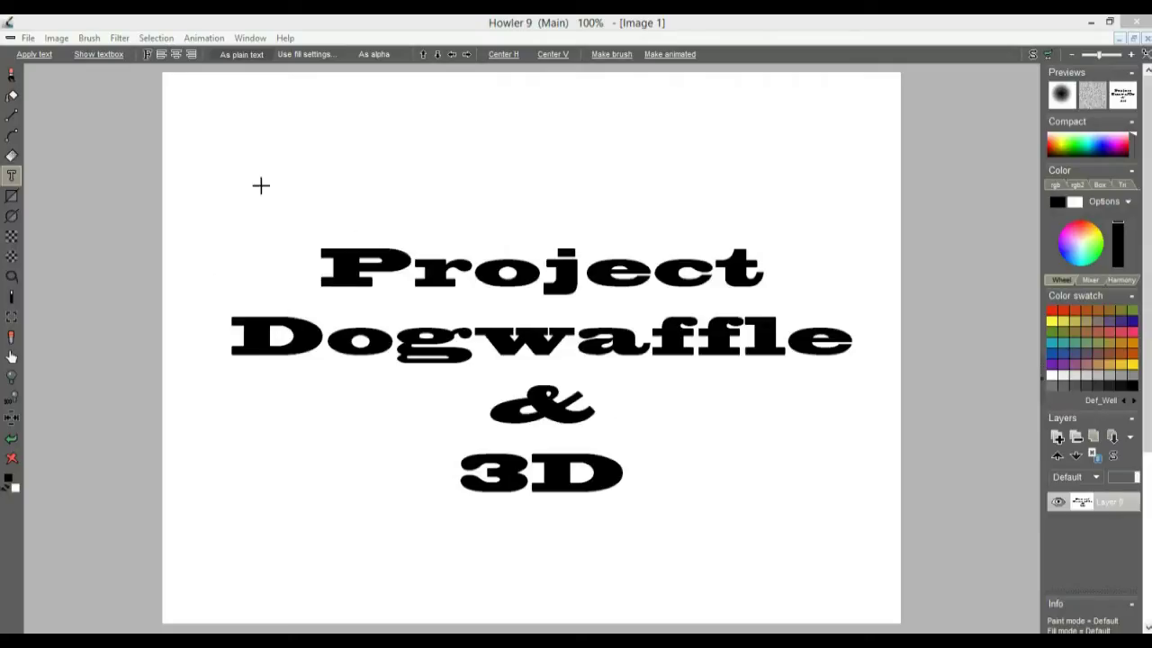
Switch to Firefox, view the penguin logo from TheBest3D.com on its own, and copy the image.
key(alt+Tab)
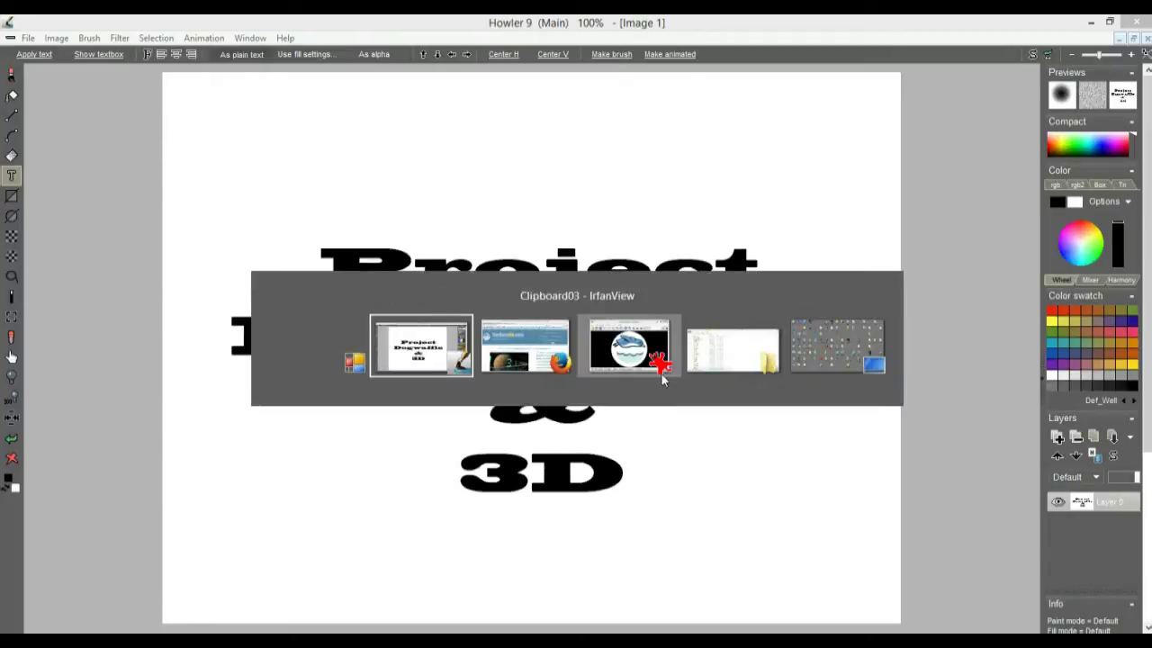
click(524, 347)
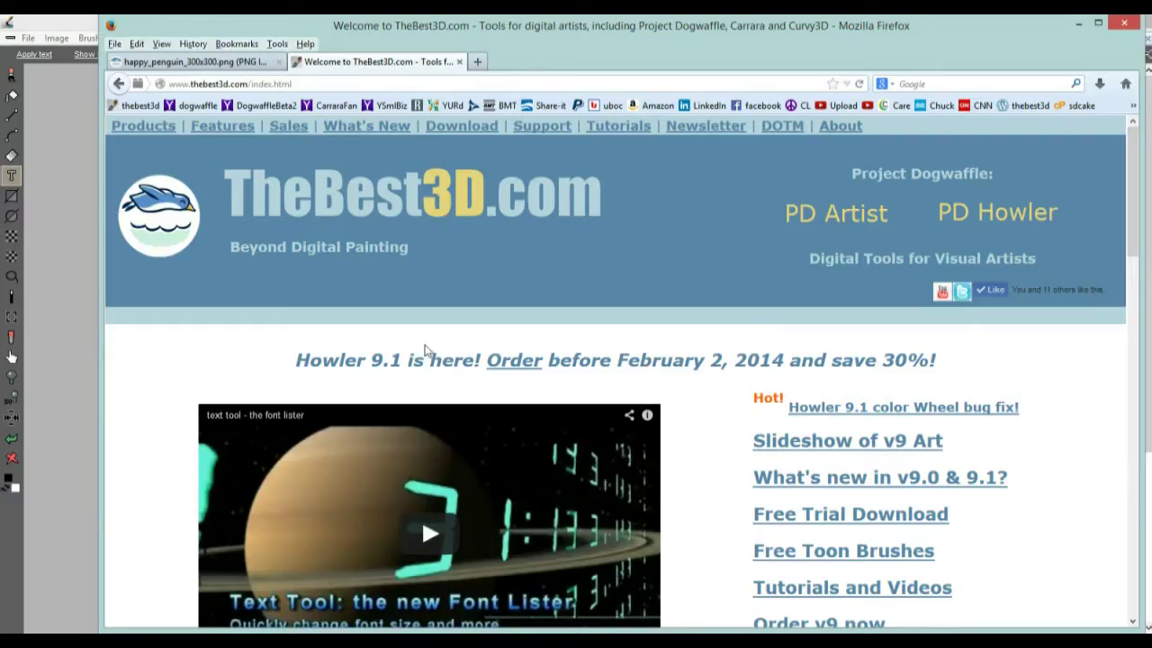
click(162, 216)
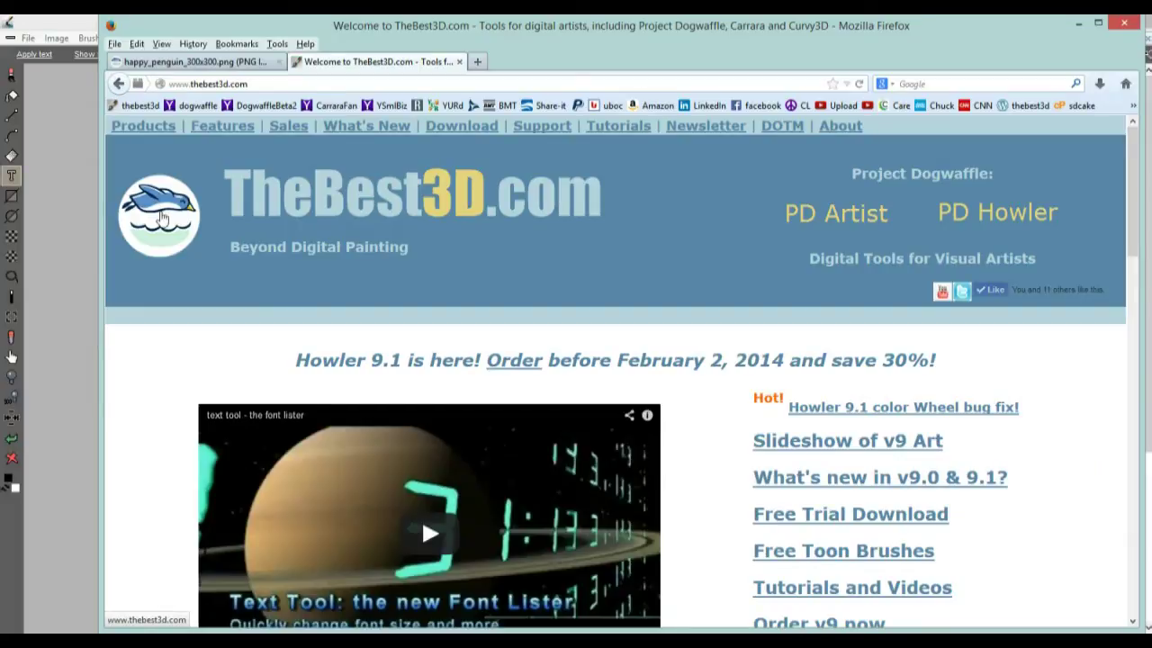
right_click(162, 217)
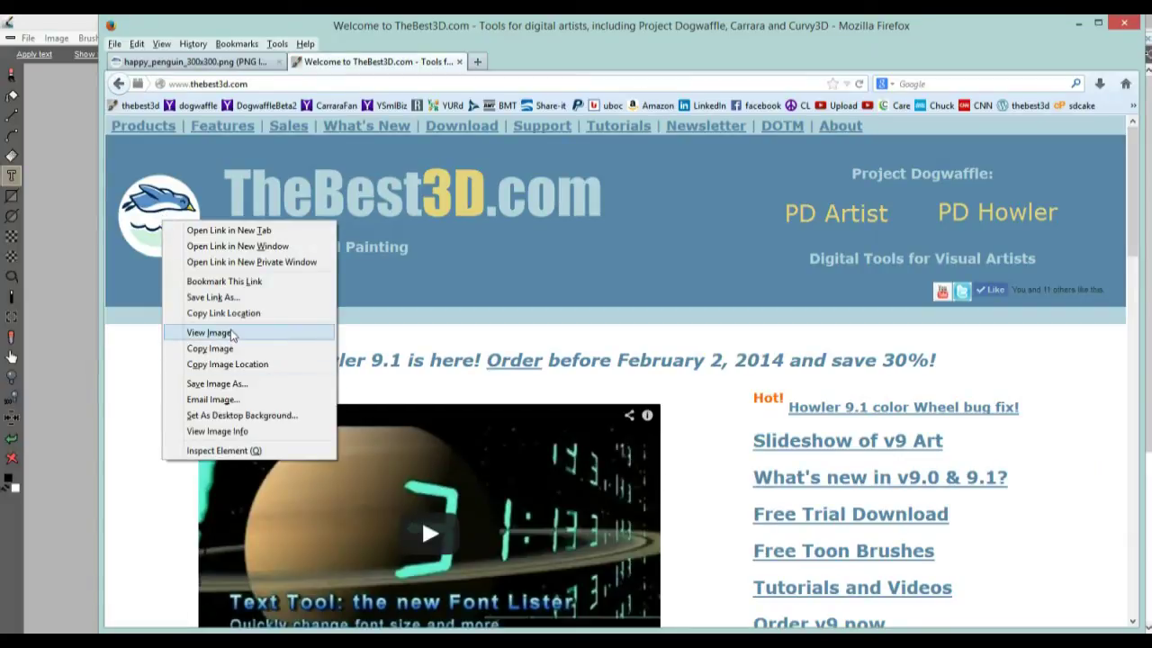
click(306, 333)
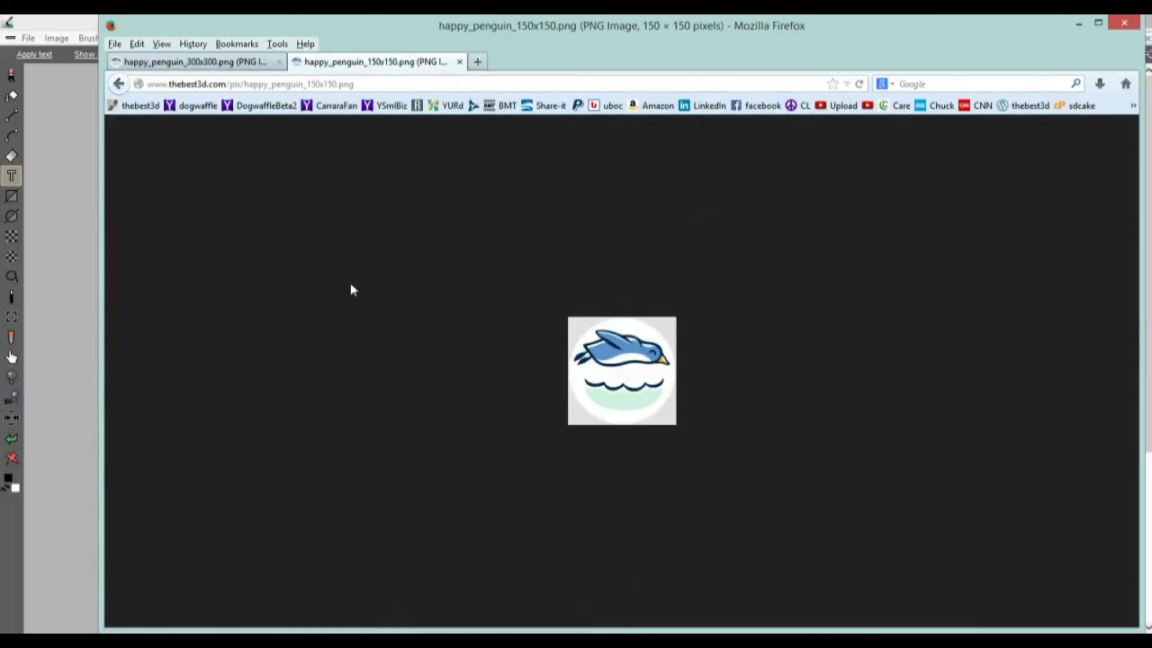
right_click(605, 364)
click(653, 371)
Switch back to Howler and paste the copied penguin image from the clipboard as a brush.
click(49, 129)
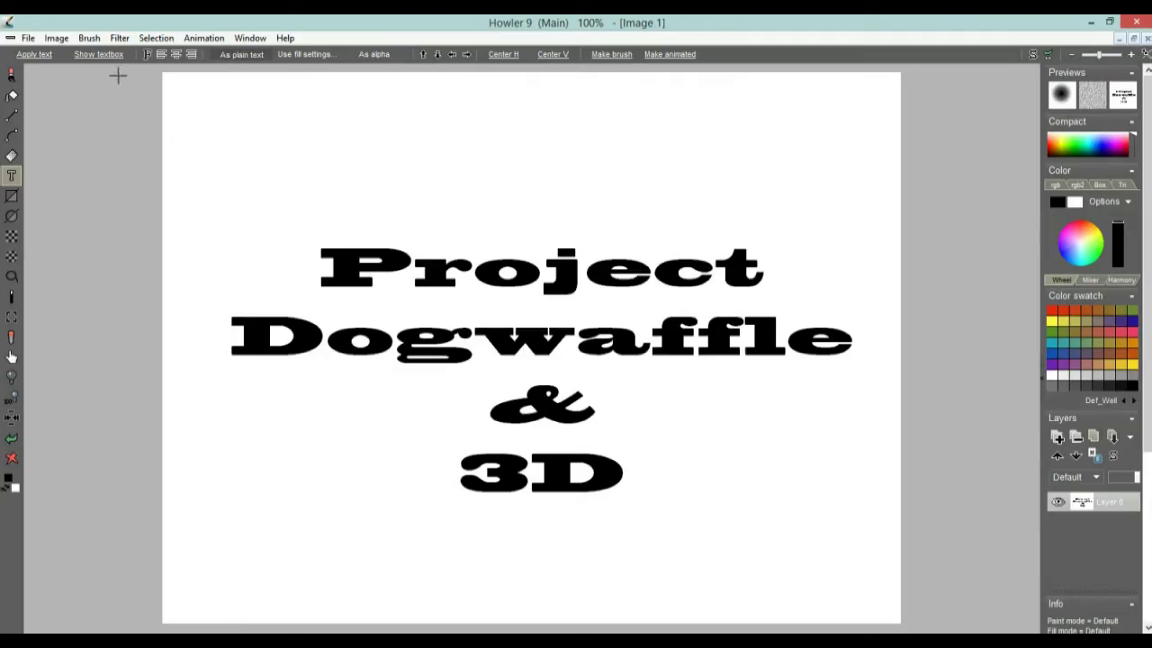
click(89, 38)
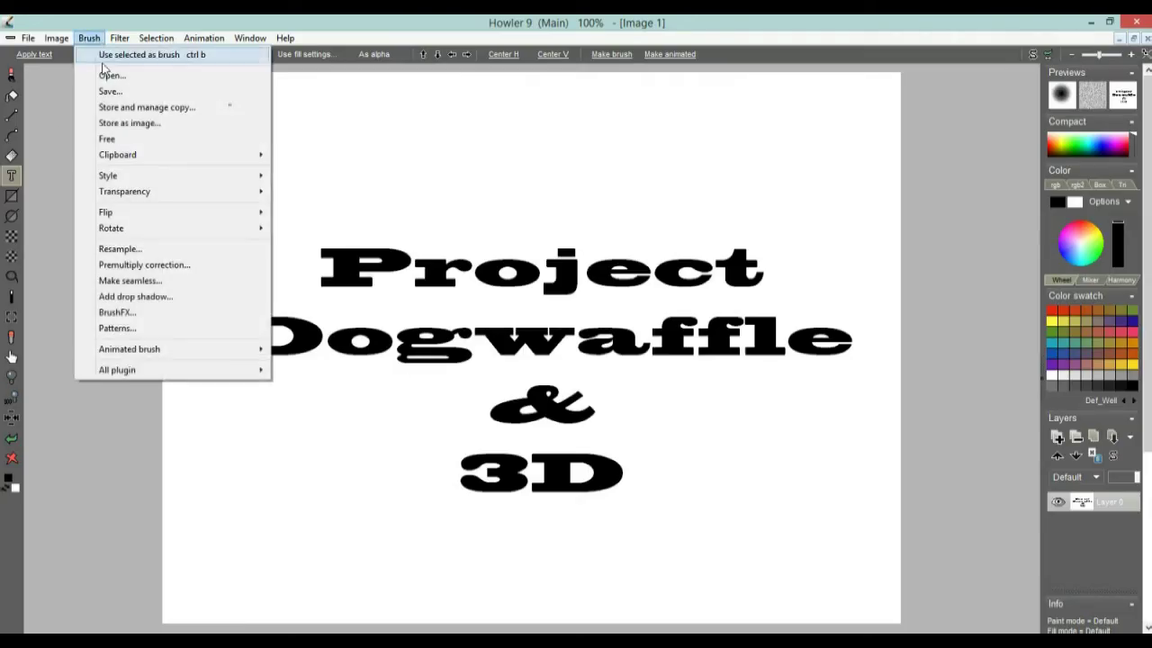
mouse_move(219, 160)
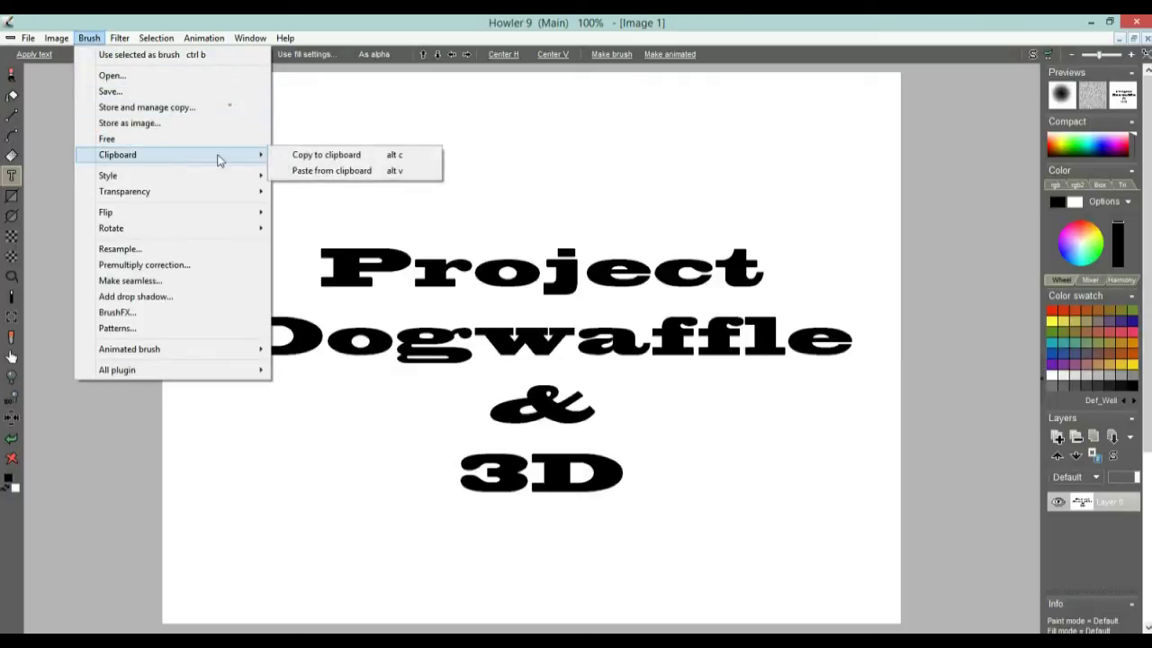
click(324, 171)
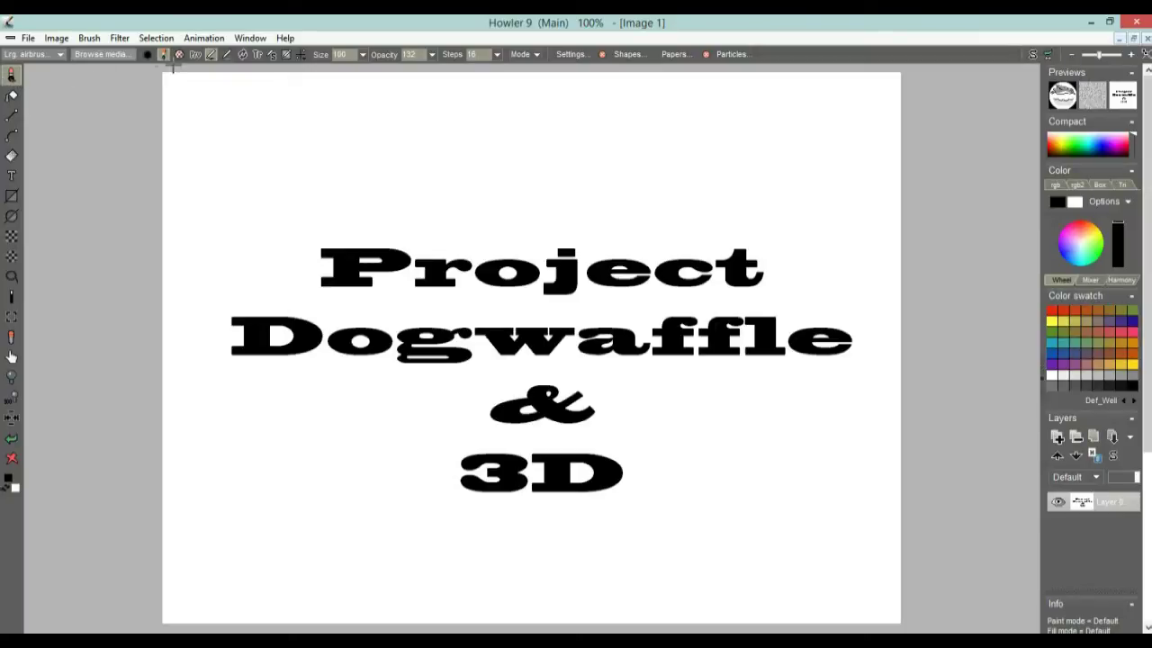
Turn on the brush preview and make the brush's black corners transparent with the brush selector, slightly raising Low clip and High pass.
click(195, 54)
click(13, 320)
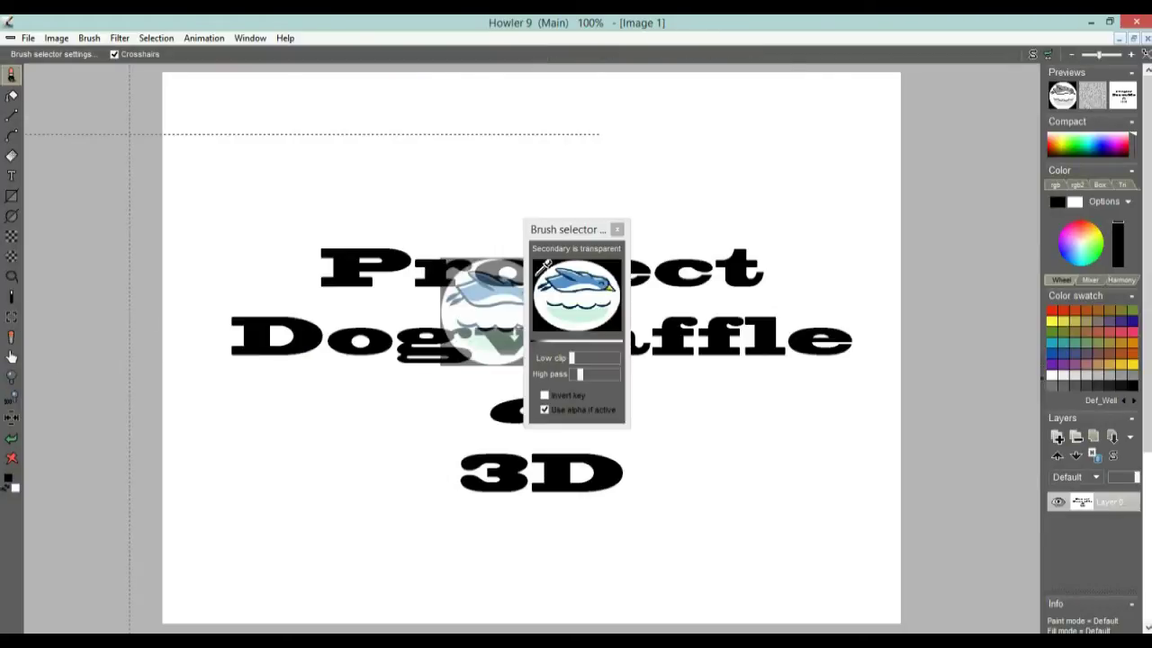
click(542, 252)
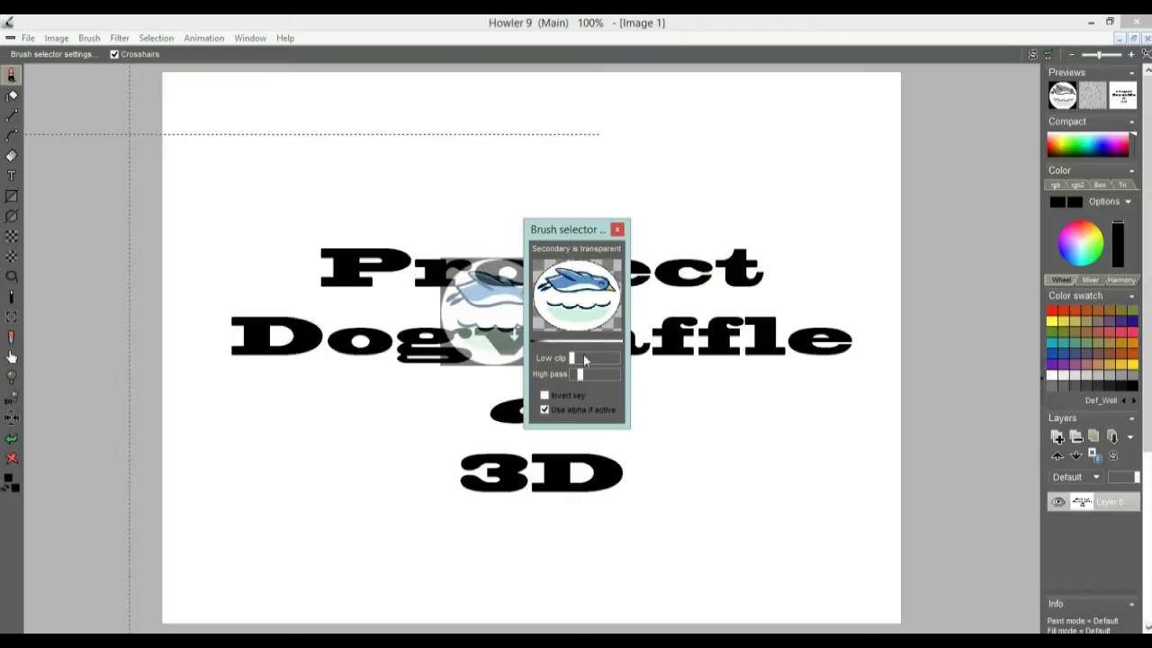
mouse_move(582, 379)
mouse_down()
mouse_move(598, 373)
mouse_move(580, 360)
mouse_move(583, 379)
mouse_up()
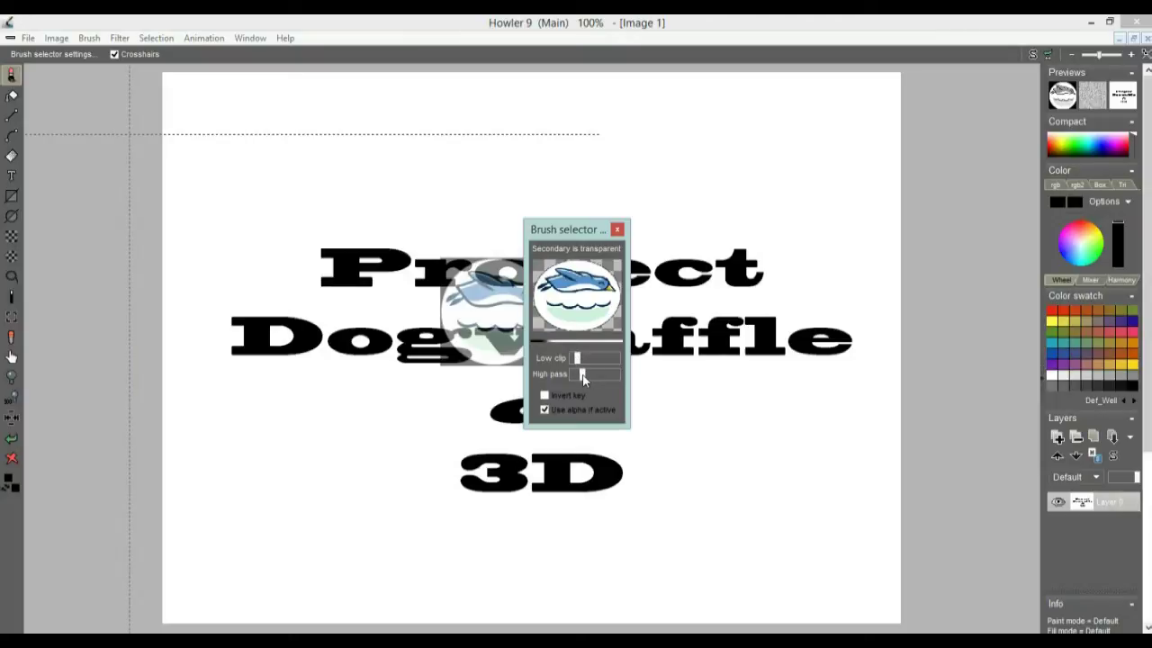
click(617, 231)
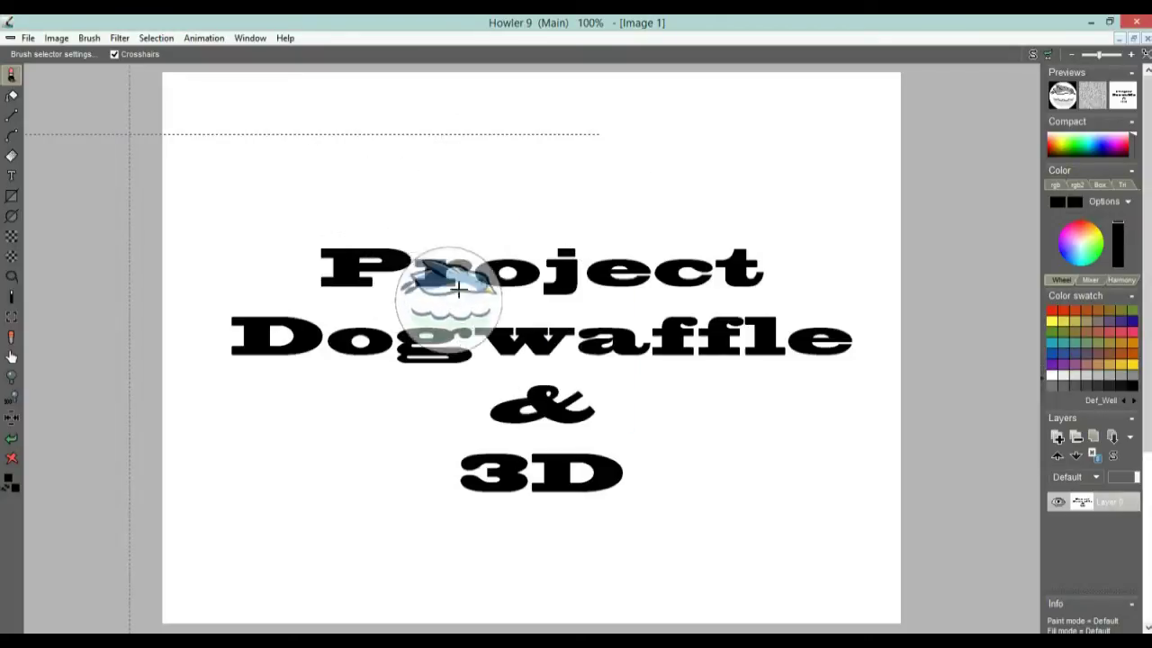
Return to the paintbrush and set its opacity to 255.
click(10, 78)
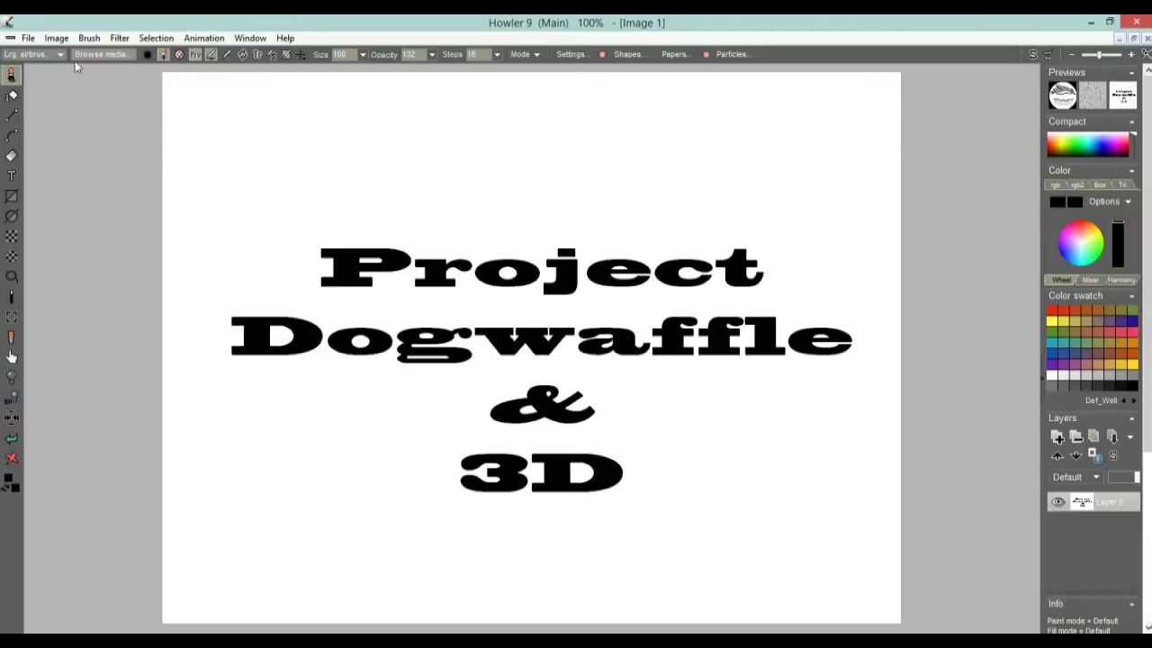
click(432, 54)
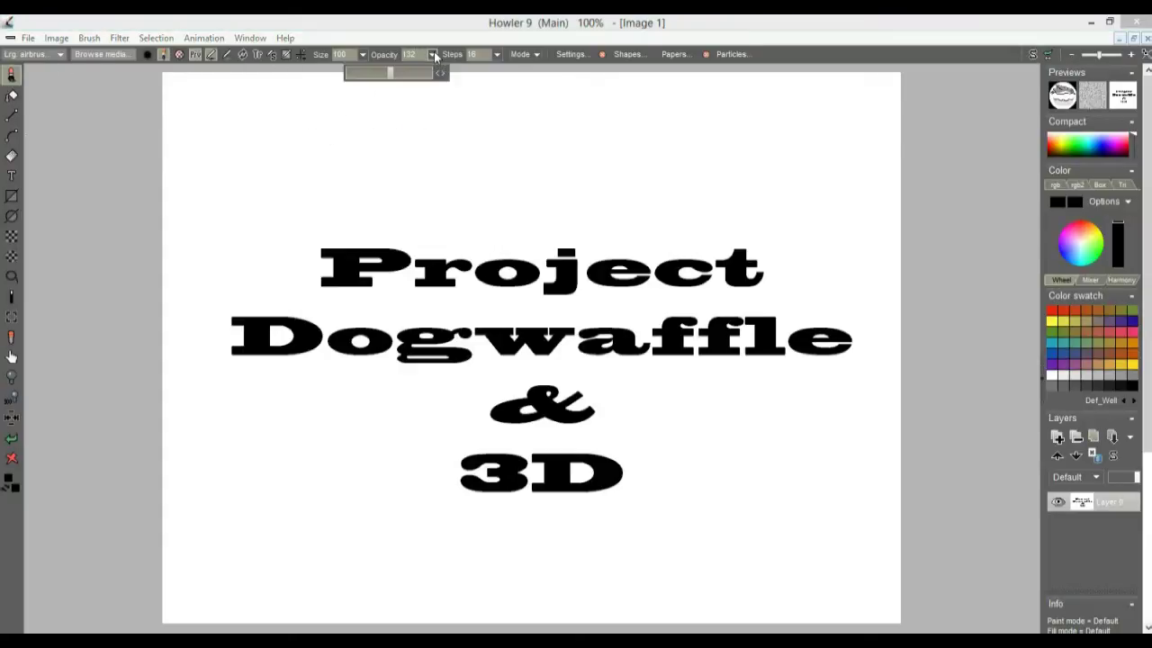
drag(393, 72, 445, 72)
Store a managed copy of the penguin brush and move its Brush buffer window clear of the text.
click(89, 38)
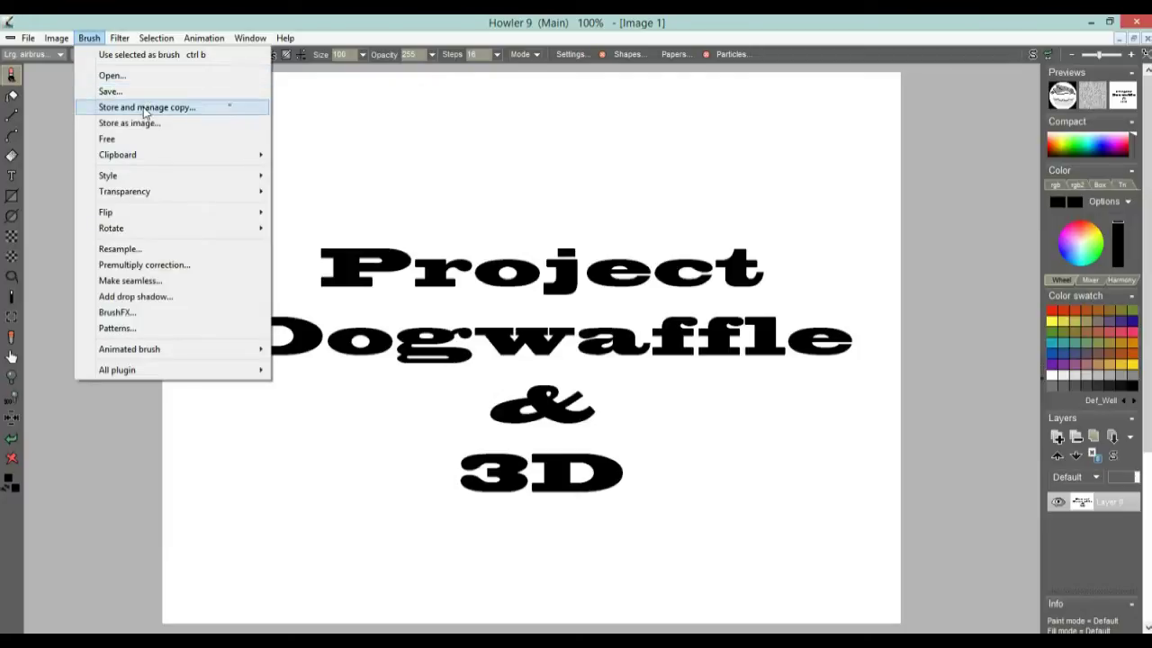
click(144, 111)
drag(224, 178, 128, 398)
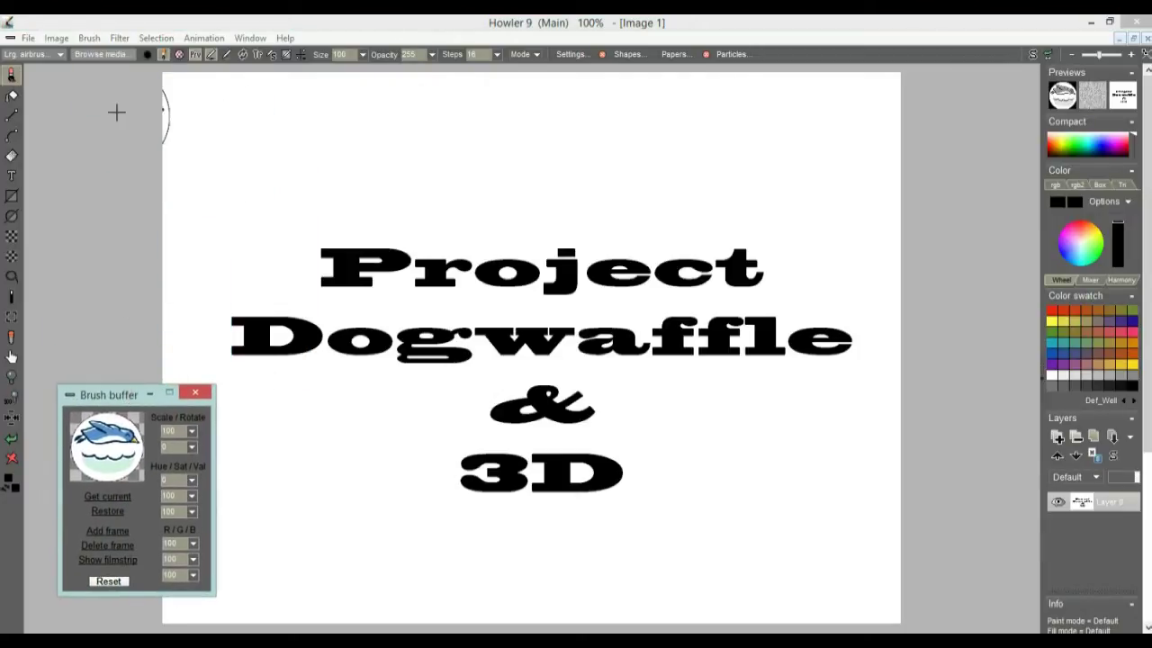
Store the penguin brush as an image and move its thumbnail window above the Brush buffer window.
click(119, 37)
mouse_move(89, 38)
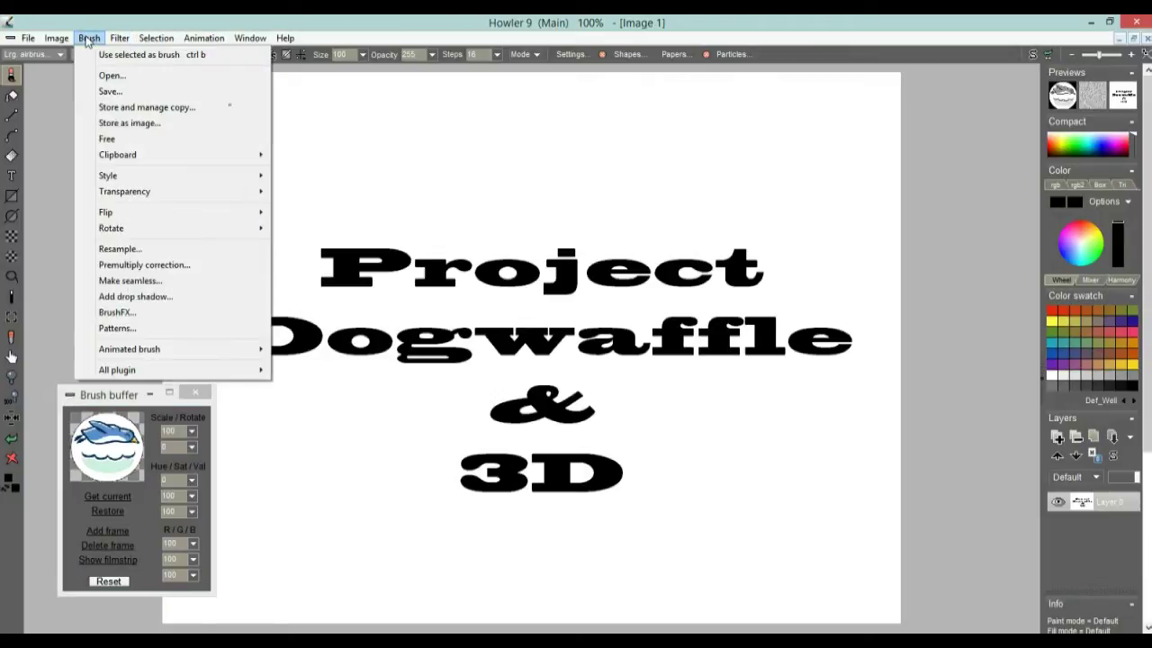
click(146, 123)
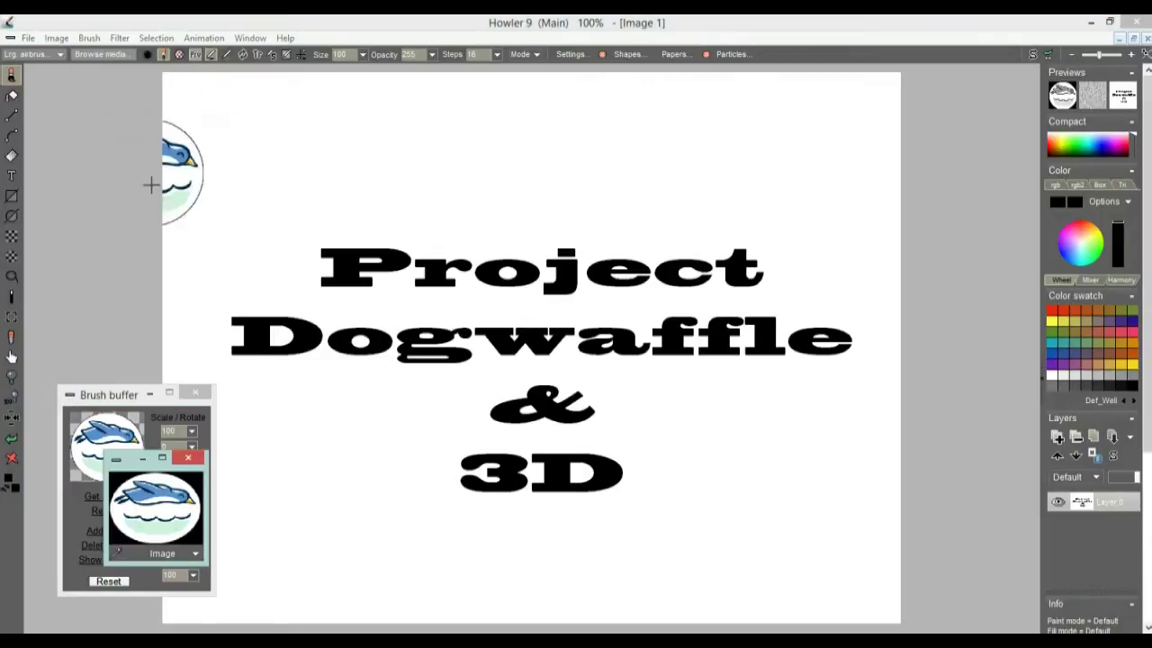
drag(135, 461, 74, 158)
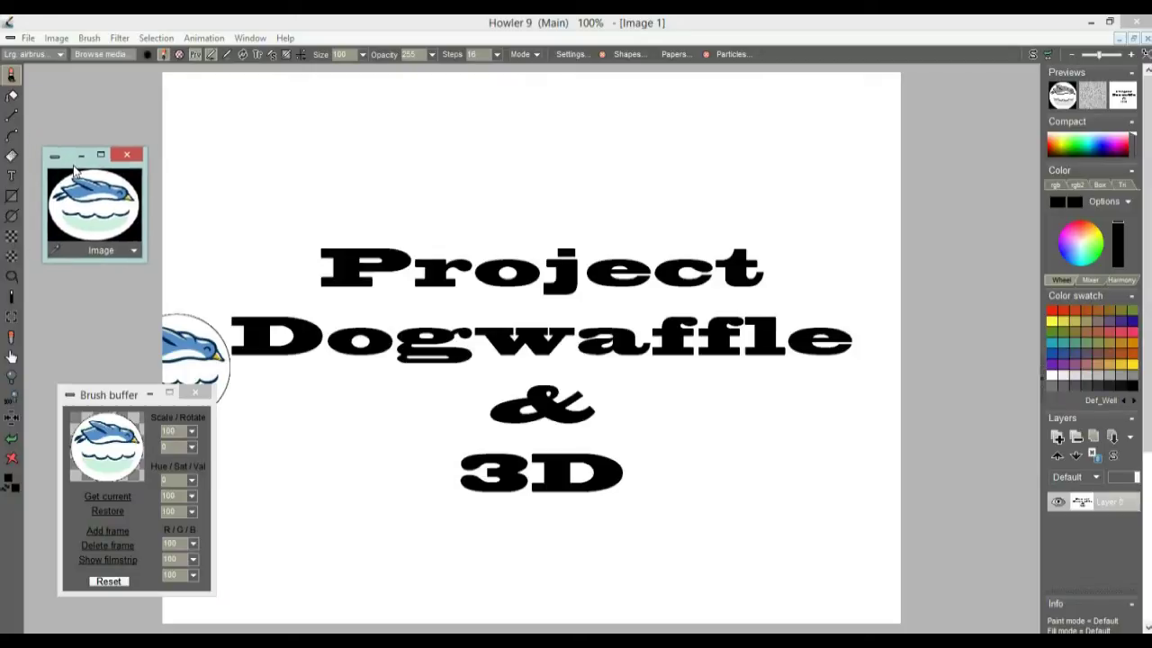
Paste the stored penguin image scaled to fit the canvas and turn off the brush preview.
click(212, 135)
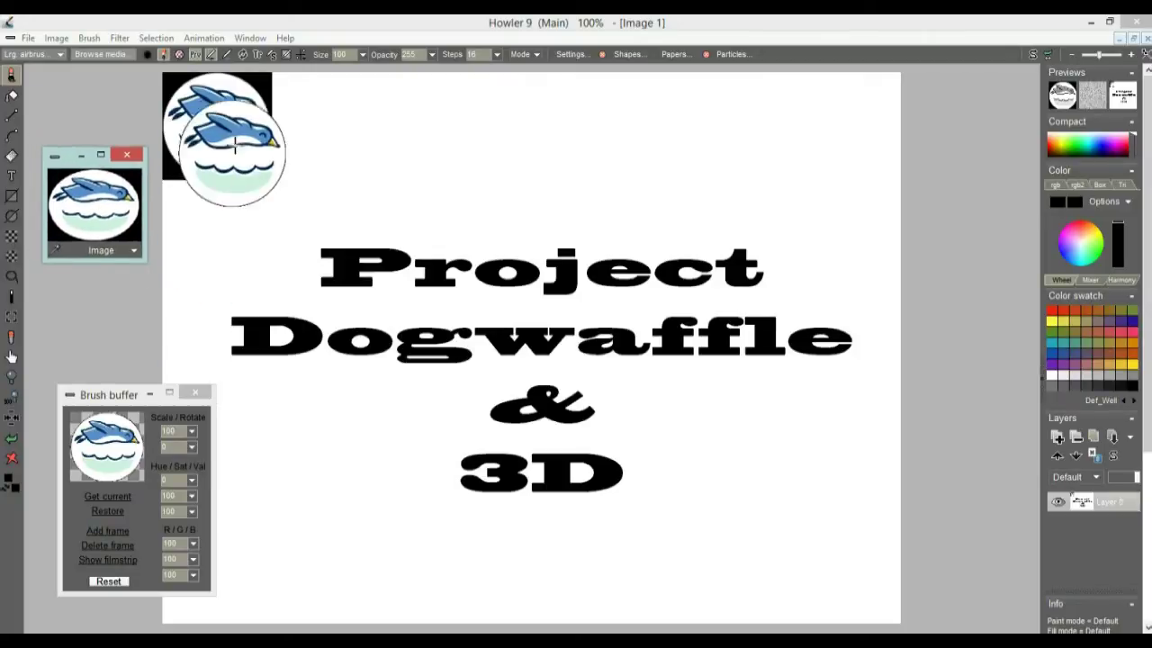
click(134, 252)
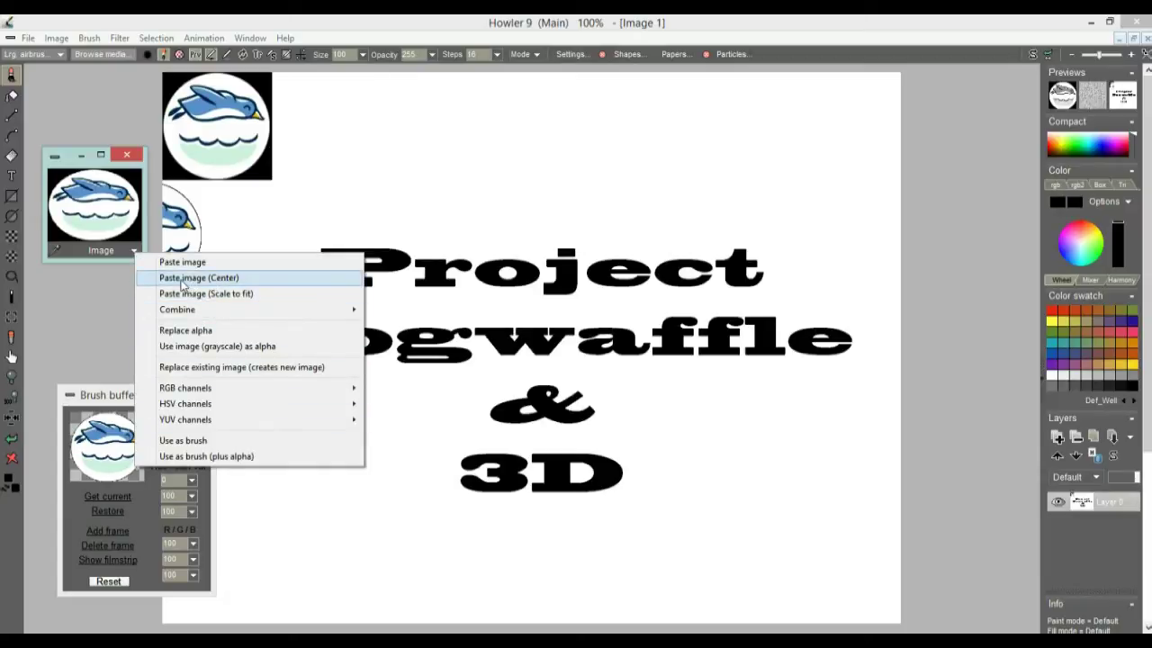
click(234, 294)
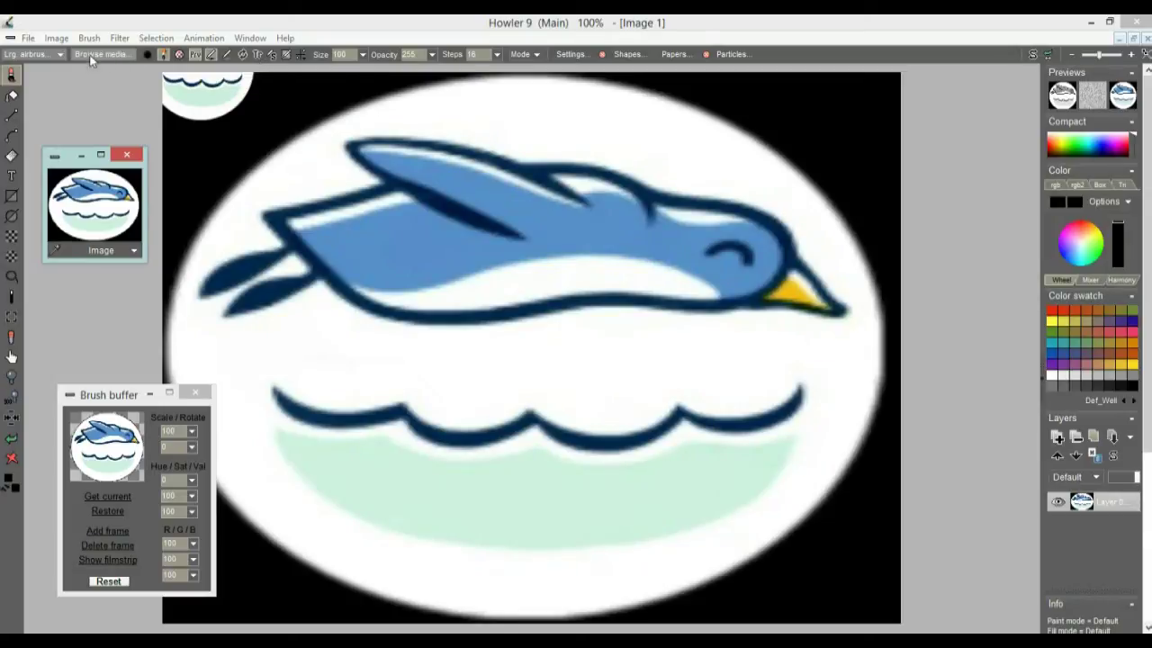
click(196, 59)
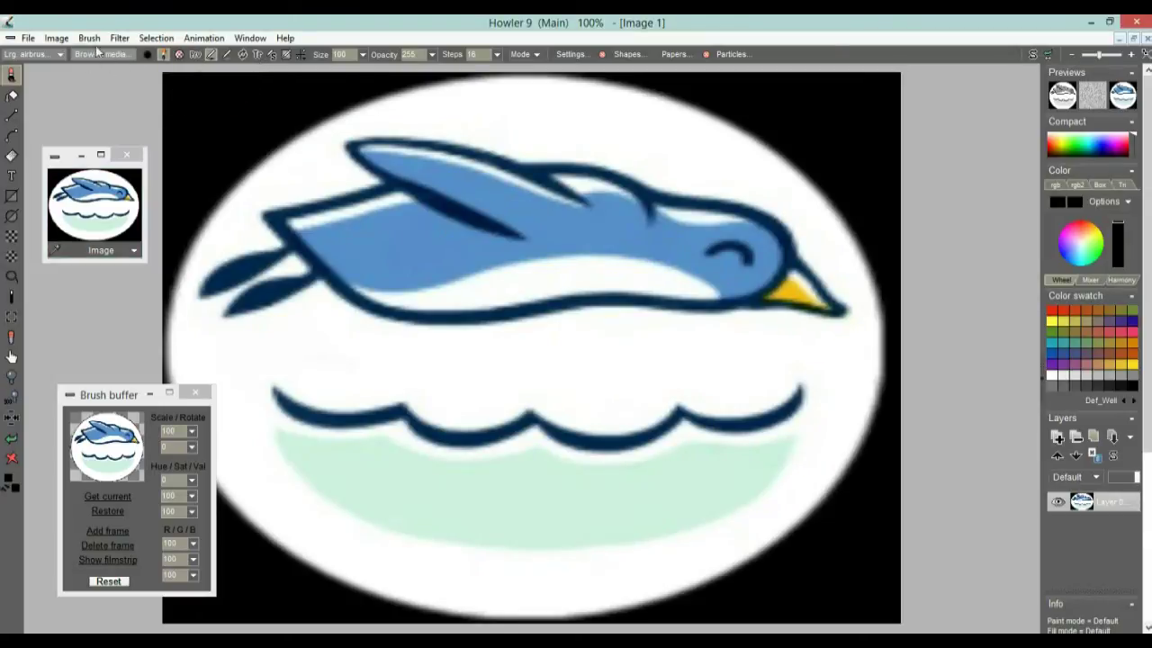
Try the 3d perspective filter with repeating on, changing the X and Y rotation and the texture U and V offsets, and discard it.
click(118, 38)
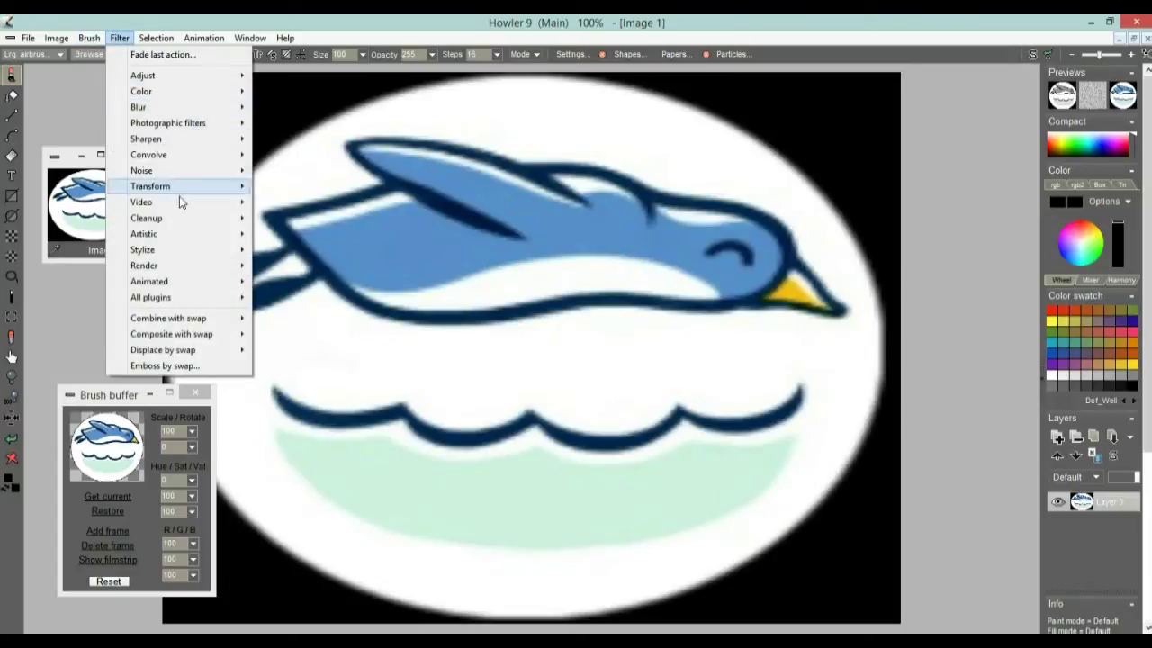
mouse_move(187, 189)
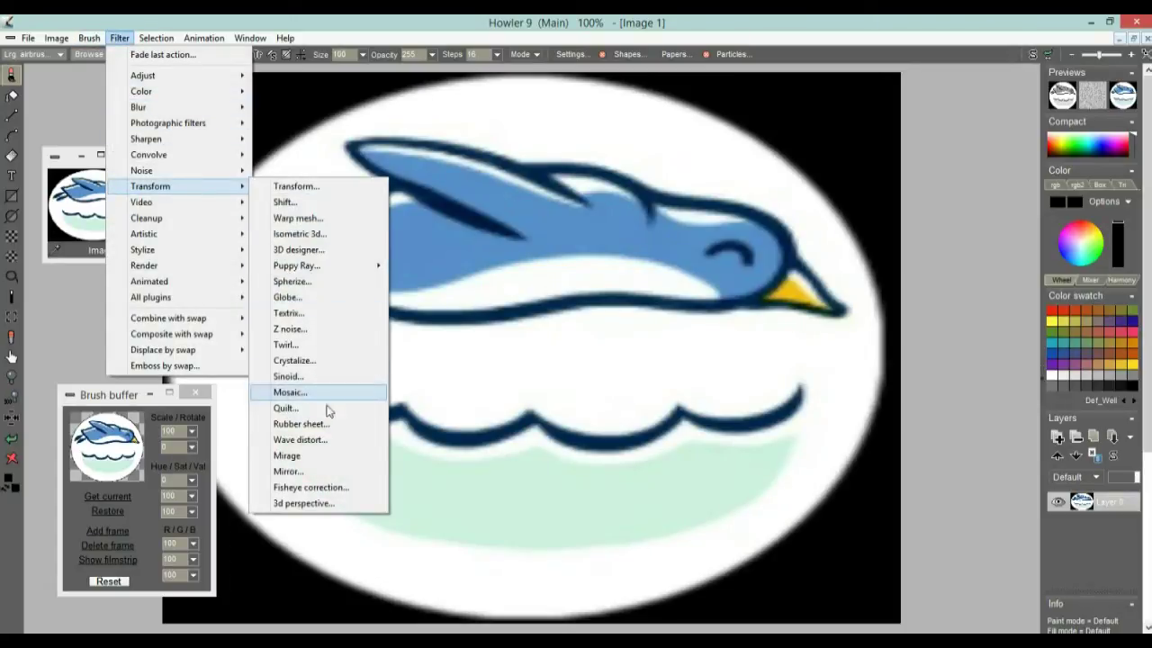
click(304, 503)
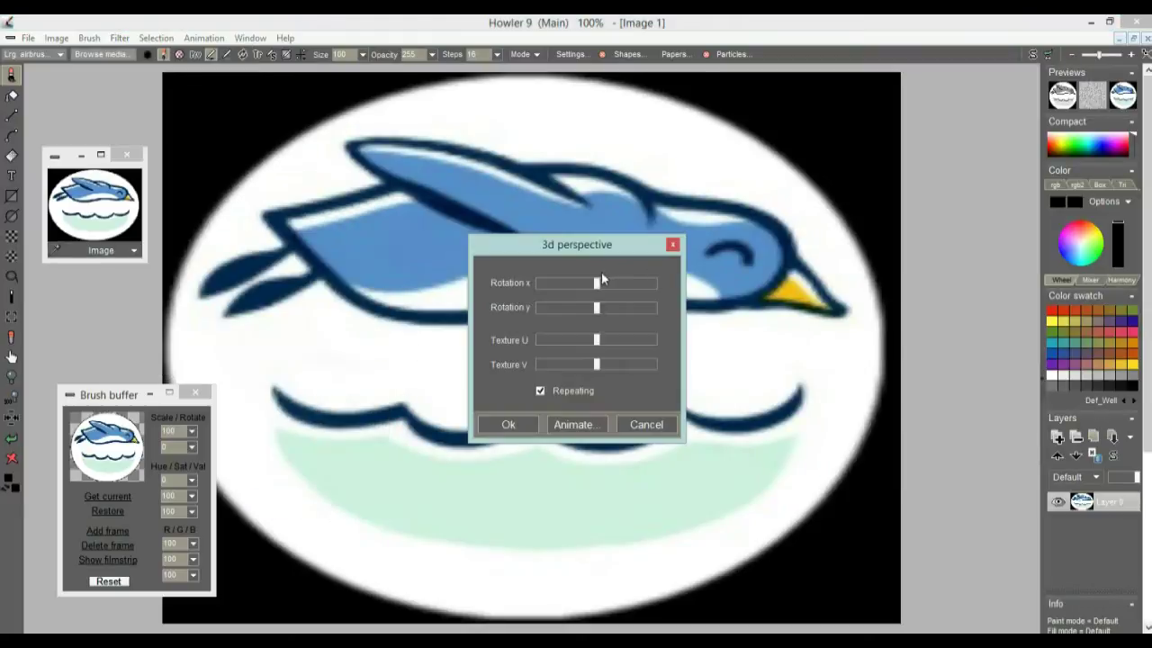
drag(595, 285, 602, 308)
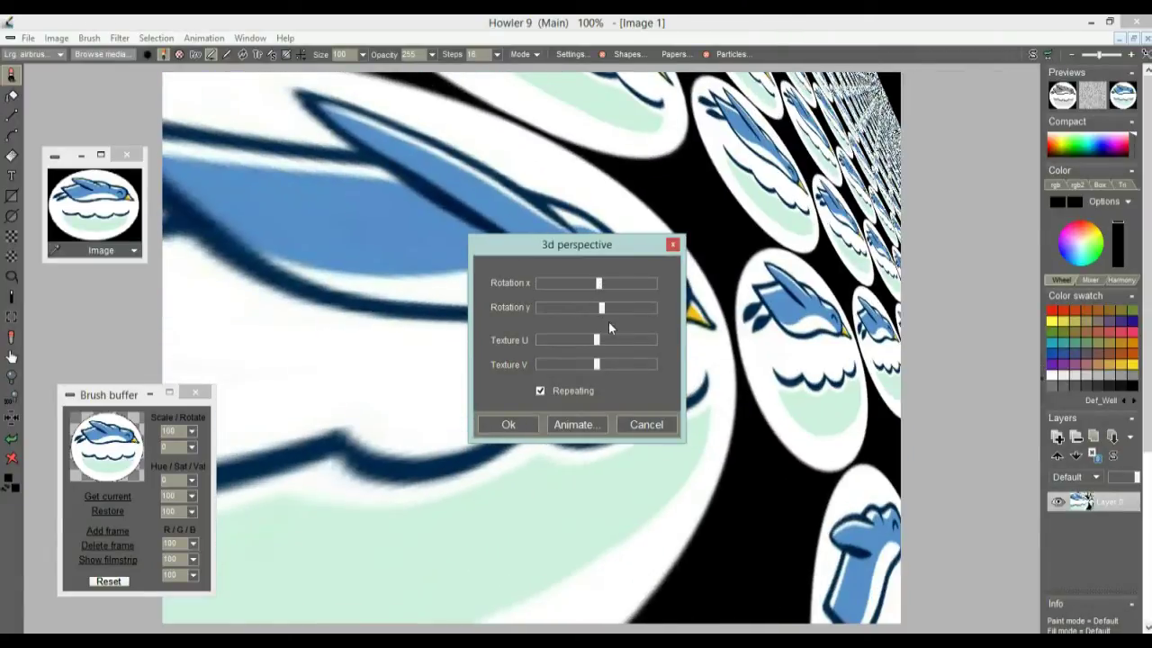
drag(600, 342, 610, 364)
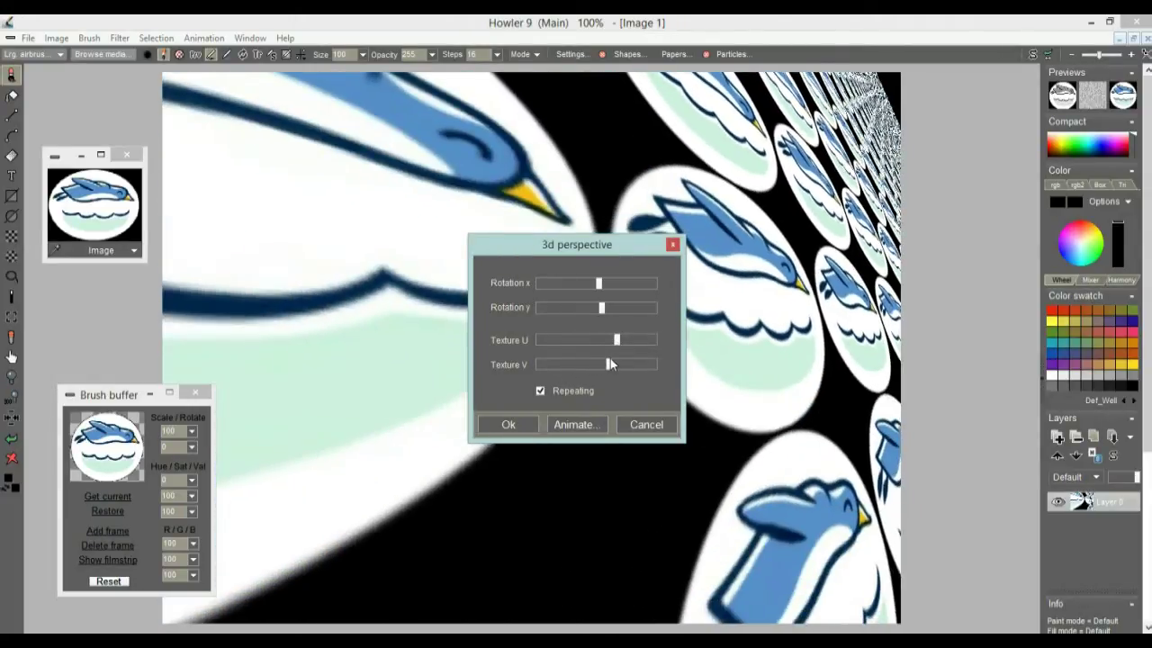
click(648, 425)
Create a 90-frame animation at 24 fps with every frame initialized as a copy of the current frame.
click(204, 38)
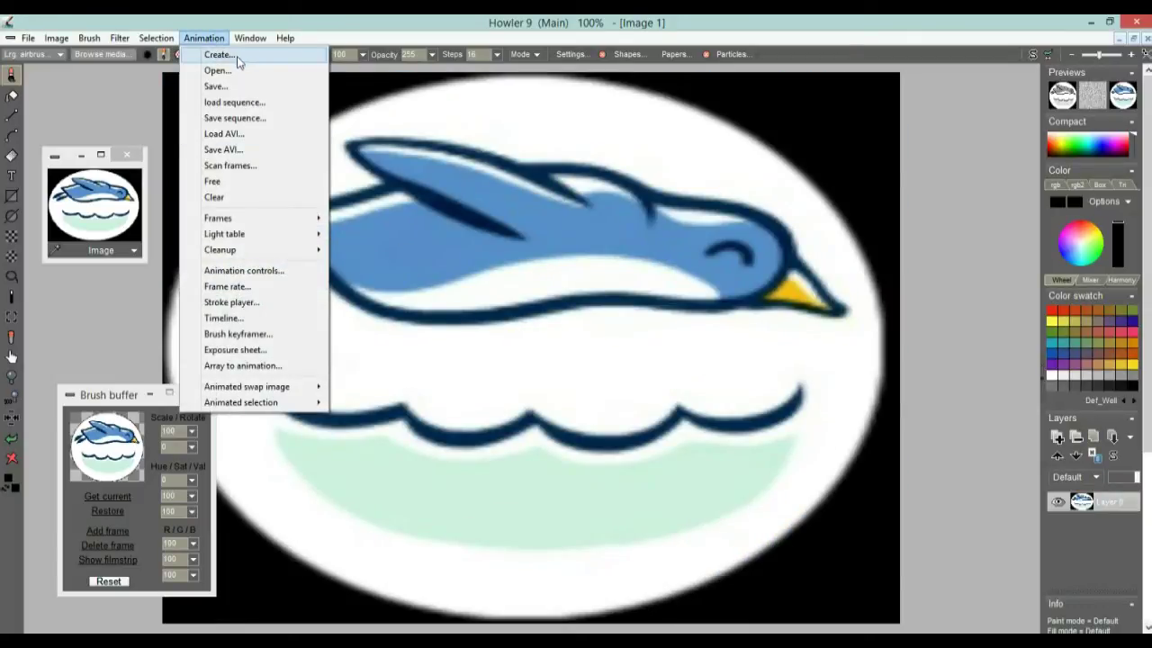
click(223, 56)
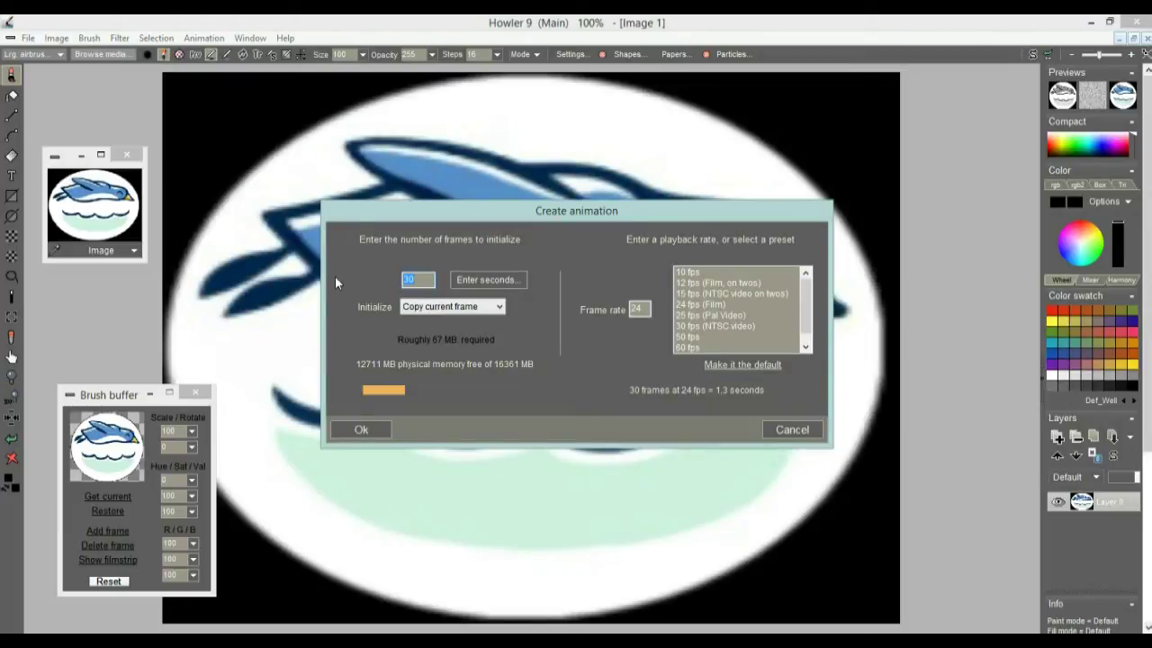
text(90)
click(362, 426)
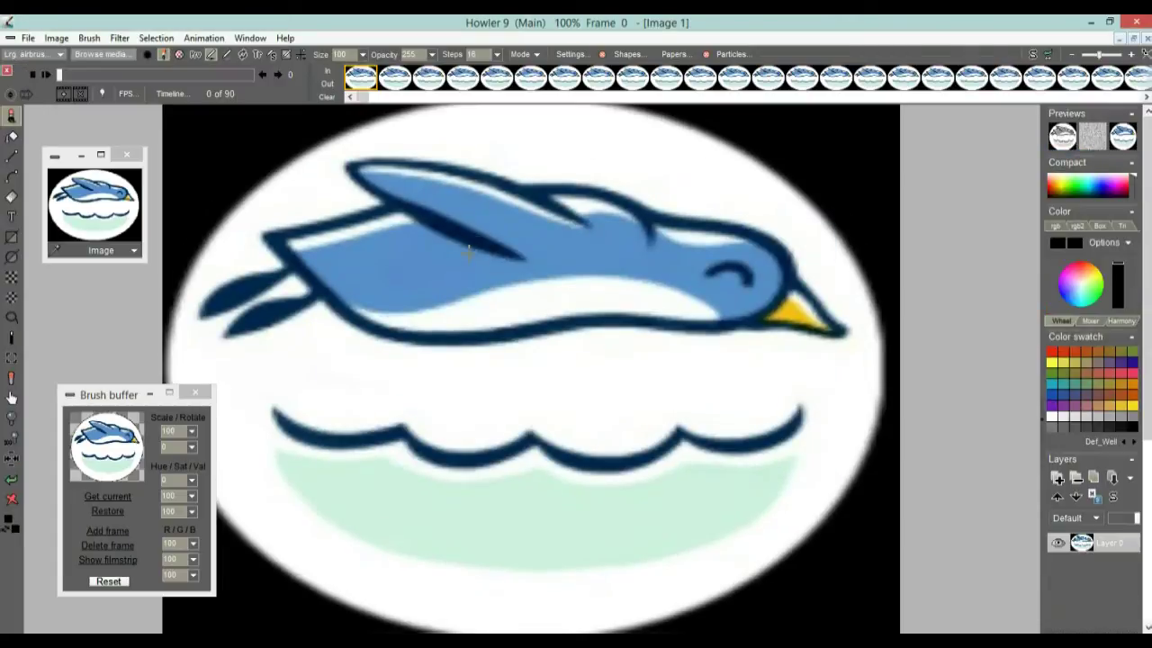
Go through the animation's frame rate settings, and briefly play and stop the animation.
click(126, 95)
click(610, 355)
click(722, 244)
click(49, 76)
click(50, 75)
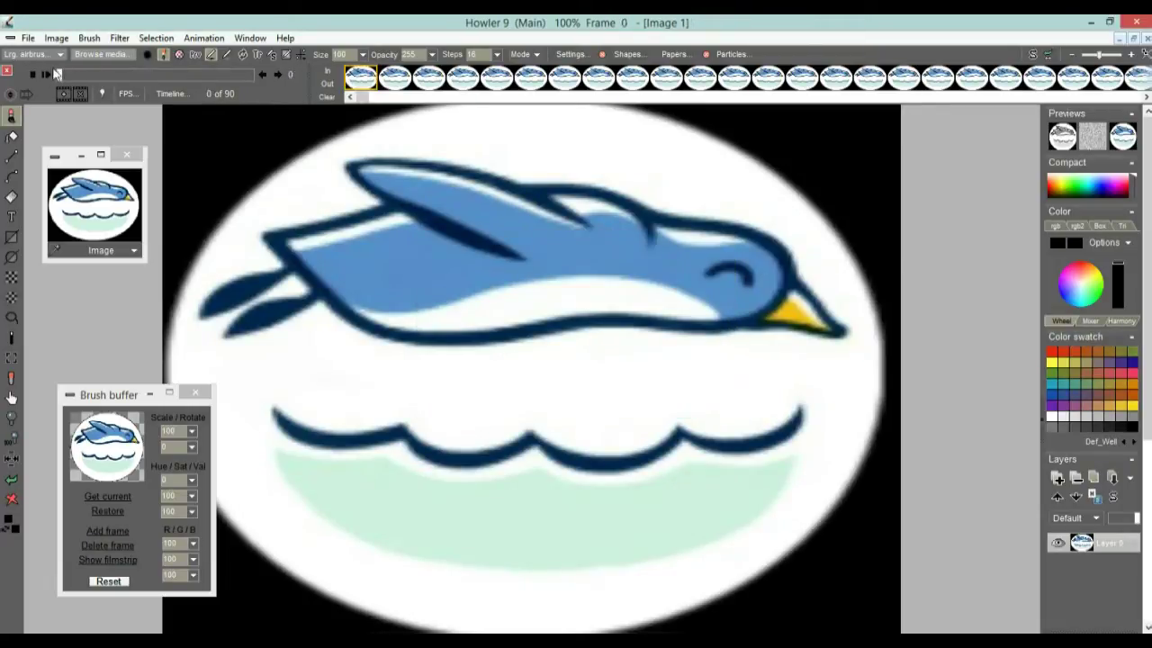
click(120, 38)
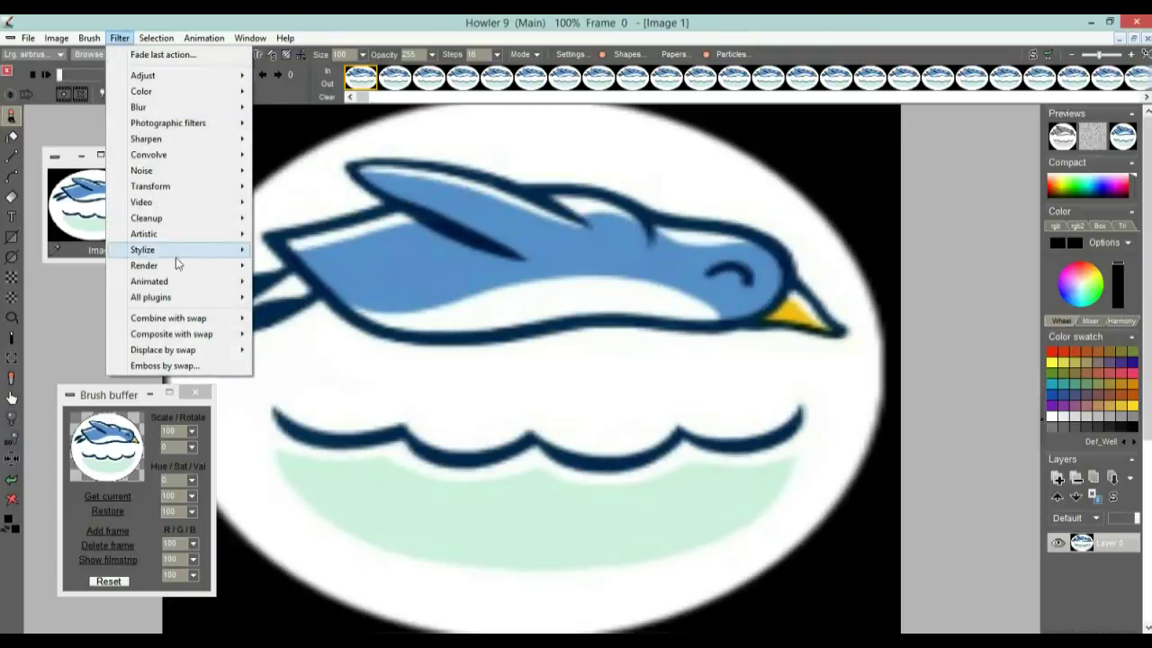
mouse_move(180, 285)
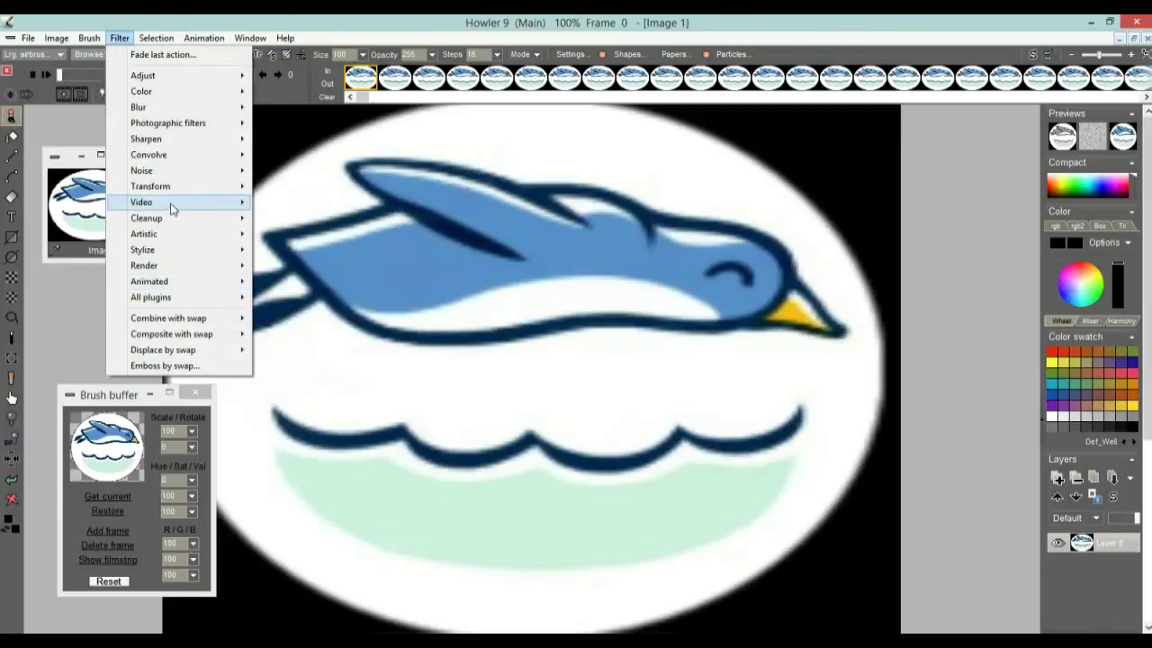
mouse_move(180, 186)
click(306, 503)
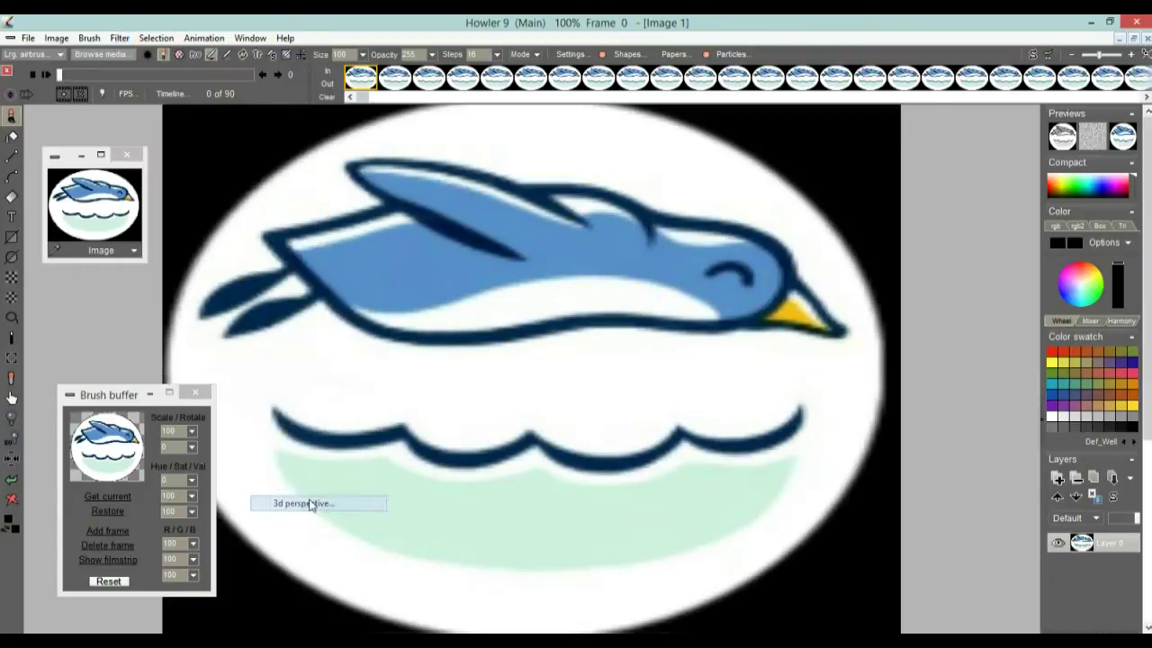
drag(596, 306, 610, 340)
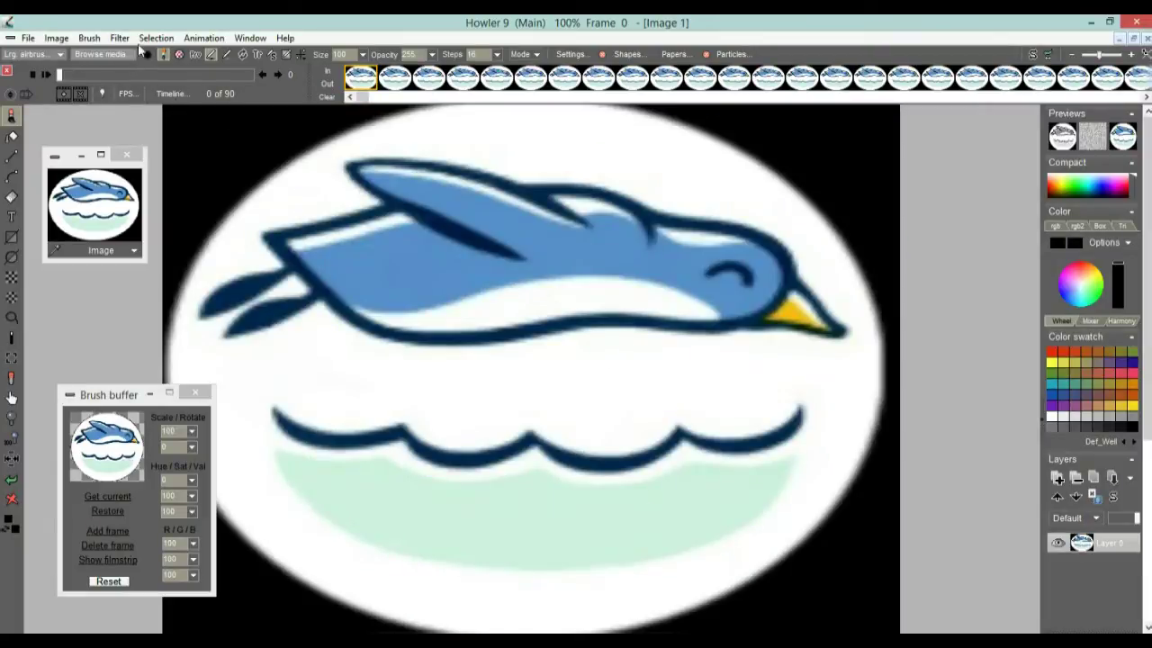
Load the 3D perspective filter in the timeline editor and set frame 1 to heading -85, pitch 12, texture U 100 and texture V -5.
click(171, 93)
drag(215, 122, 137, 124)
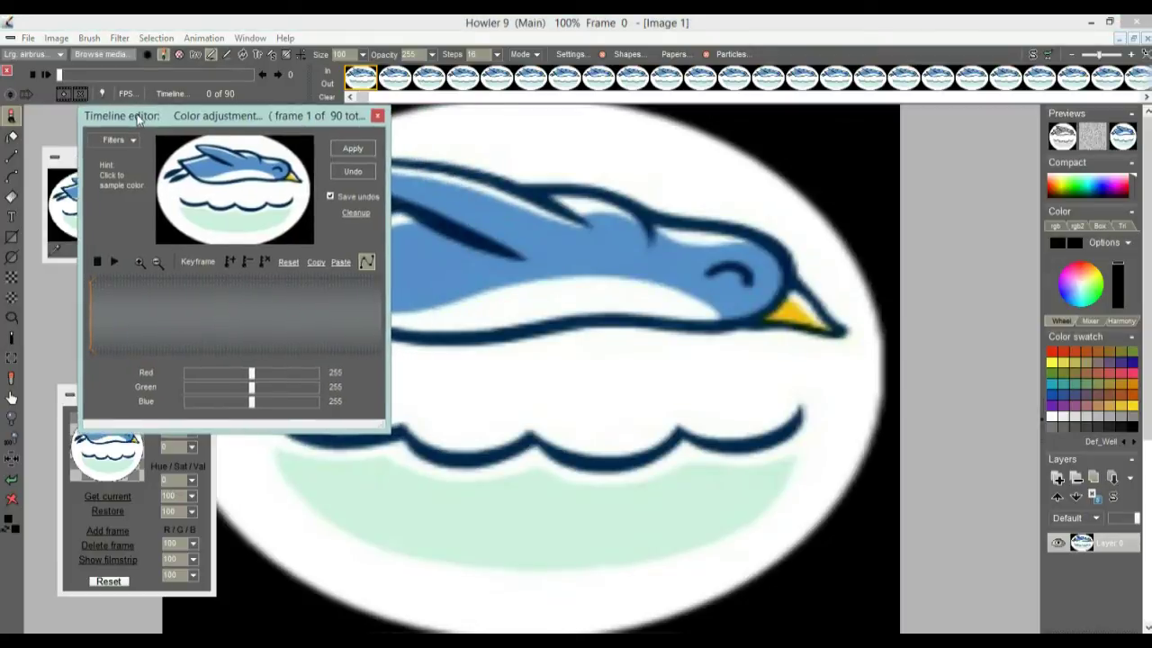
click(112, 146)
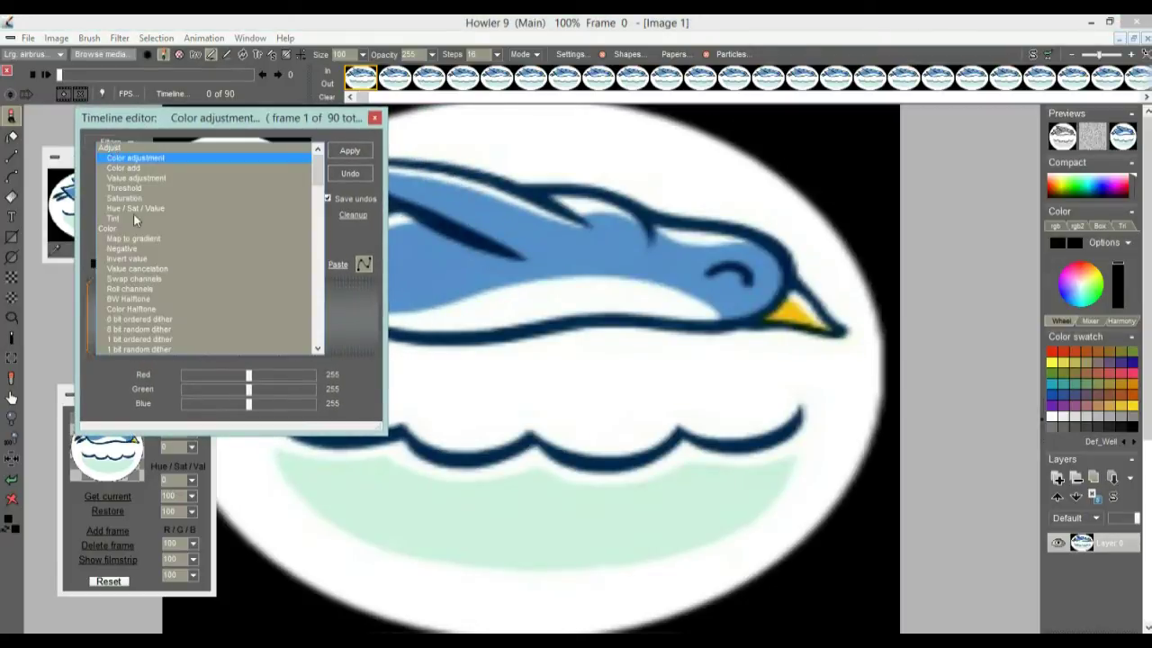
drag(319, 167, 319, 262)
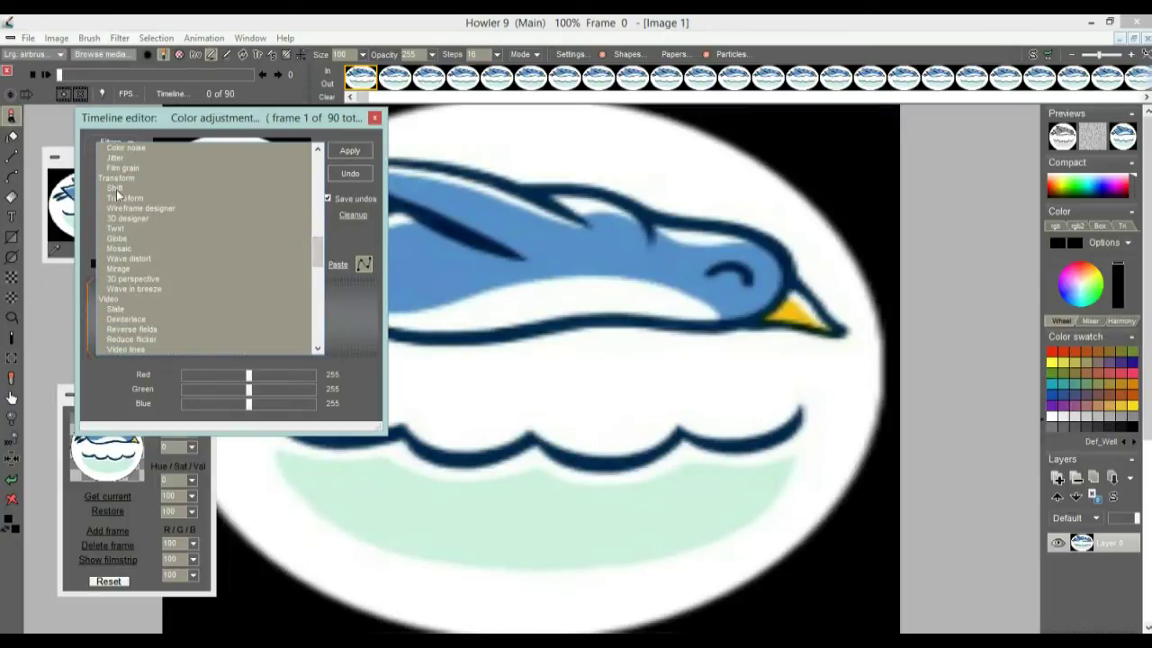
click(126, 278)
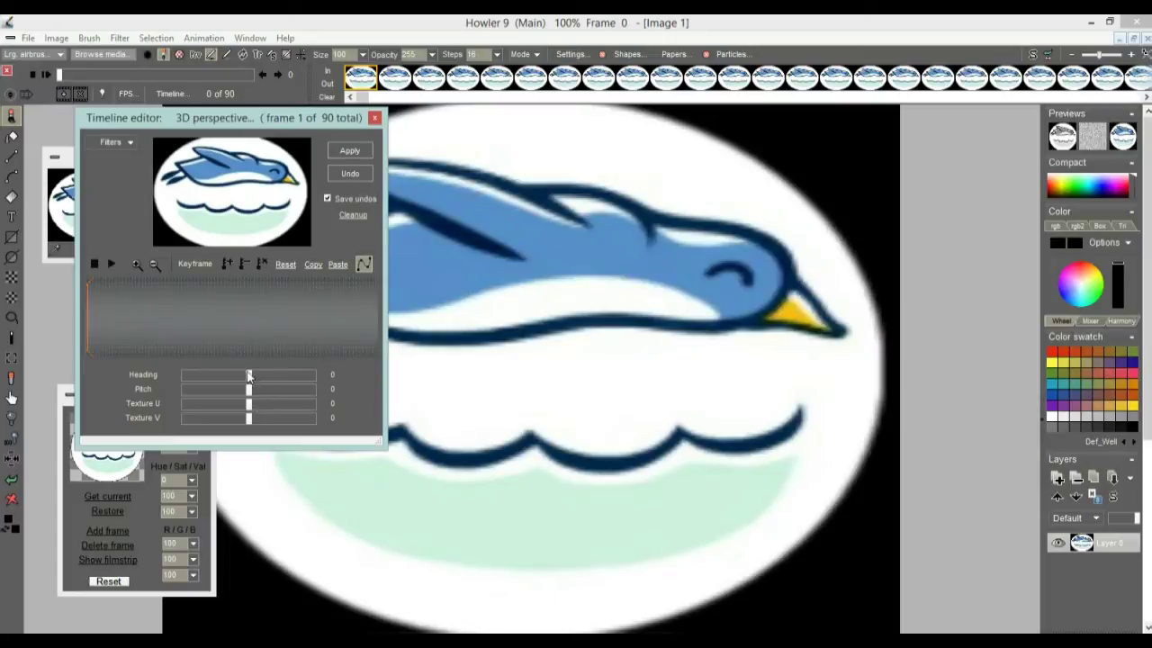
drag(253, 391, 234, 376)
drag(249, 420, 348, 406)
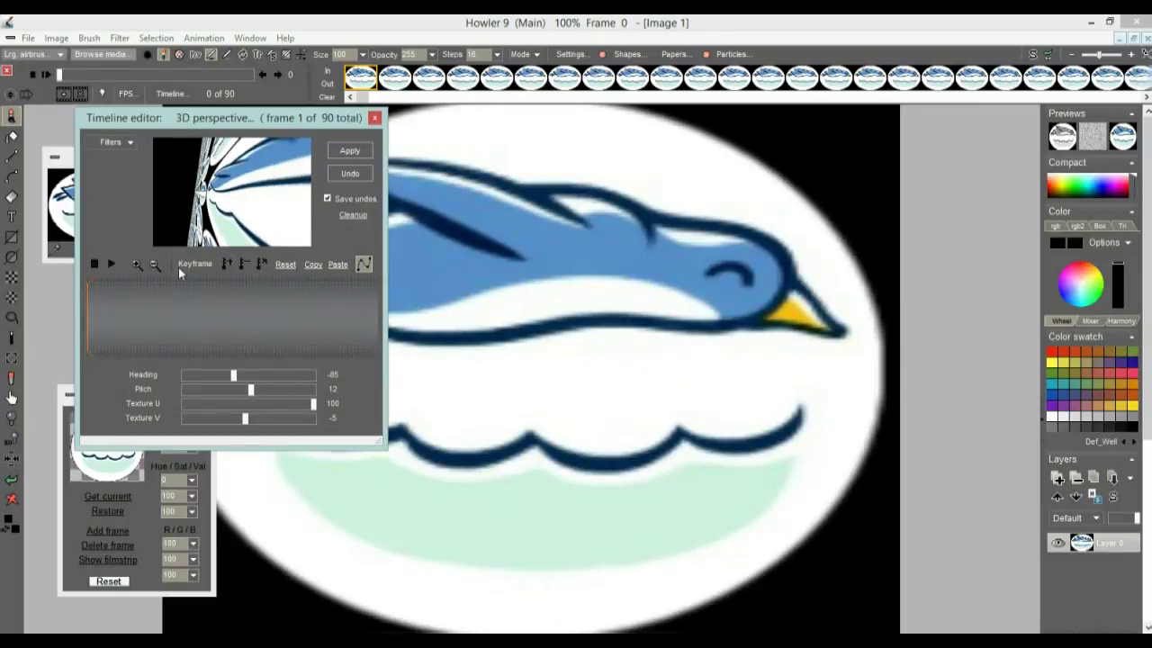
Add a keyframe at frame 90 with heading 31 and texture U -100, and switch the keyframe curves to linear interpolation.
drag(127, 307, 369, 334)
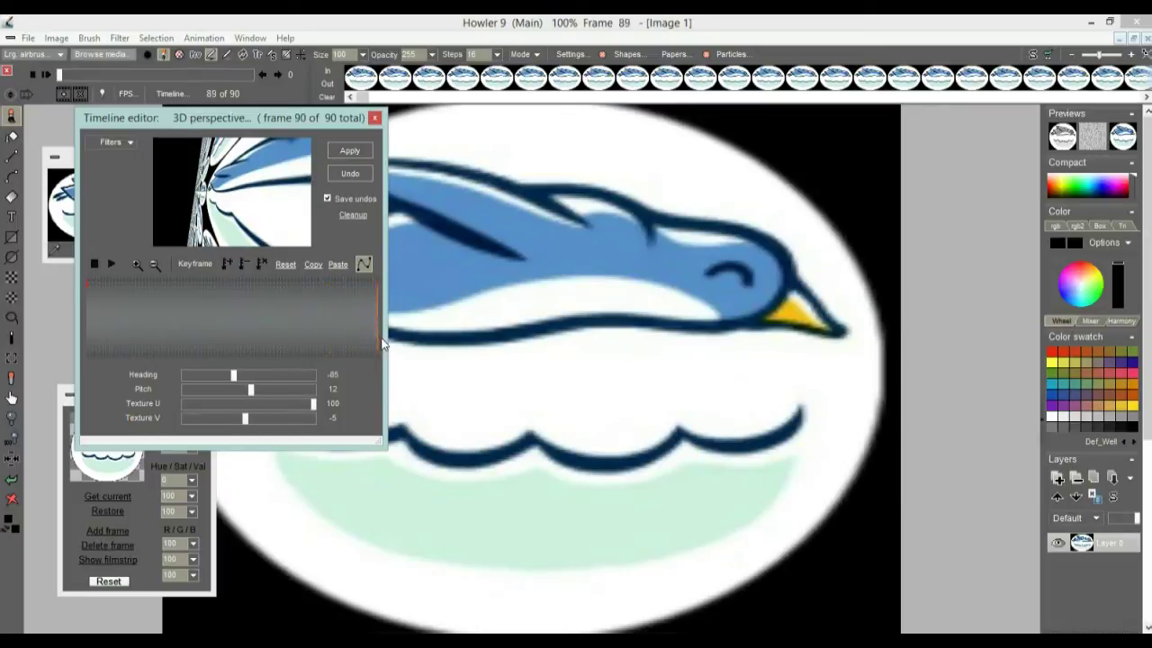
drag(312, 404, 171, 412)
drag(236, 379, 257, 377)
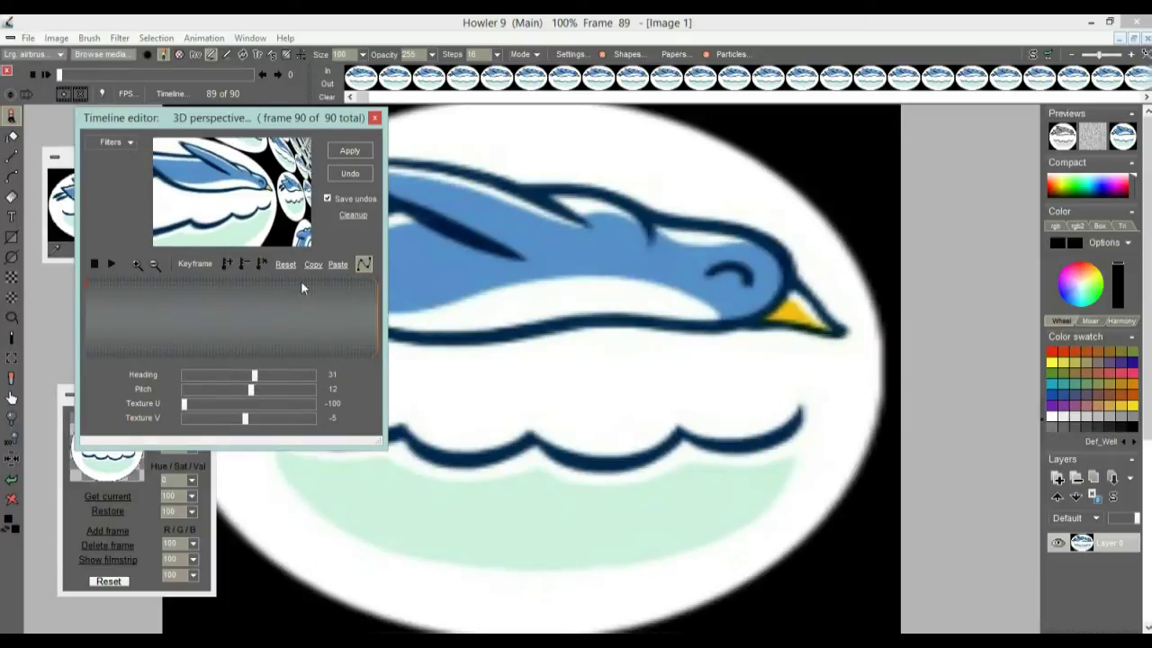
click(226, 264)
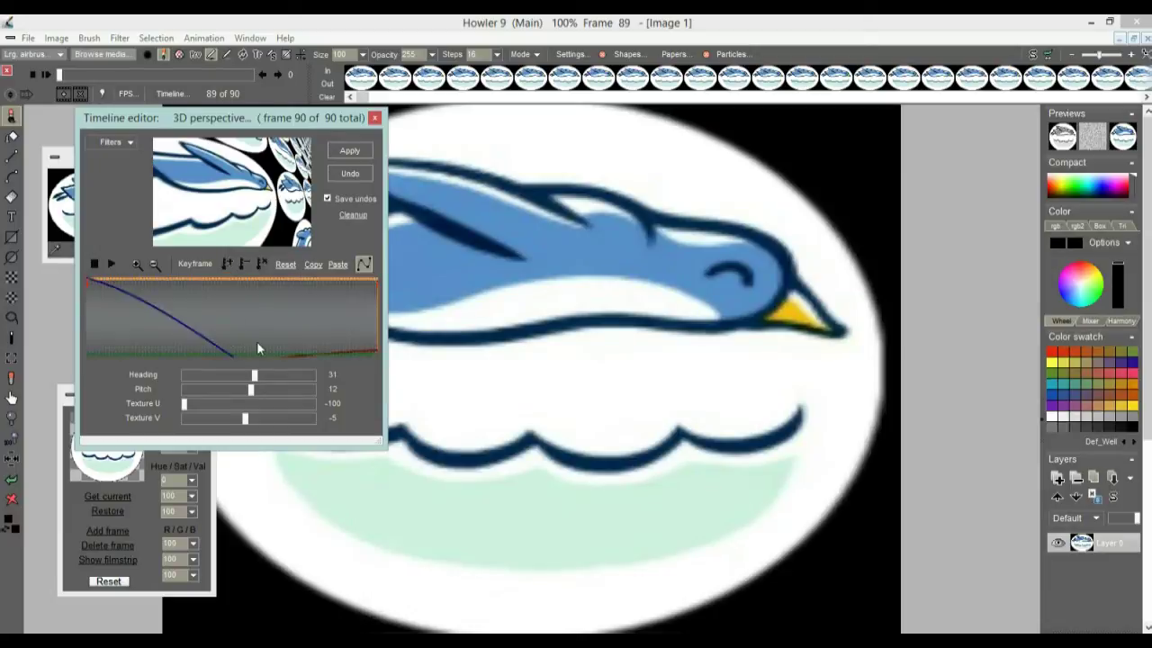
click(366, 268)
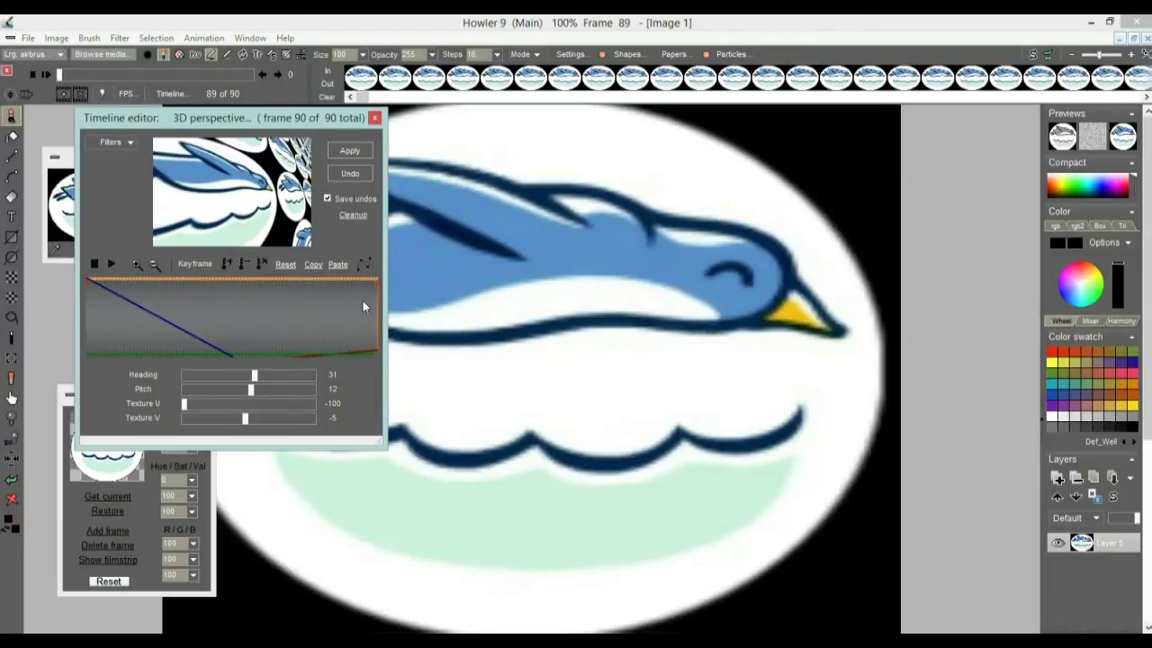
Apply the keyframed 3D perspective to all frames, close the timeline editor, and play and scrub through the animation.
click(353, 151)
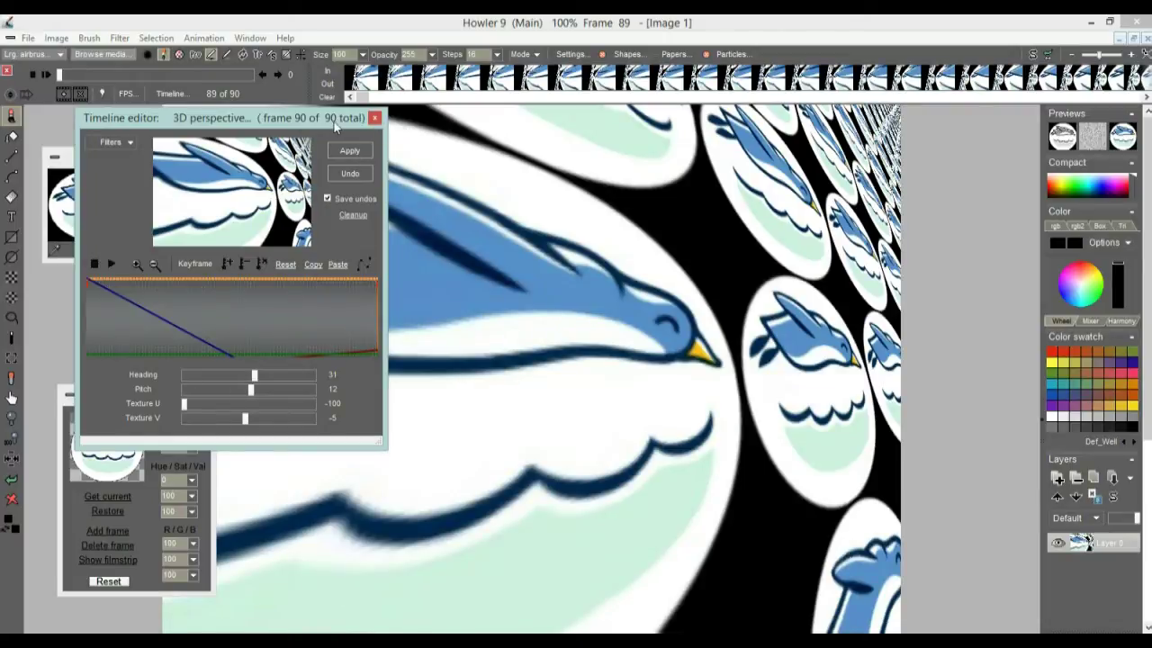
click(375, 118)
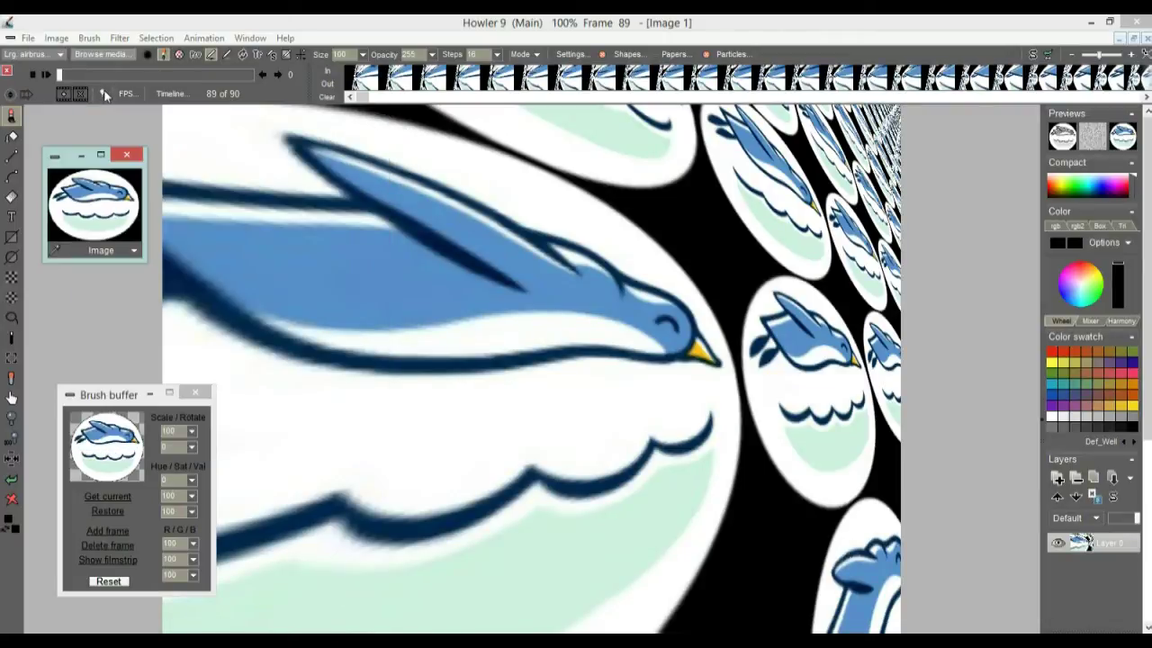
click(43, 75)
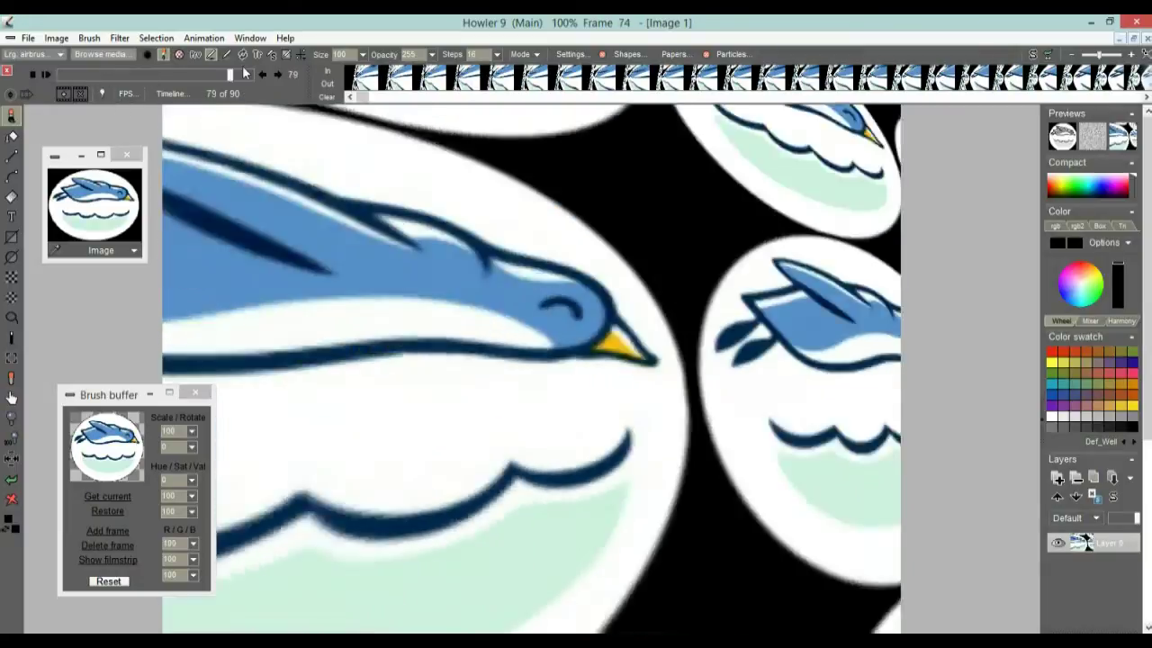
click(125, 74)
drag(124, 74, 62, 74)
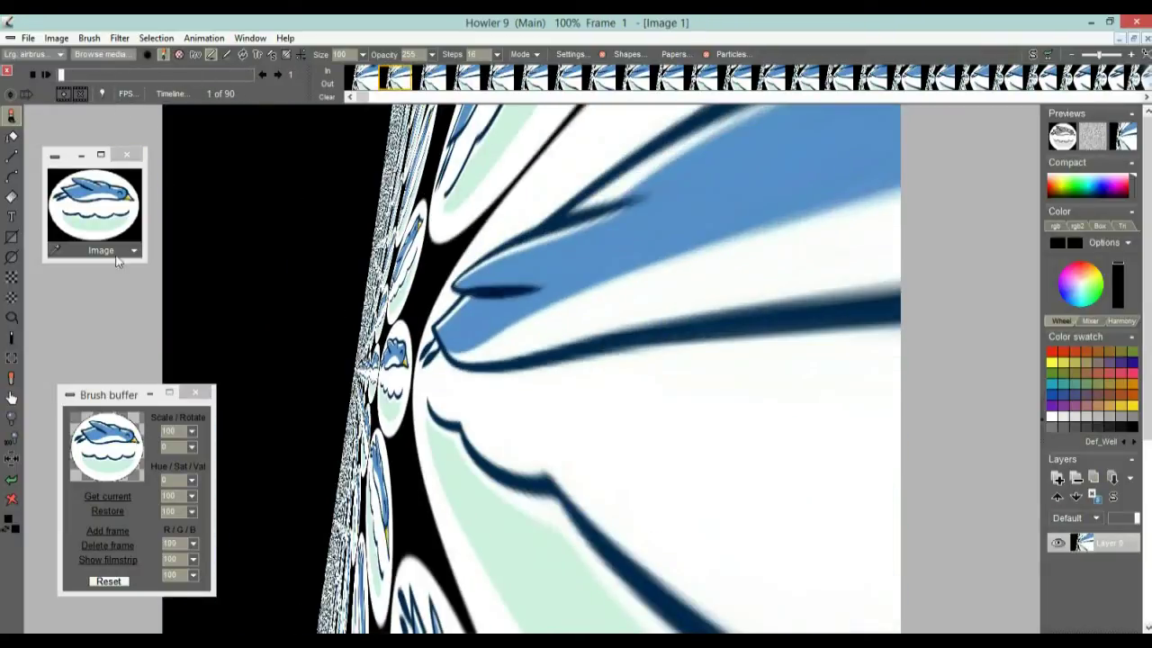
Change the secondary color to white and clear frame 1 of the animation to a plain white canvas.
click(103, 221)
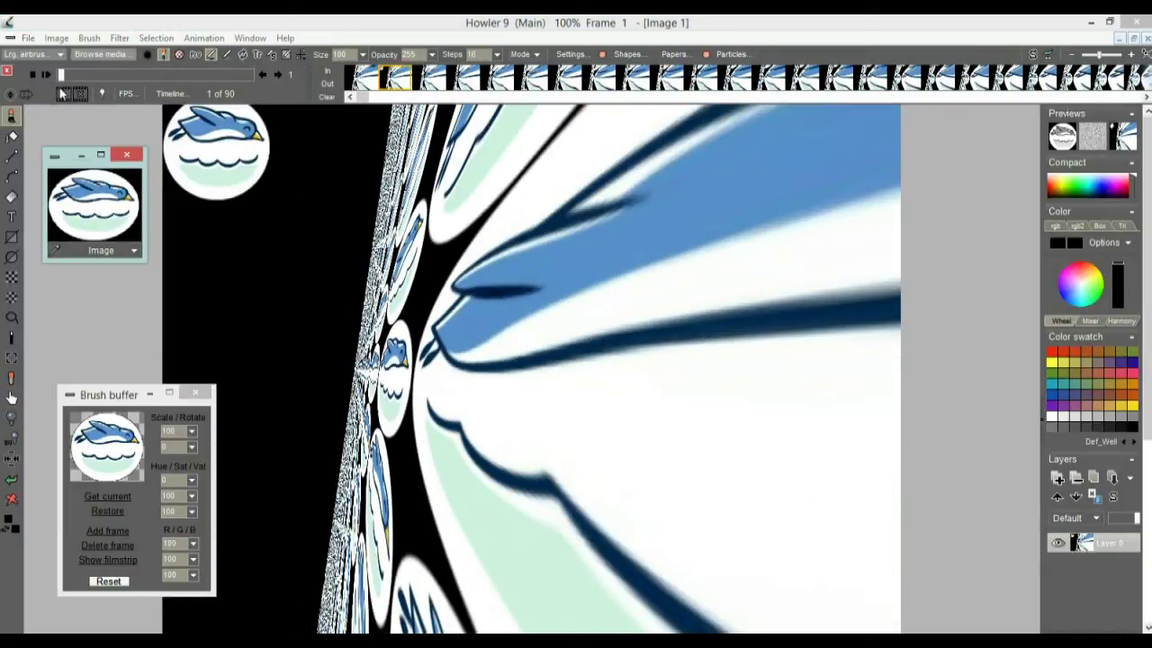
click(13, 500)
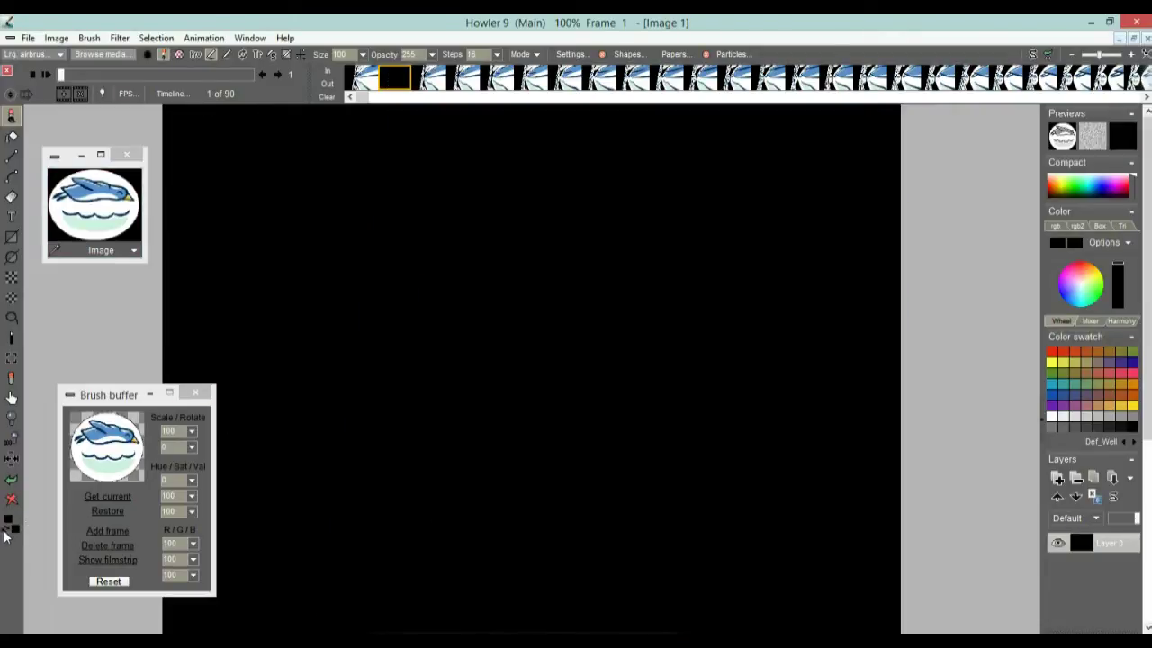
click(16, 531)
drag(486, 387, 433, 421)
click(694, 270)
click(14, 502)
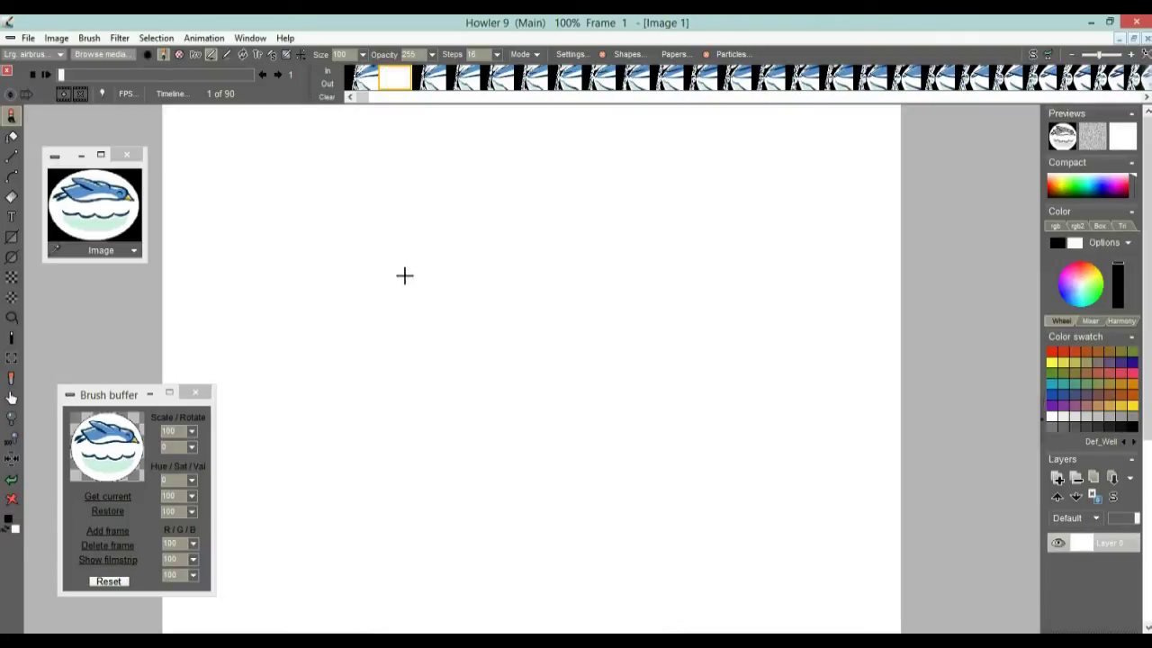
Start the Text tool, select all of the "Project Dogwaffle & 3D" text and open the font list for it.
click(11, 218)
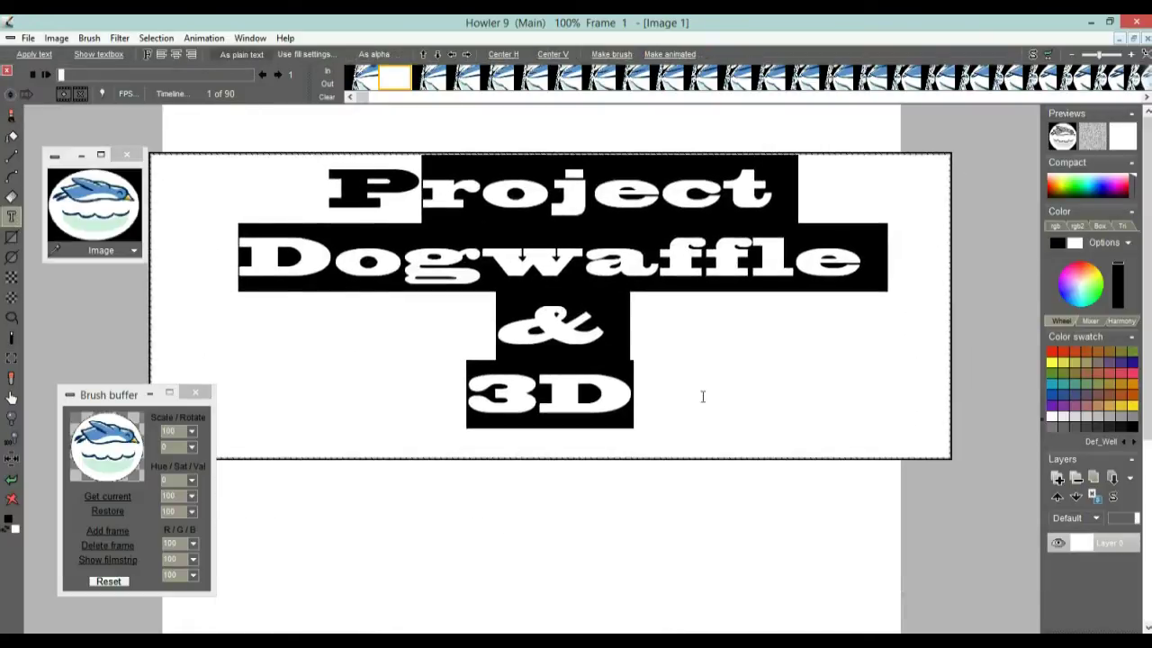
click(644, 378)
drag(663, 393, 245, 178)
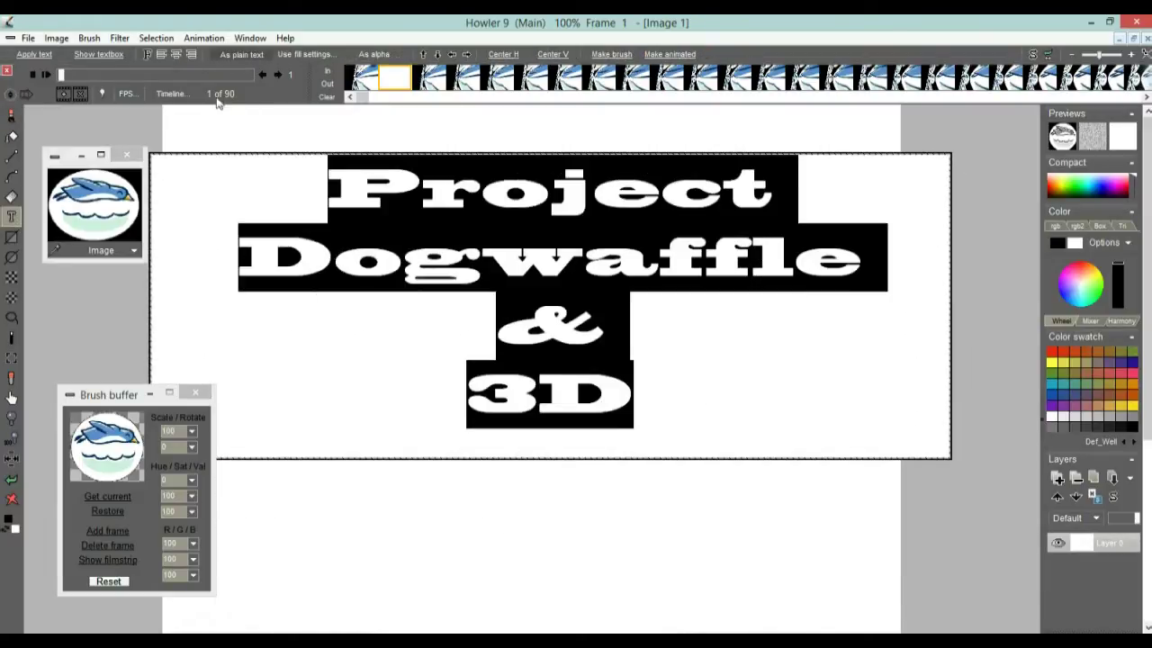
click(147, 56)
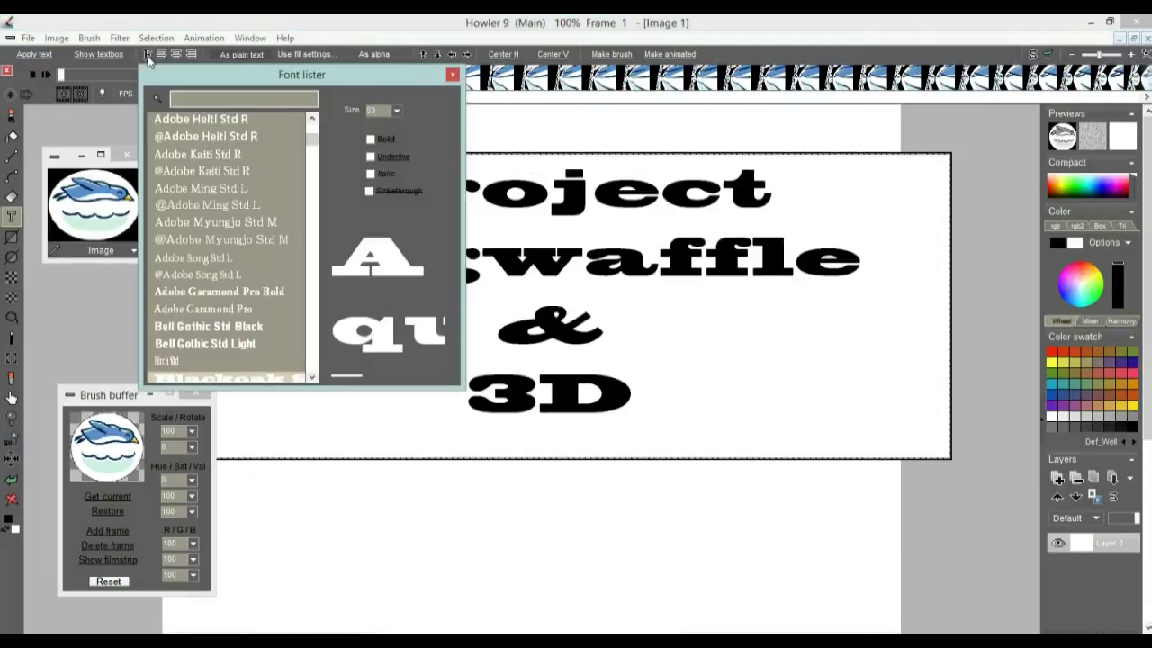
drag(189, 74, 151, 140)
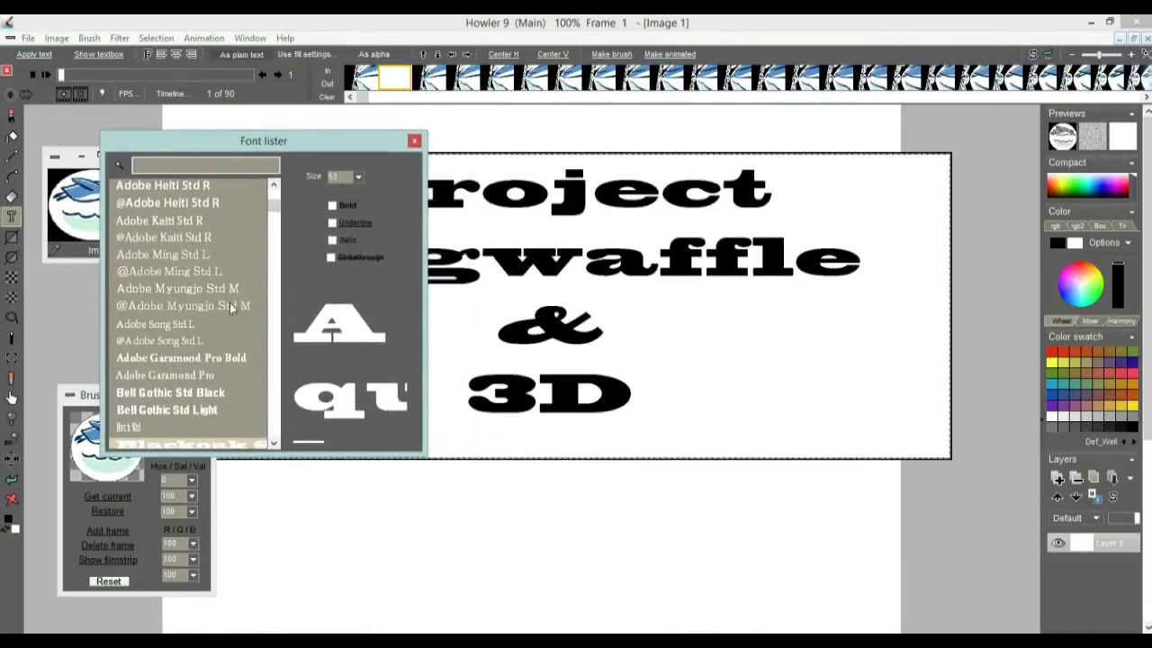
Try the selected text at size 10 in the Adobe Heiti Std R and Terminal fonts.
click(358, 176)
drag(352, 196, 277, 202)
click(168, 186)
scroll(279, 213, up, 5)
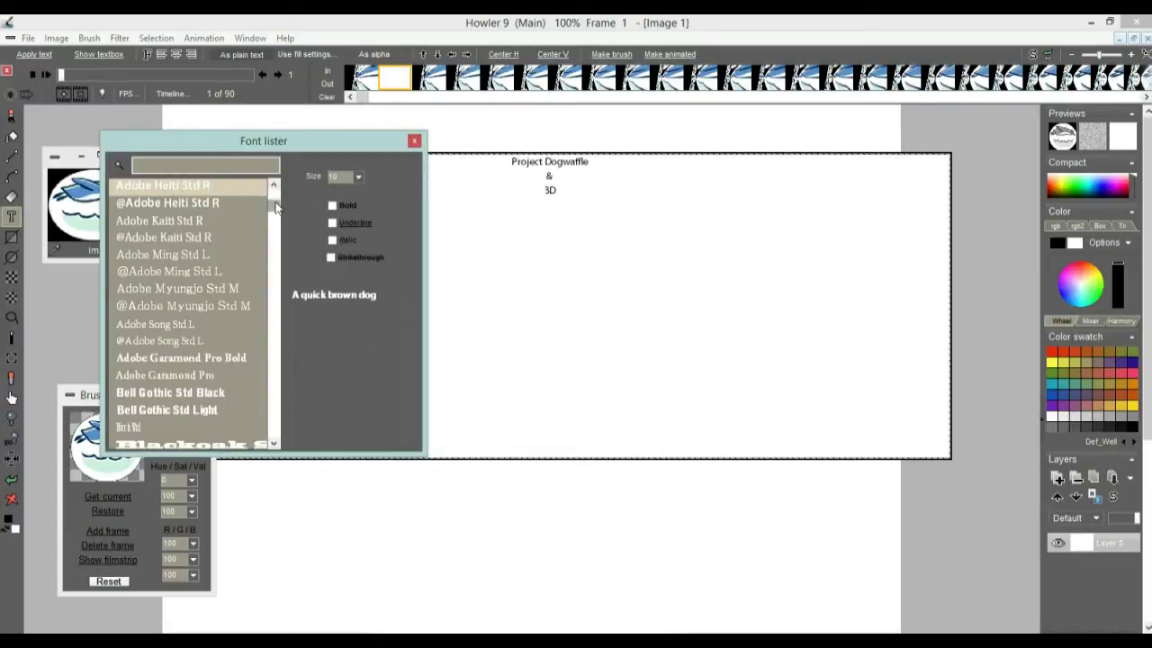
click(141, 203)
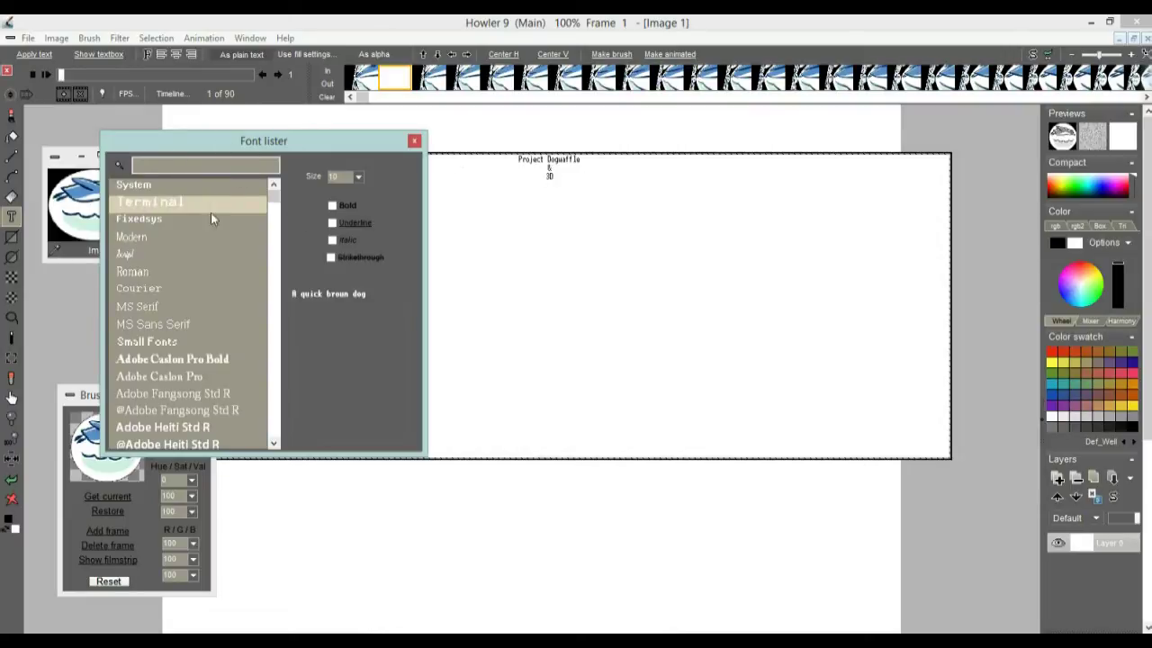
drag(185, 152, 138, 278)
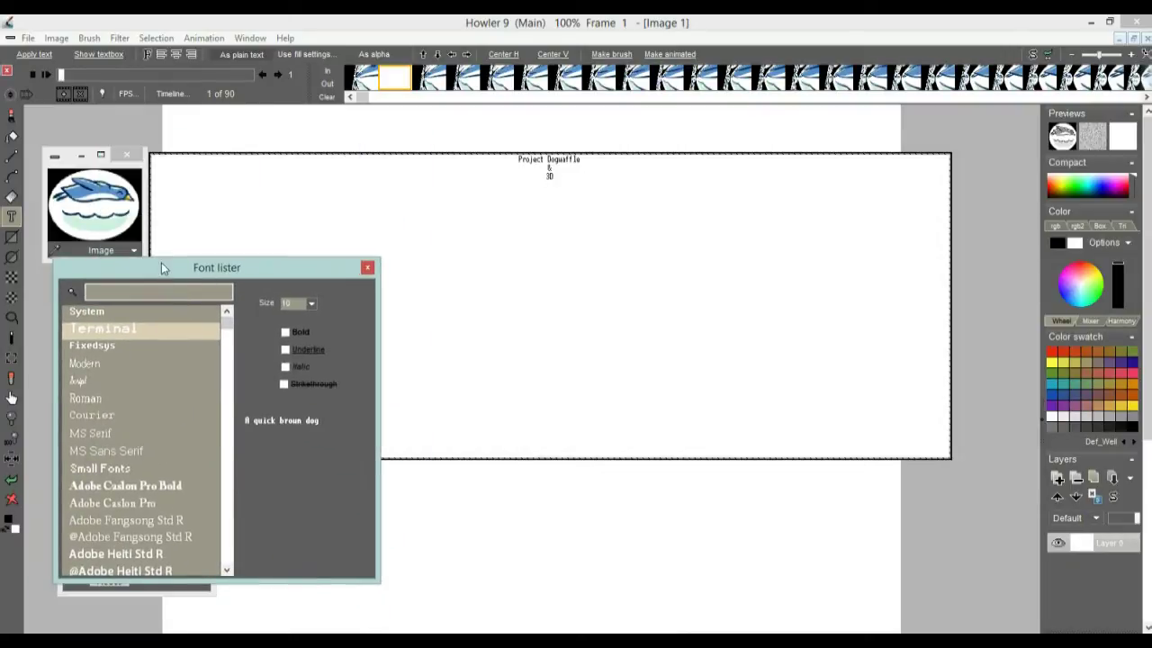
Try left and right alignment on the text and return it to centered.
click(168, 55)
click(159, 55)
click(177, 54)
click(193, 54)
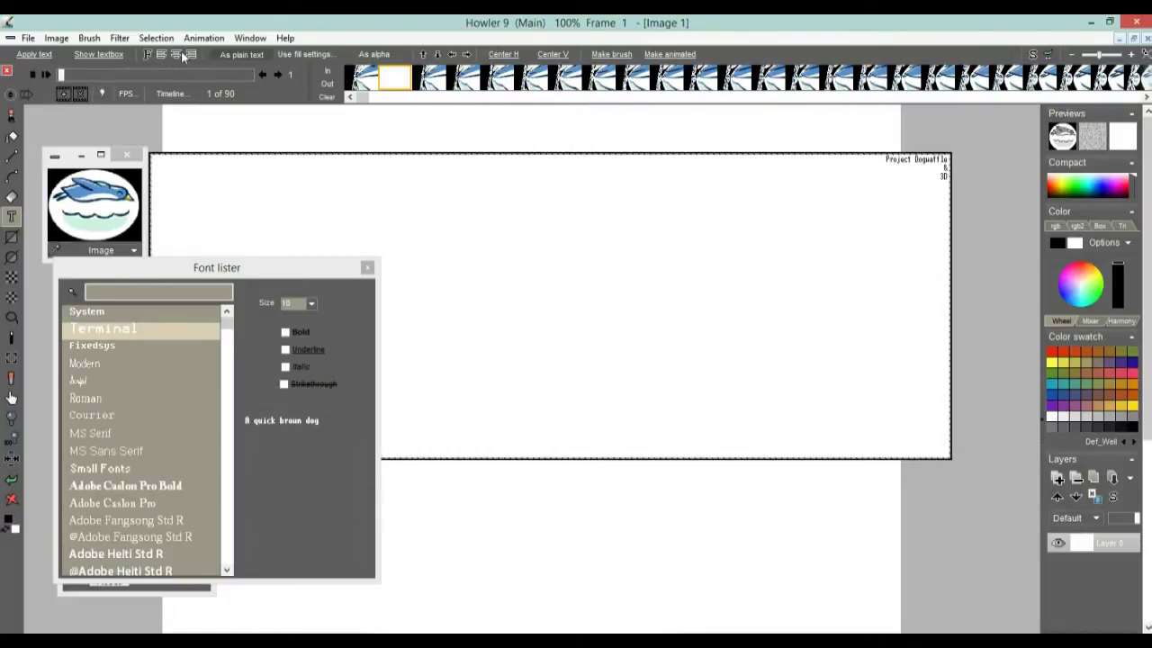
click(178, 56)
Preview several Adobe fonts on the text, including Caslon Pro and Fangsong Std R, and choose Bell Gothic Std Black.
click(125, 487)
click(119, 503)
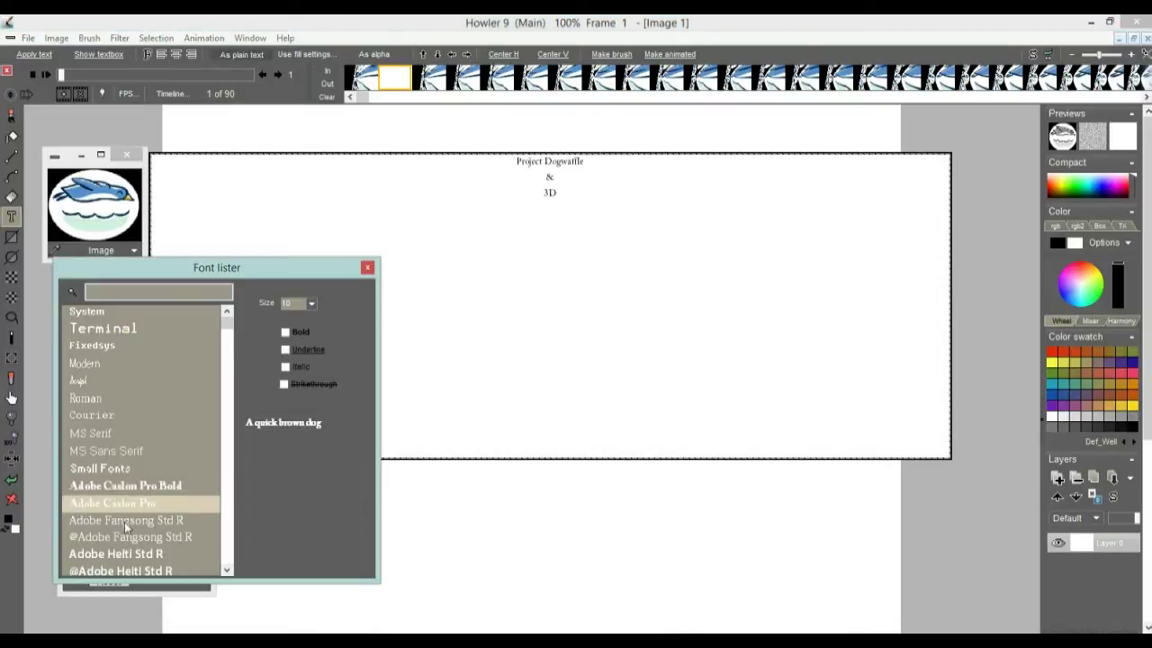
click(124, 521)
click(110, 538)
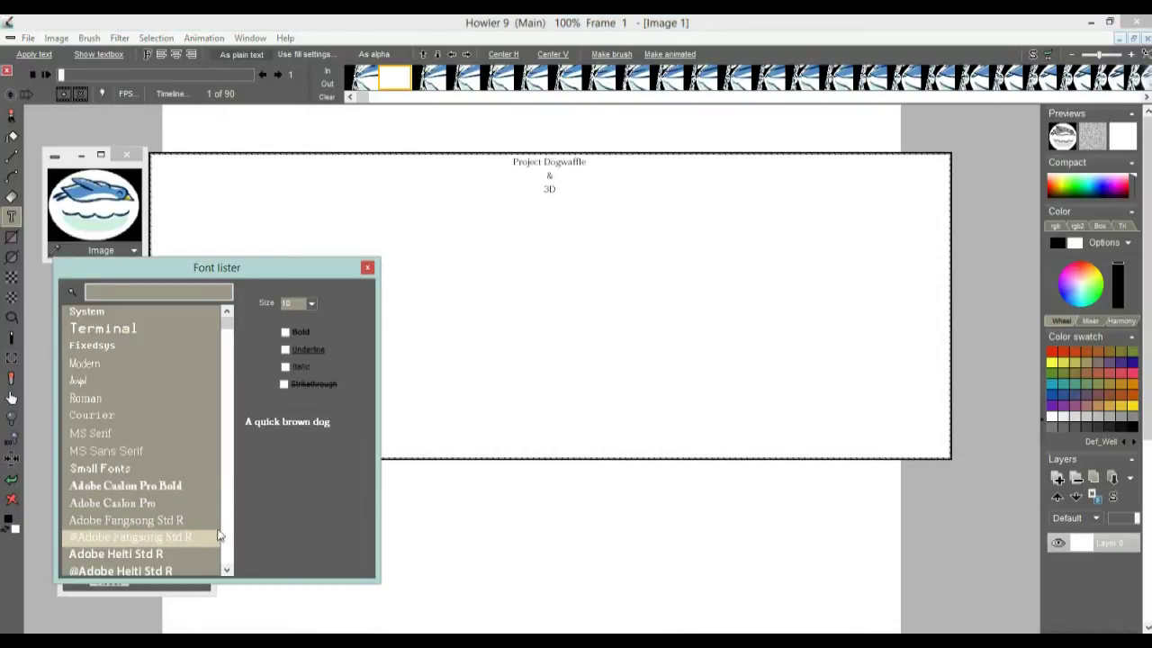
click(228, 531)
click(113, 347)
click(120, 452)
click(118, 509)
click(119, 521)
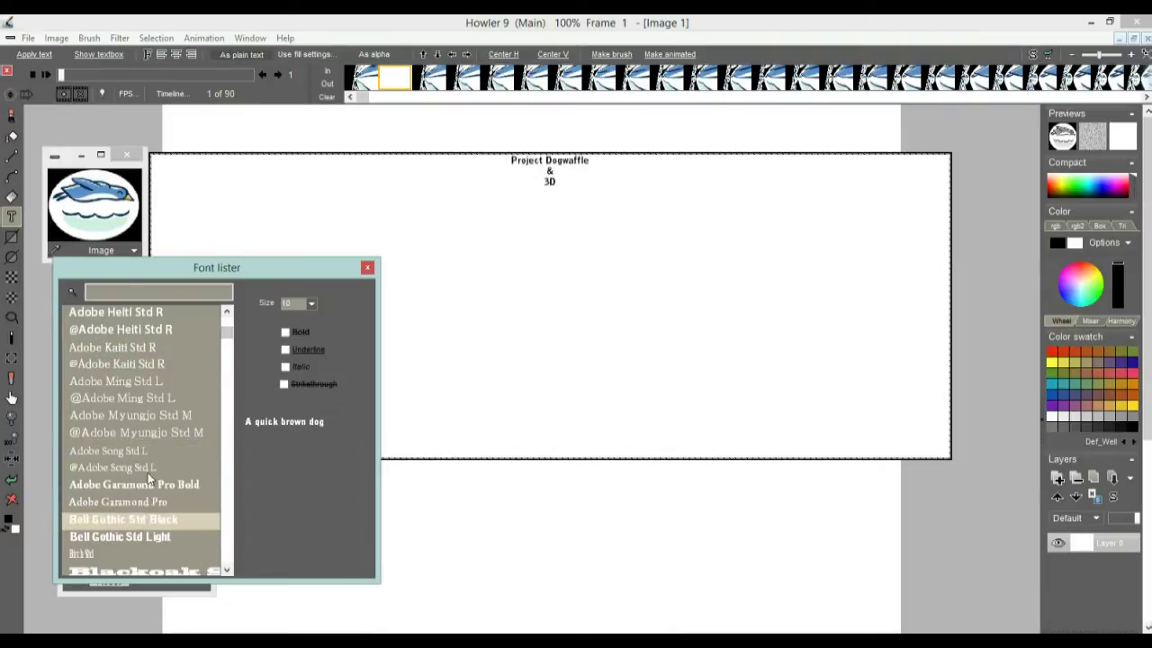
Set the text size to 60 and close the font list.
click(311, 303)
drag(235, 322, 269, 320)
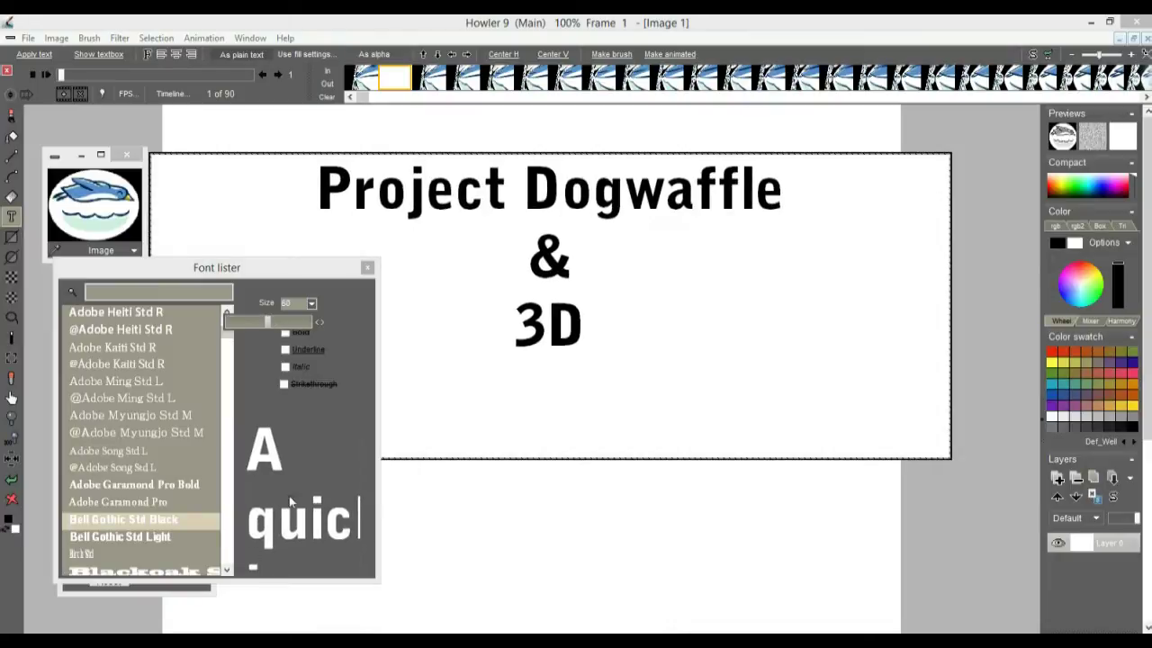
click(293, 265)
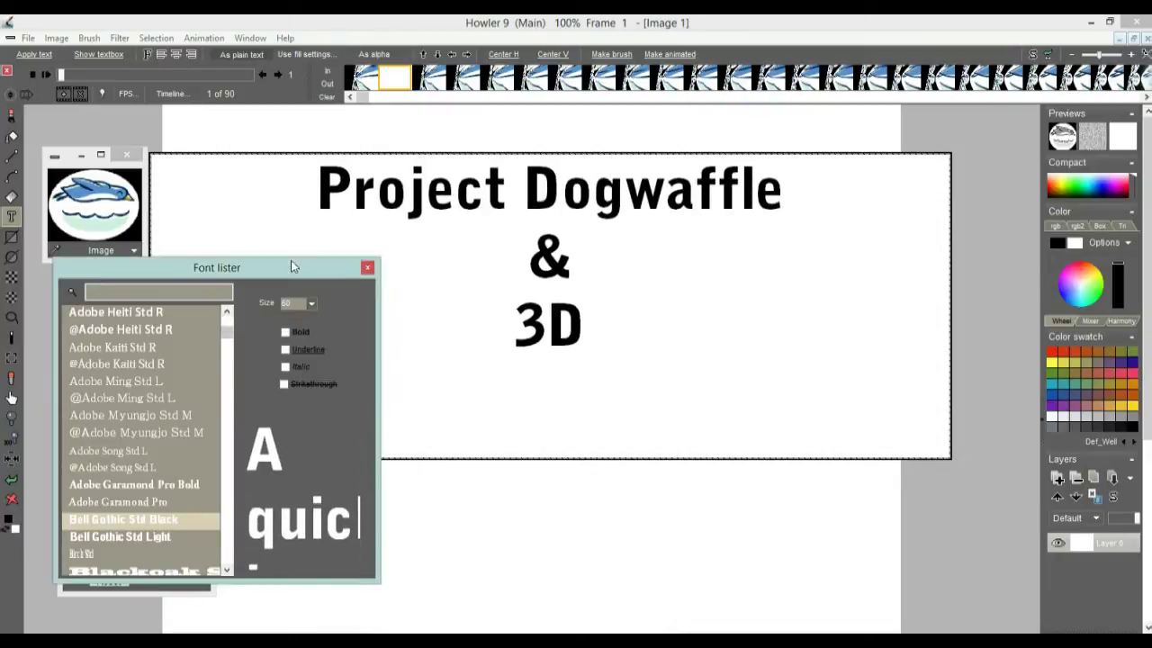
click(367, 269)
Narrow the text box so the title wraps onto four lines, and move it to the middle of the canvas.
drag(682, 514, 639, 363)
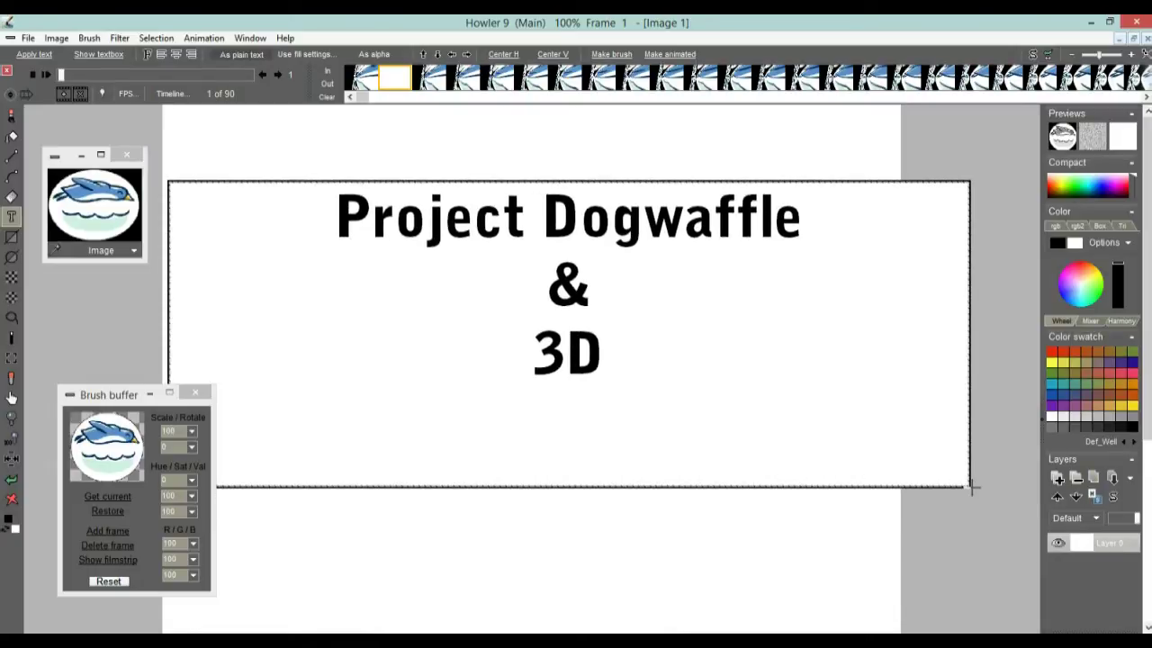
drag(972, 489, 507, 447)
drag(579, 435, 536, 362)
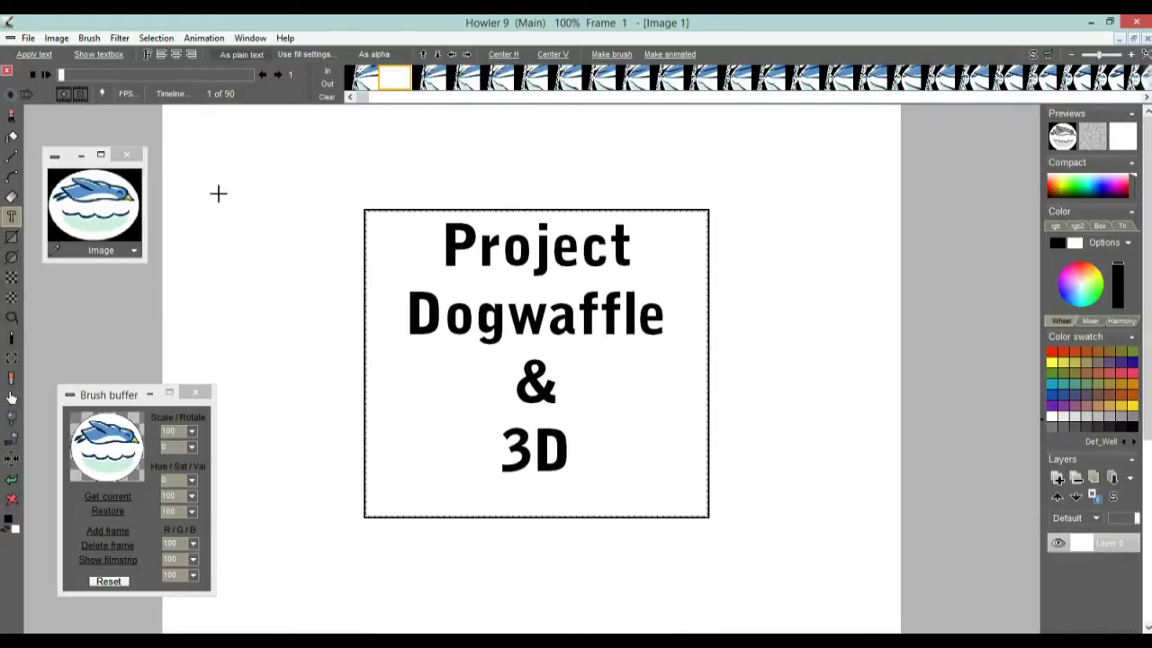
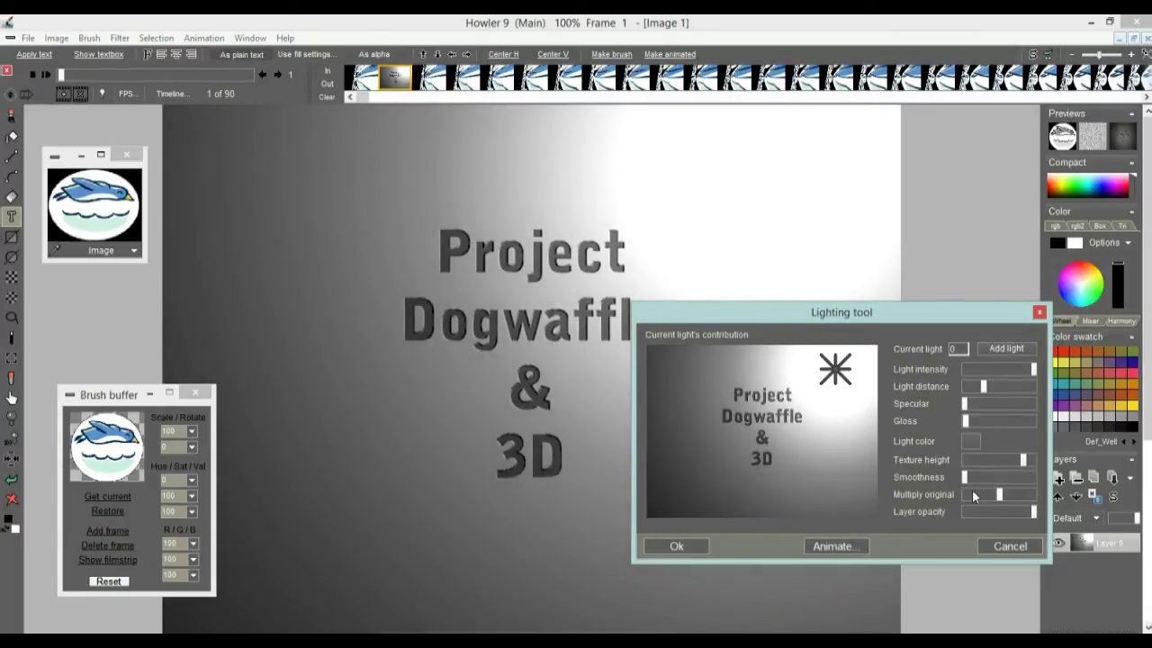
Adjust the title's lighting relief with moderate Smoothness, full Multiply original and the light in the image's upper-right corner.
mouse_move(1019, 479)
mouse_down()
mouse_move(969, 479)
mouse_move(1028, 483)
mouse_move(1006, 484)
mouse_up()
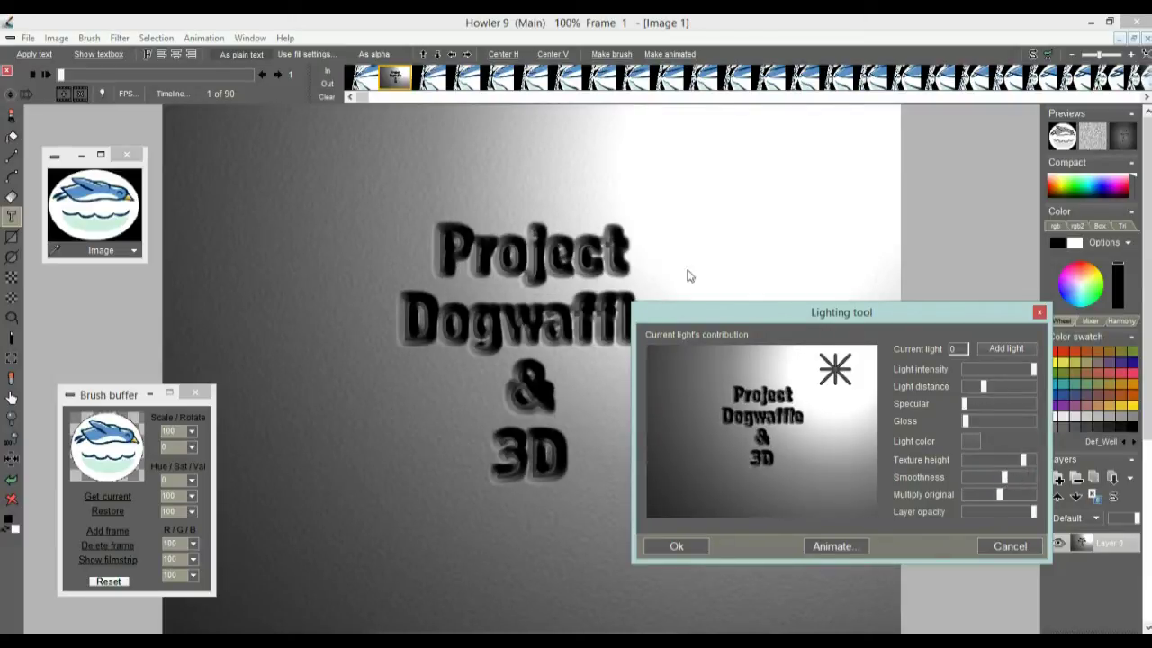
mouse_move(835, 369)
mouse_down()
mouse_move(848, 449)
mouse_move(694, 360)
mouse_move(647, 313)
mouse_move(684, 331)
mouse_move(690, 355)
mouse_move(913, 340)
mouse_move(862, 342)
mouse_up()
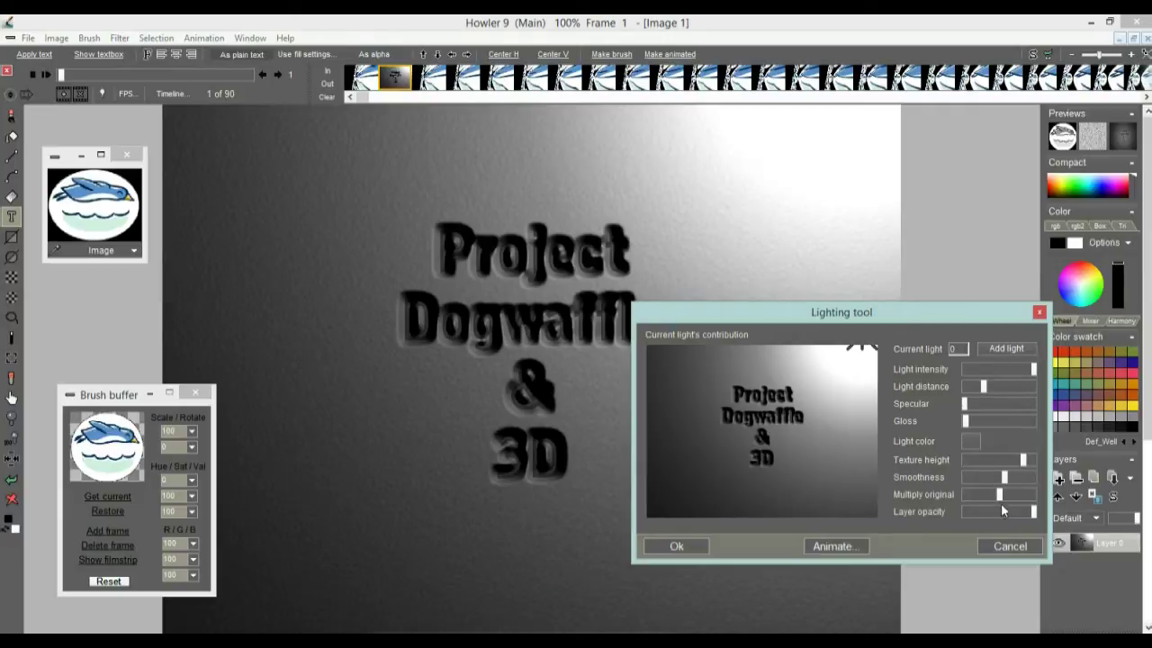
mouse_move(998, 498)
mouse_down()
mouse_move(973, 501)
mouse_move(1066, 485)
mouse_up()
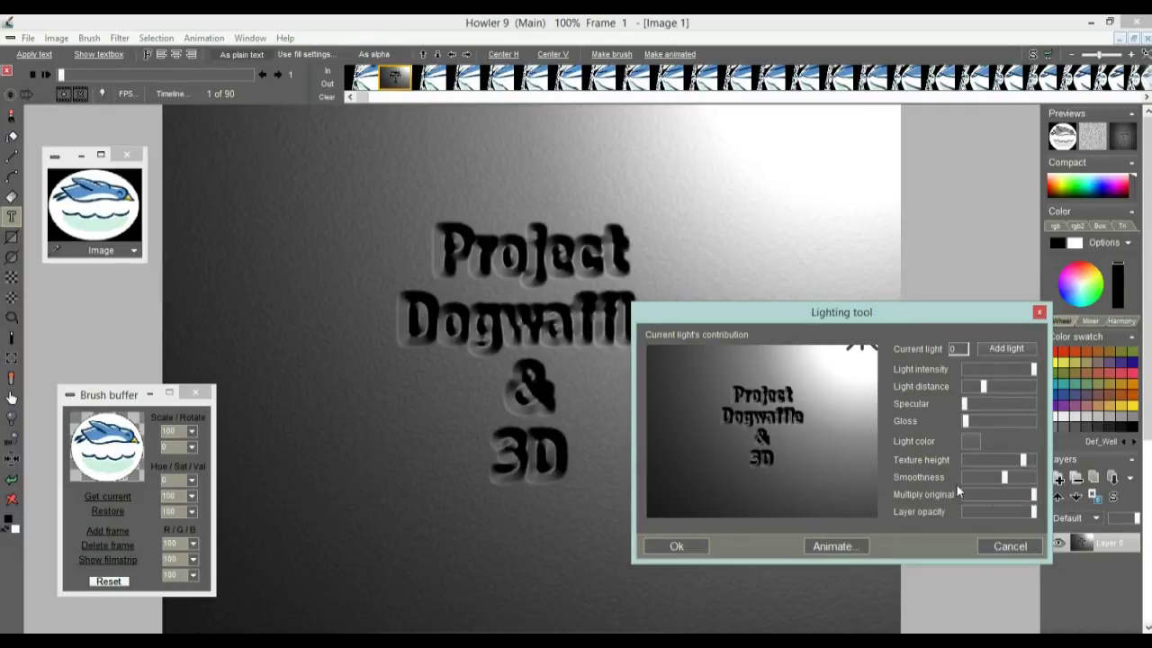
drag(991, 477, 990, 484)
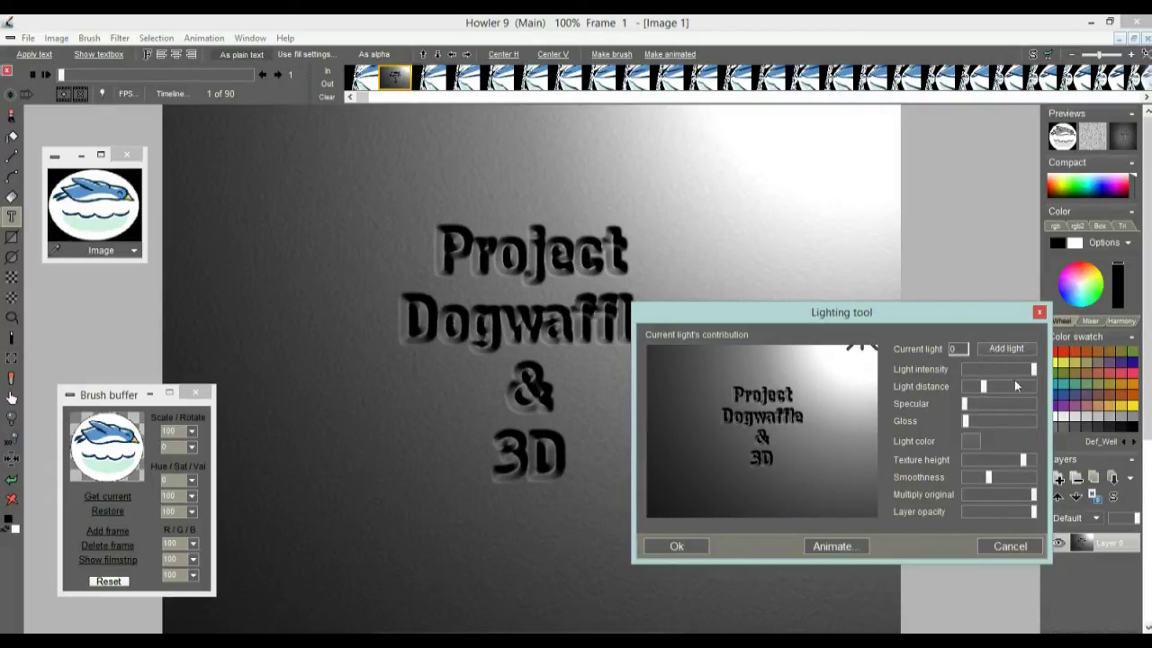
Color the light magenta, move it to the image's upper-left corner, and slightly lower its intensity and distance.
click(971, 440)
drag(822, 437, 791, 495)
click(894, 506)
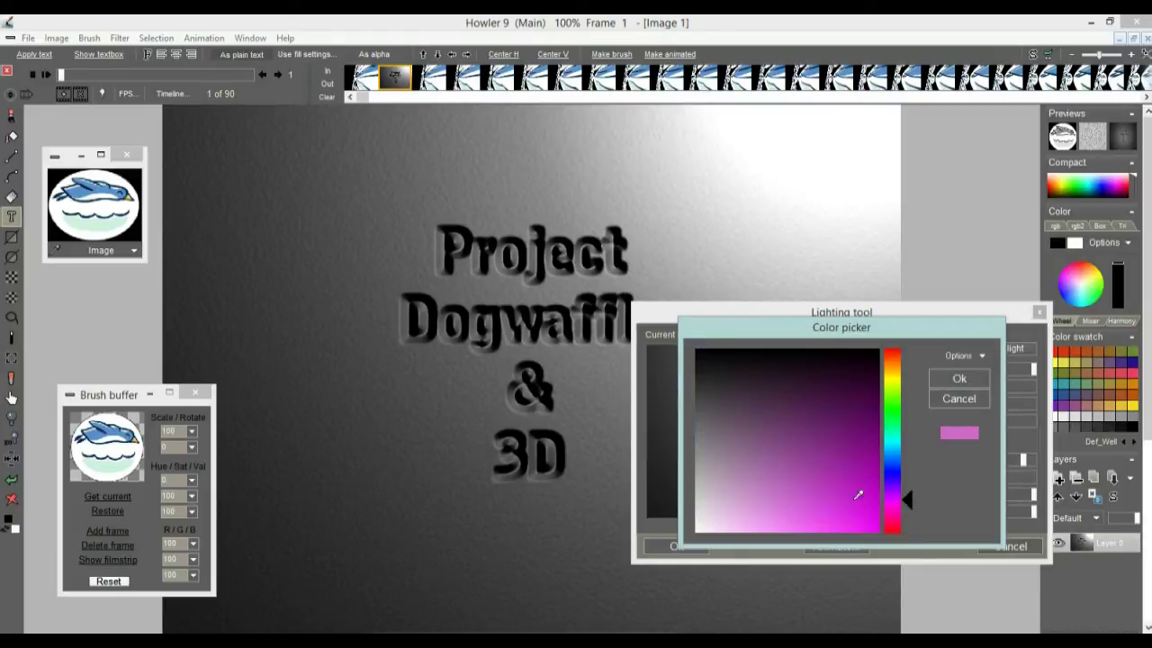
click(857, 495)
click(959, 378)
mouse_move(870, 385)
mouse_down()
mouse_move(868, 356)
mouse_move(655, 328)
mouse_move(612, 308)
mouse_up()
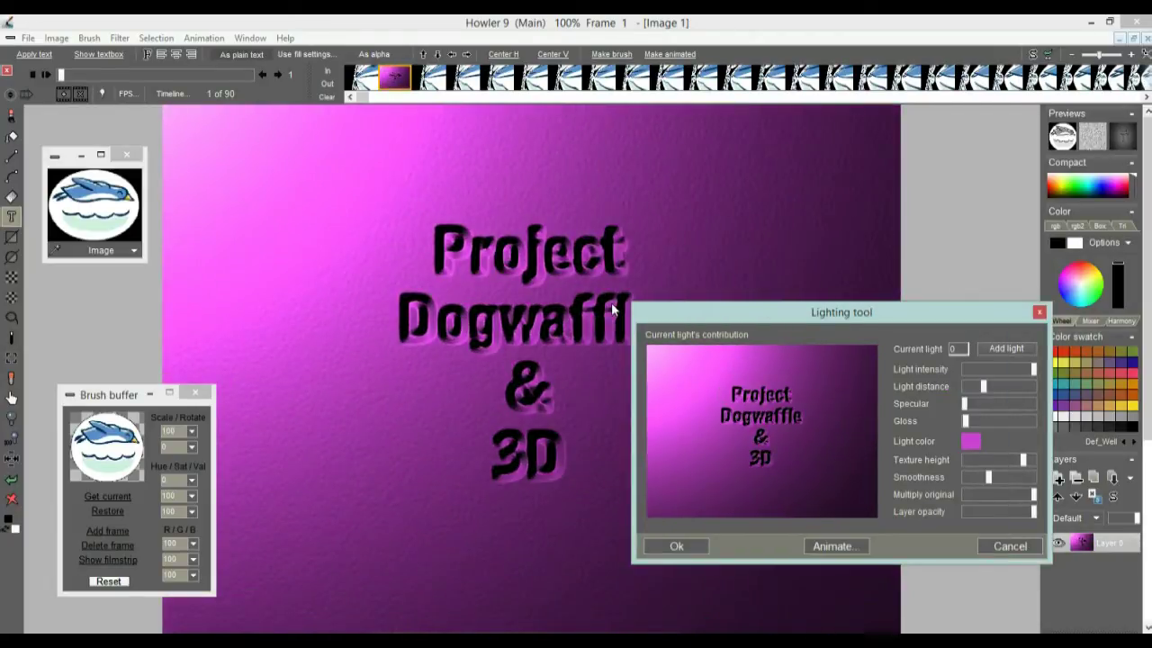
drag(983, 386, 1023, 369)
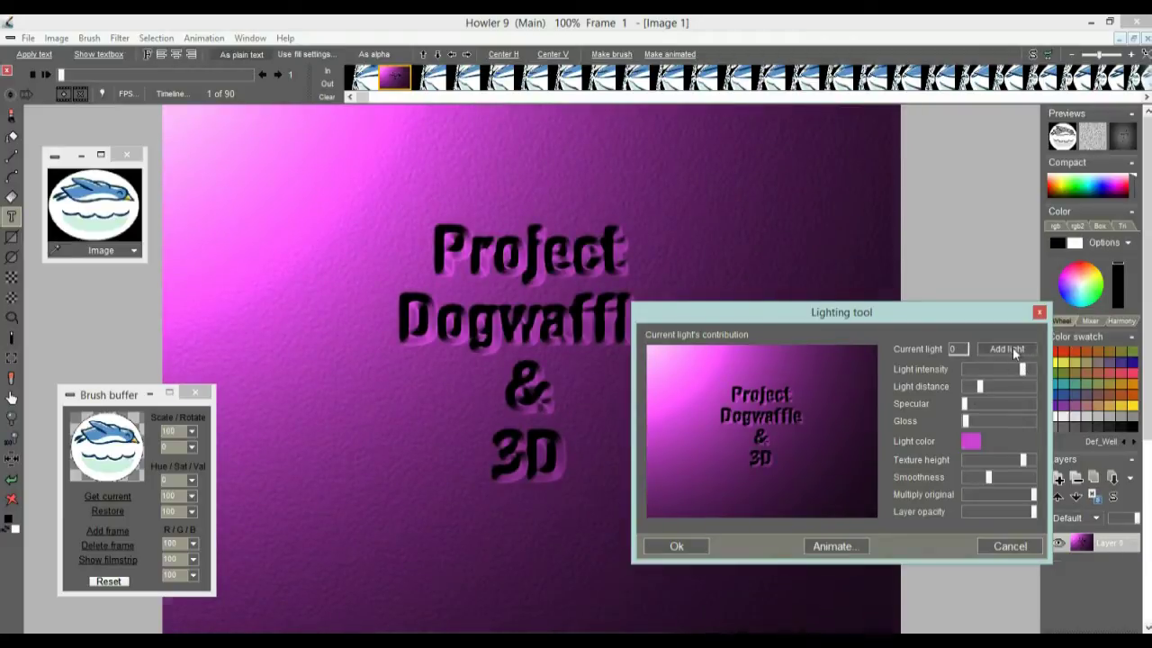
Add a second light at the lower right of the title and increase its distance and intensity.
click(1012, 348)
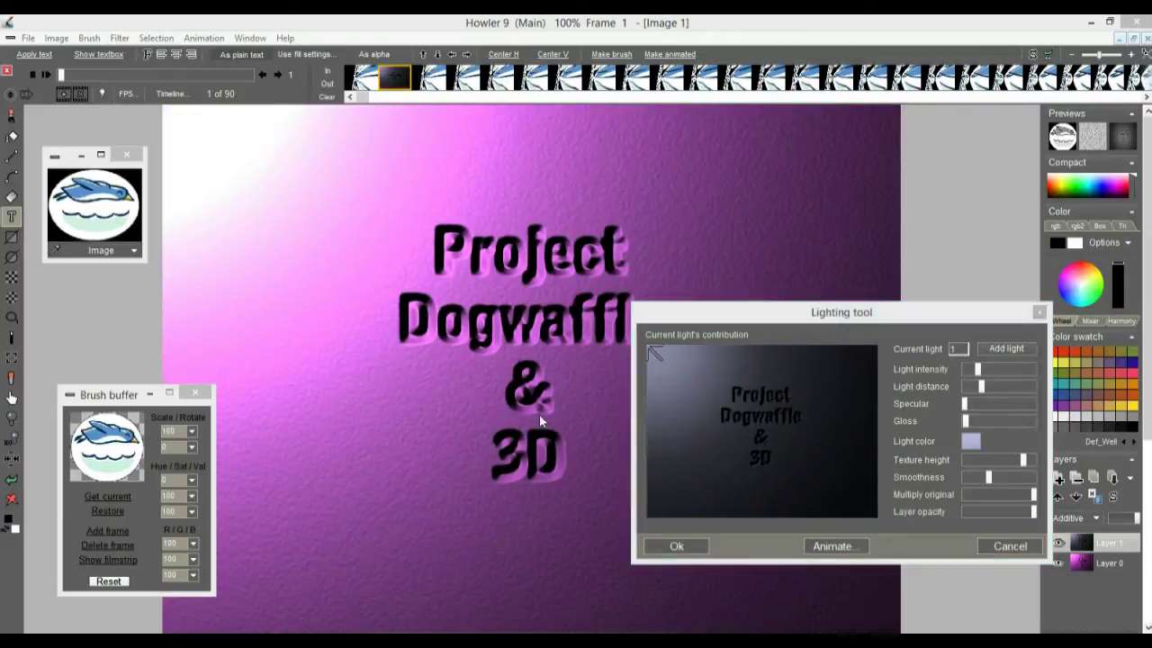
mouse_move(736, 401)
mouse_down()
mouse_move(845, 468)
mouse_move(829, 484)
mouse_move(821, 468)
mouse_up()
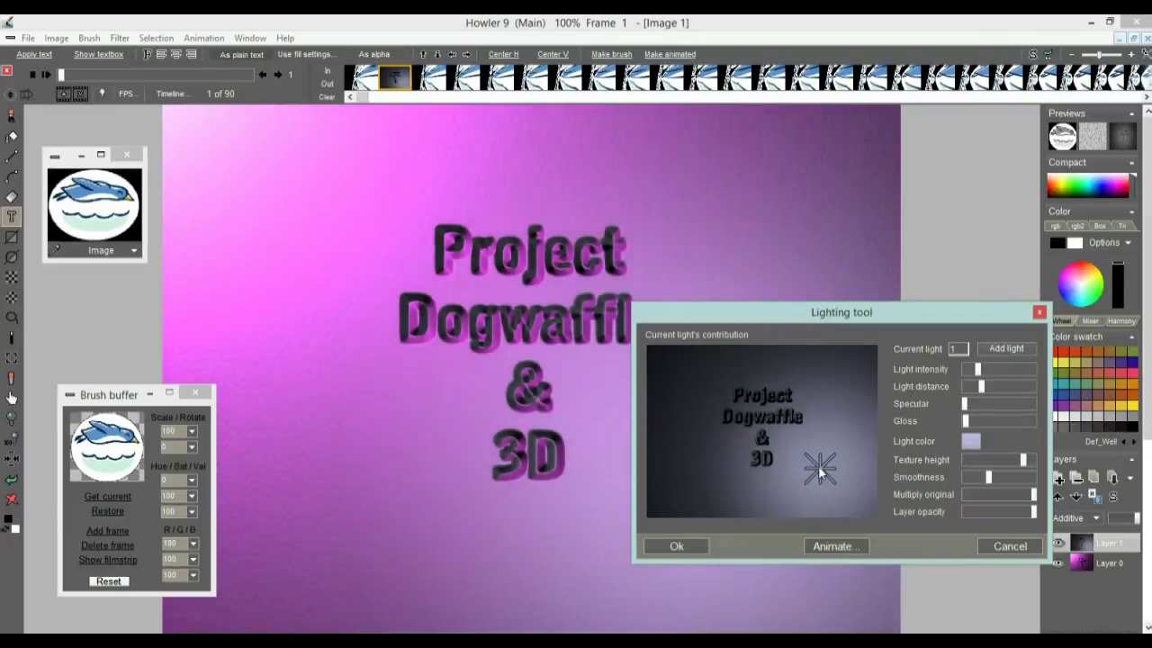
click(993, 387)
drag(990, 367, 1021, 369)
Tint the second light pale sky blue, move it to the image's lower-right corner, and apply the lighting.
click(974, 440)
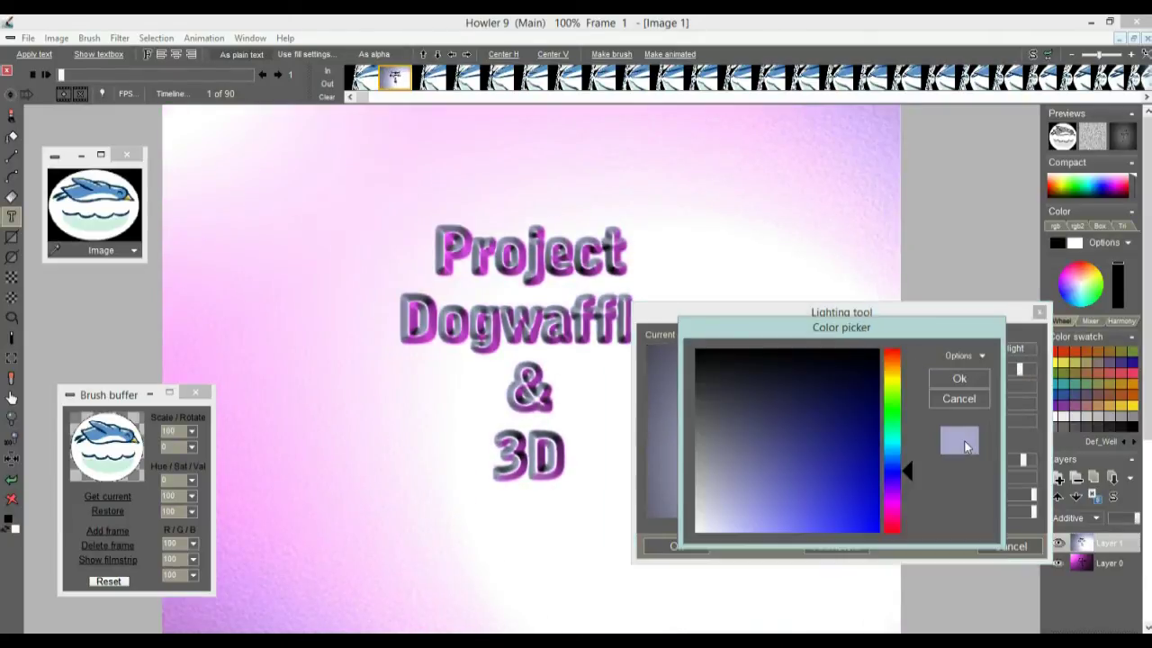
drag(893, 444, 892, 457)
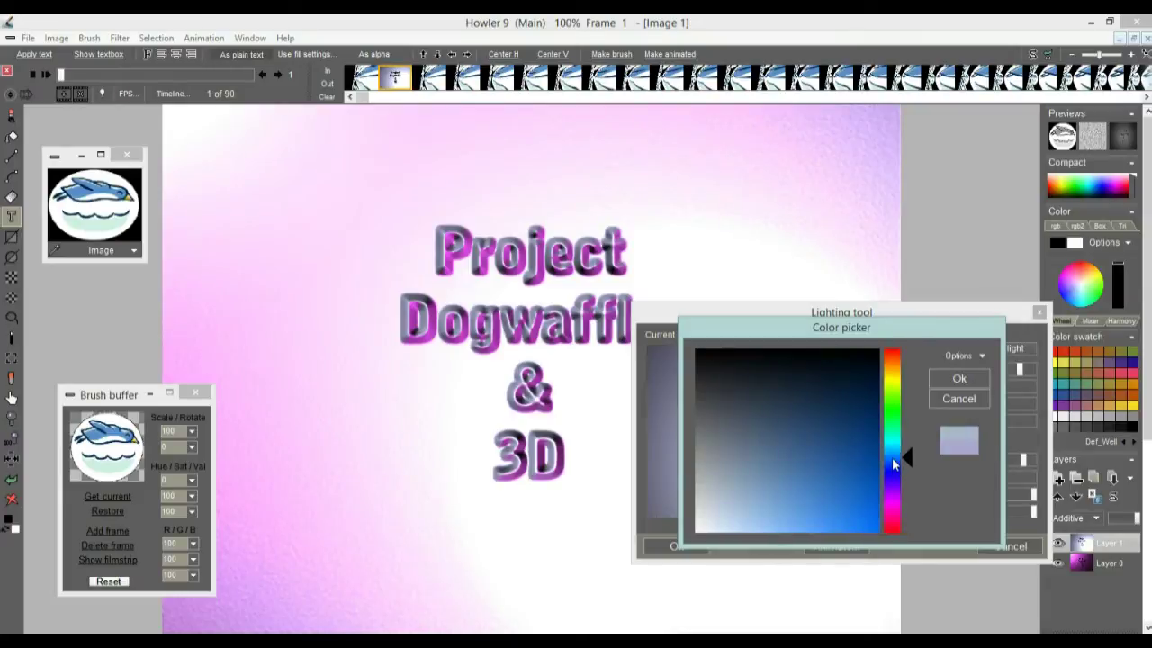
click(965, 382)
drag(819, 493, 891, 522)
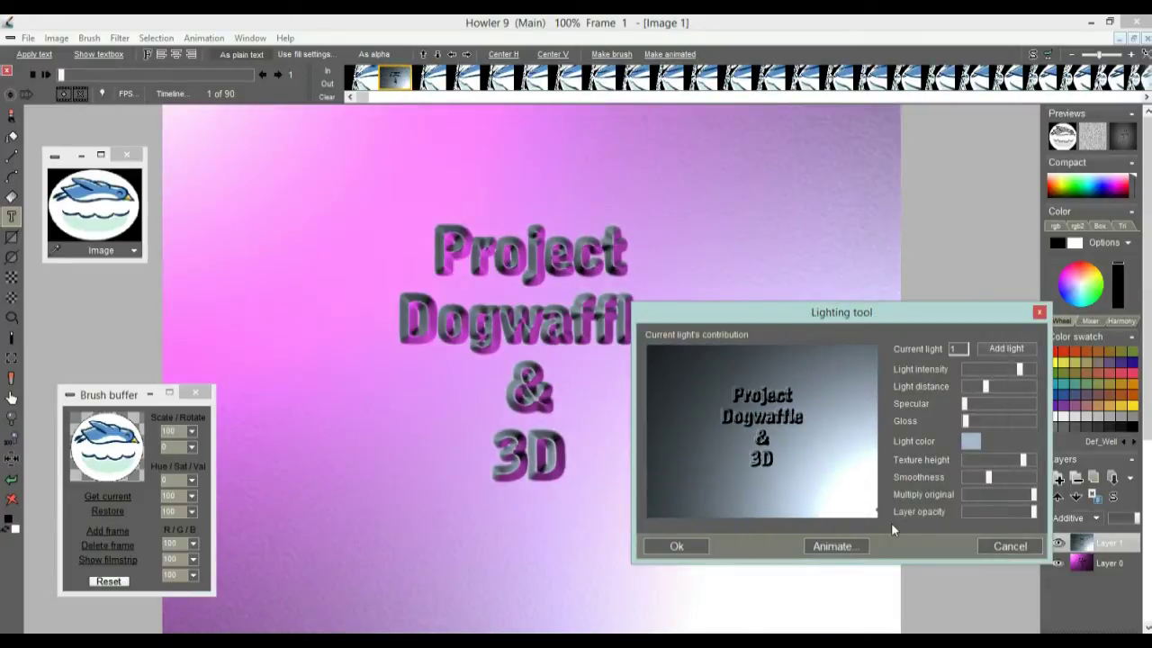
click(677, 546)
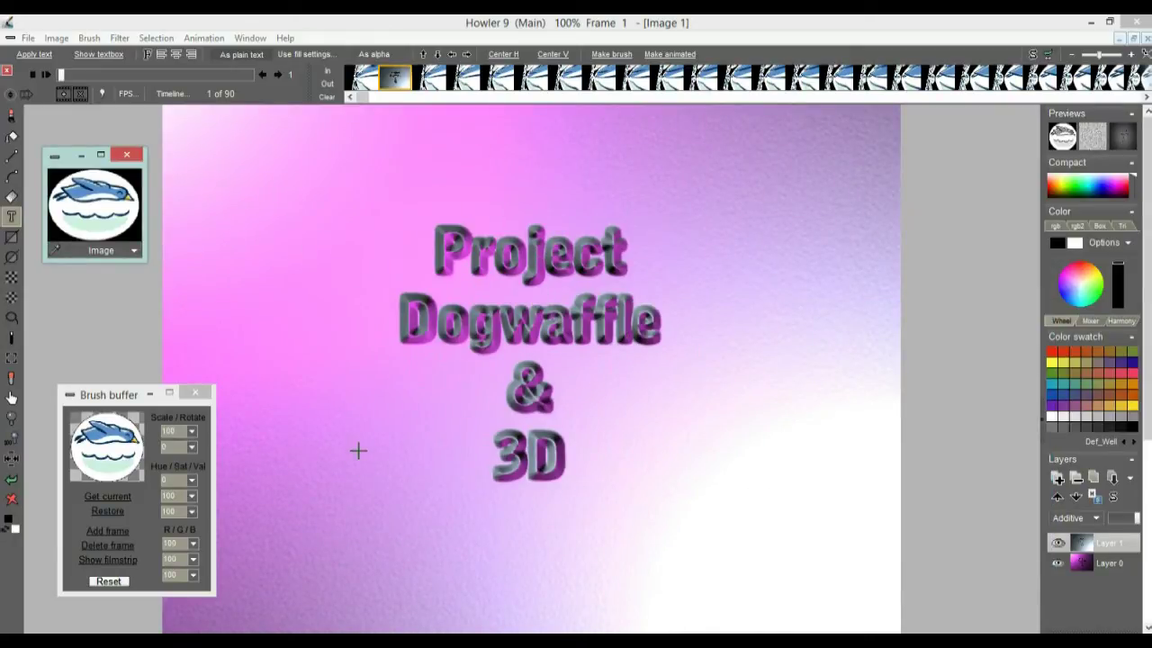
Inspect the two light layers by selecting each in turn and switching its visibility off and on.
scroll(585, 411, up, 3)
scroll(367, 404, down, 5)
scroll(367, 404, up, 2)
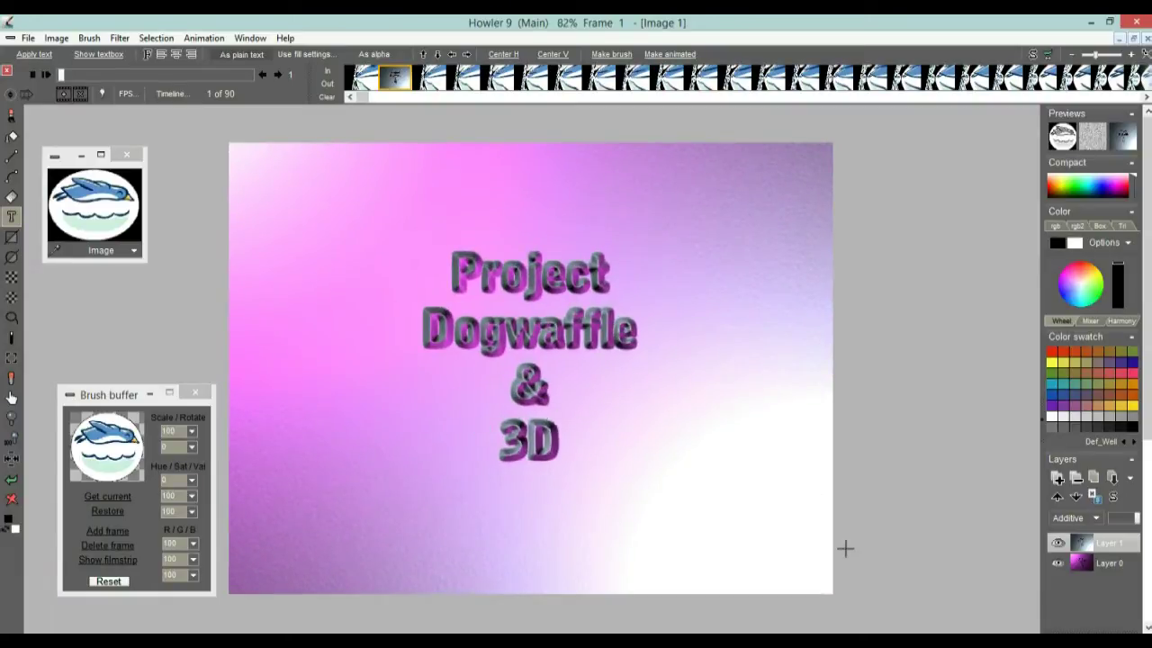
click(1116, 567)
click(1117, 545)
click(1117, 565)
click(1118, 545)
click(1117, 567)
click(1119, 546)
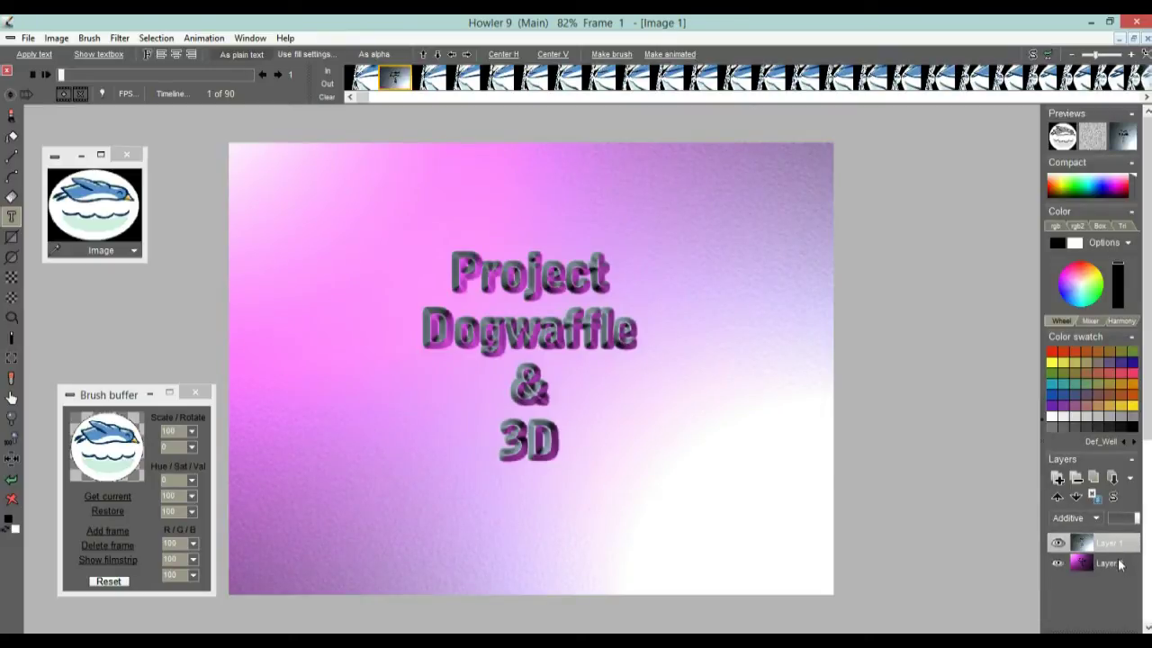
click(1056, 541)
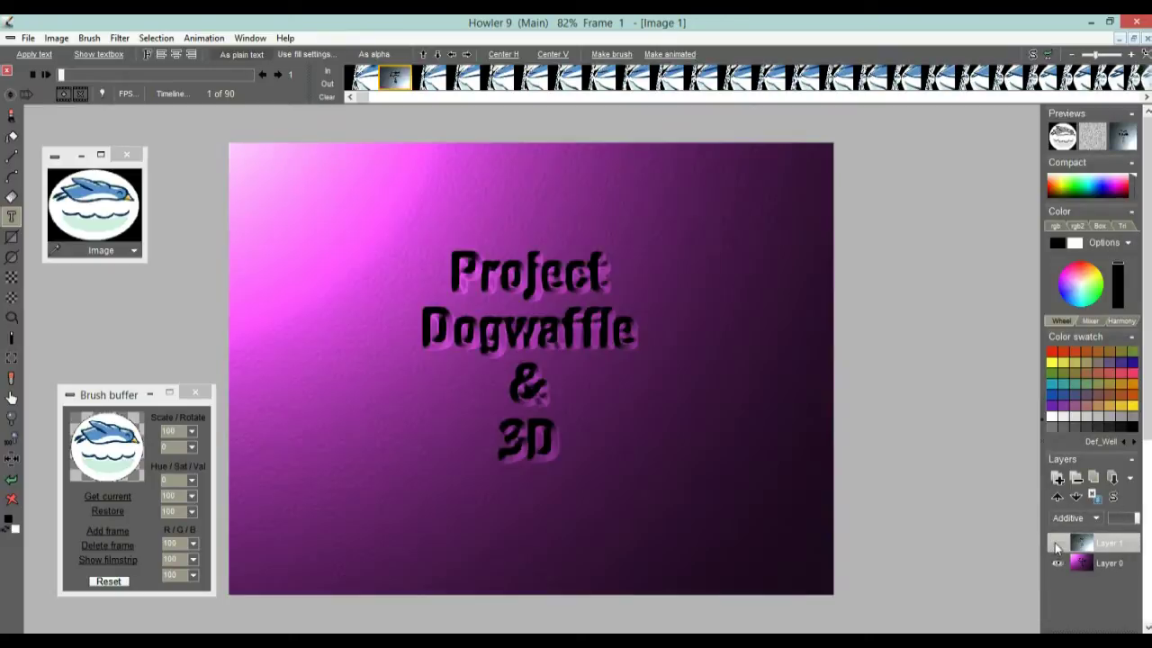
click(1055, 543)
click(1057, 562)
click(1059, 561)
Reduce the opacity of Layer 1 and permanently merge it with Layer 0.
mouse_move(1136, 518)
mouse_down()
mouse_move(1115, 521)
mouse_move(1125, 531)
mouse_up()
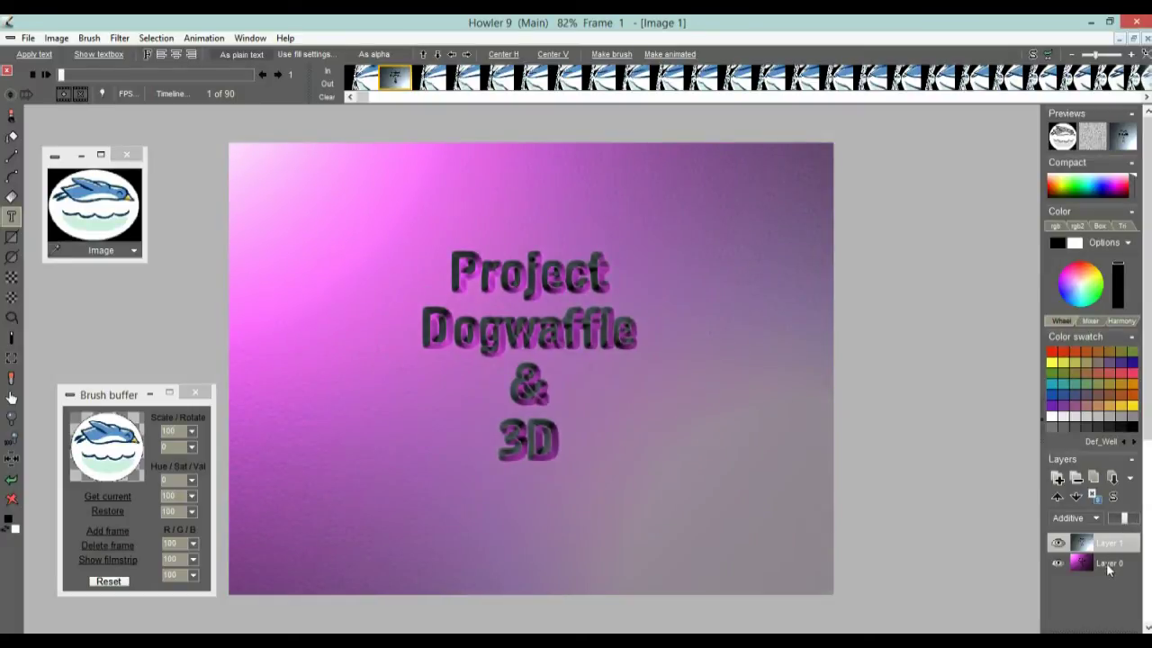
click(1113, 479)
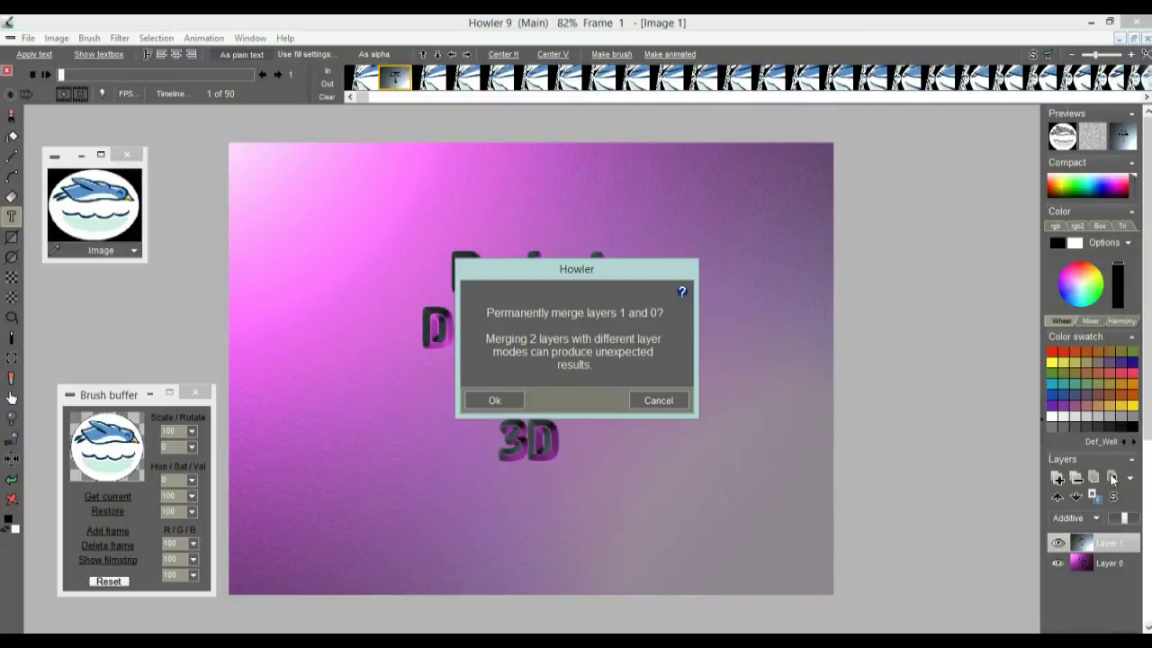
click(494, 400)
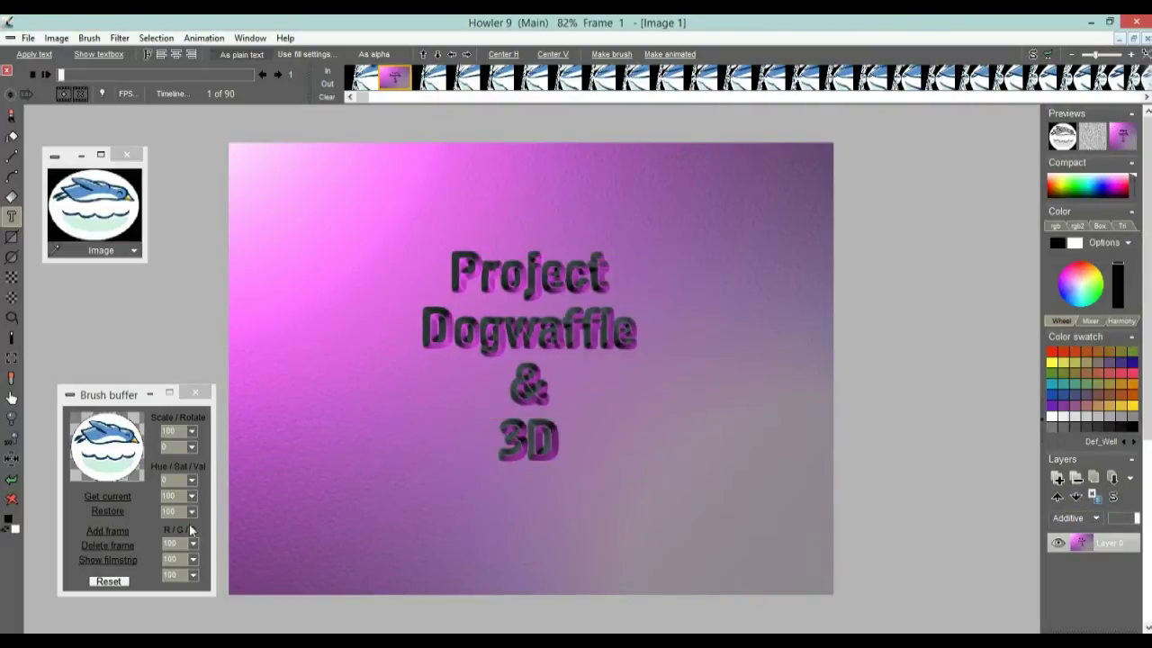
Clear the canvas and step back through the undo history to the plain black title on white.
click(12, 500)
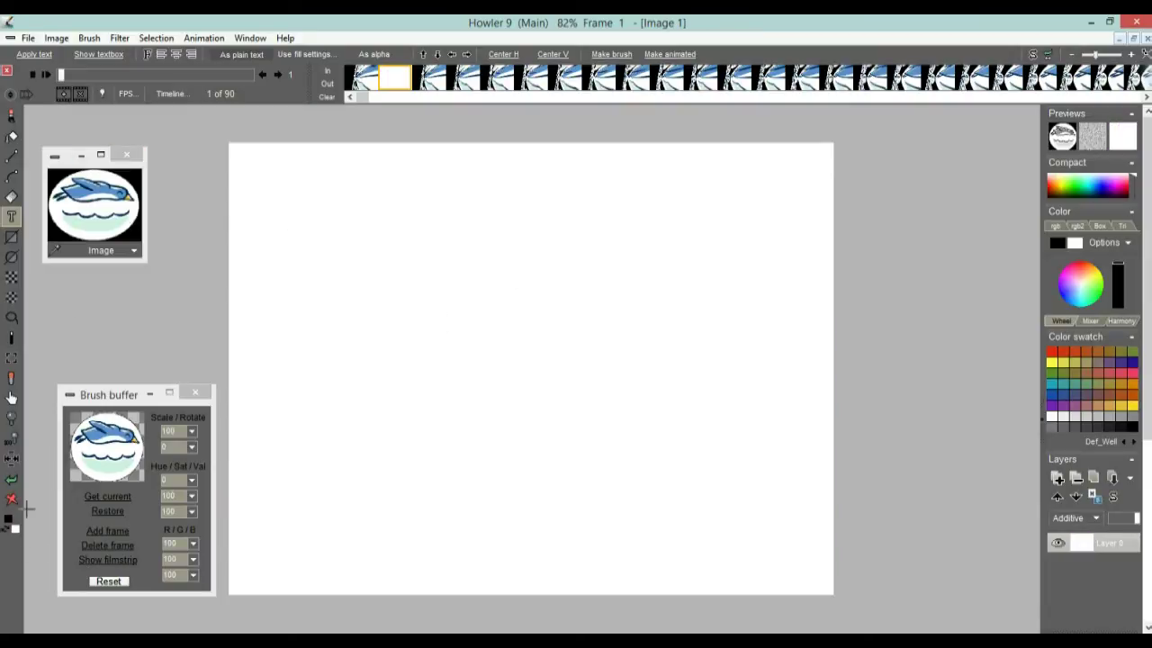
click(12, 479)
click(12, 480)
click(11, 480)
right_click(11, 480)
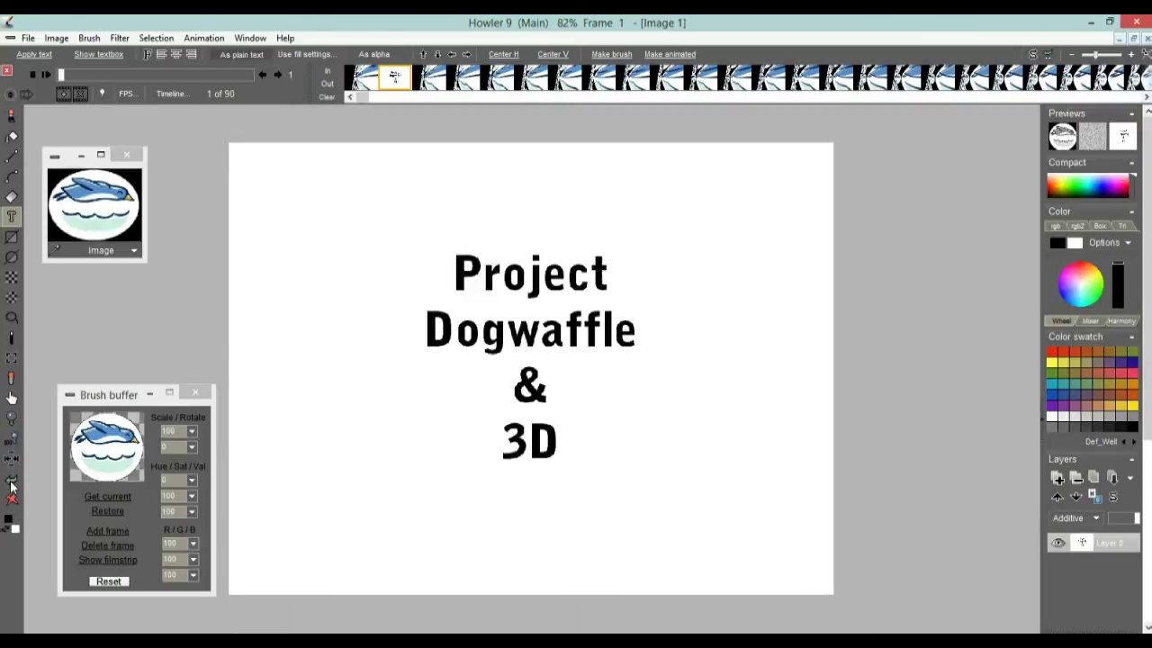
Store a copy of the title image and place its thumbnail window in the empty area beside the canvas.
click(55, 38)
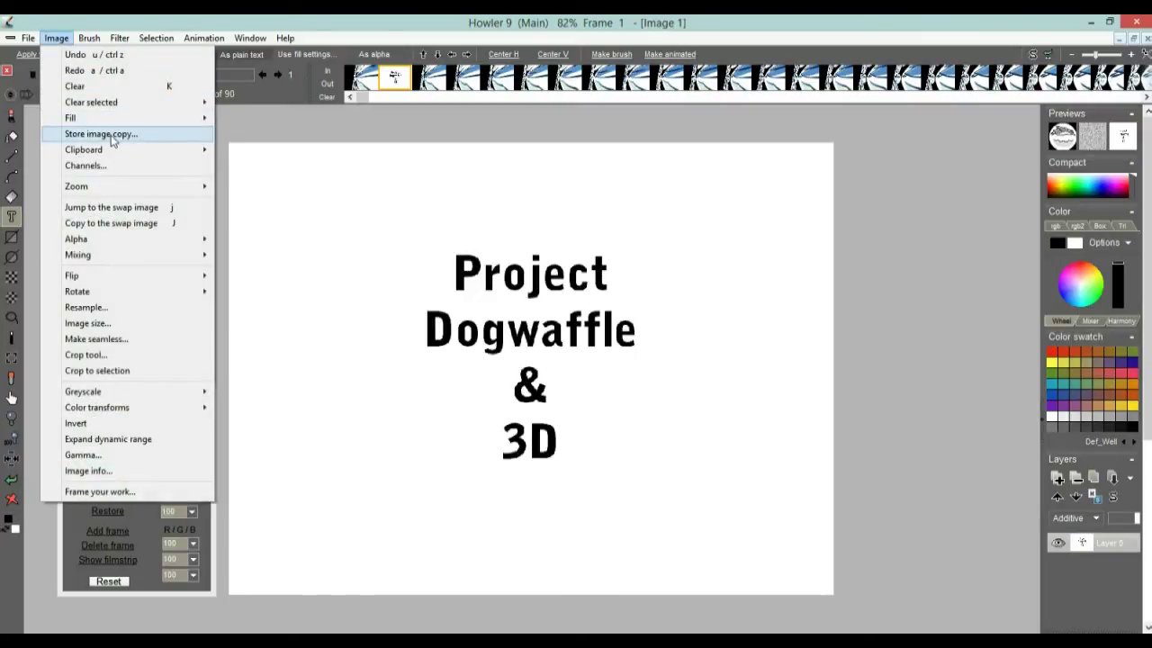
click(110, 135)
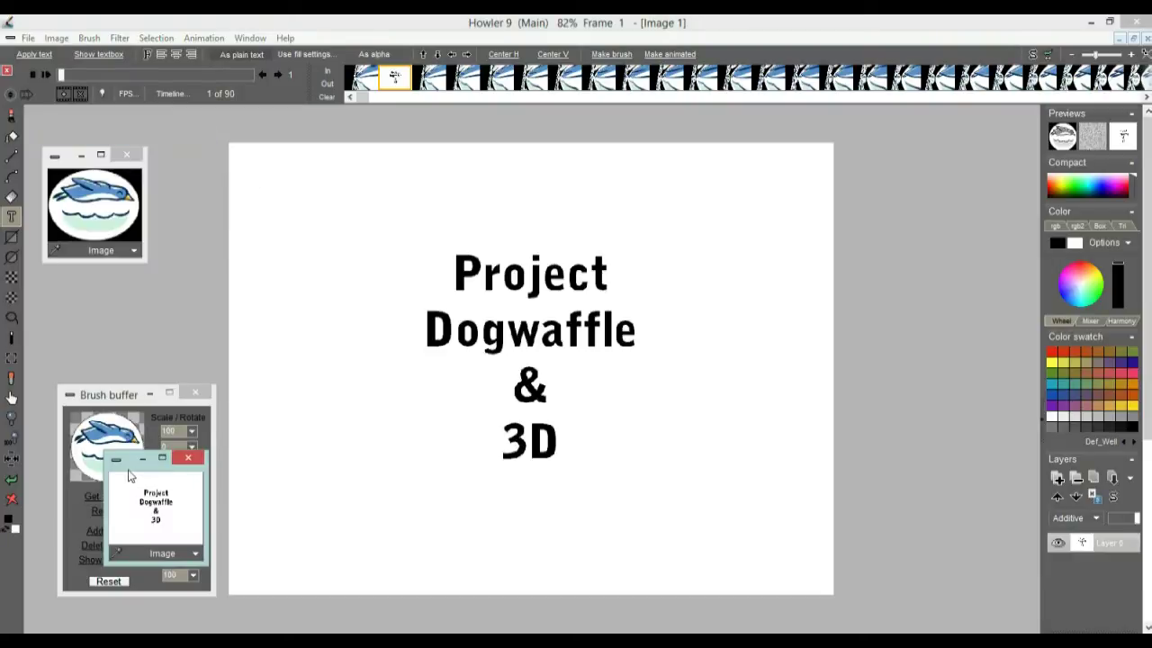
mouse_move(145, 455)
mouse_down()
mouse_move(931, 378)
mouse_move(923, 476)
mouse_move(932, 472)
mouse_up()
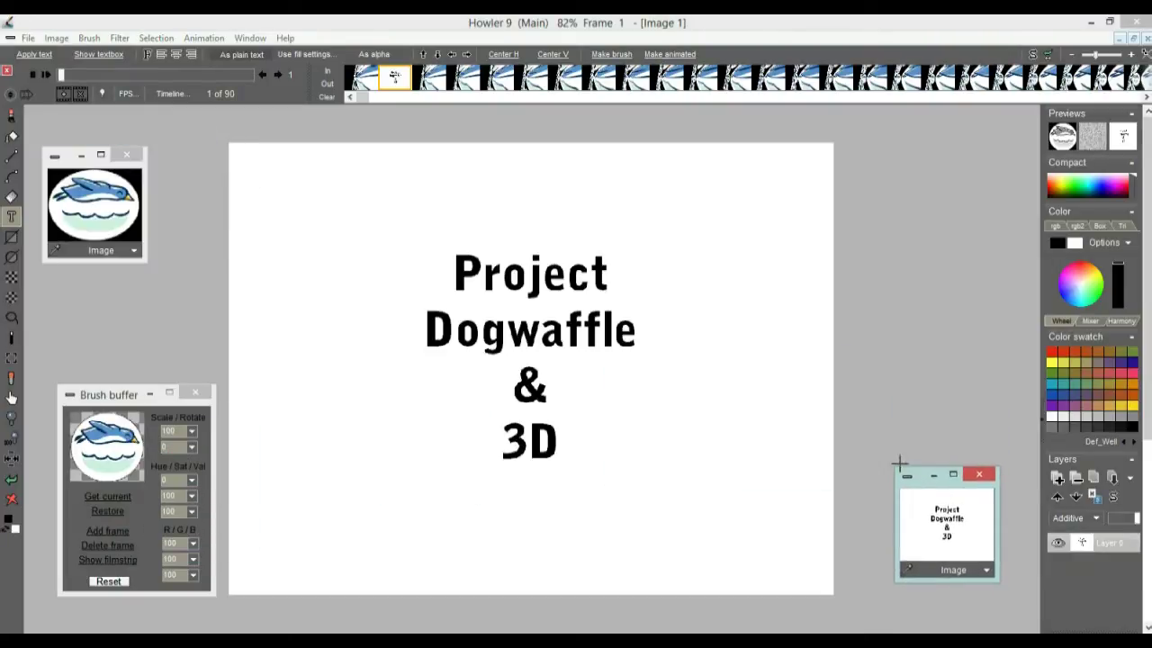
Turn the title image into a 3D relief with 3D Designer, adjusting Heading and Pitch and raising Amplitude.
click(126, 40)
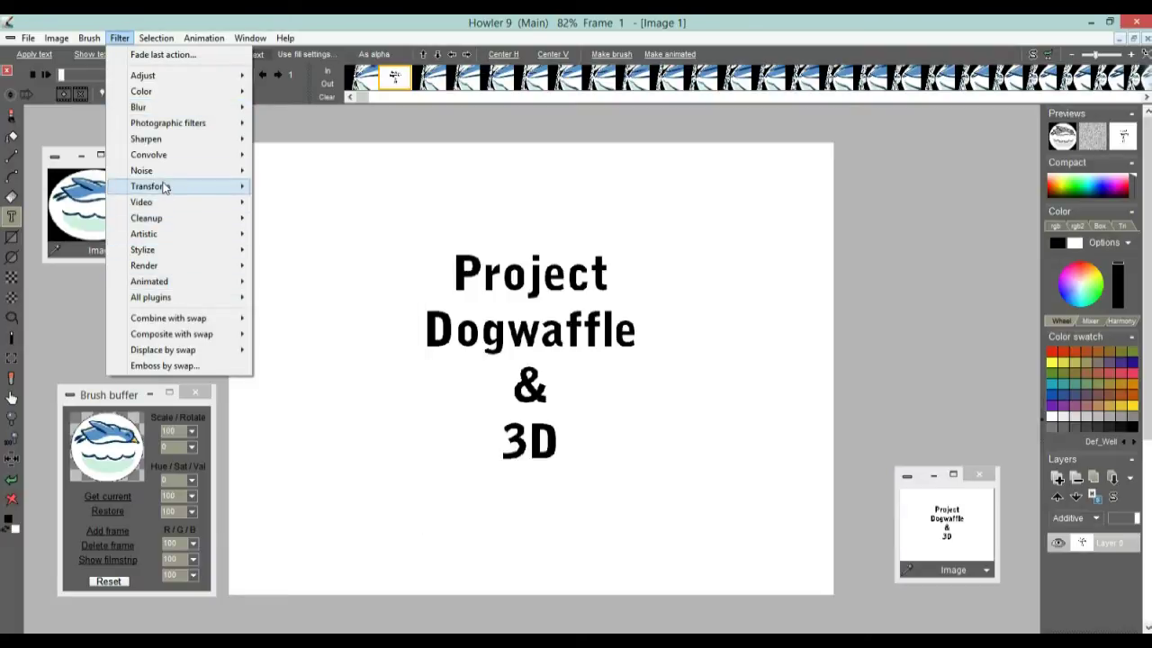
mouse_move(176, 188)
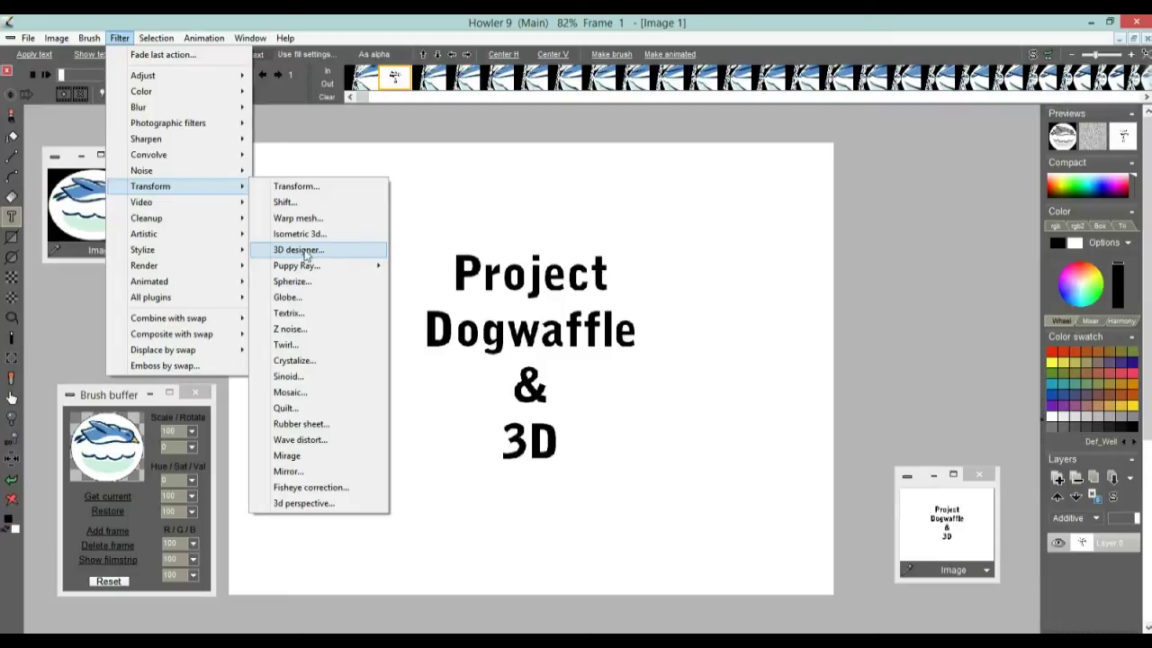
mouse_move(315, 268)
click(286, 252)
mouse_move(591, 105)
mouse_down()
mouse_move(182, 120)
mouse_move(200, 135)
mouse_up()
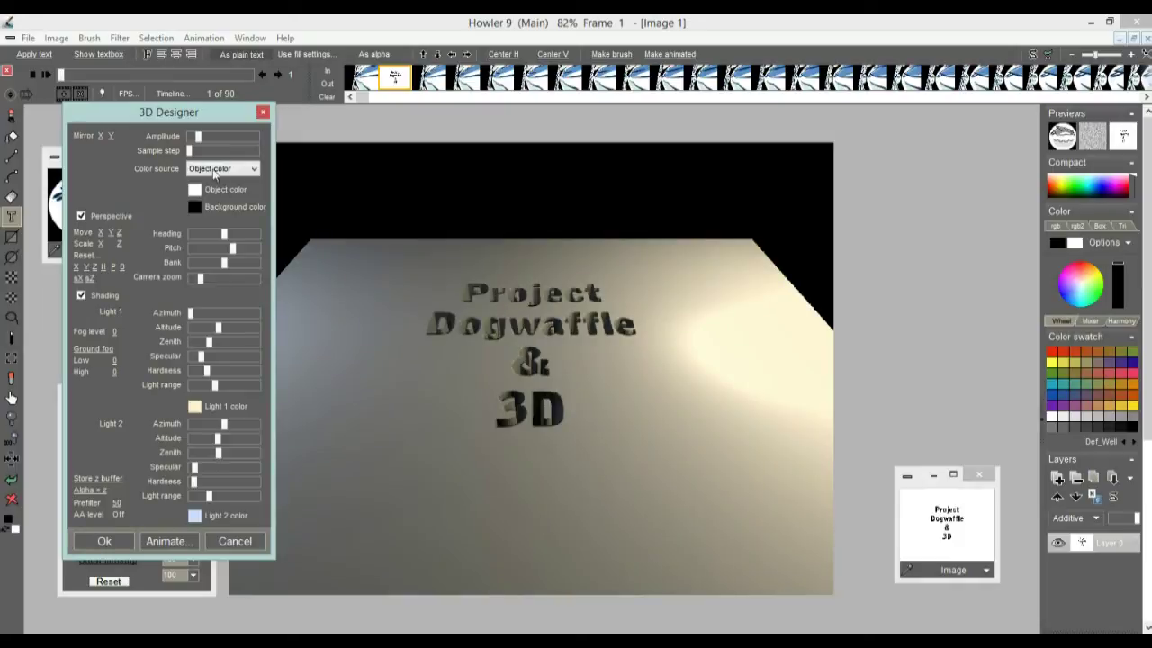
mouse_move(224, 233)
mouse_down()
mouse_move(241, 234)
mouse_move(214, 233)
mouse_move(230, 248)
mouse_move(198, 249)
mouse_move(239, 247)
mouse_move(218, 233)
mouse_up()
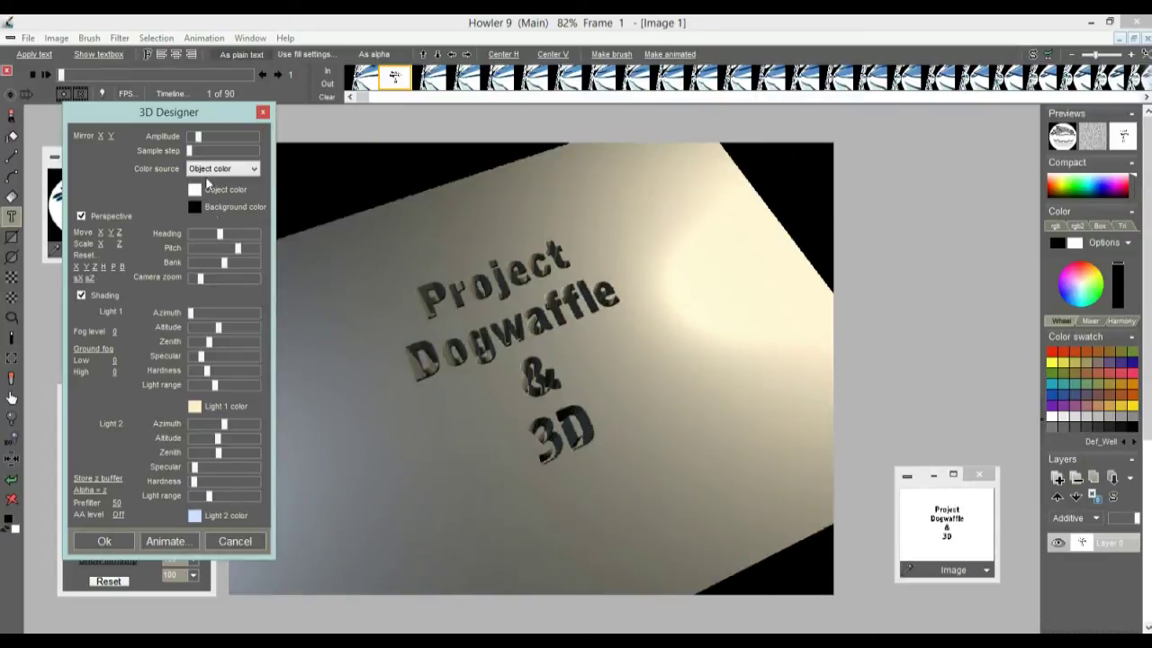
drag(198, 137, 214, 137)
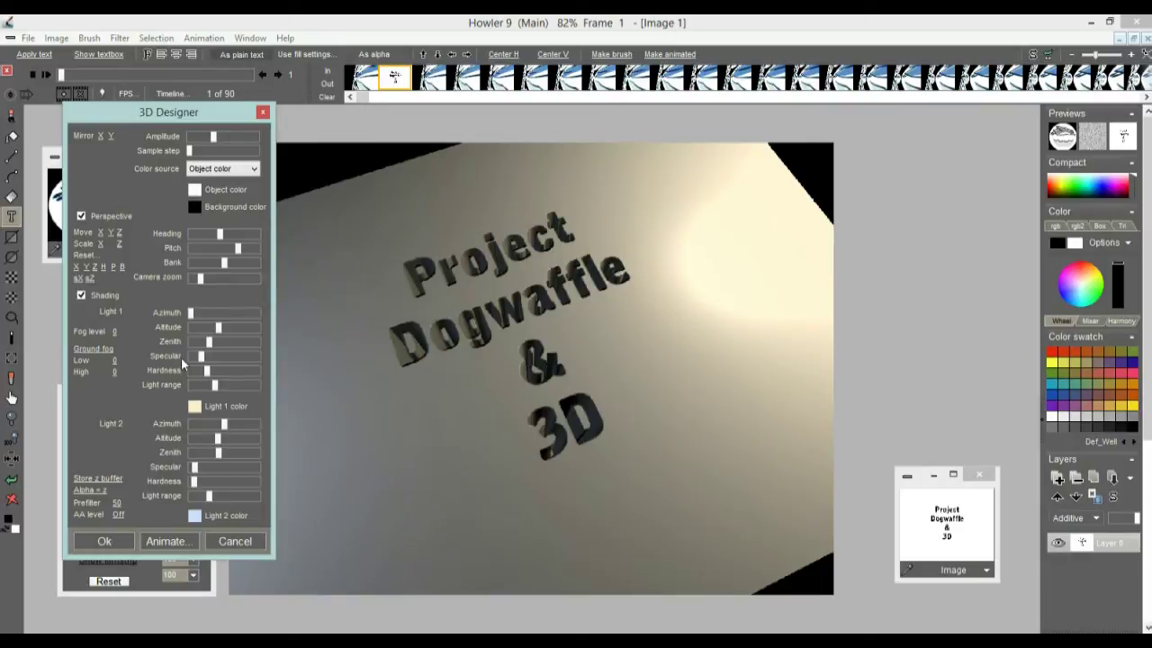
Move the 3D title closer to the camera and increase the azimuth of Light 1 and Light 2.
drag(97, 233, 3, 239)
drag(116, 232, 279, 288)
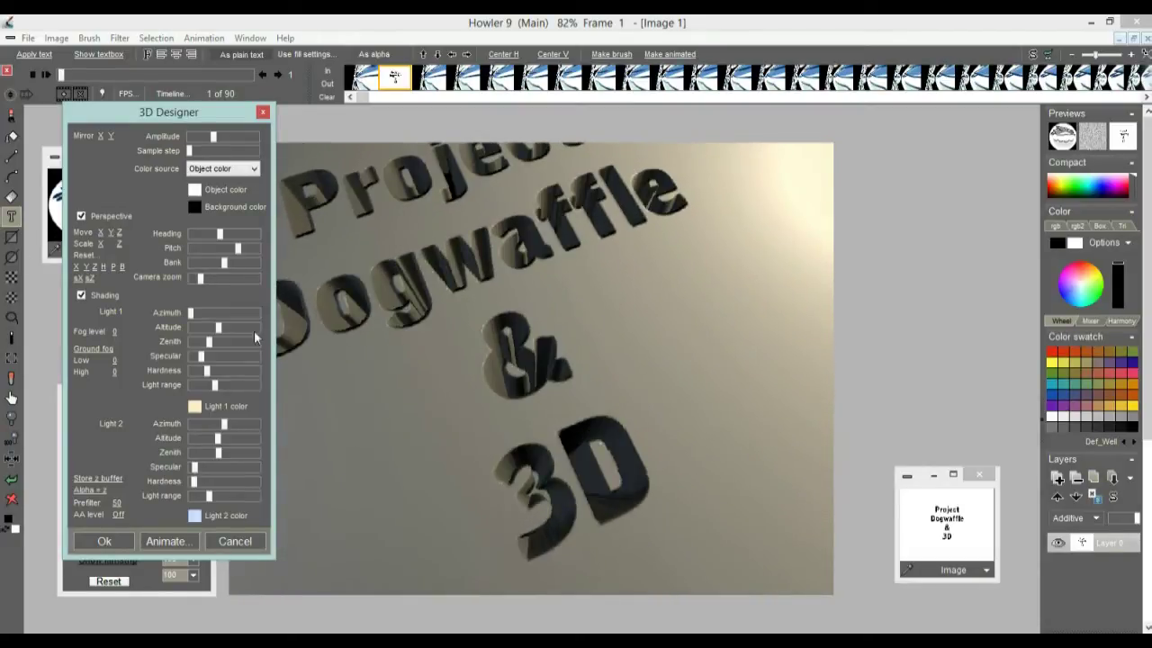
drag(198, 312, 210, 329)
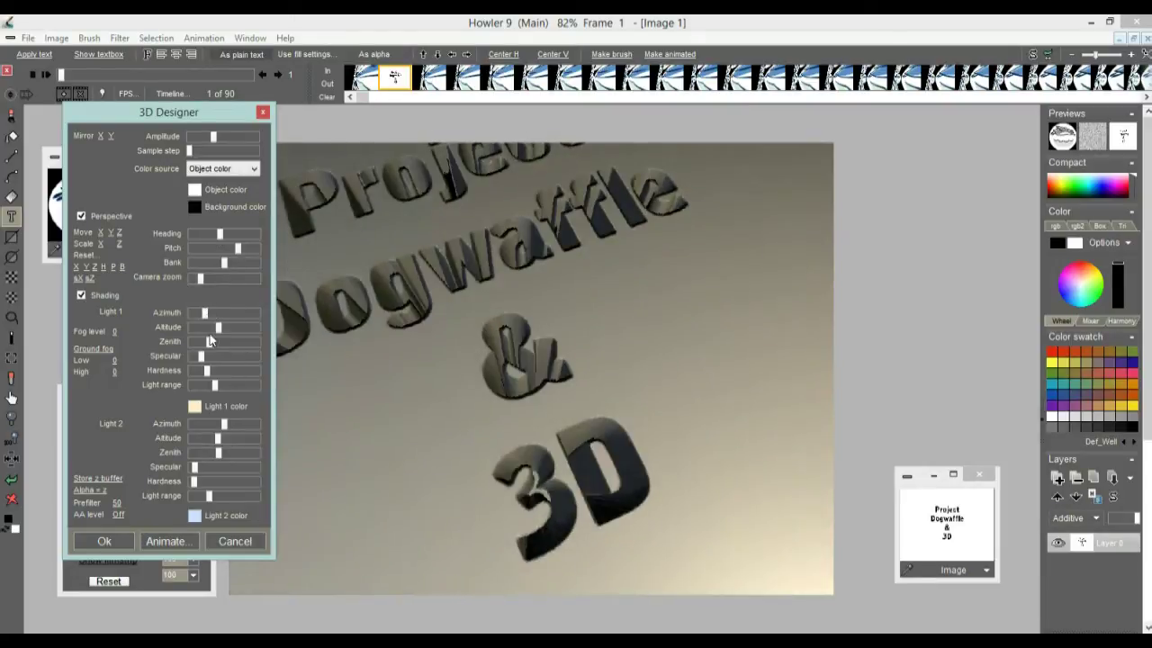
drag(225, 424, 248, 437)
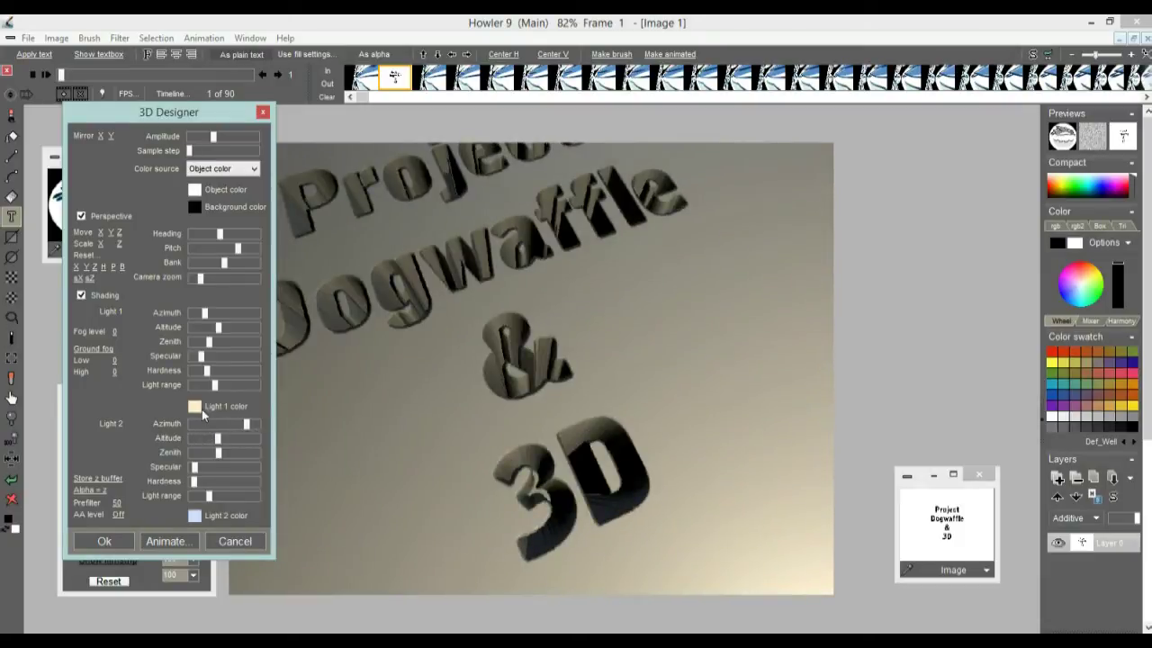
Lower Pitch for a flatter viewing angle and shift the 3D title along Y, down in the frame.
mouse_move(227, 232)
mouse_down()
mouse_move(205, 233)
mouse_move(259, 249)
mouse_move(233, 248)
mouse_up()
drag(203, 117, 183, 151)
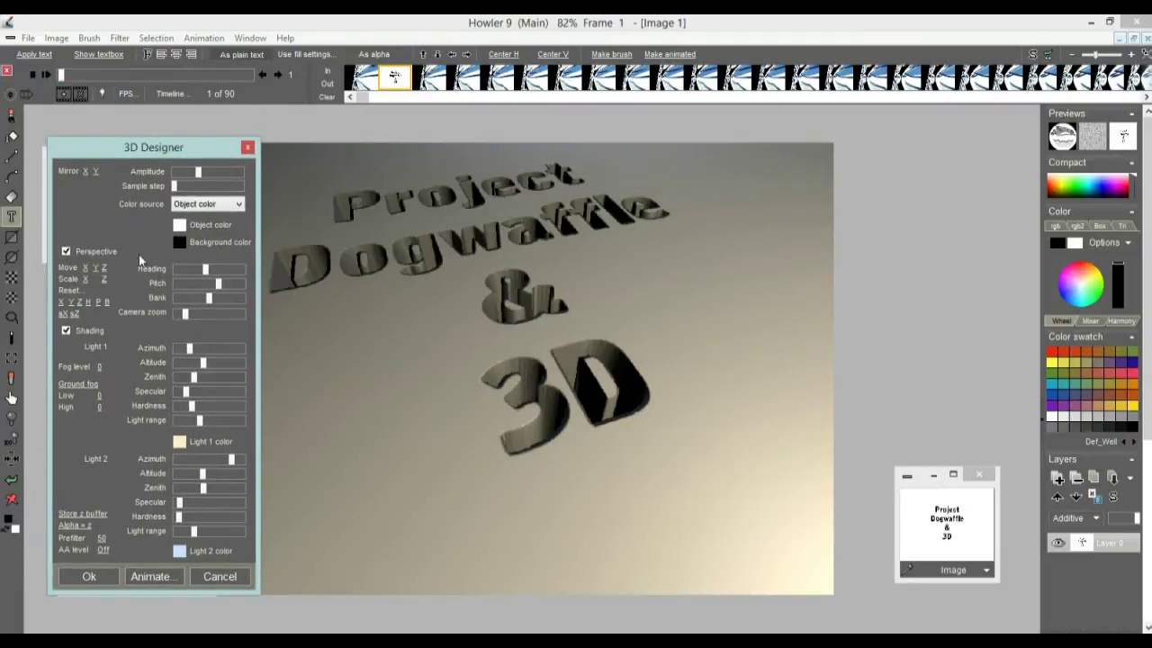
drag(96, 267, 117, 266)
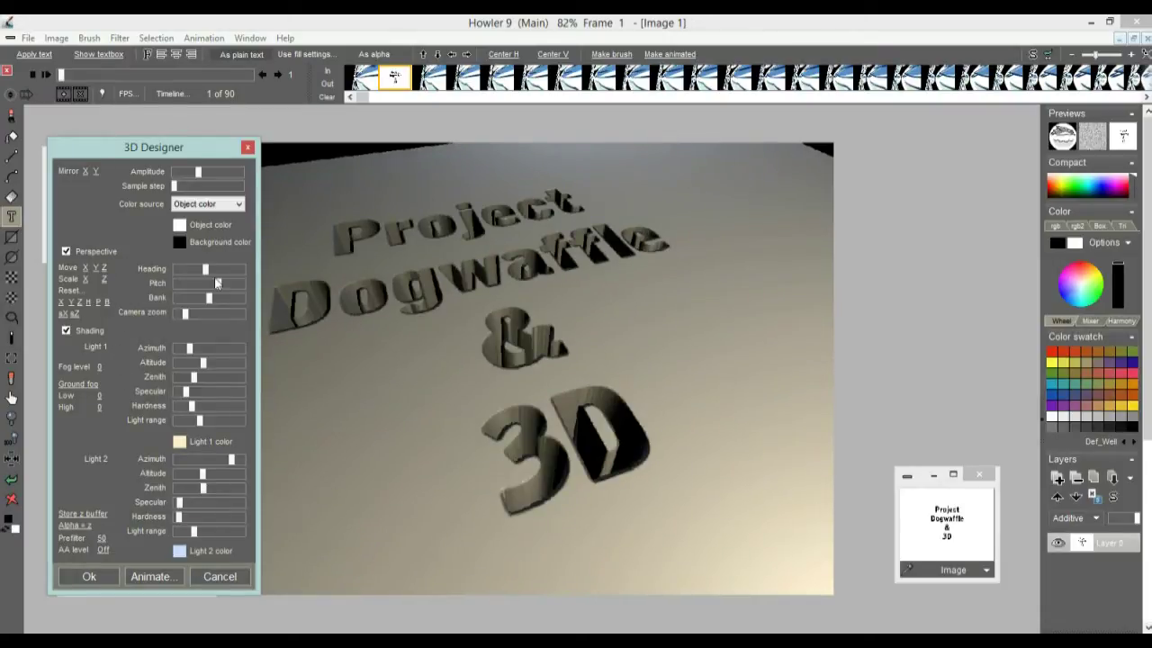
Raise the fog level of the 3D title to 1.6005 and set the background color to orange.
drag(103, 368, 981, 373)
drag(955, 377, 855, 378)
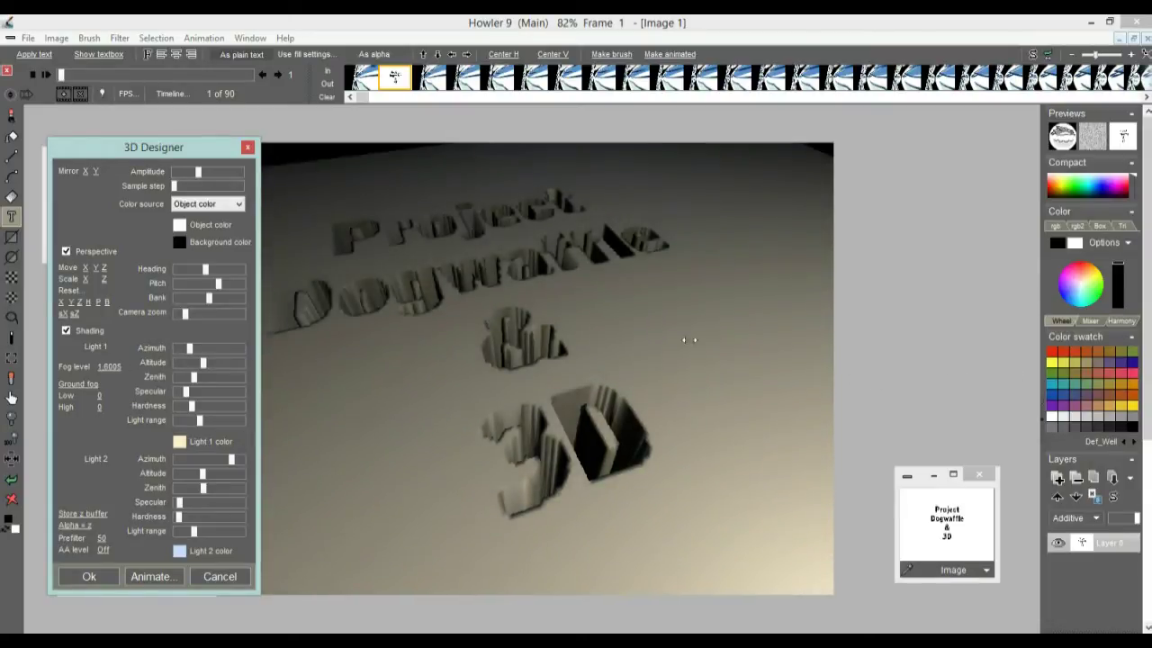
click(180, 243)
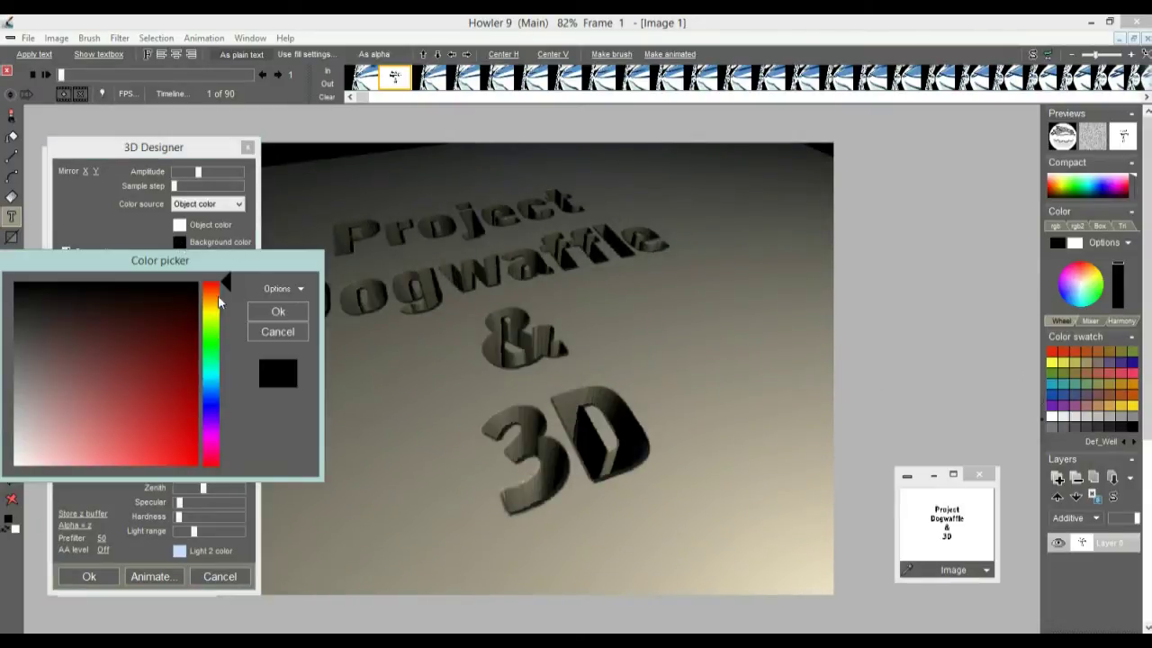
click(212, 291)
drag(160, 381, 143, 441)
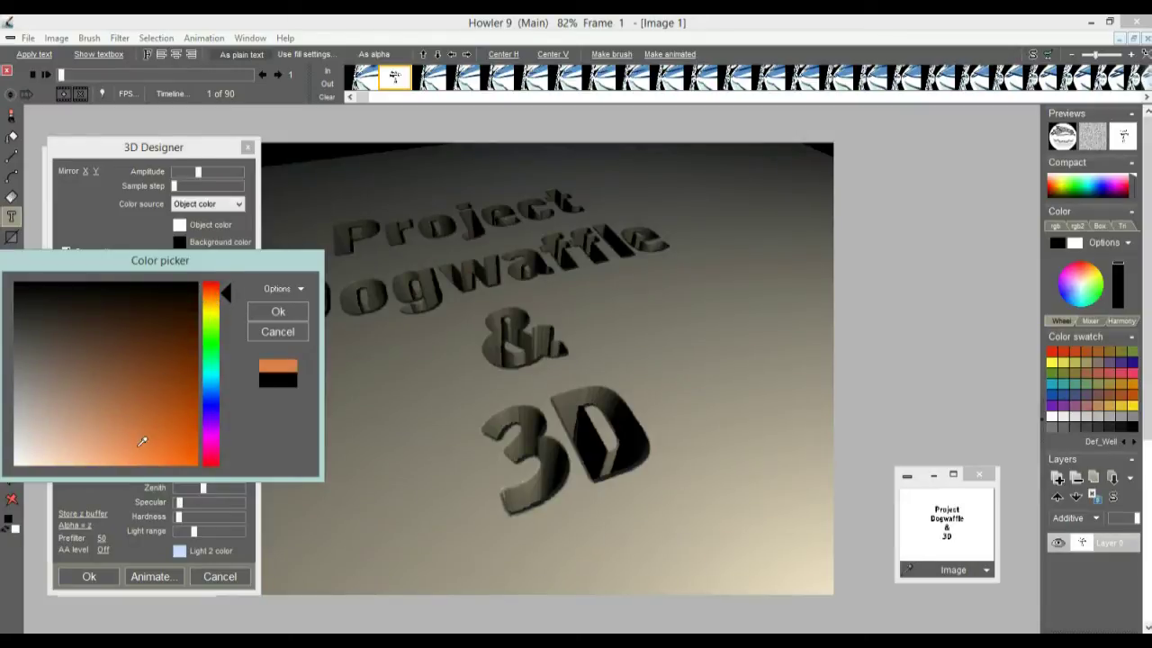
click(273, 311)
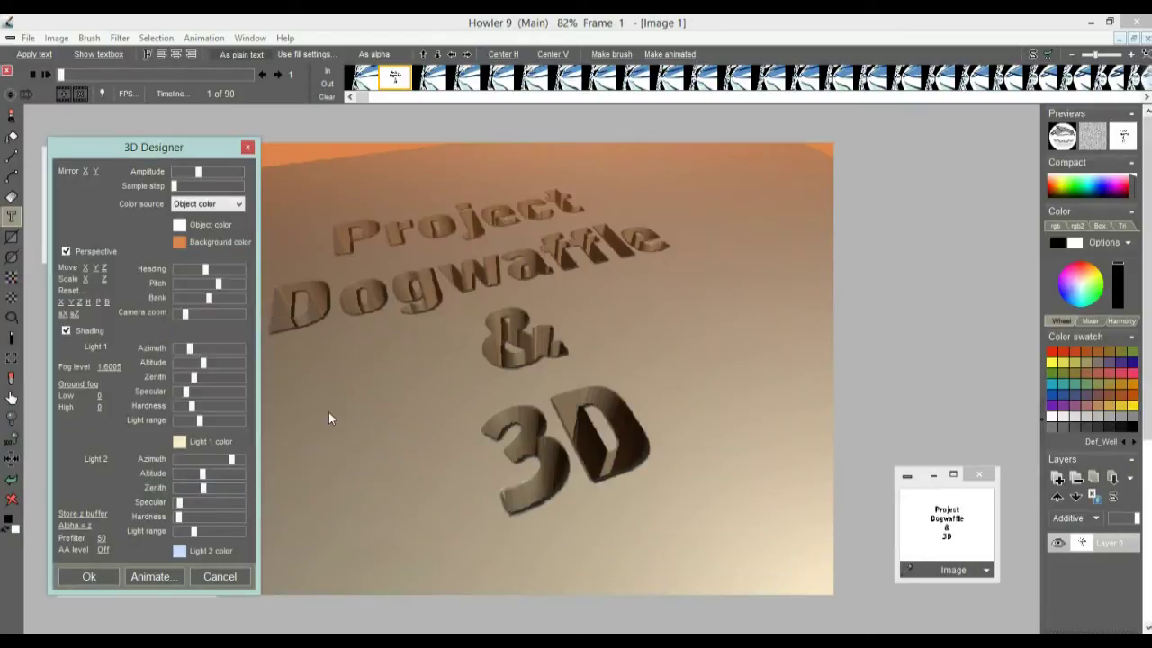
Try non-linear ground fog with a High value of 501 on the 3D title, and switch the ground fog off again.
click(86, 382)
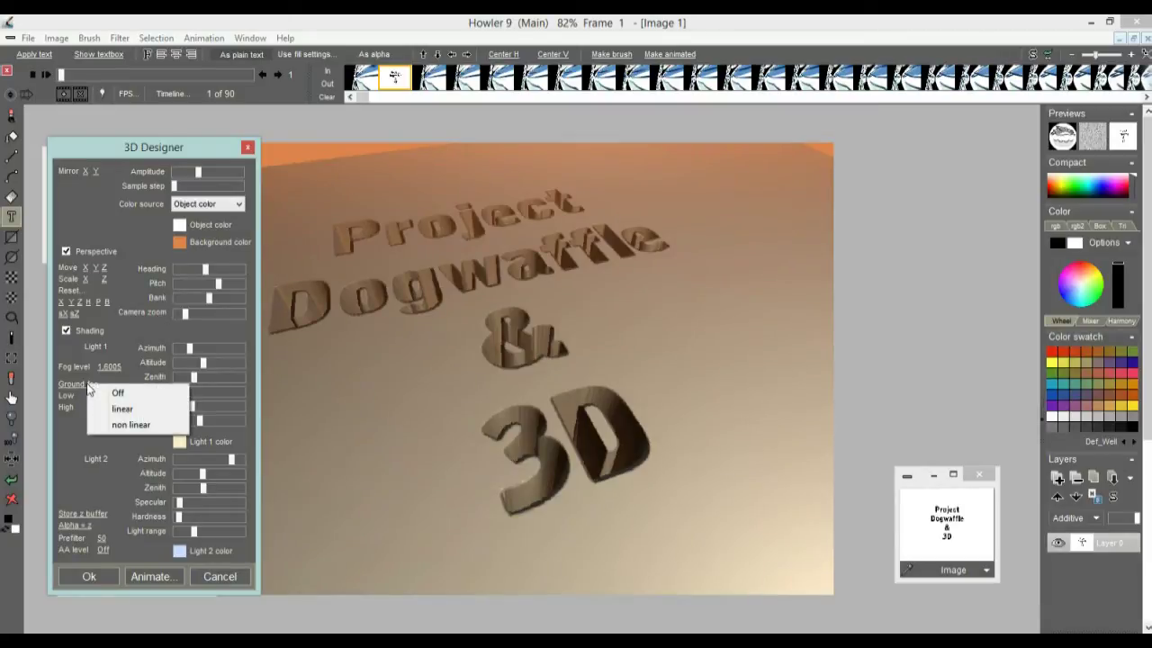
click(130, 427)
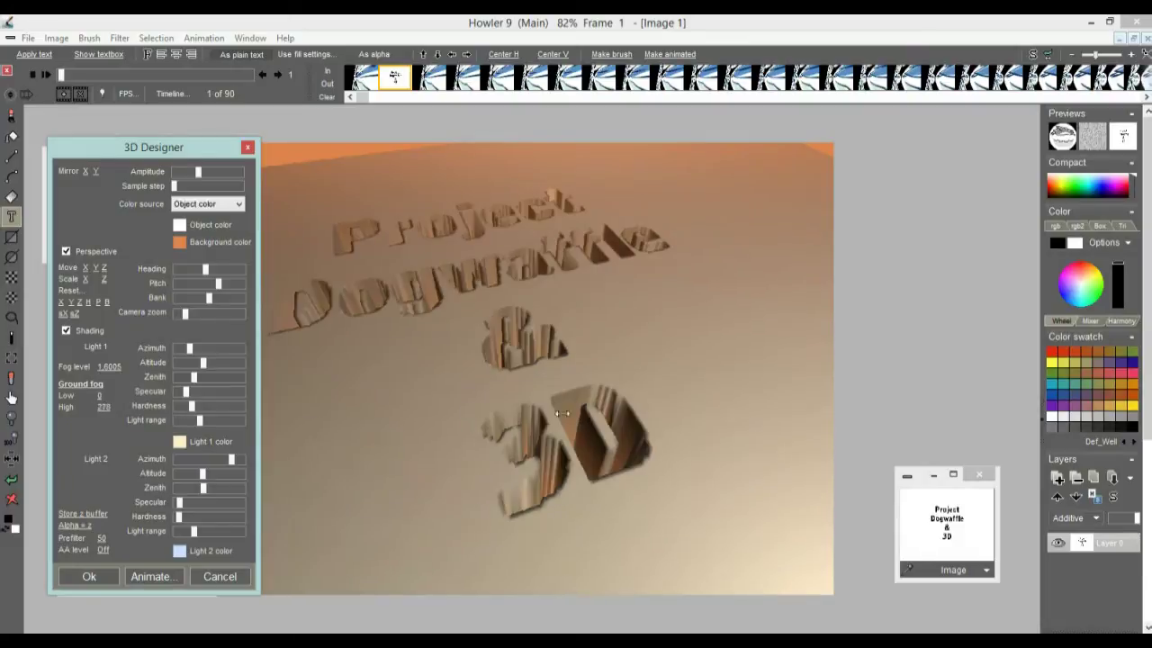
mouse_move(104, 406)
mouse_down()
mouse_move(86, 407)
mouse_move(940, 396)
mouse_move(850, 398)
mouse_up()
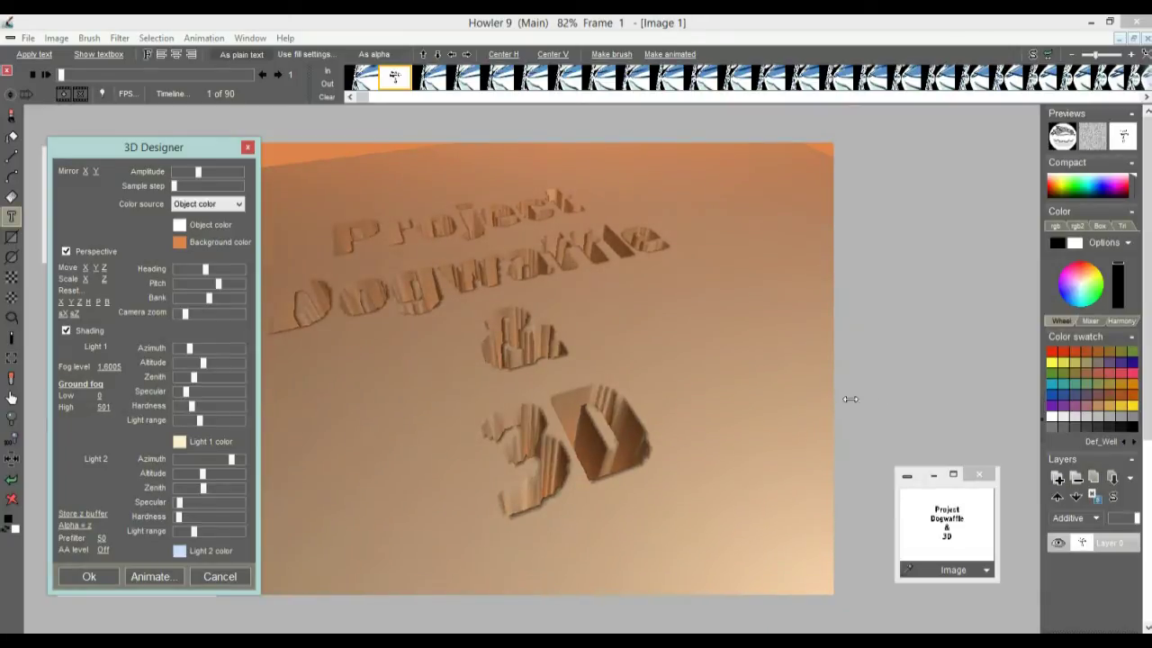
click(90, 385)
click(117, 391)
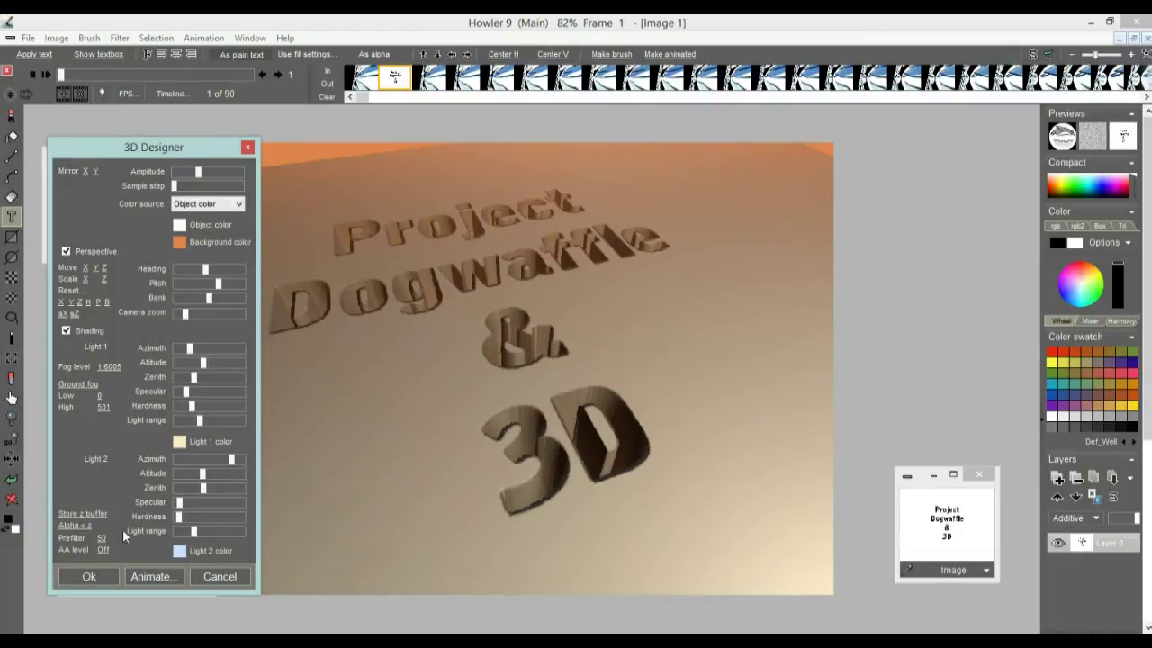
Try Prefilter at 0 and at 100 with an AA level of 3, and leave 3D Designer without applying.
drag(101, 538, 7, 551)
drag(107, 538, 3, 544)
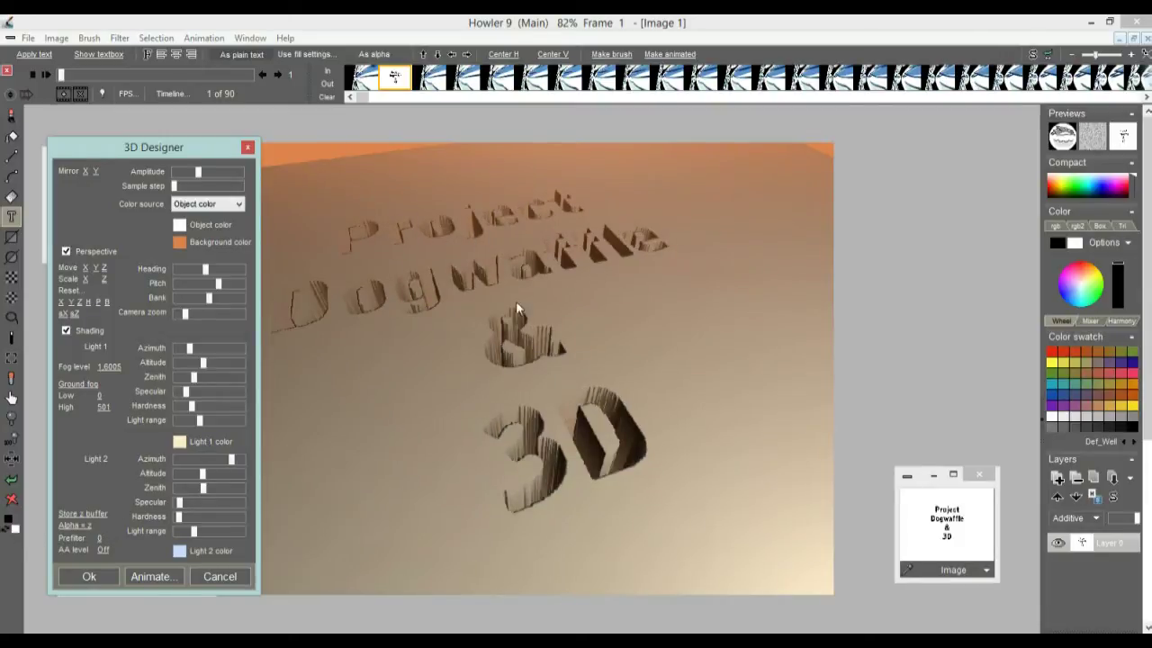
drag(99, 537, 540, 536)
drag(105, 549, 160, 550)
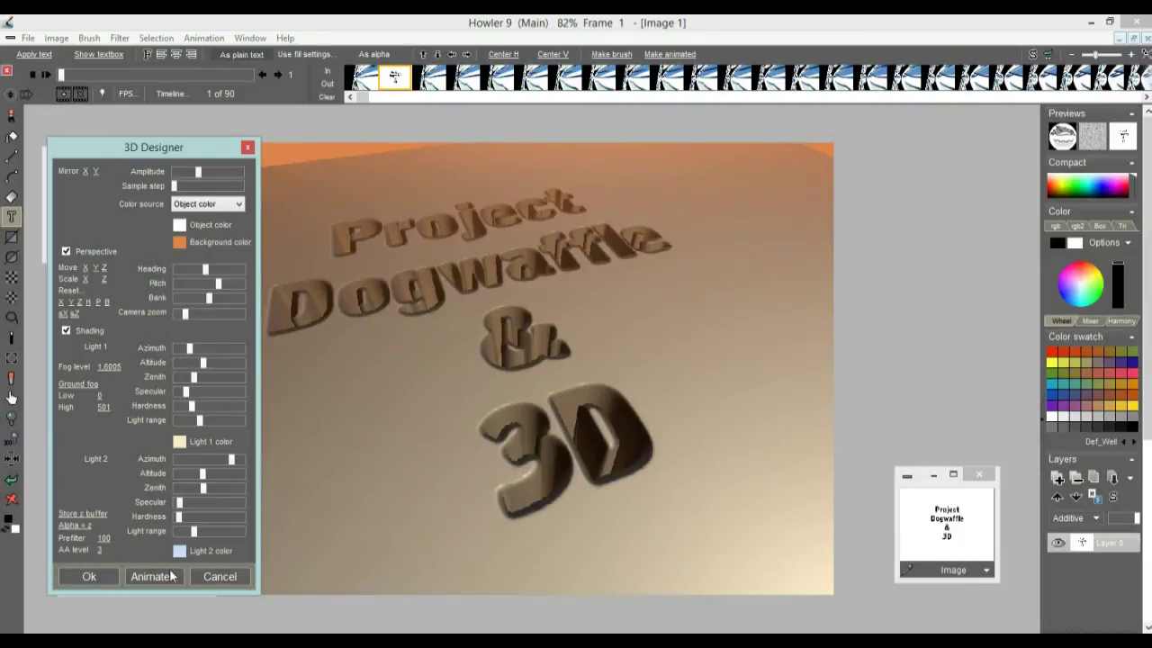
click(219, 576)
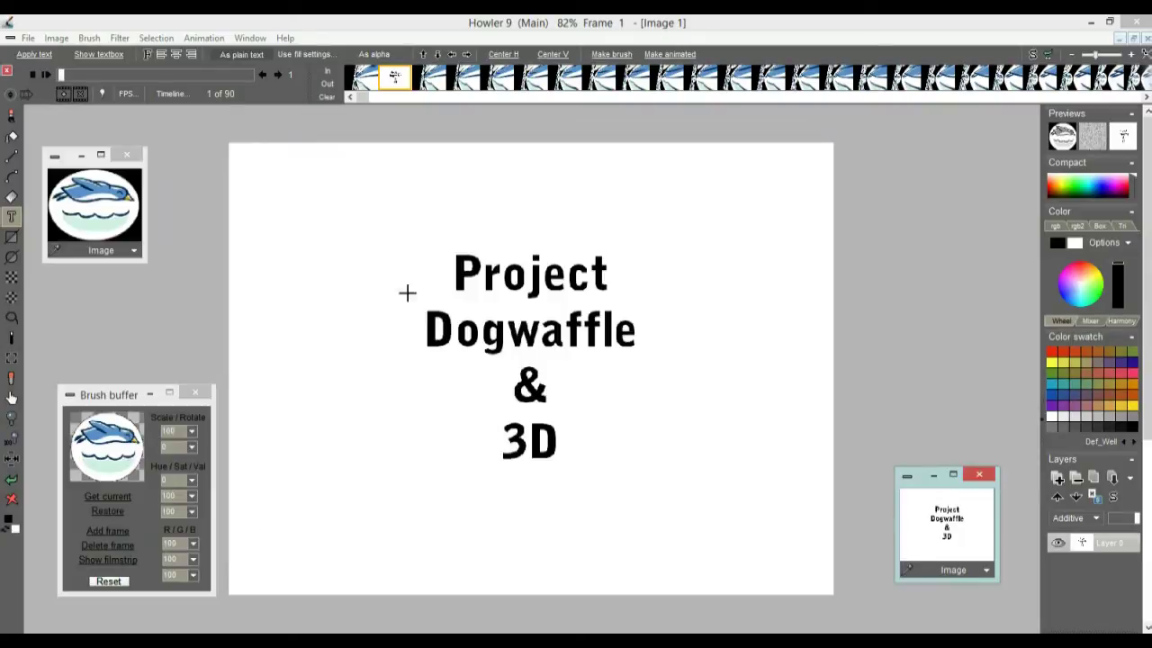
Create a new 90-frame animation with every frame initialized as a copy of the title image.
click(399, 79)
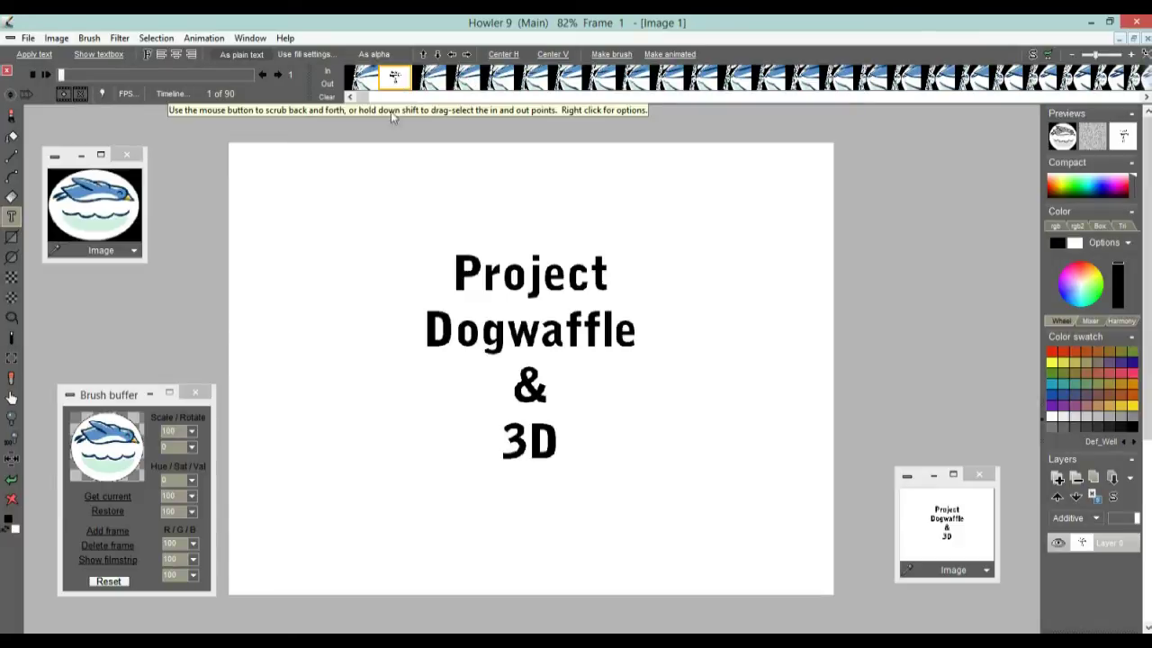
click(201, 39)
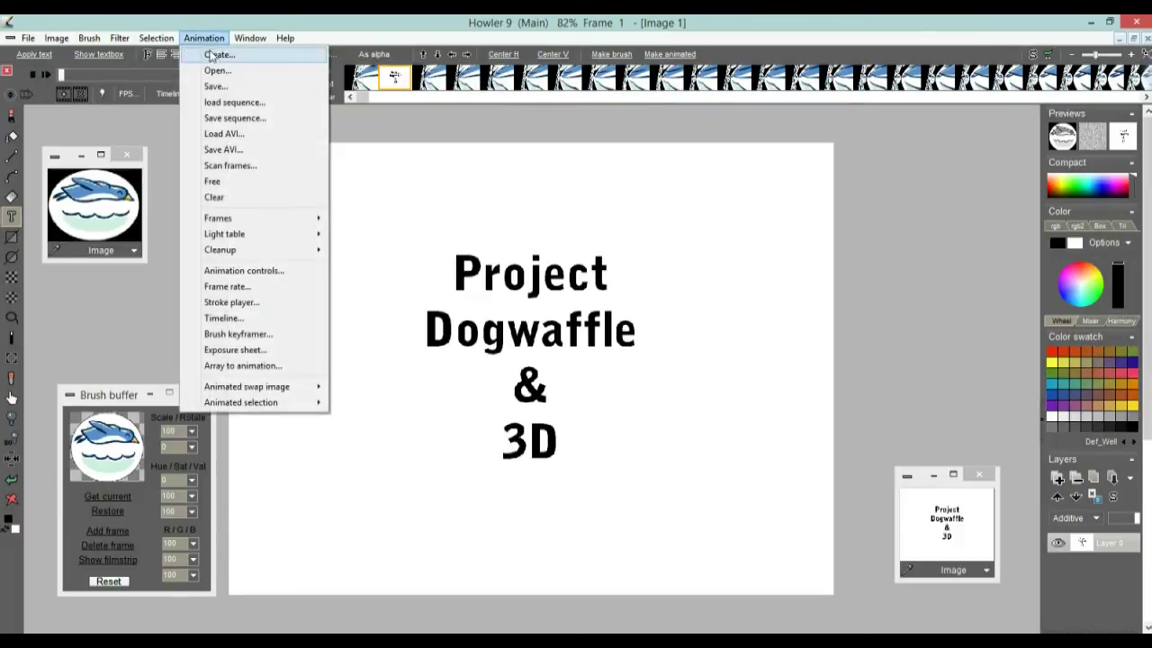
click(216, 55)
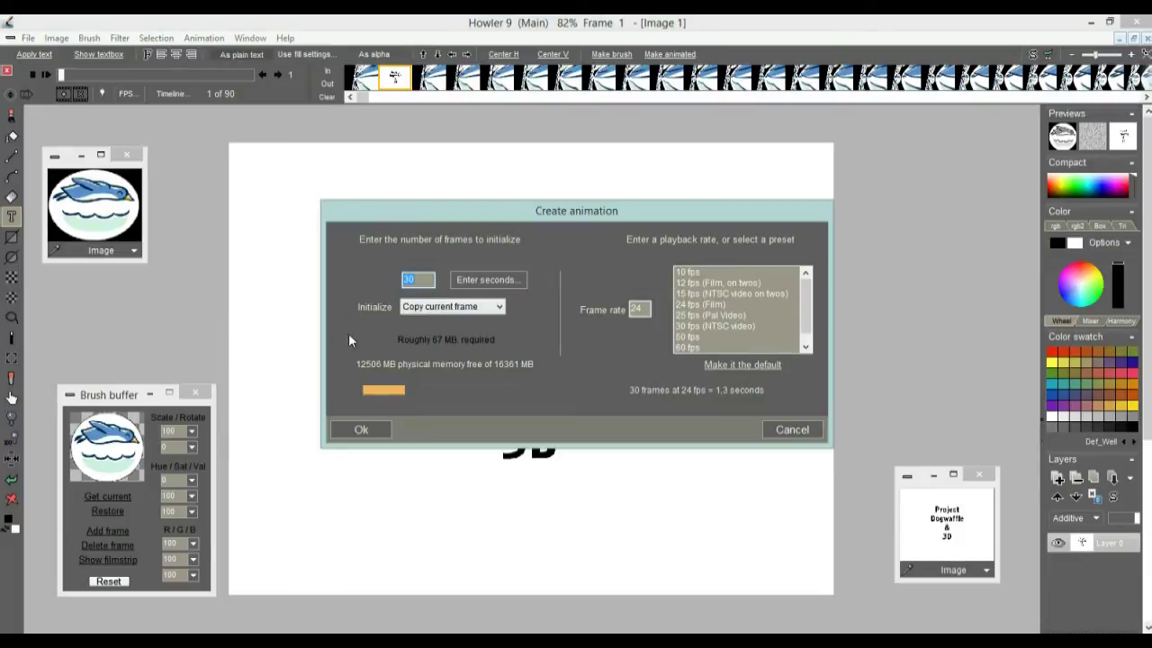
click(365, 430)
click(576, 373)
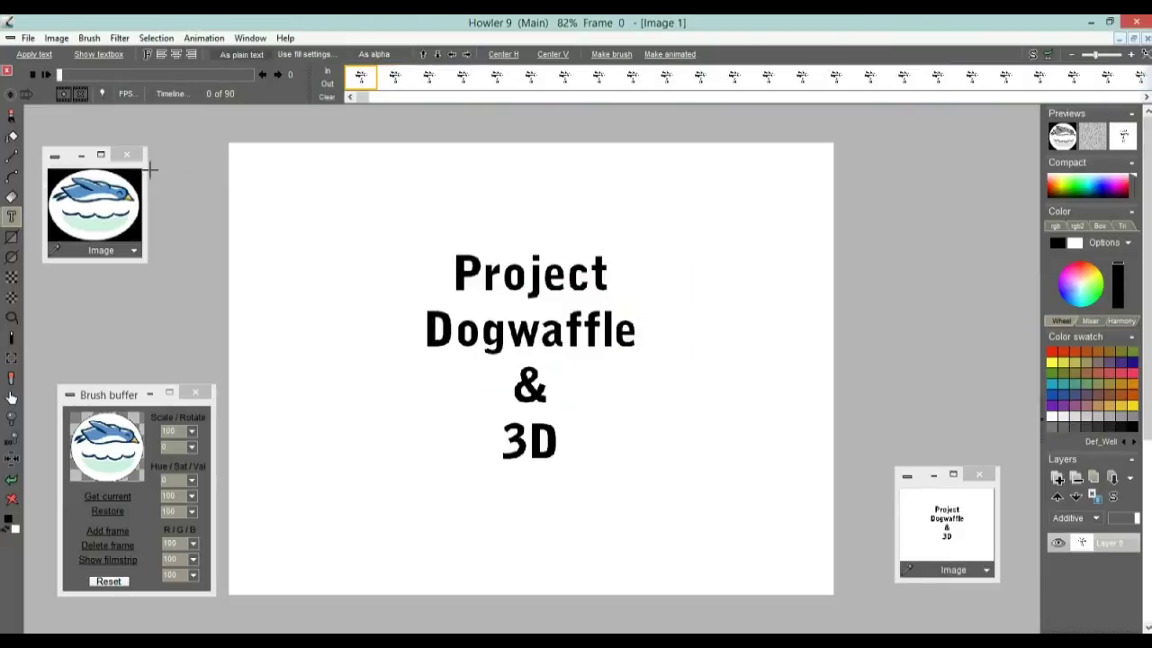
Invert the black-on-white title image and apply the inversion to the whole animation.
click(56, 38)
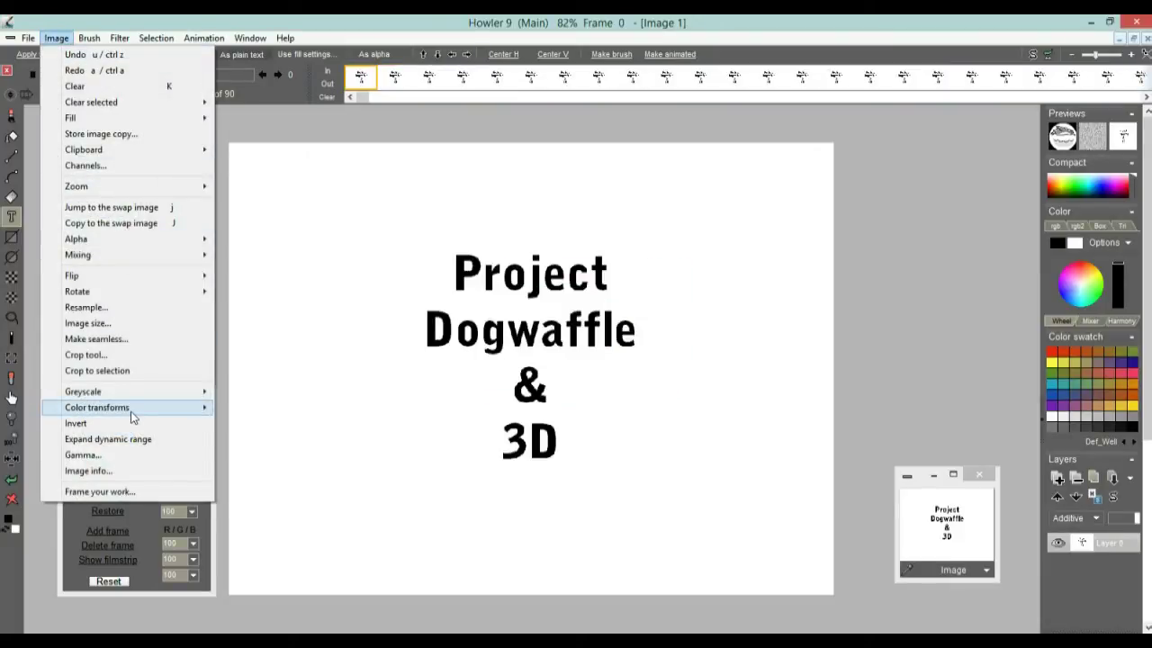
click(76, 423)
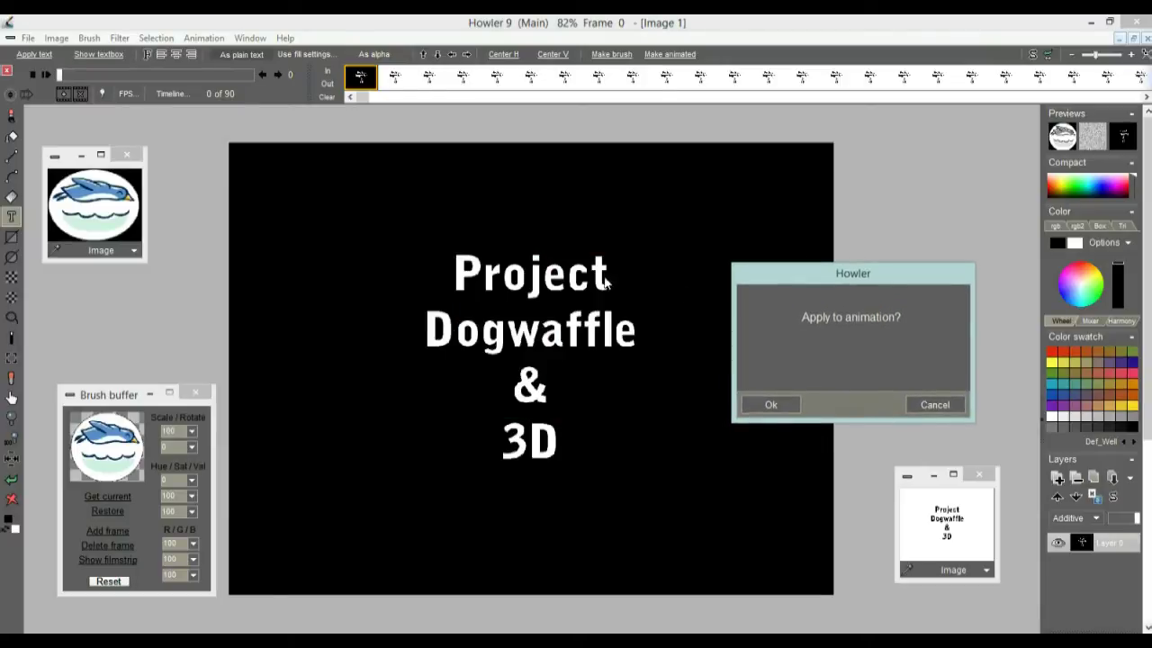
click(770, 404)
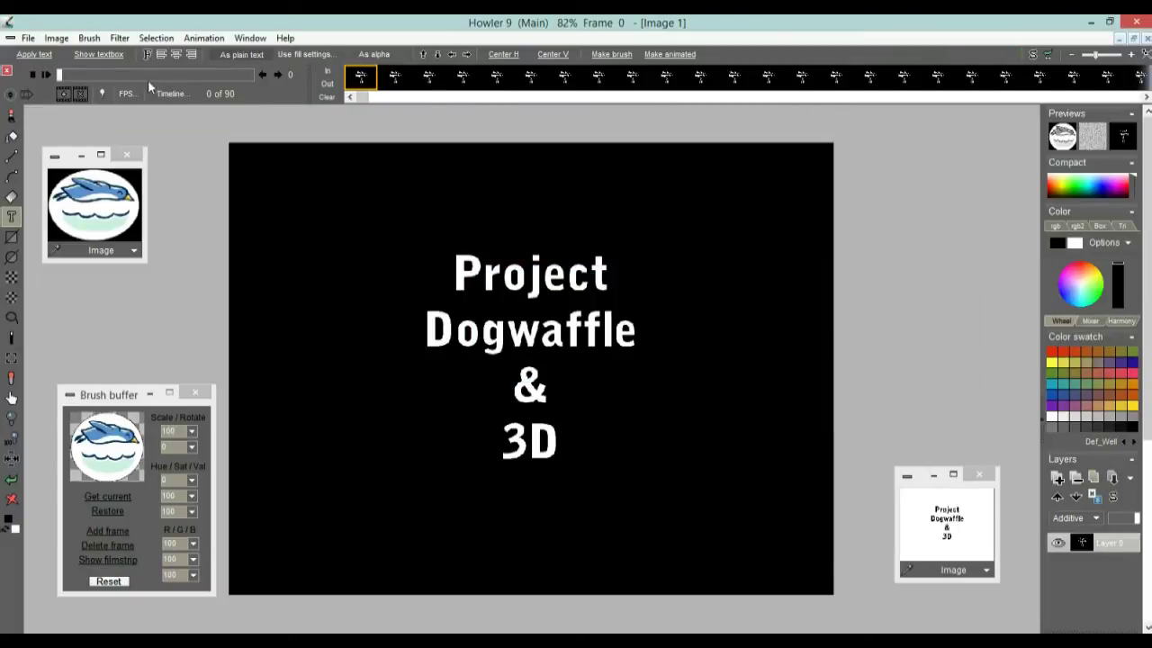
click(114, 39)
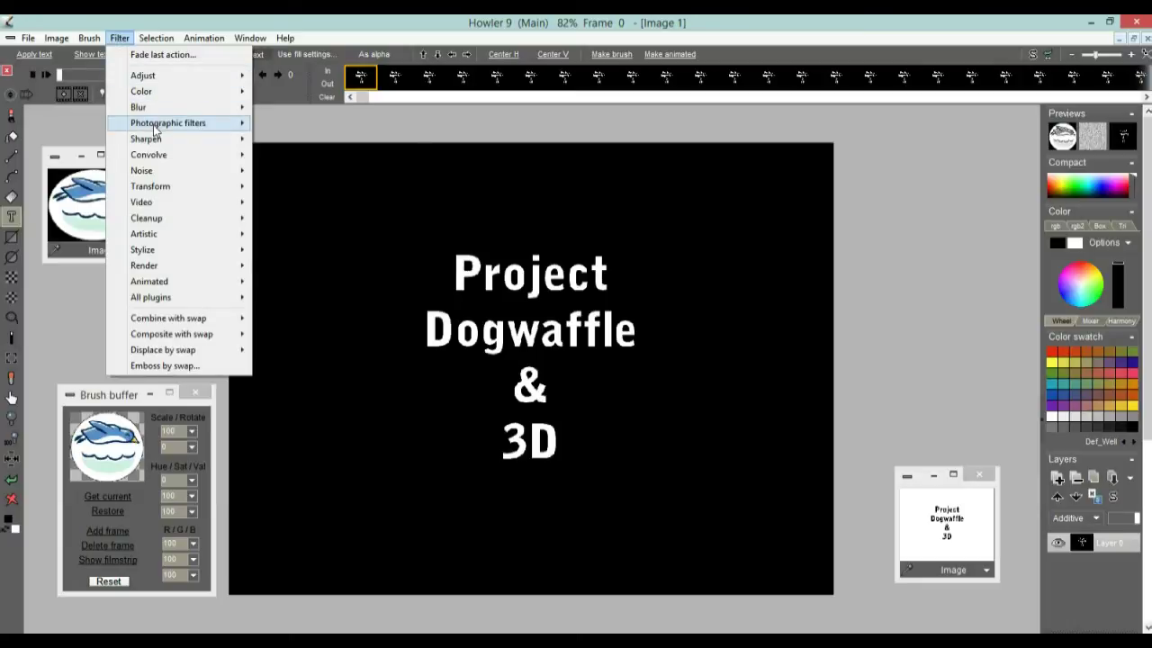
mouse_move(157, 126)
click(329, 139)
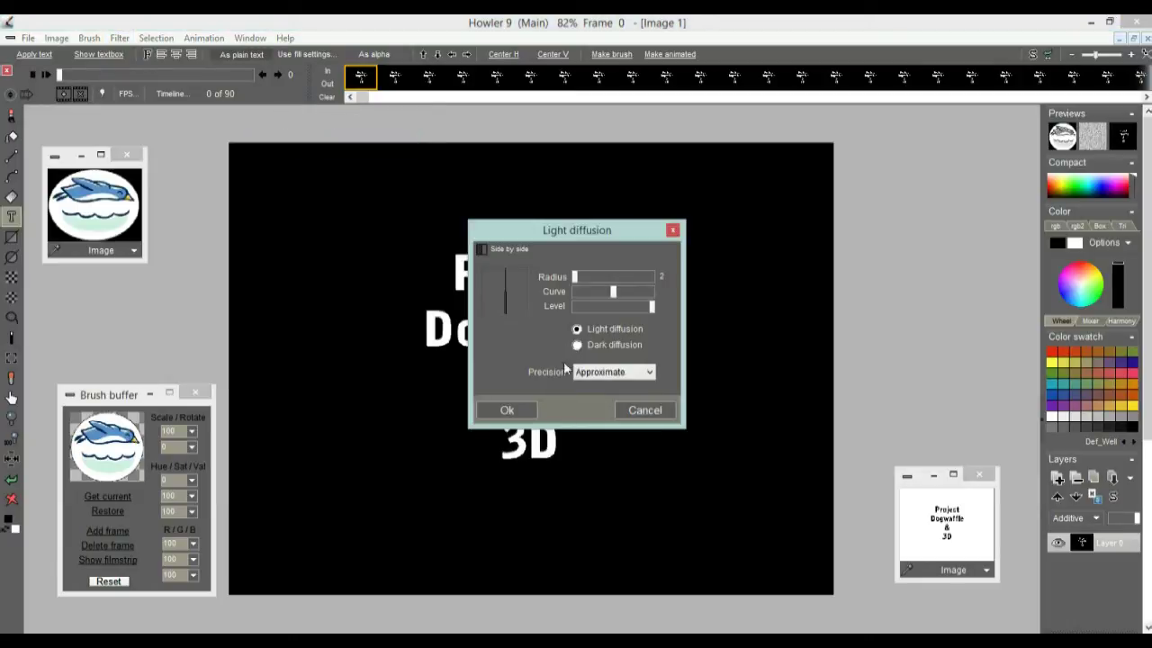
click(663, 413)
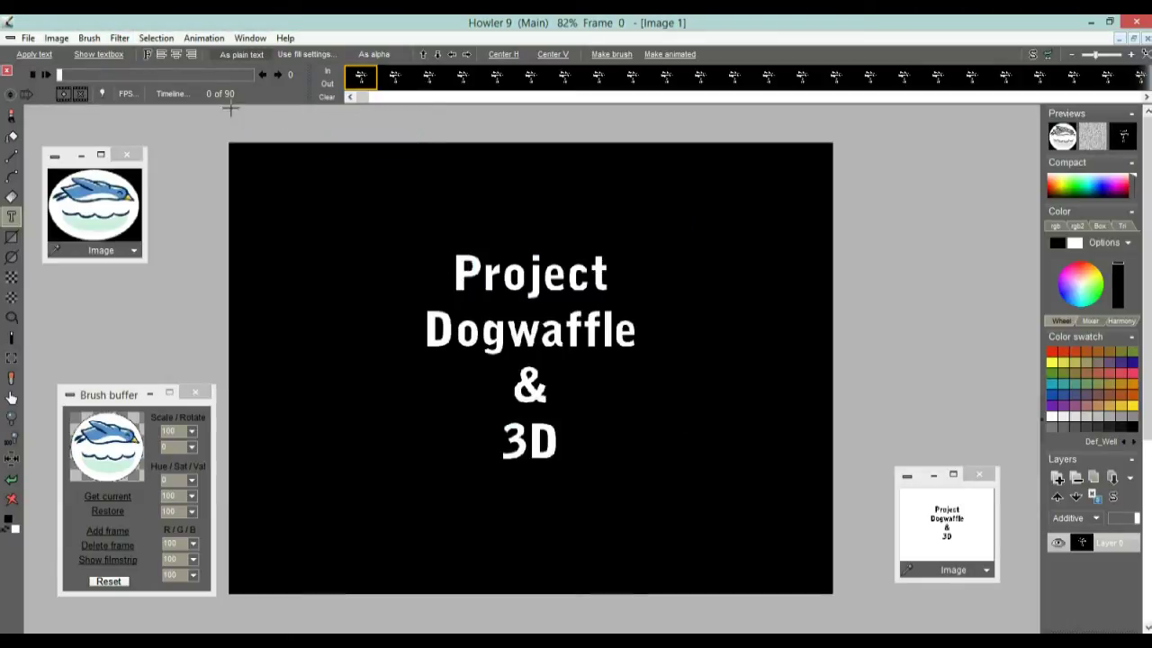
Open the Timeline editor and move its window clear of most of the title text.
click(168, 94)
drag(216, 117, 114, 181)
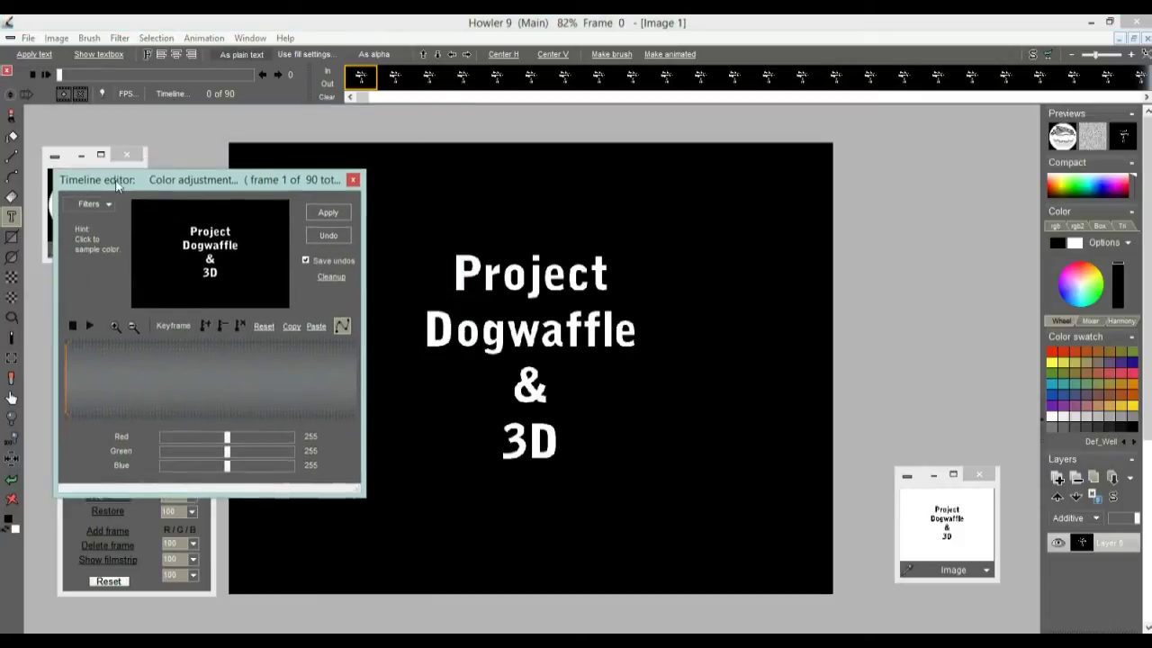
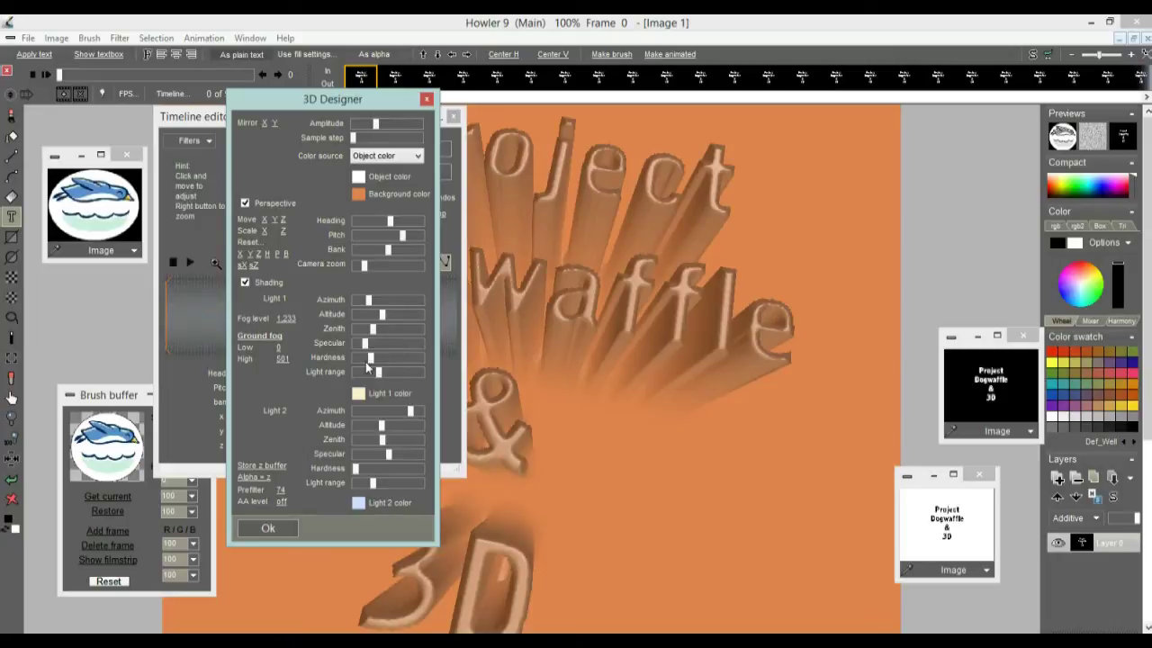
Lower Light 1's Hardness, raise its Specular, increase Heading slightly and set Prefilter to 100 in 3D Designer.
mouse_move(369, 360)
mouse_down()
mouse_move(376, 345)
mouse_move(400, 343)
mouse_up()
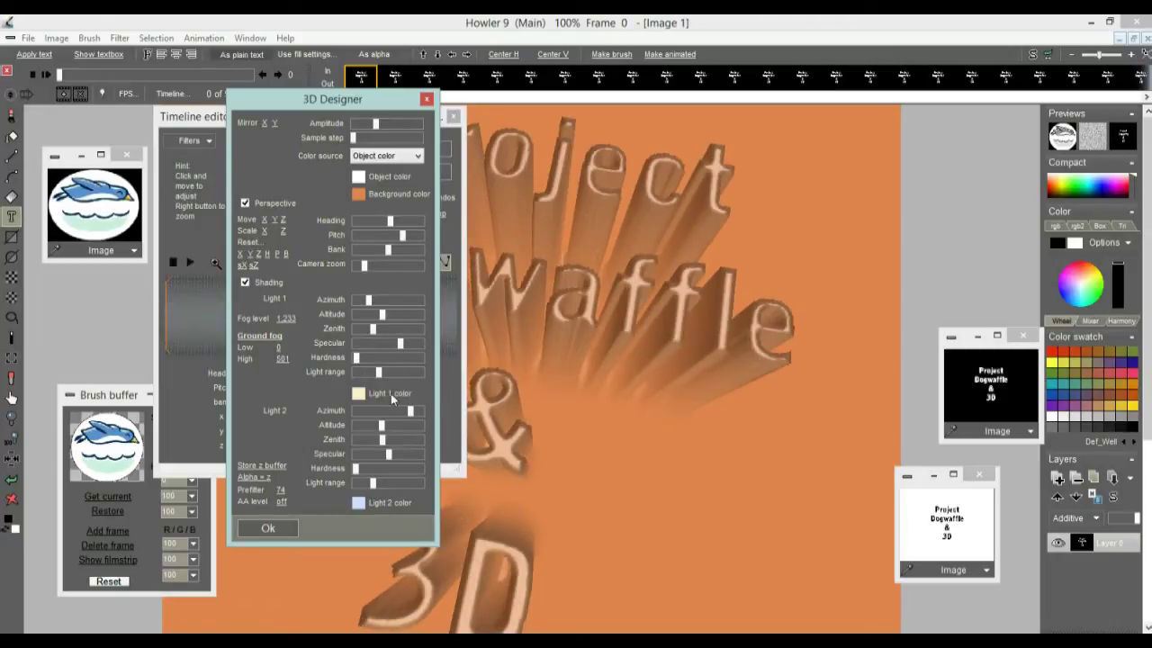
drag(392, 224, 394, 222)
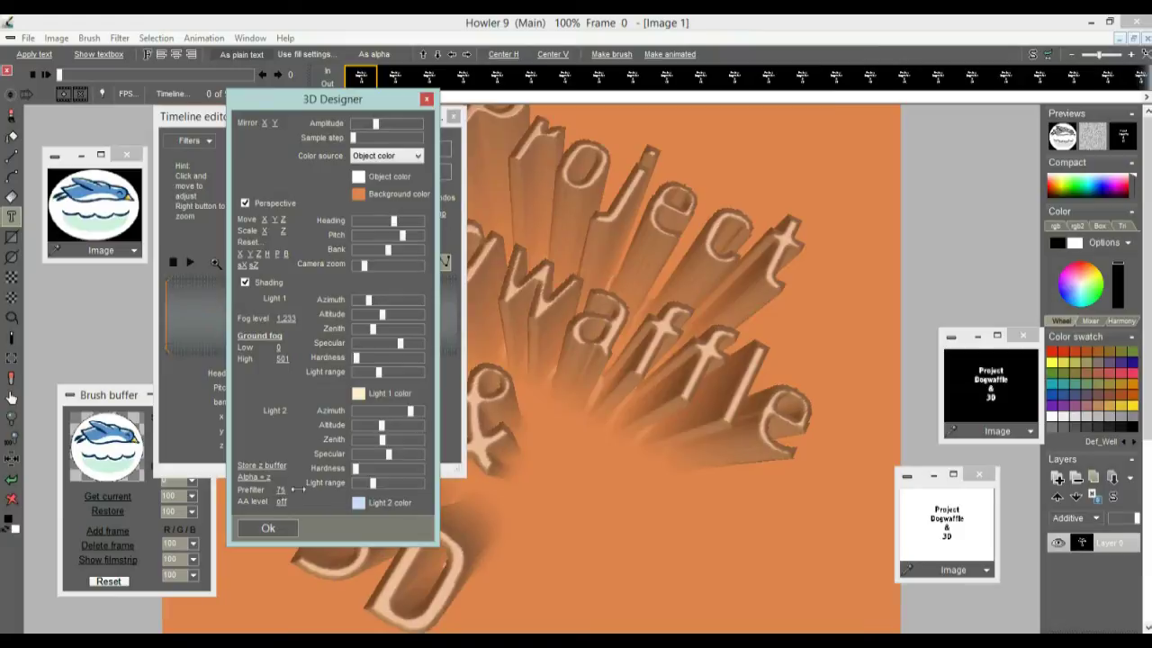
drag(297, 489, 395, 511)
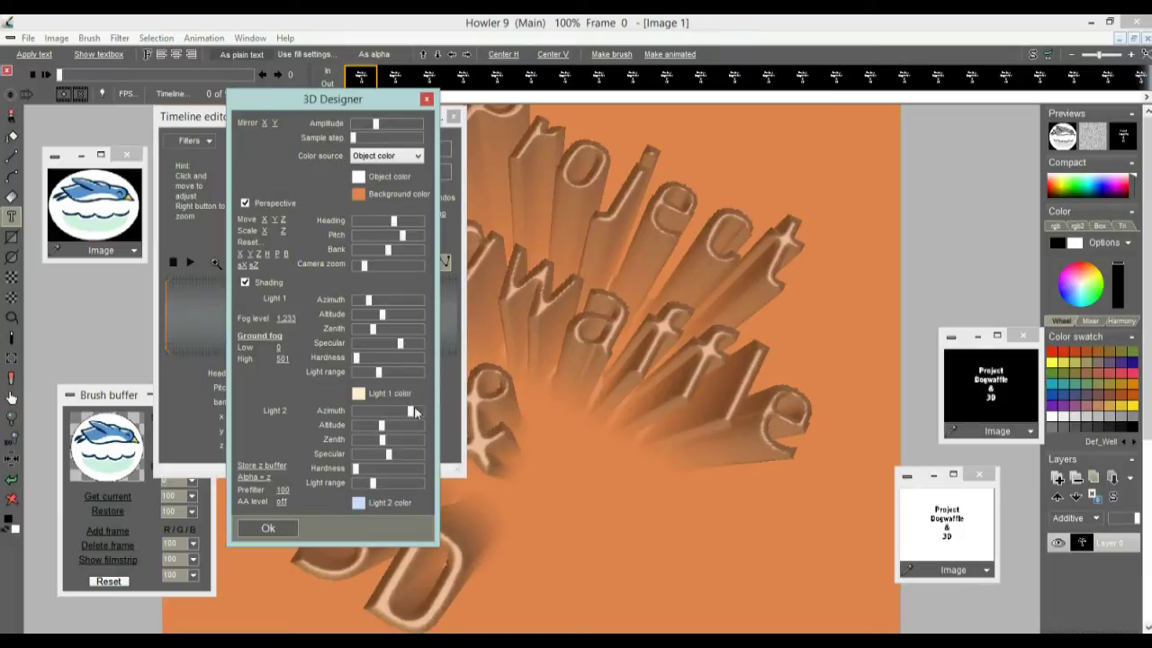
click(270, 529)
Move the Timeline editor aside and set the 3D title's Heading to -57, Pitch to 61 and z to 421.
drag(268, 122, 193, 168)
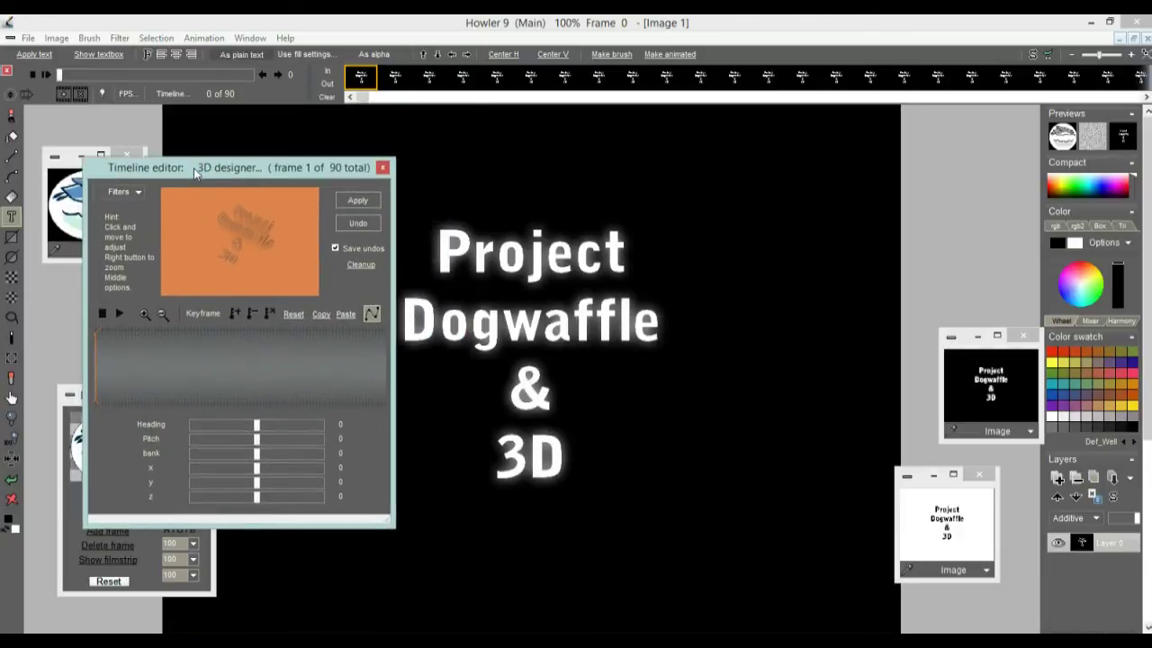
drag(240, 205, 259, 261)
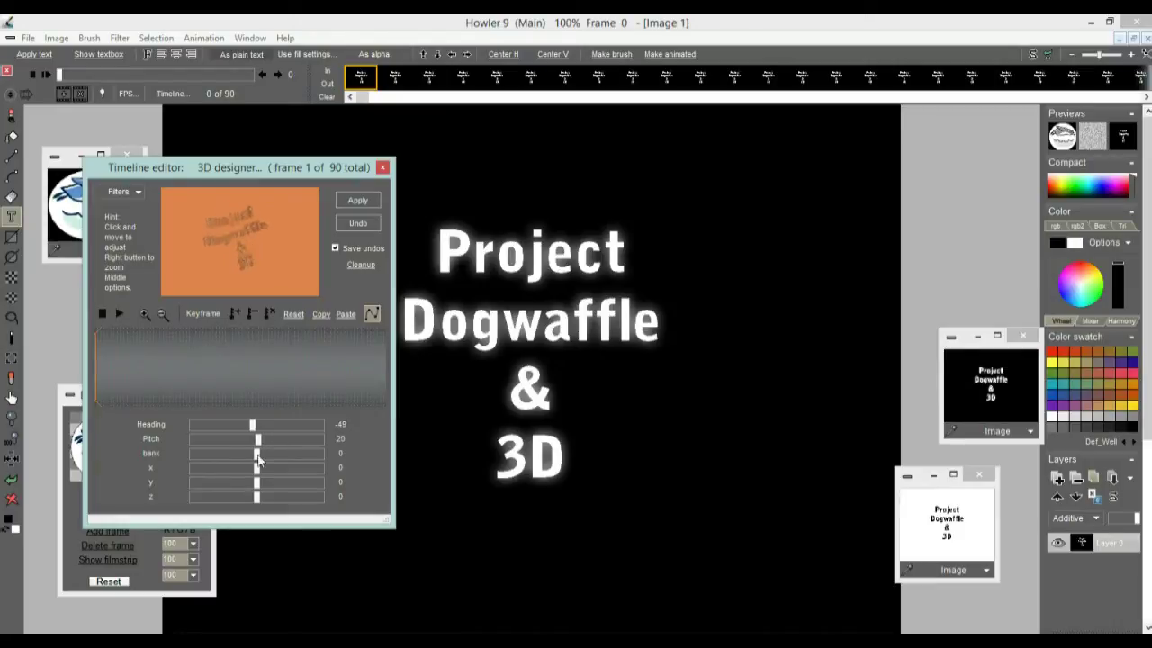
drag(257, 438, 260, 440)
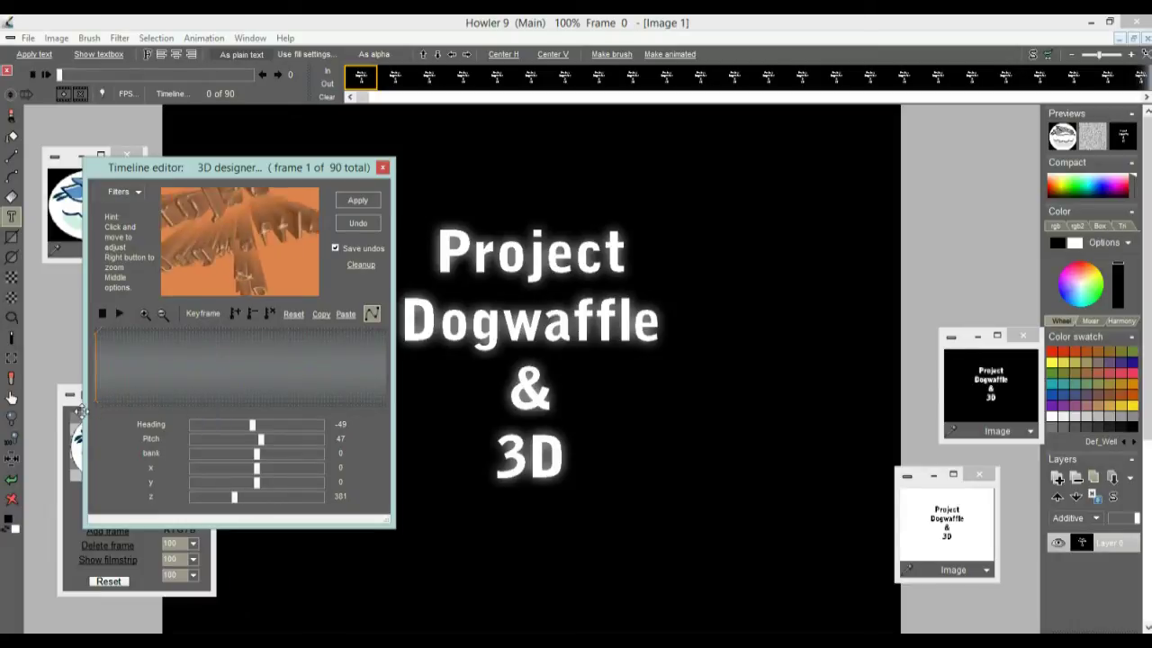
mouse_move(224, 248)
mouse_down()
mouse_move(247, 225)
mouse_move(199, 221)
mouse_move(193, 246)
mouse_move(171, 245)
mouse_move(231, 254)
mouse_up()
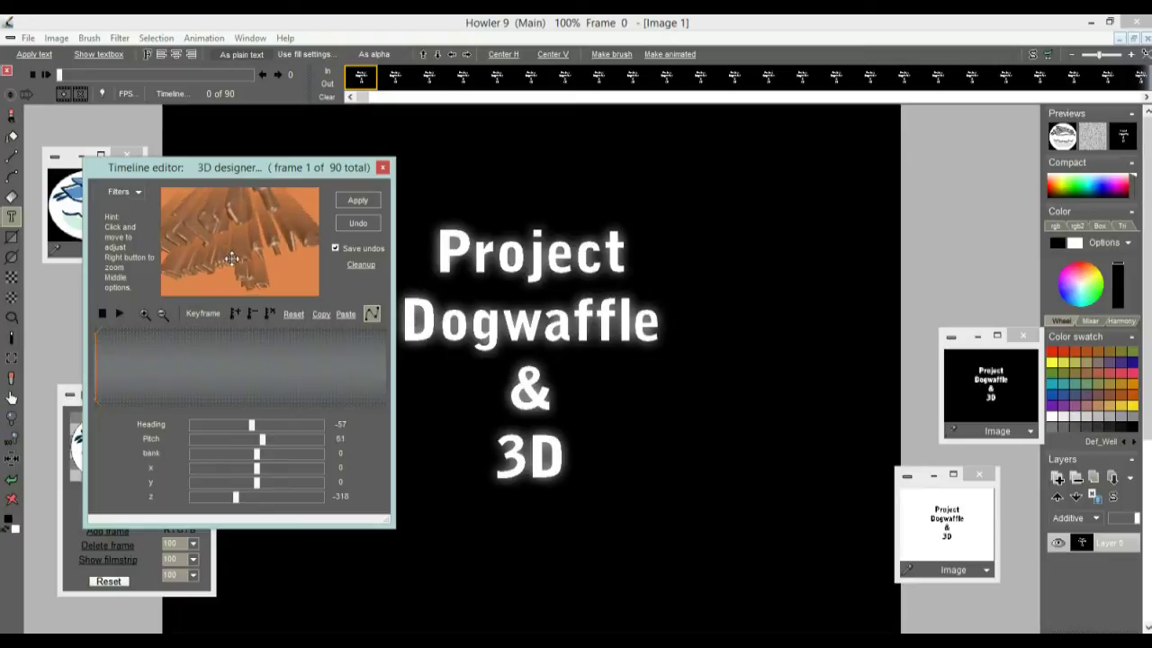
scroll(225, 255, up, 3)
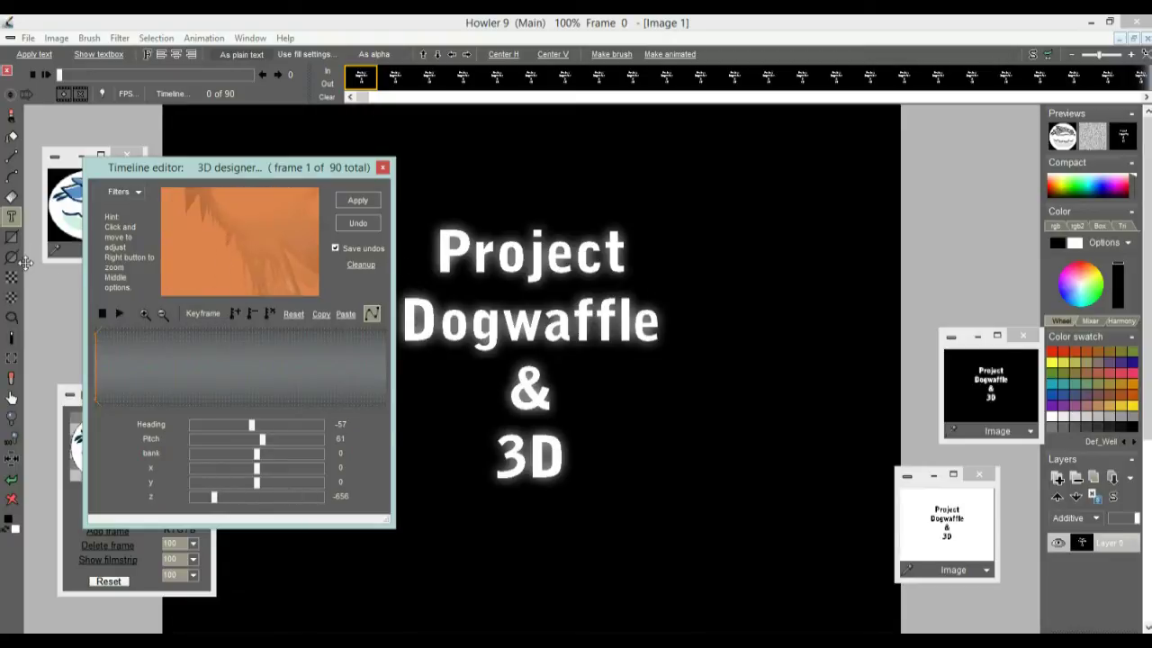
scroll(213, 262, down, 1)
scroll(218, 262, down, 1)
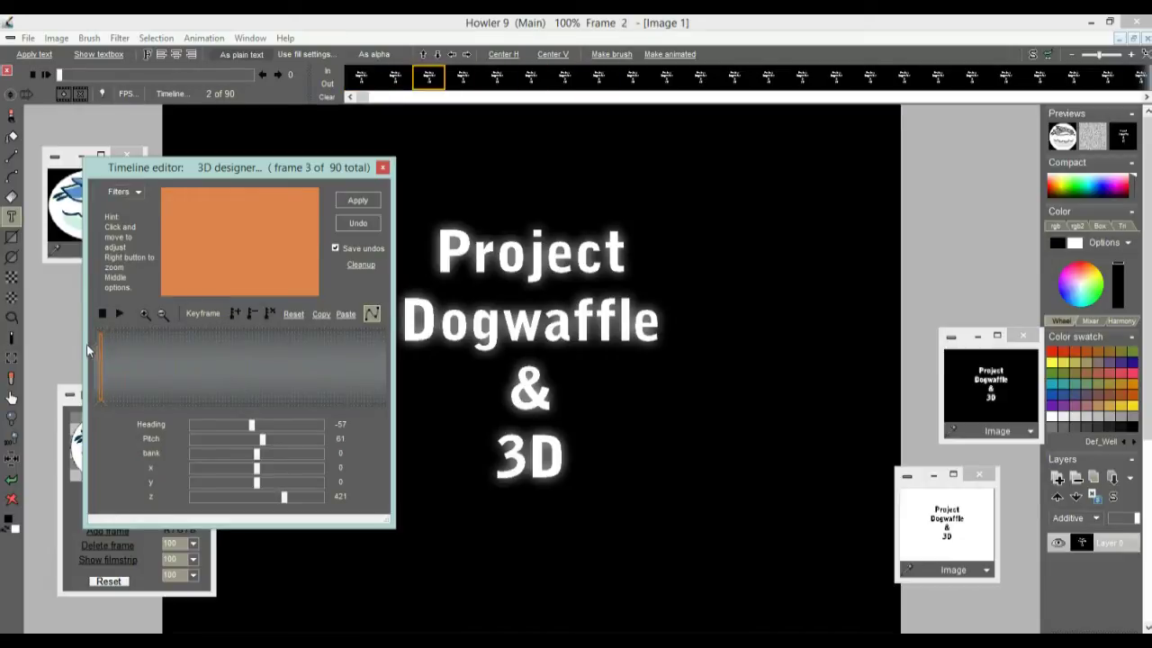
Return to frame 1, widen the Timeline editor window and advance the timeline to frame 30.
drag(105, 343, 91, 343)
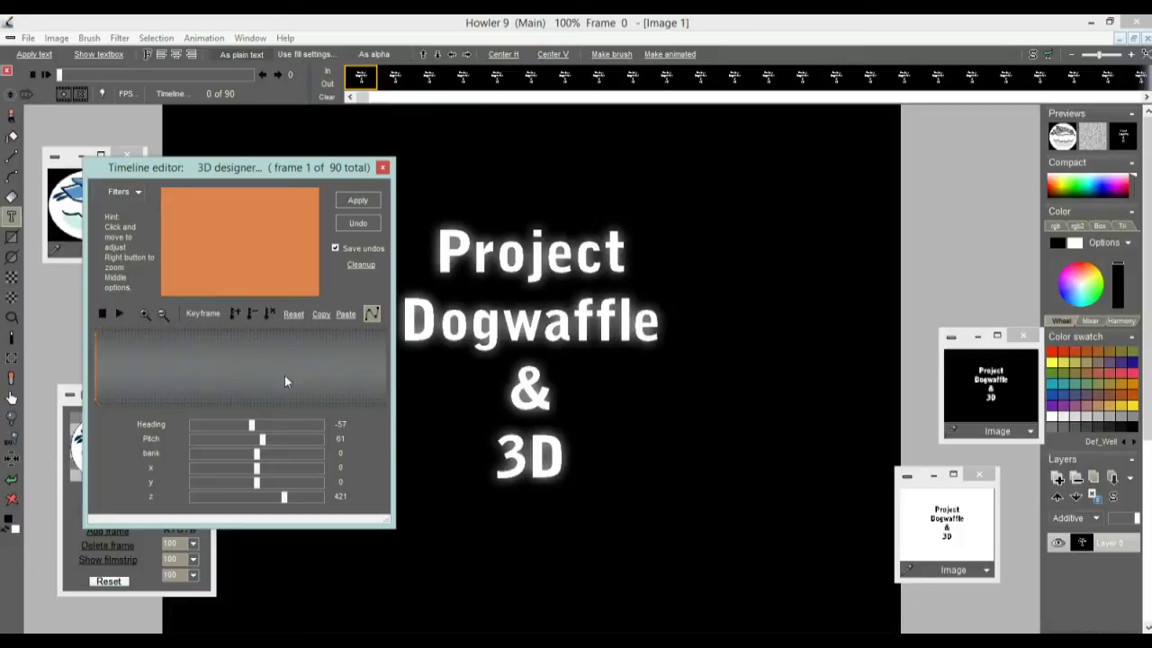
drag(395, 364, 827, 376)
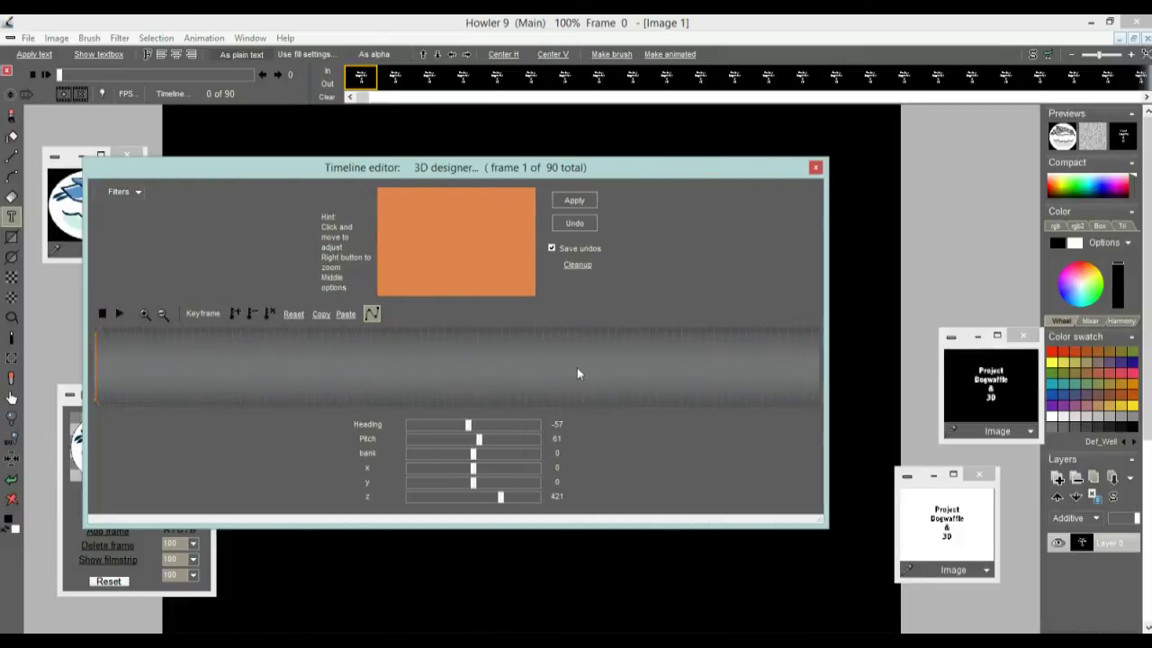
drag(132, 365, 90, 361)
drag(196, 360, 331, 366)
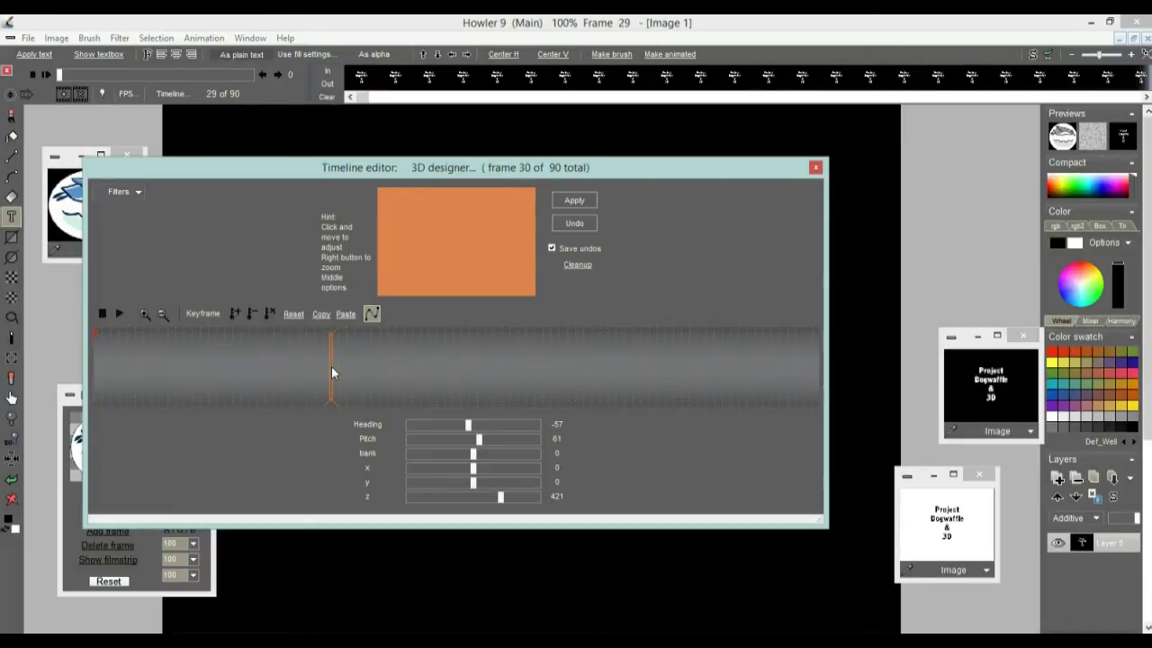
Add a keyframe at frame 30 with Heading -45, Pitch 43, y 11 and z -223.
drag(501, 497, 461, 505)
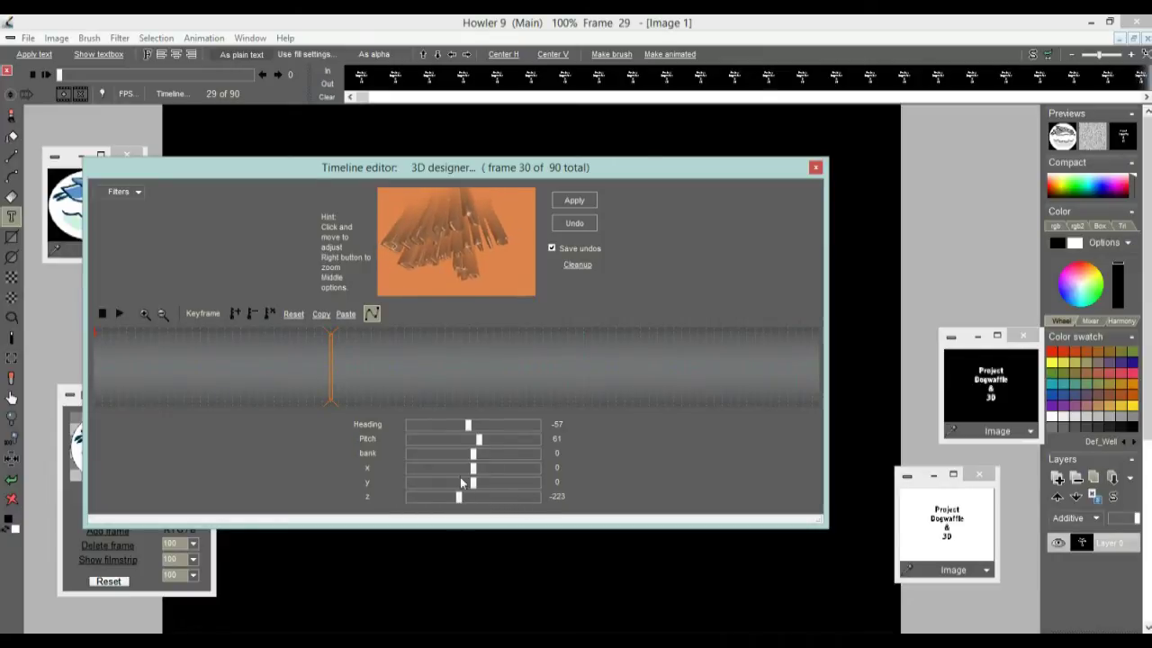
drag(435, 239, 412, 213)
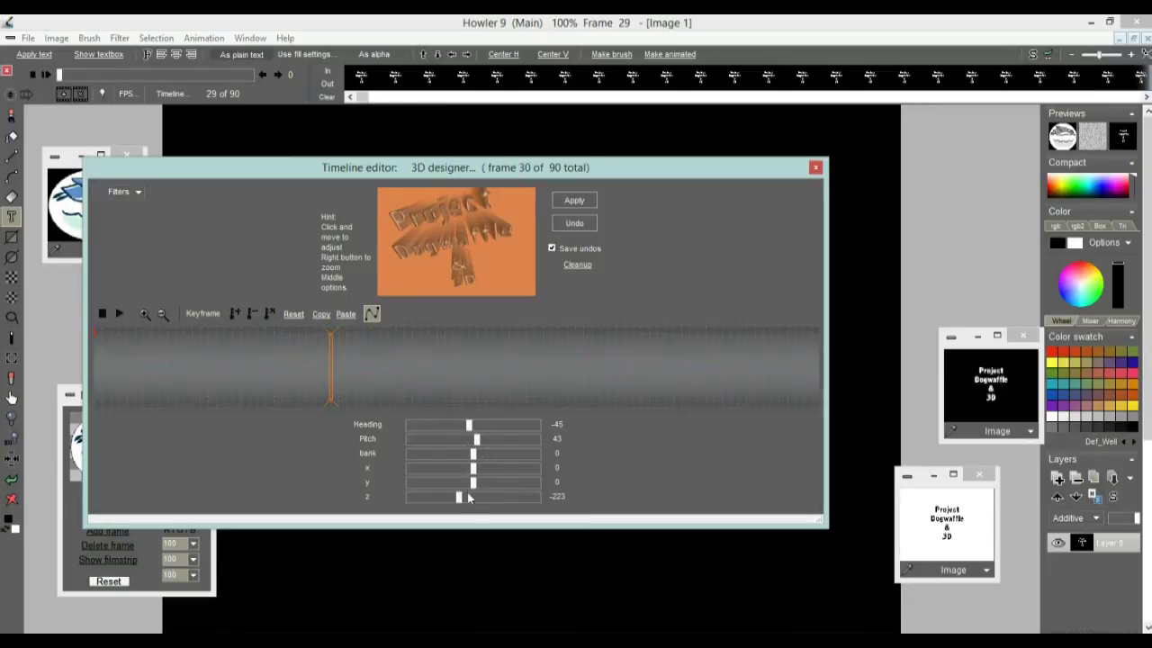
drag(473, 487, 476, 488)
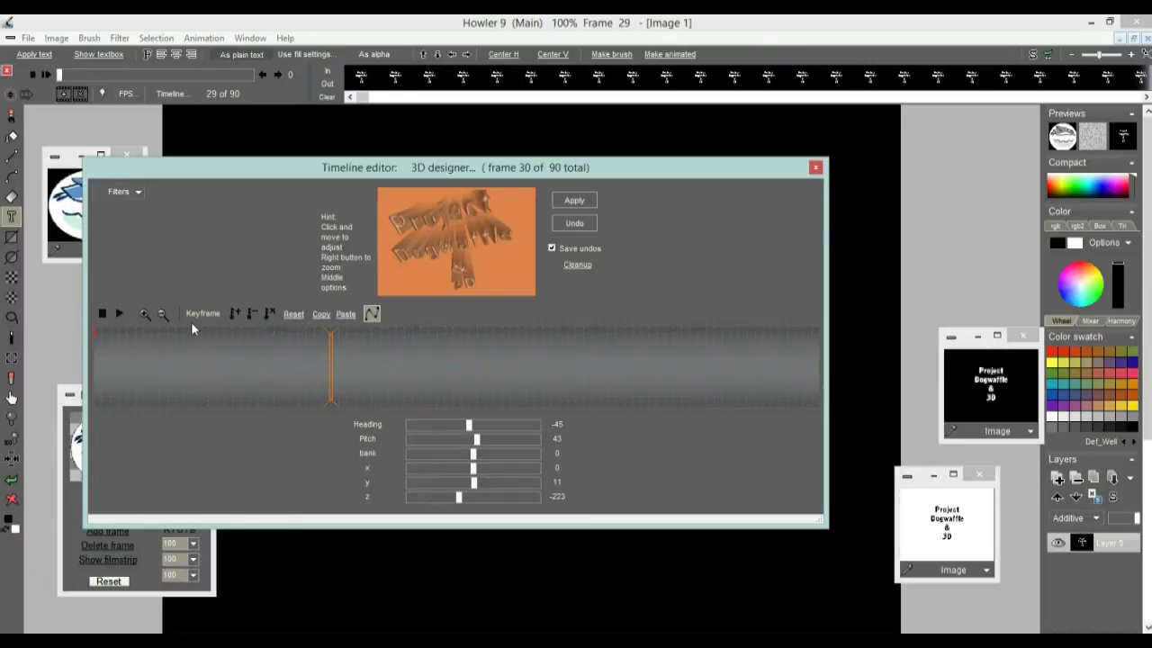
click(235, 311)
Add a keyframe at frame 62 with Heading -18, Pitch 24 and z -145.
drag(353, 357, 592, 363)
drag(433, 233, 473, 224)
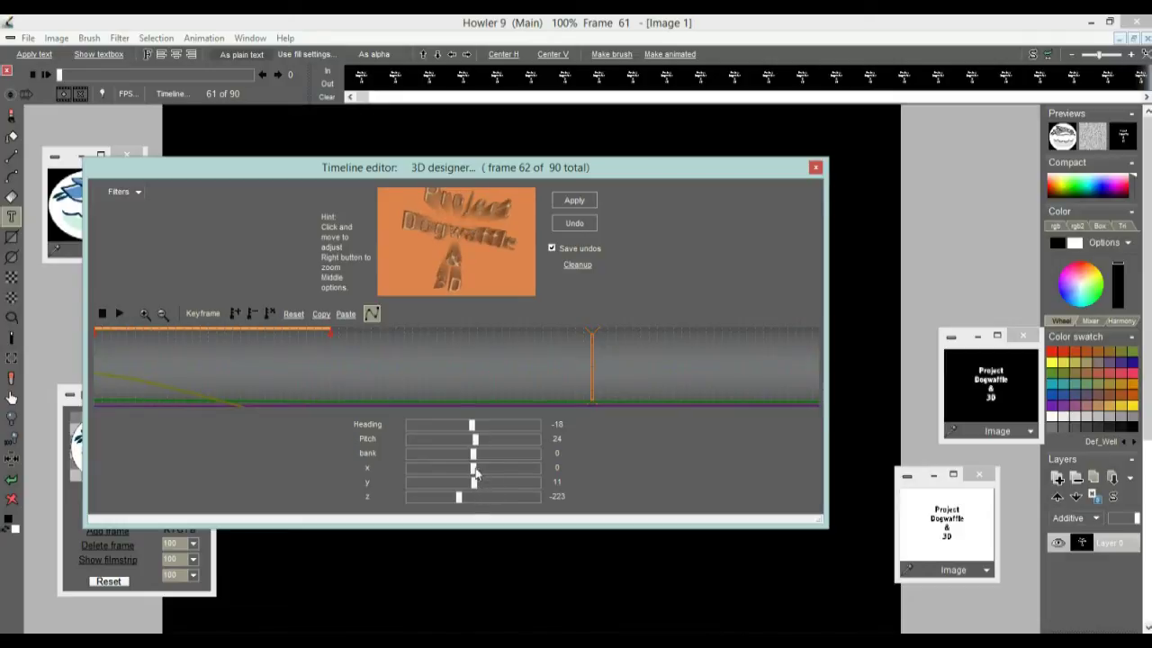
drag(466, 494, 463, 498)
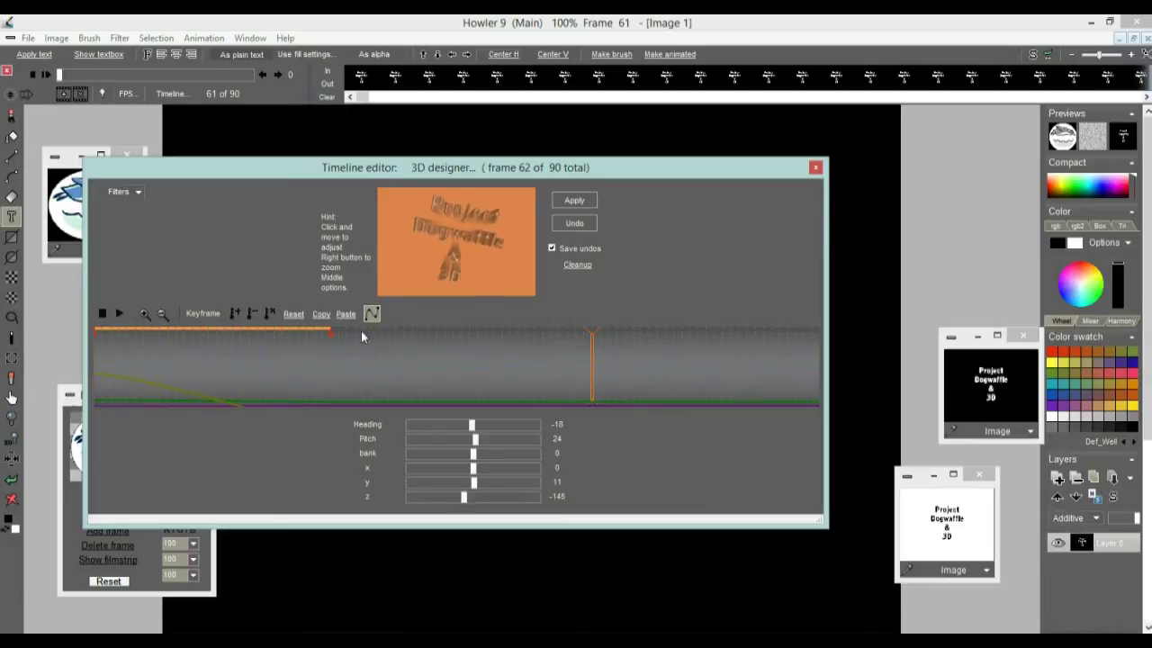
click(235, 314)
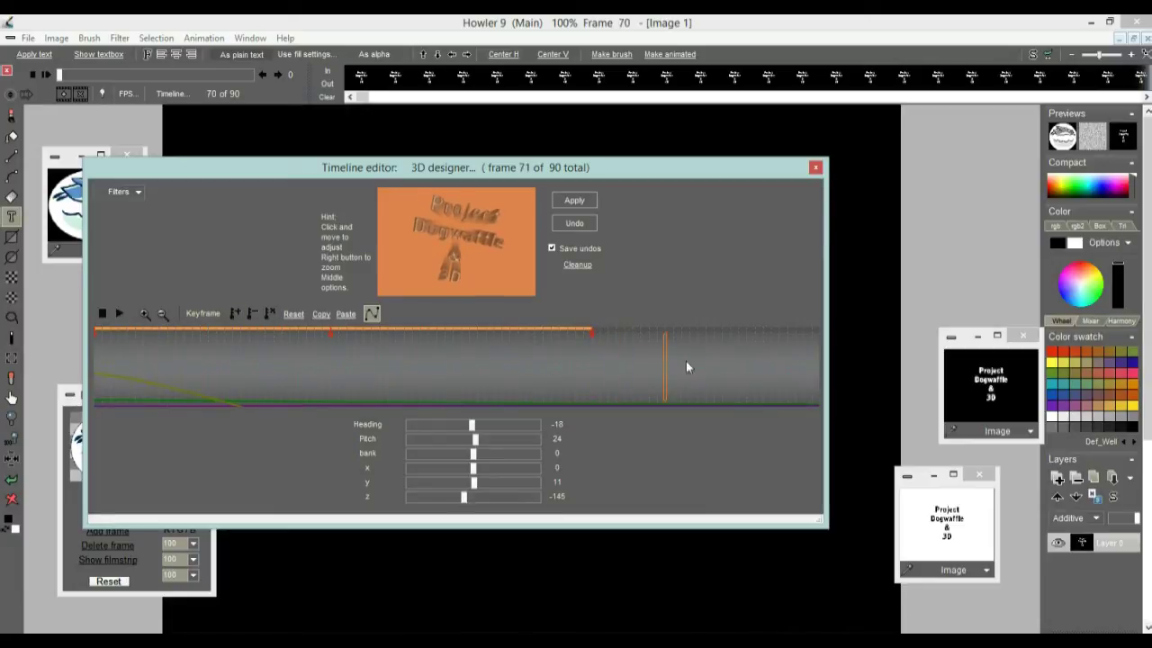
Add a keyframe at the last frame, 90, with z set to -1000.
click(823, 373)
drag(463, 501, 410, 518)
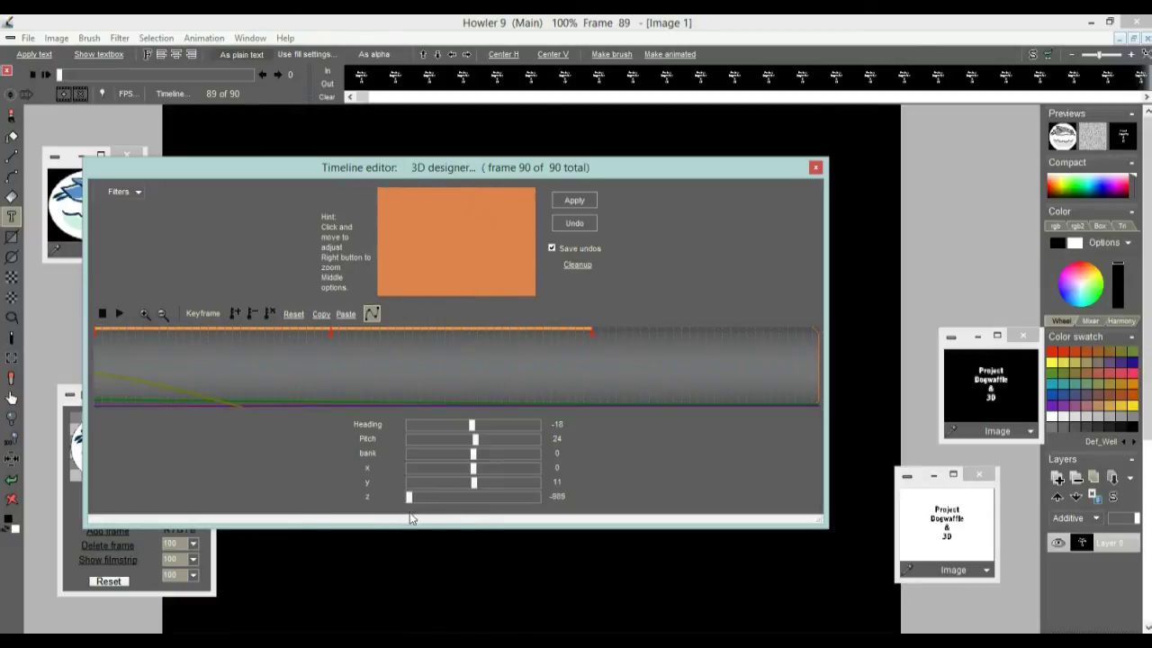
click(236, 314)
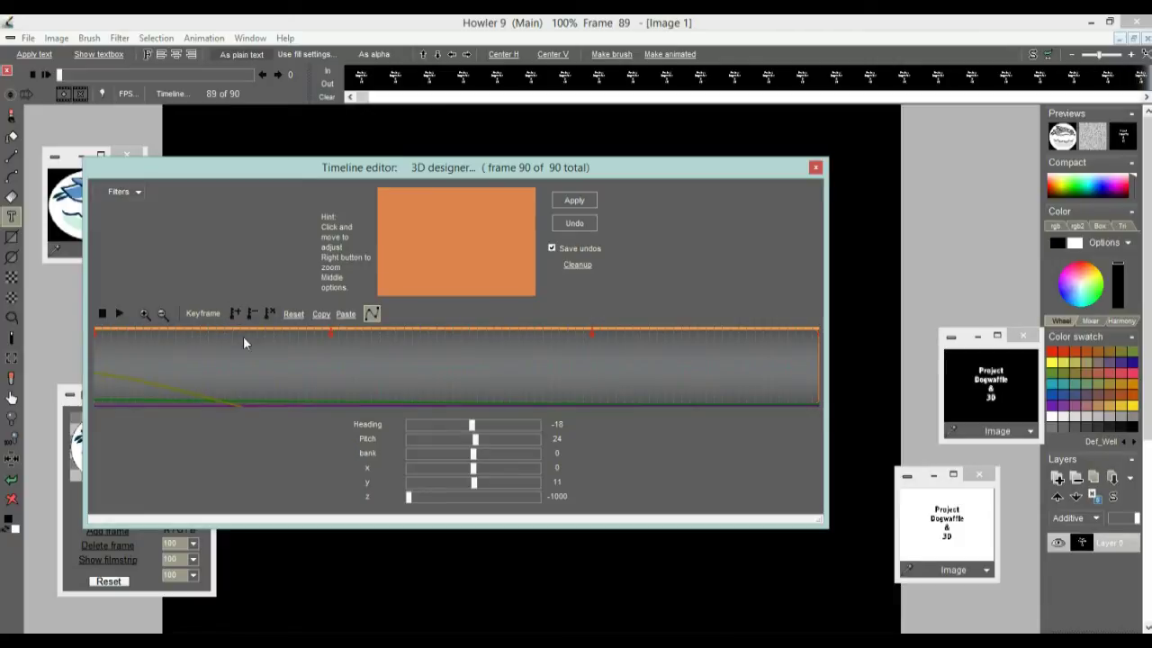
Scrub through the animation and shift the two middle keyframes about 15 frames towards the end of the timeline.
drag(769, 376, 94, 378)
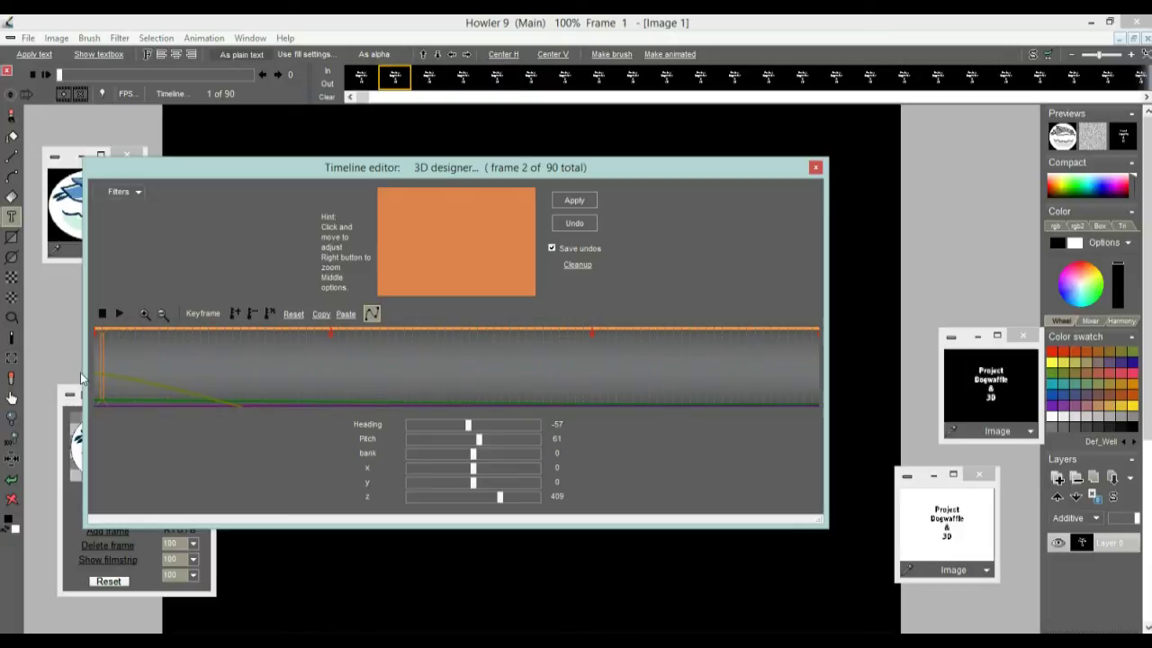
drag(87, 372, 382, 392)
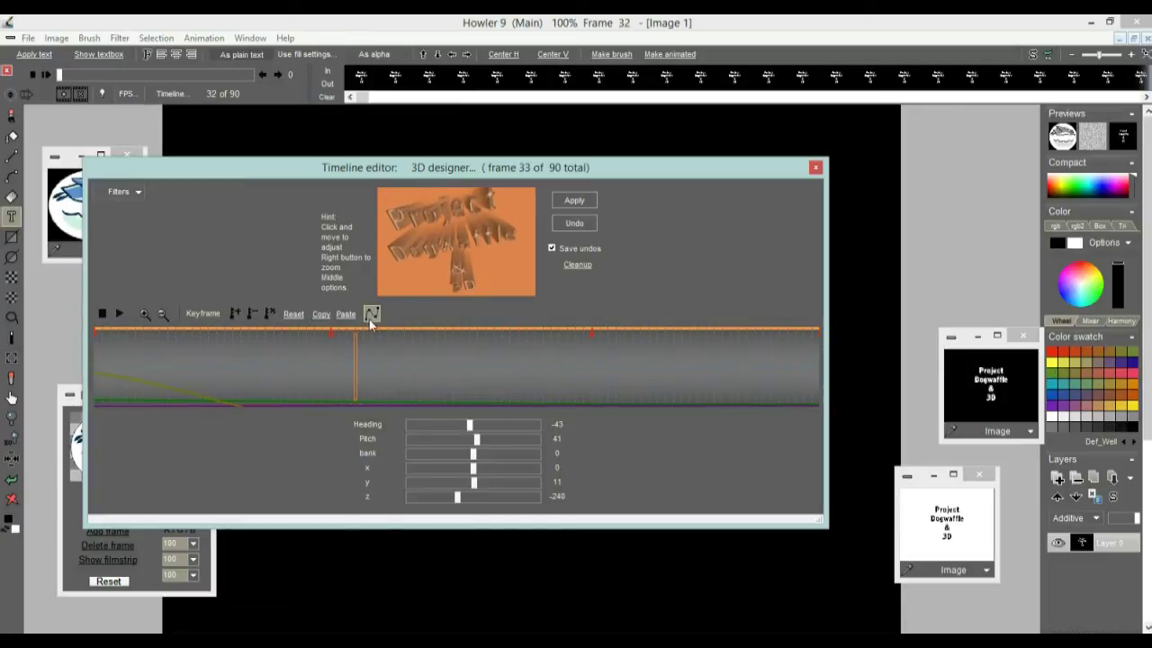
drag(329, 332, 443, 334)
drag(136, 361, 591, 368)
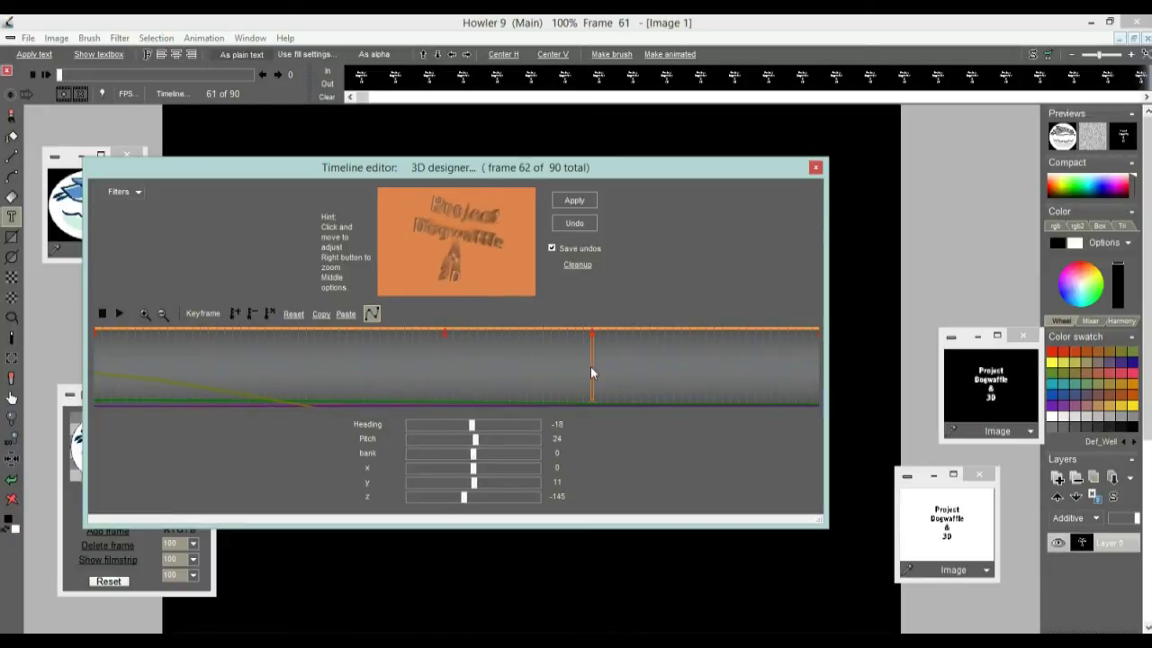
drag(593, 330, 240, 354)
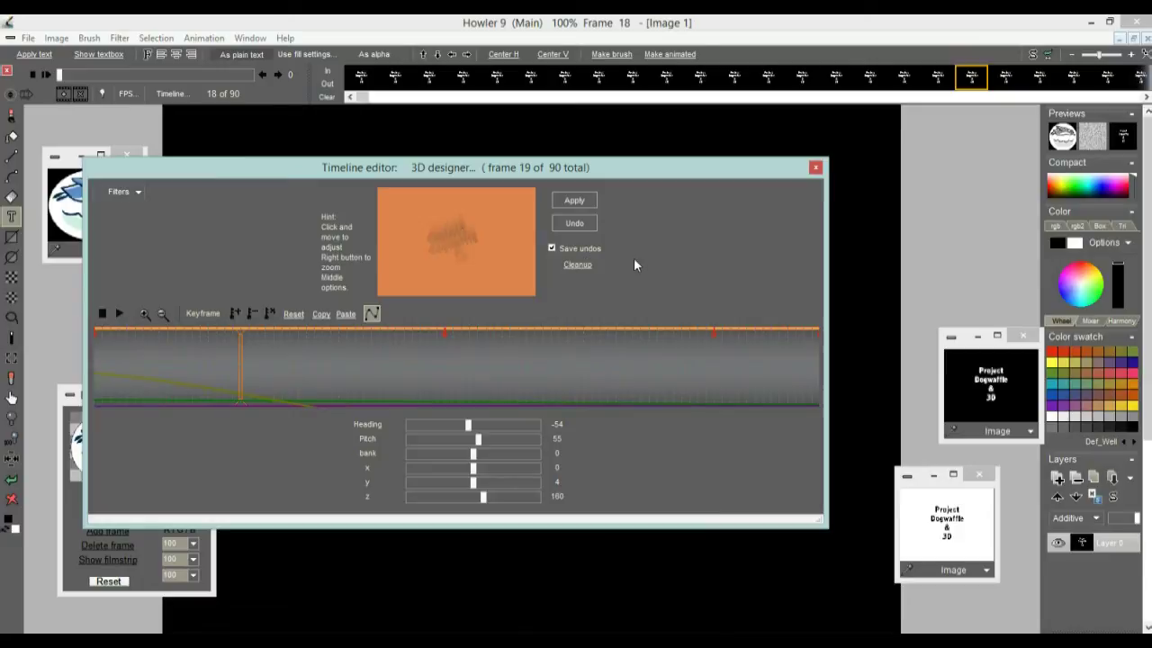
Apply the keyframed 3D Designer effect to all 90 frames, close the Timeline editor and play back the animation.
click(574, 201)
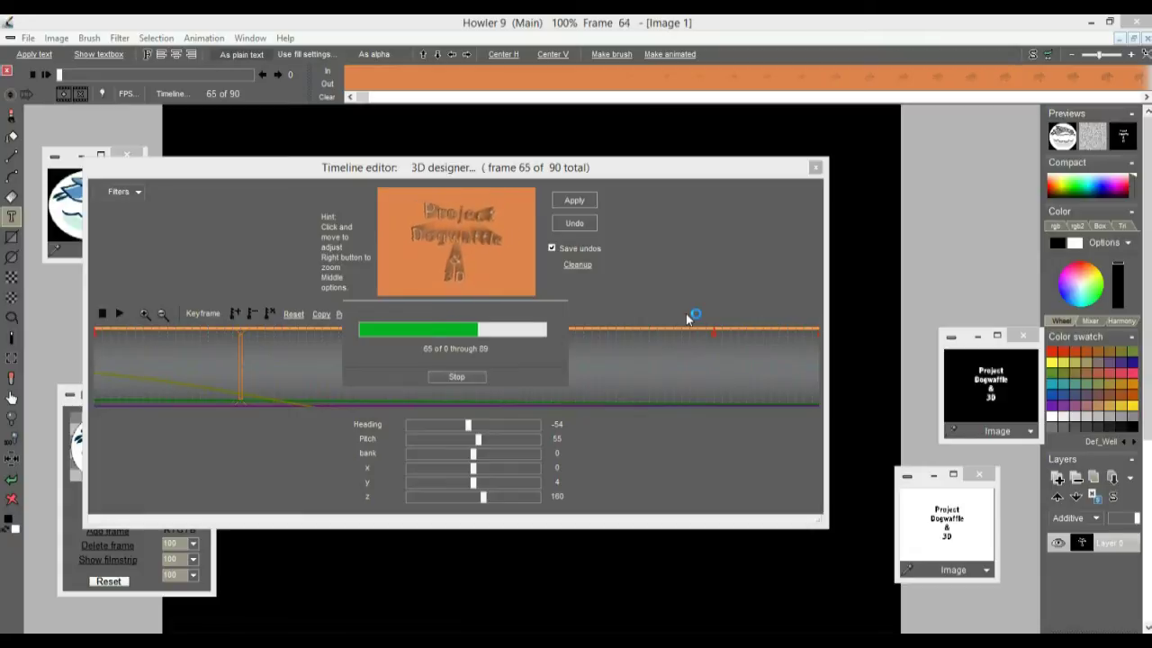
click(815, 168)
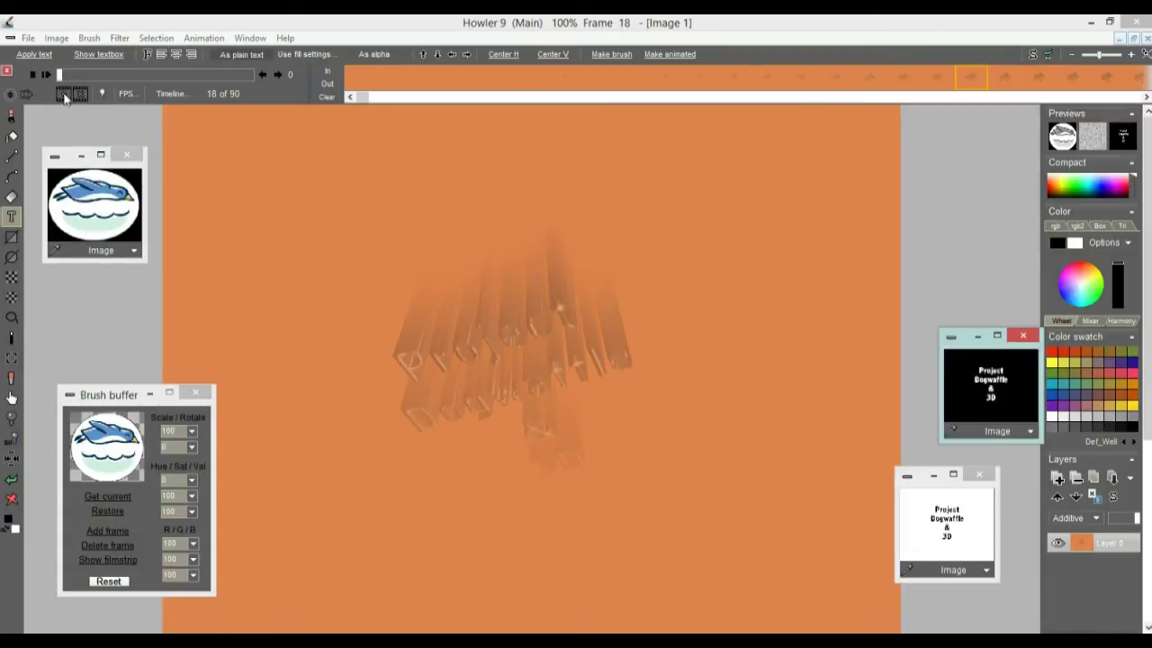
click(45, 74)
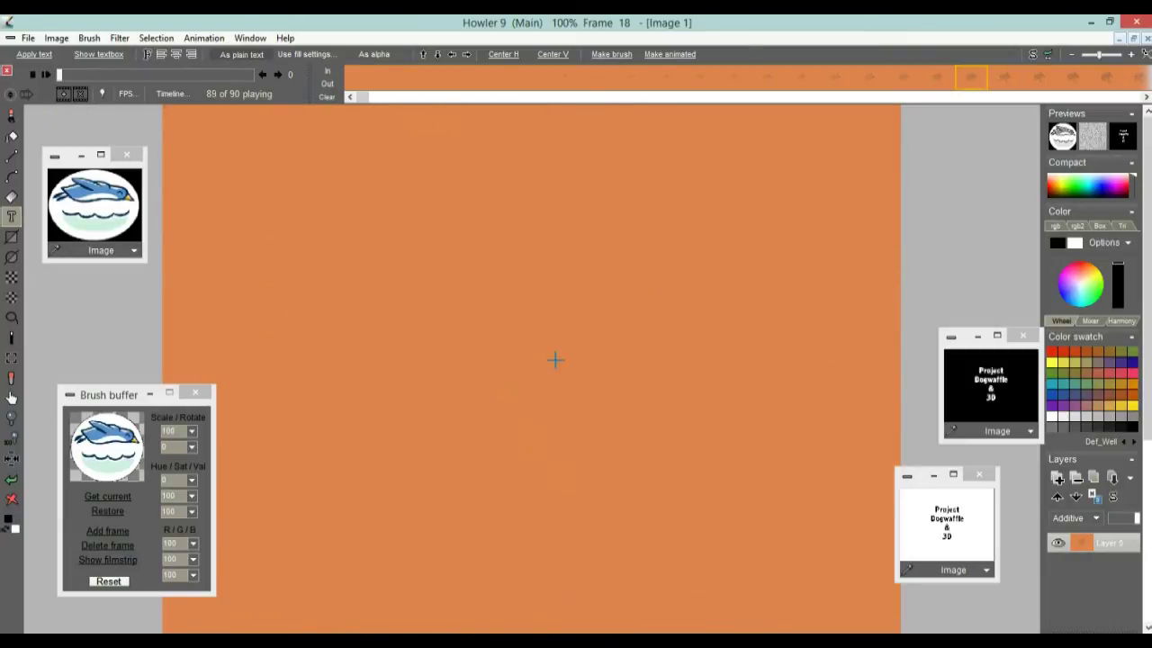
drag(92, 72, 31, 88)
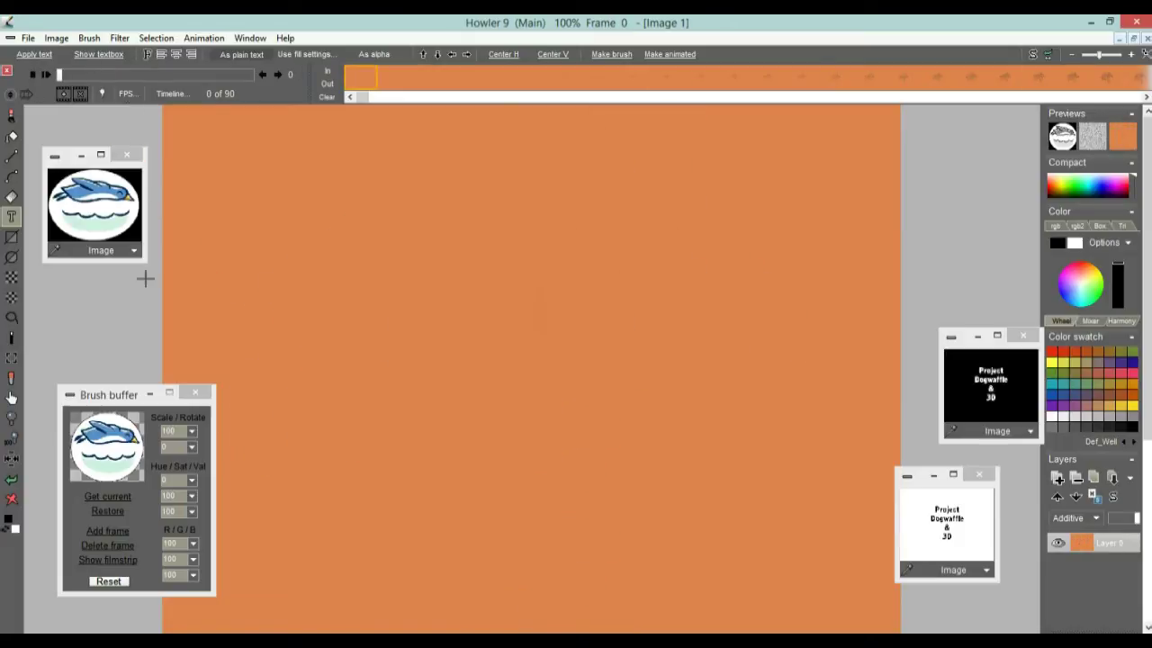
Fill frame 0 with the stored bird logo image, pasted scaled to fit the canvas.
click(964, 527)
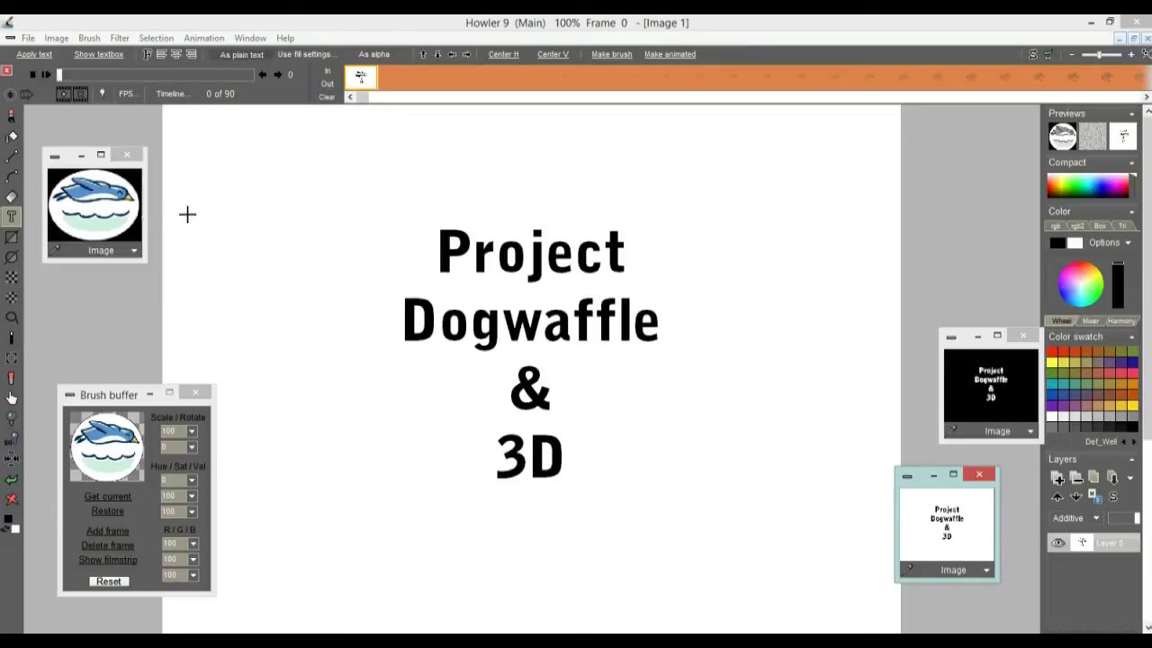
click(95, 200)
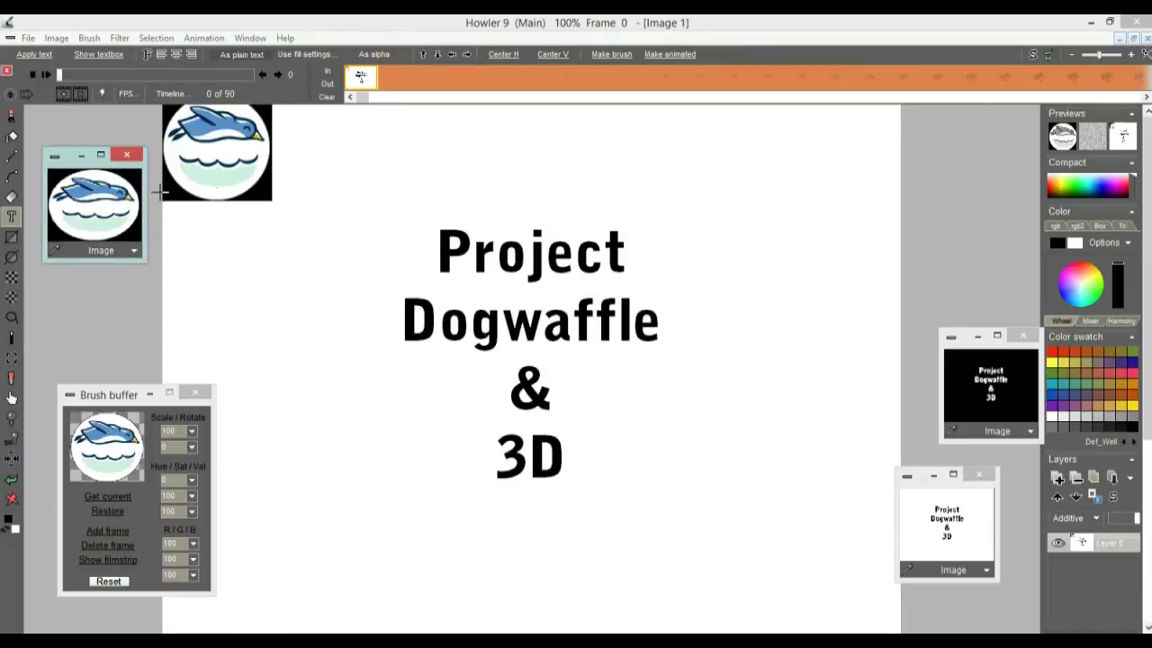
click(134, 250)
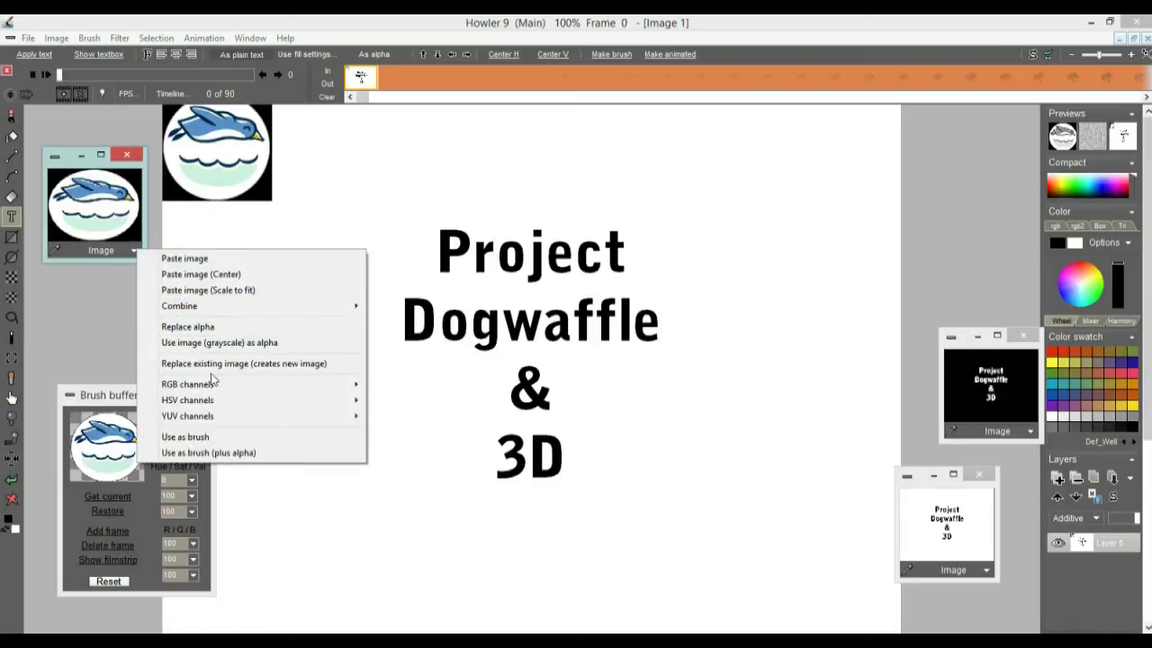
click(225, 289)
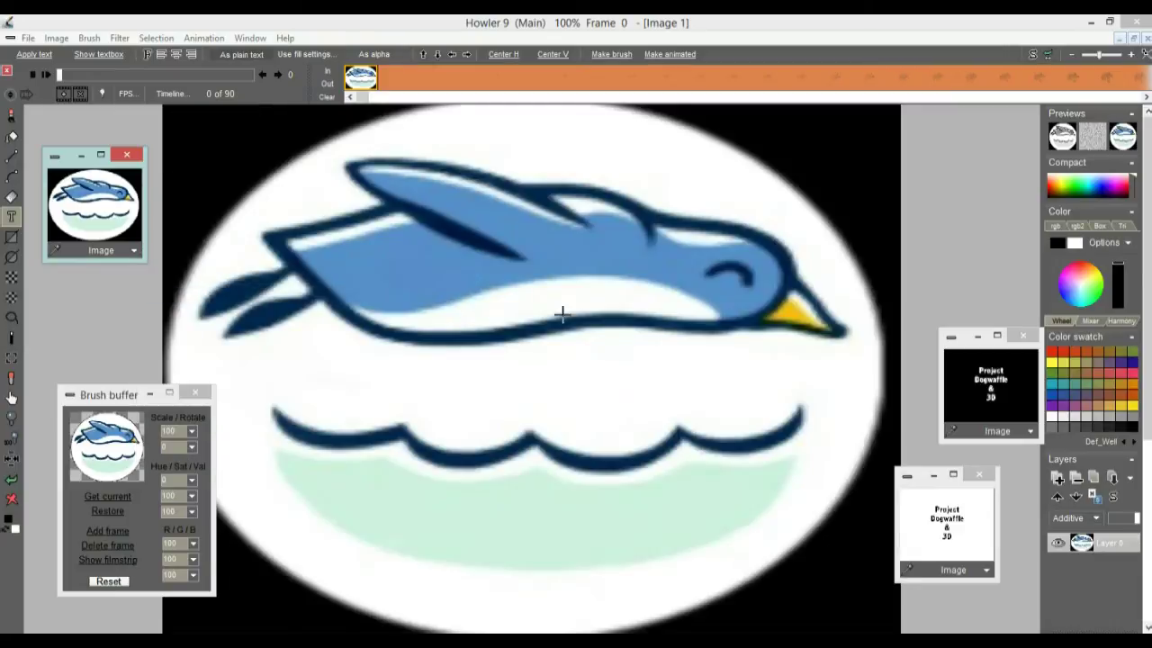
Create a new 90-frame animation from copies of the current frame, freeing the existing one, with playback at 30 fps.
click(204, 38)
click(216, 55)
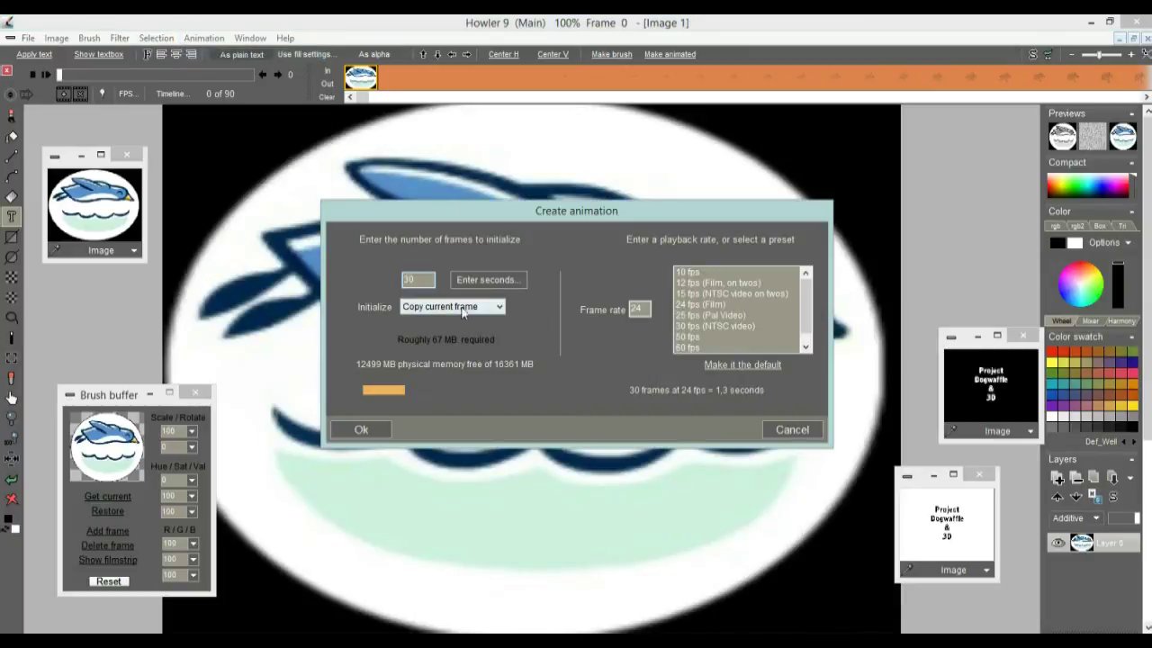
text(90)
click(365, 432)
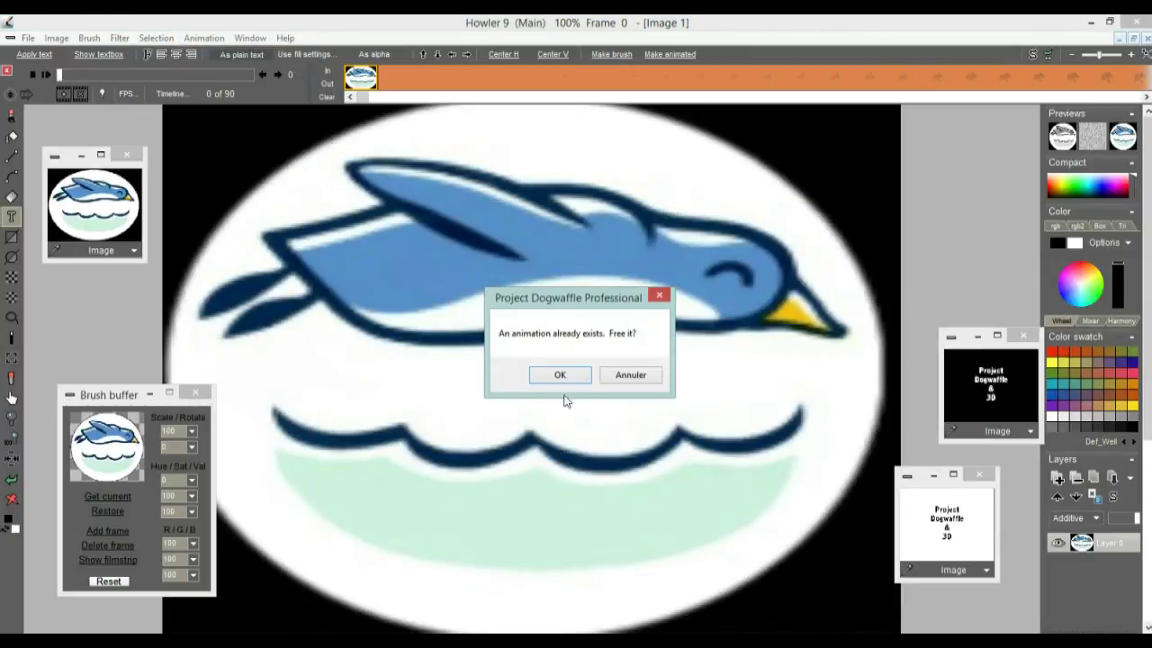
click(565, 374)
click(128, 92)
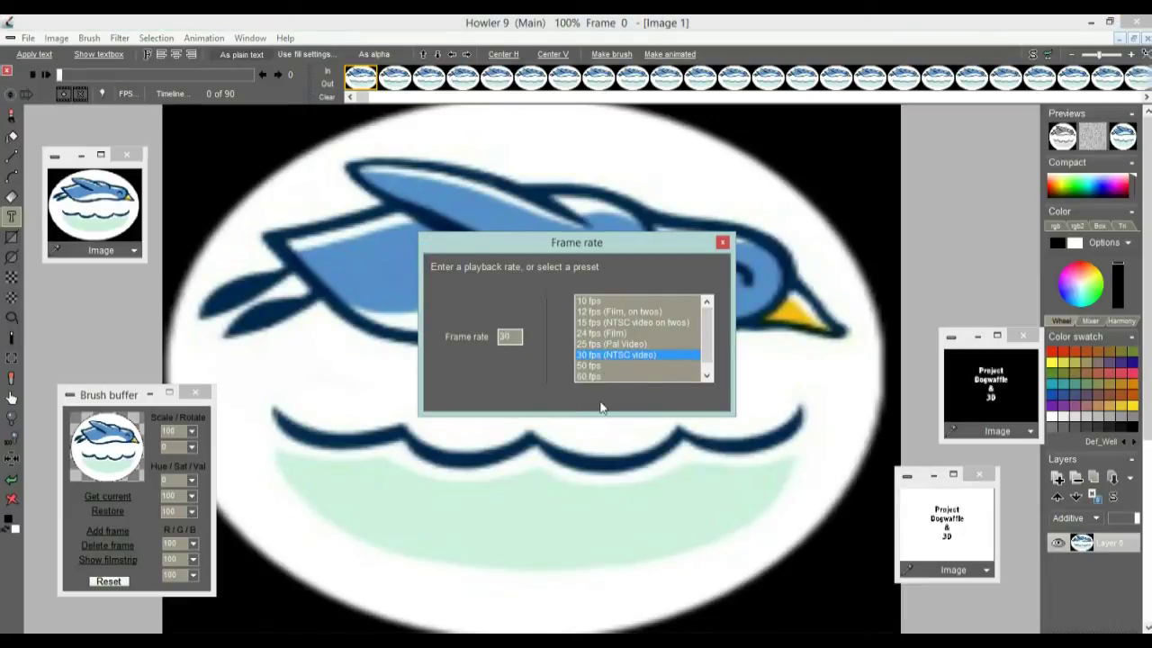
click(722, 242)
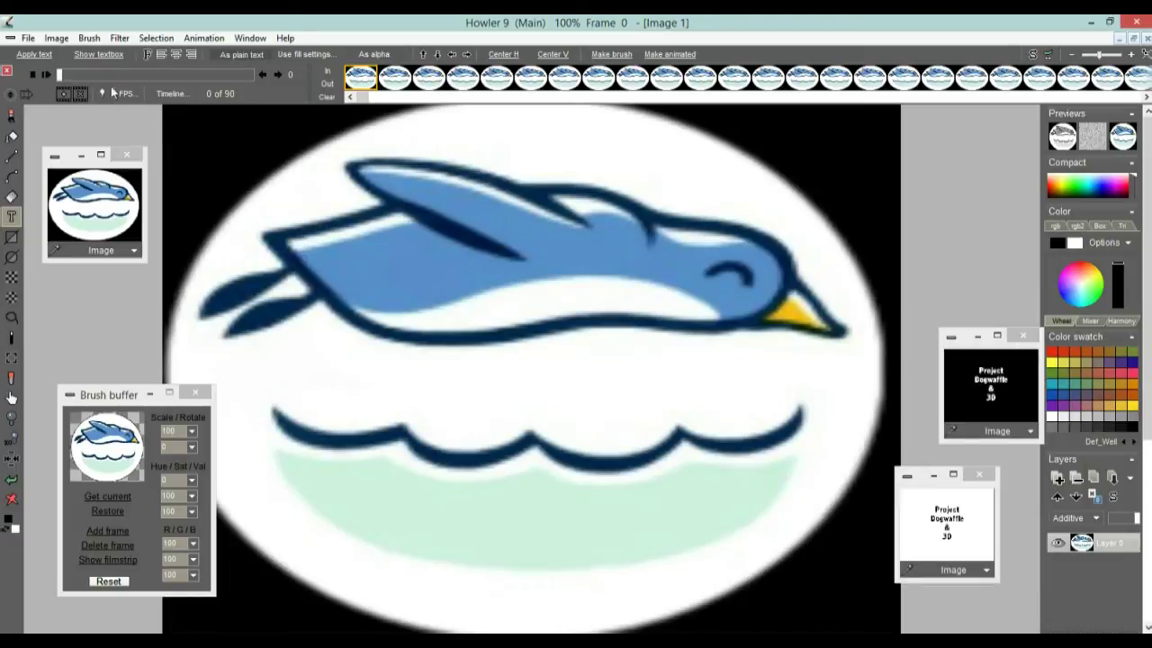
Open the Puppy Ray GPU transform filter and move its window clear of the canvas centre.
click(120, 41)
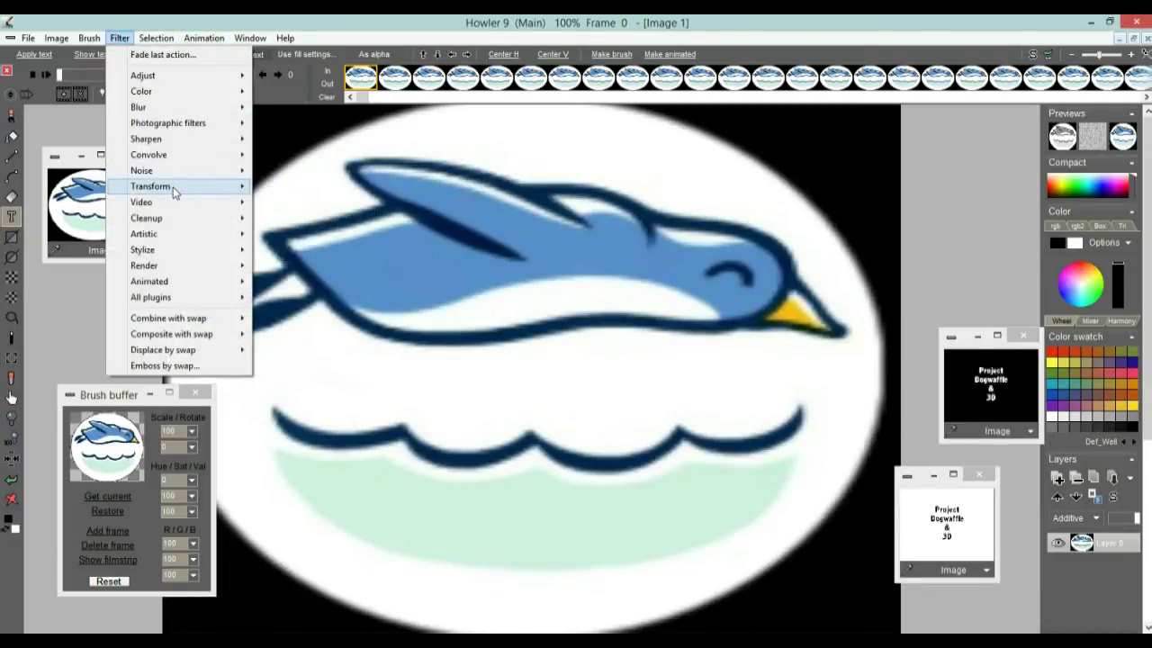
mouse_move(176, 192)
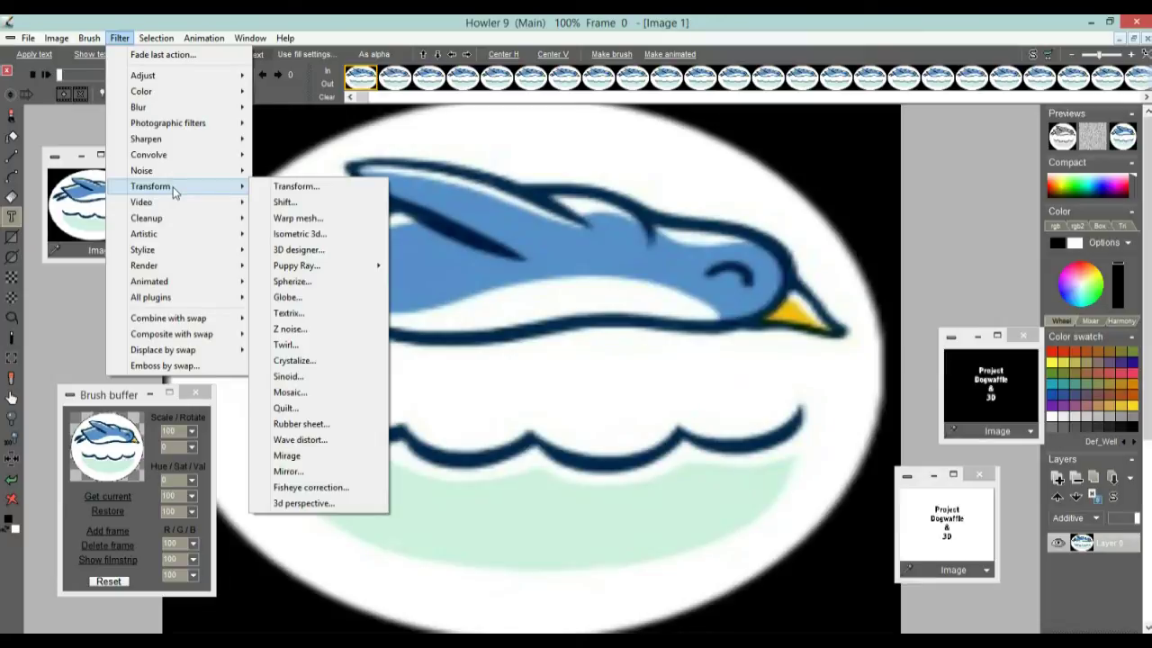
mouse_move(317, 265)
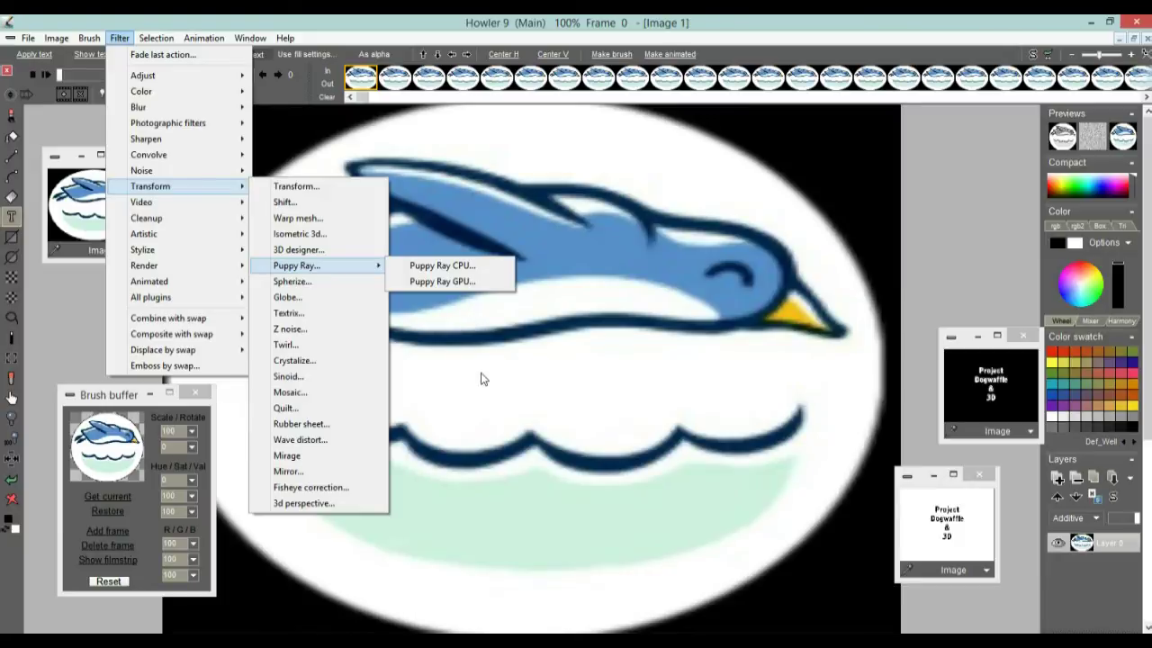
click(434, 282)
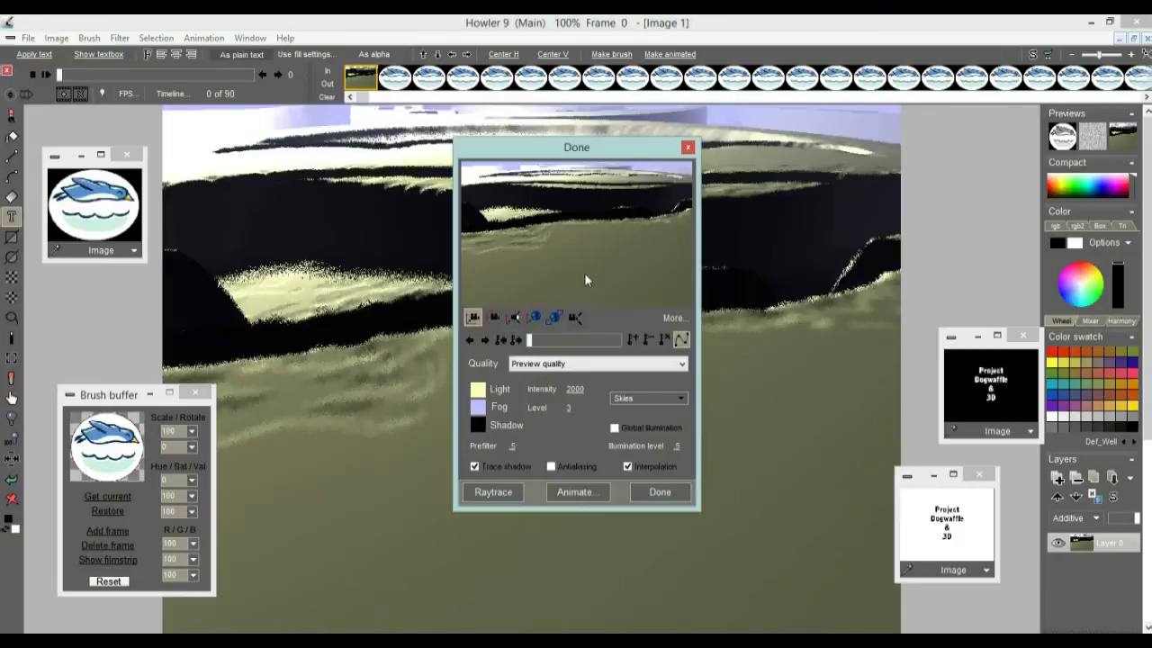
drag(531, 142, 131, 168)
Raise and reposition the camera to frame the bird logo relief, and set the Fog level to 9.52.
drag(142, 211, 192, 414)
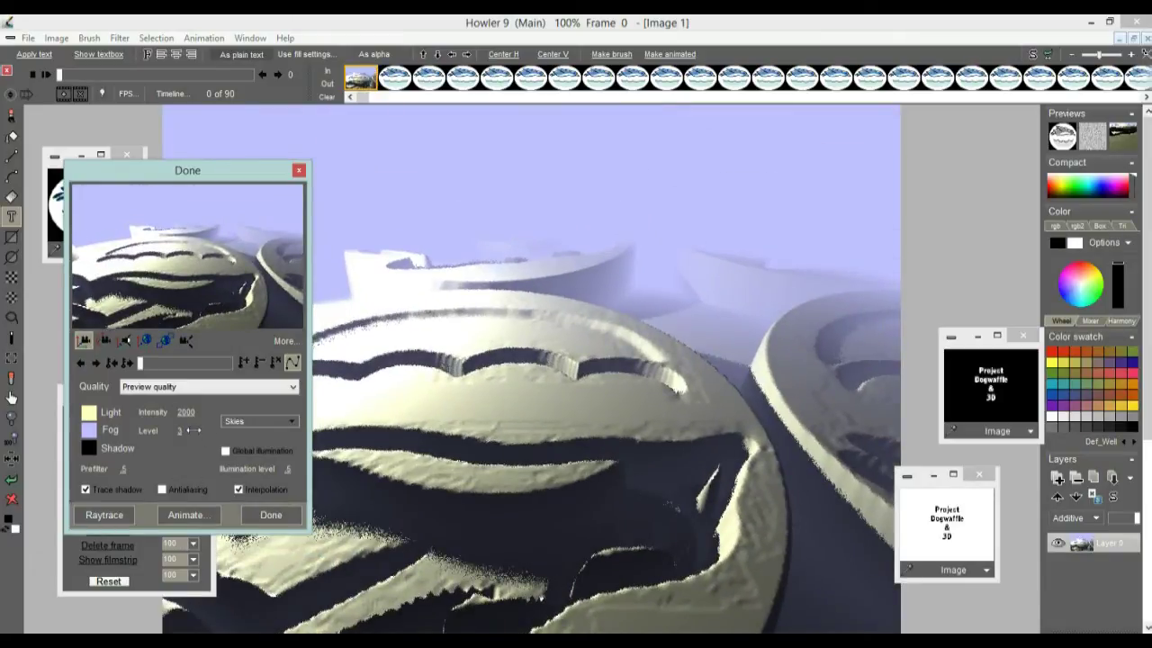
drag(168, 245, 277, 164)
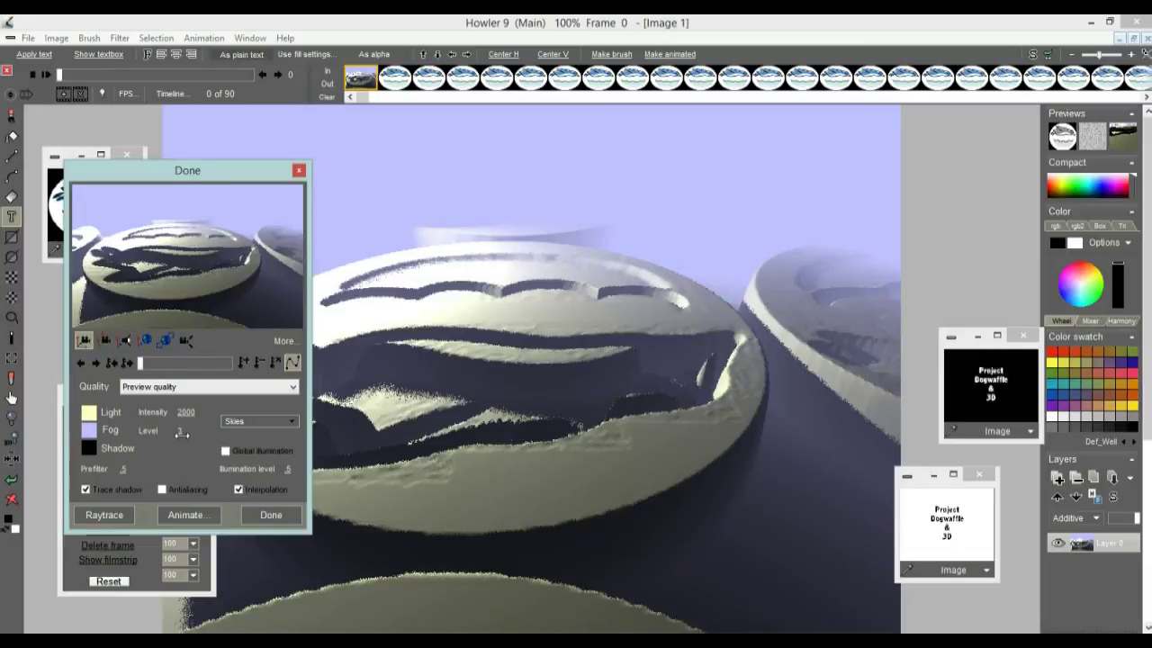
drag(180, 430, 303, 445)
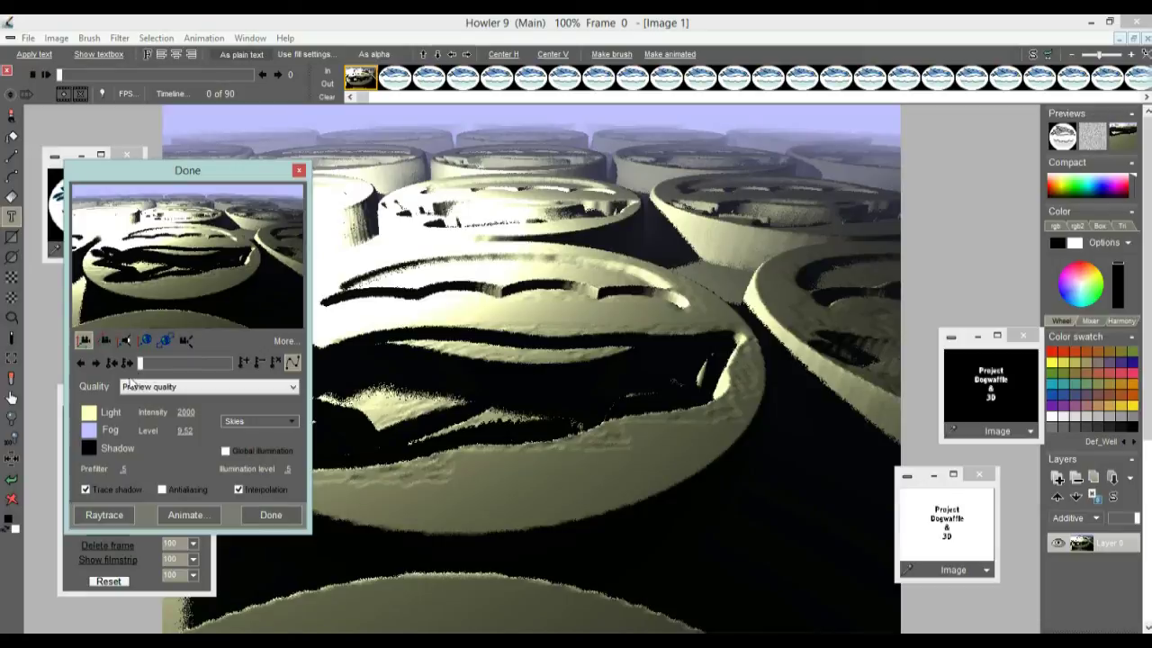
Reposition the light source over the logo relief and enable Global illumination.
click(125, 340)
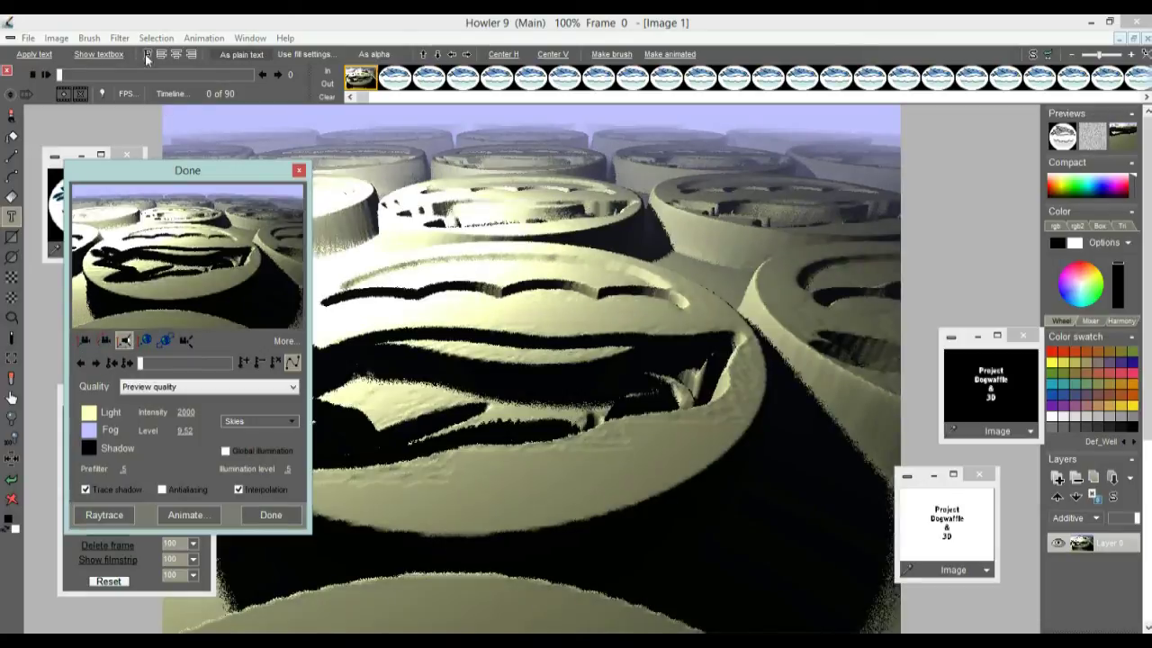
click(156, 254)
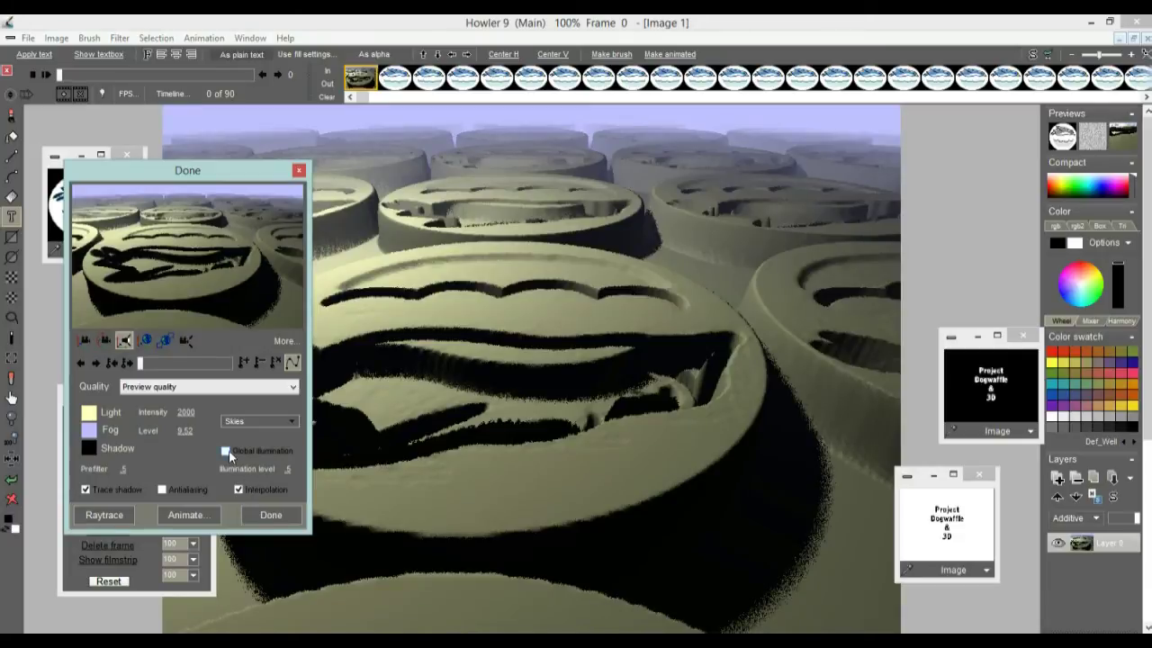
click(226, 451)
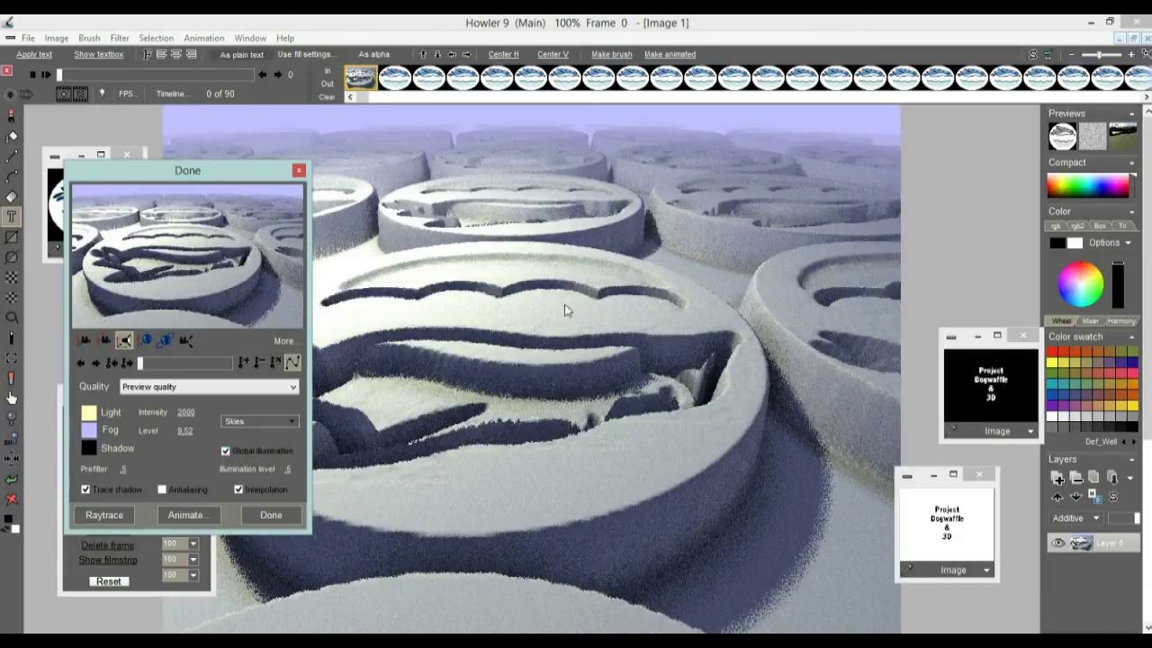
Pick the sky preset with the orange sunset colours and re-aim the camera down onto the bird logo reliefs.
click(105, 340)
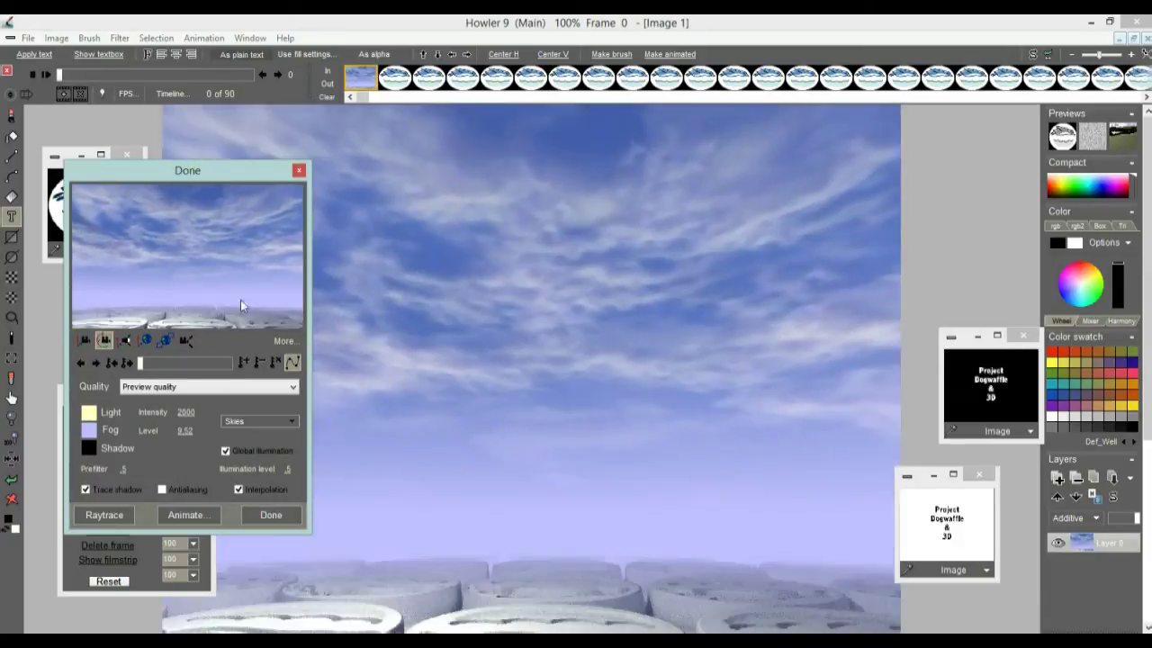
drag(240, 300, 248, 423)
click(248, 422)
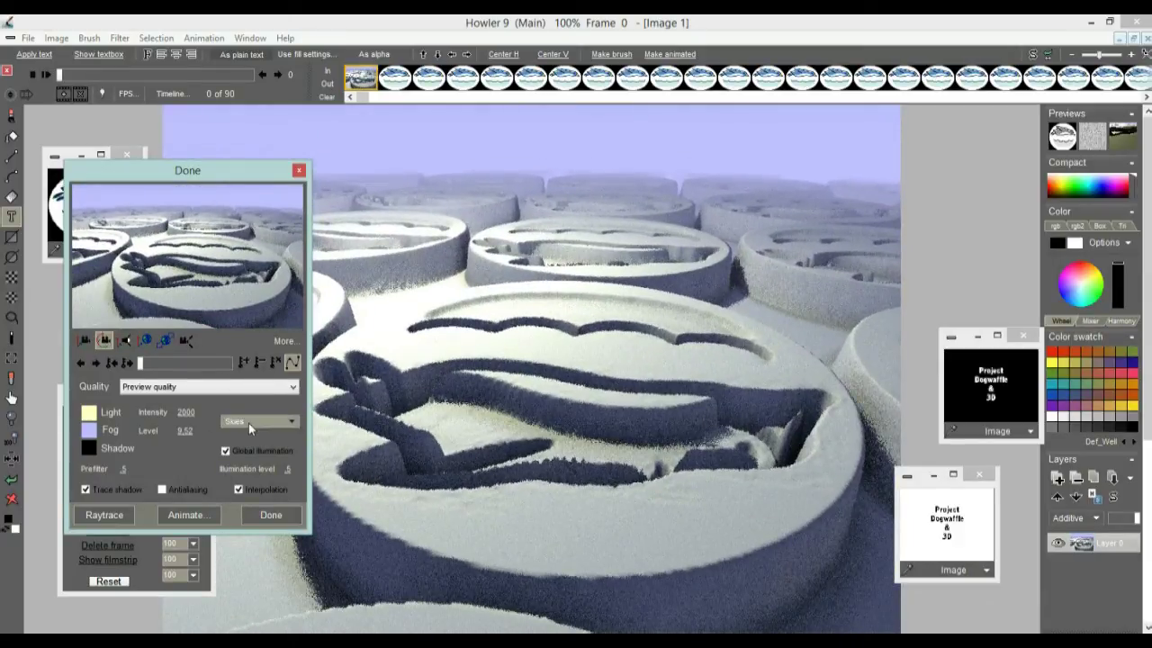
click(322, 492)
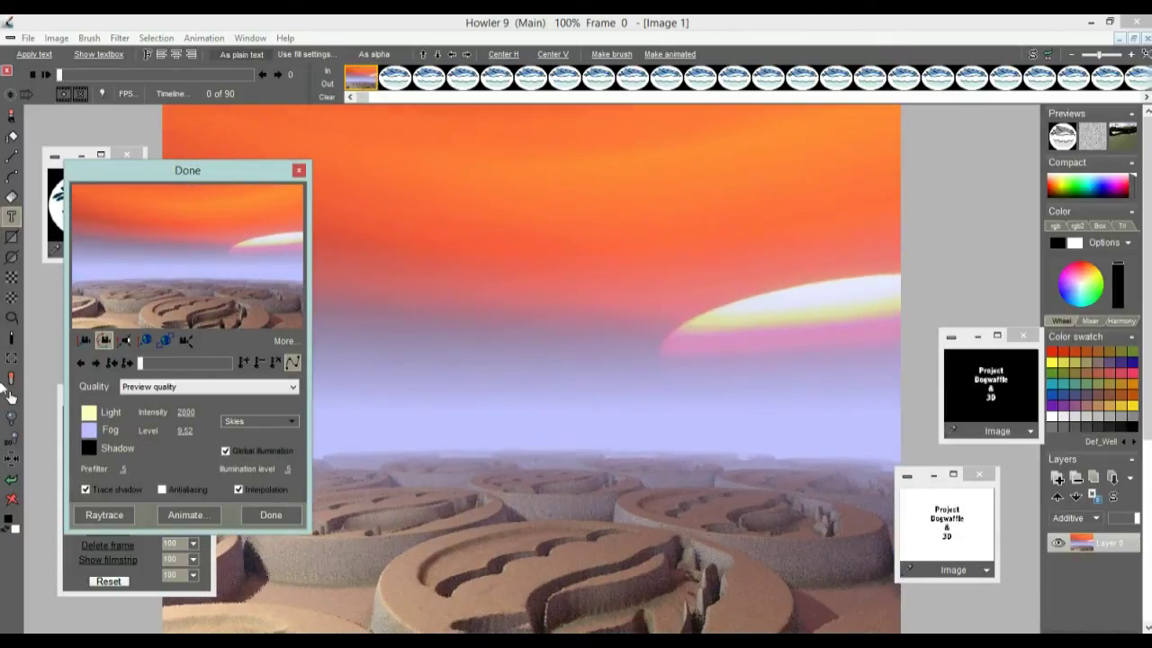
drag(179, 279, 331, 128)
drag(223, 243, 223, 270)
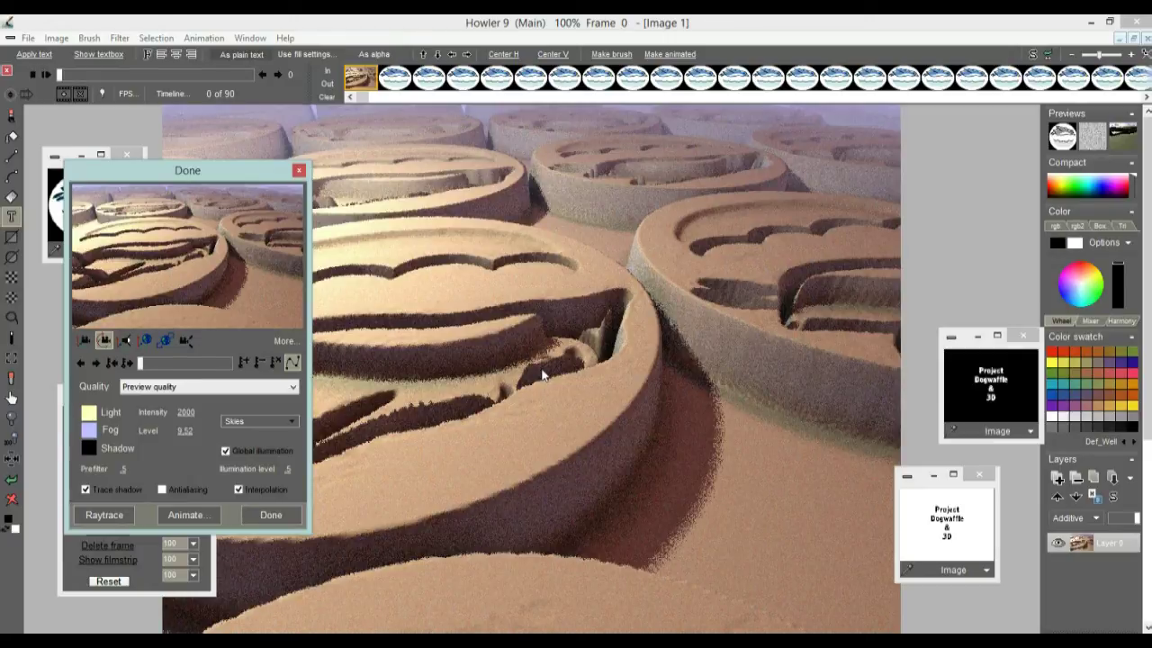
Apply the relief render at High quality and undo it to restore the flat bird logo.
click(158, 388)
click(161, 431)
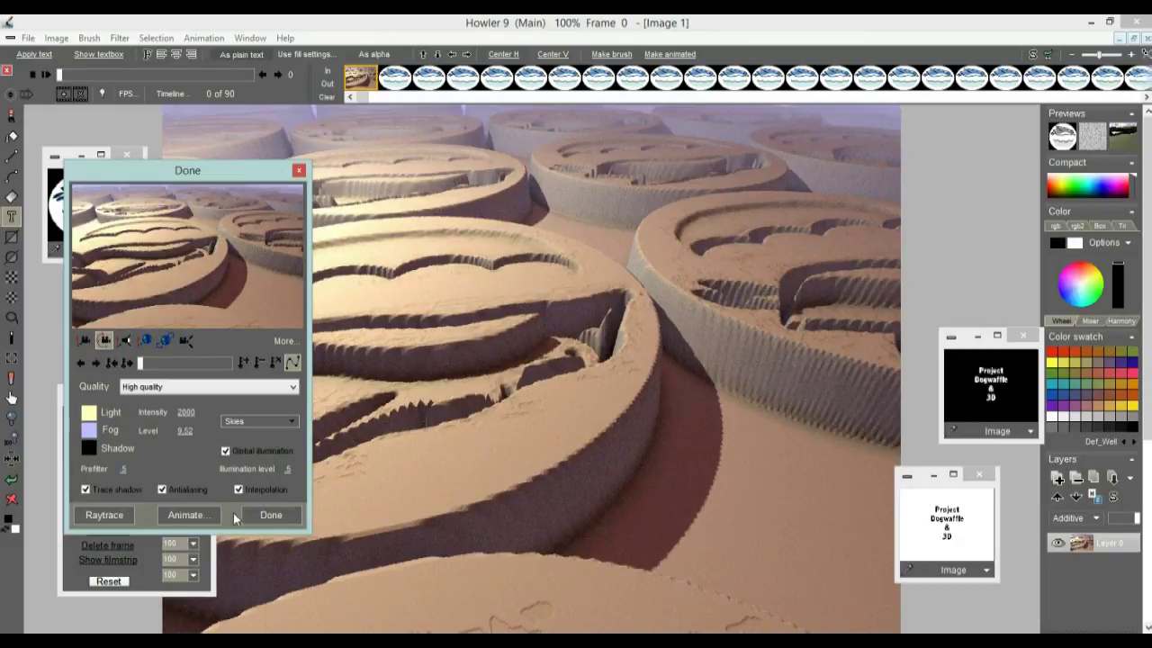
click(269, 516)
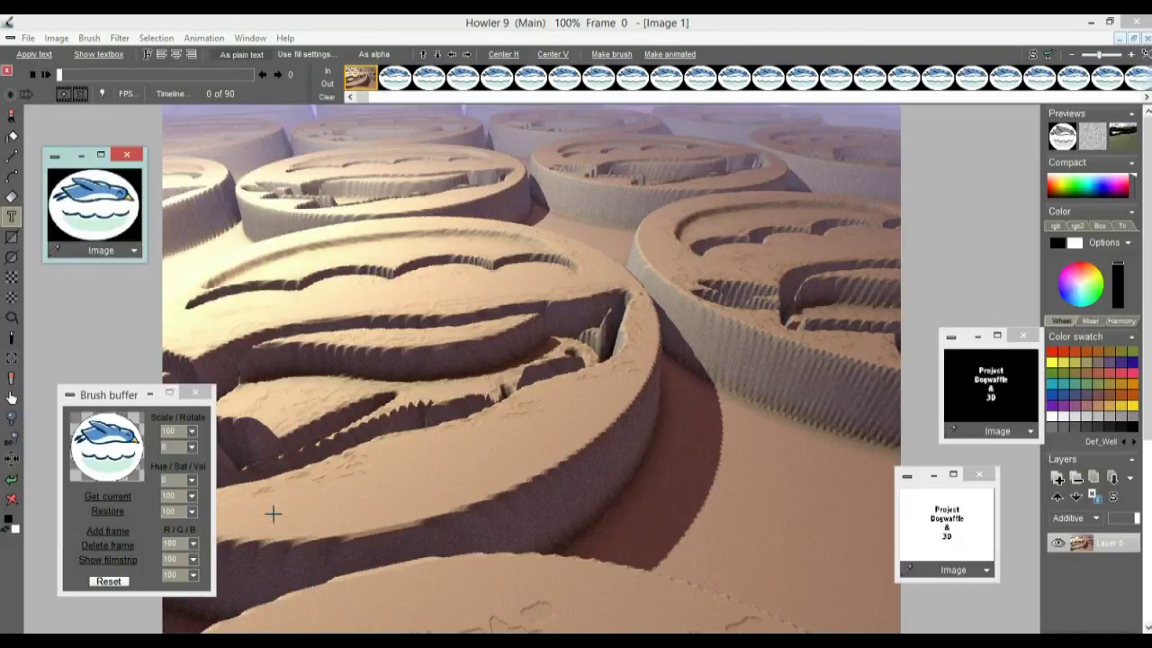
click(11, 479)
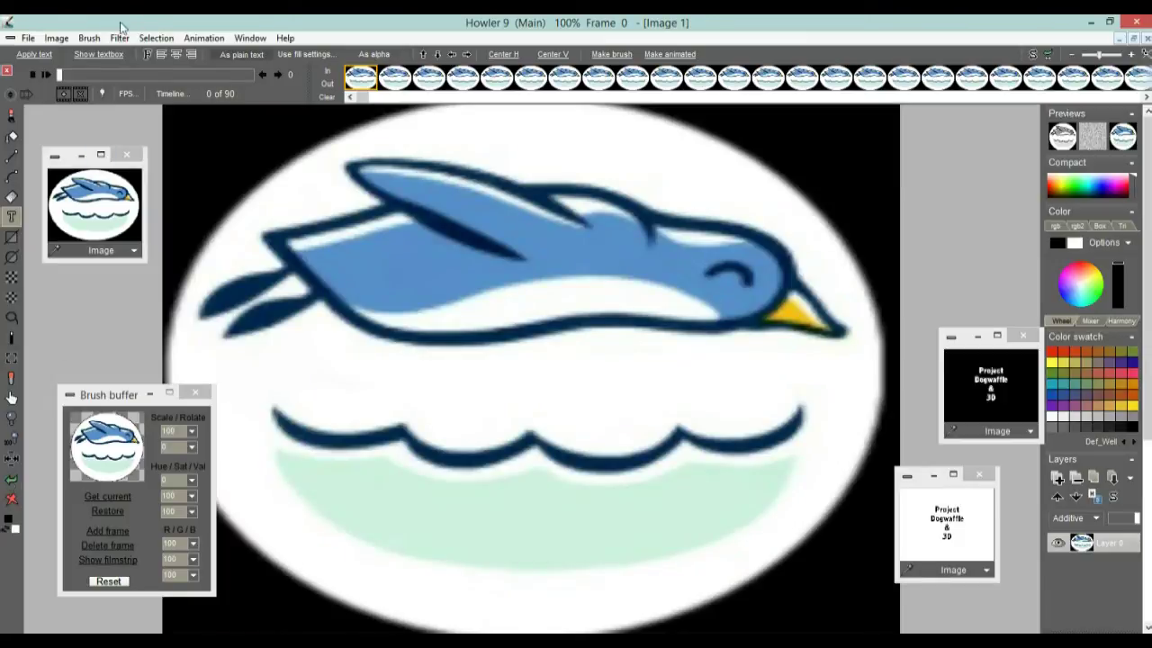
Flip the current bird logo frame vertically without applying the flip to the animation.
click(56, 38)
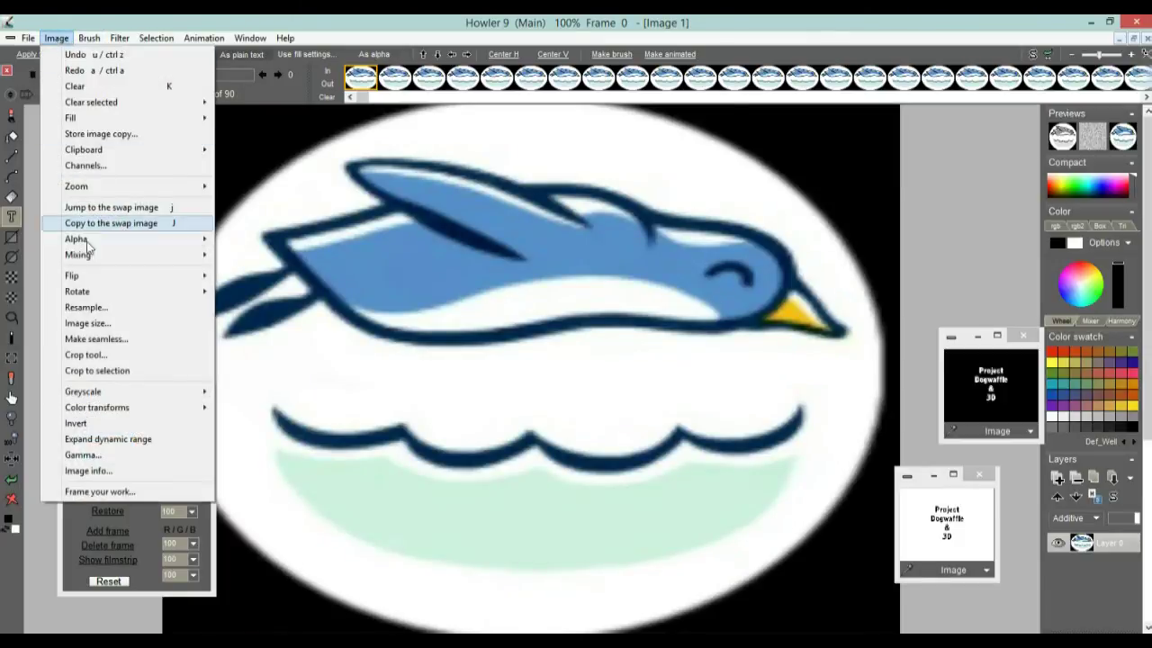
mouse_move(97, 278)
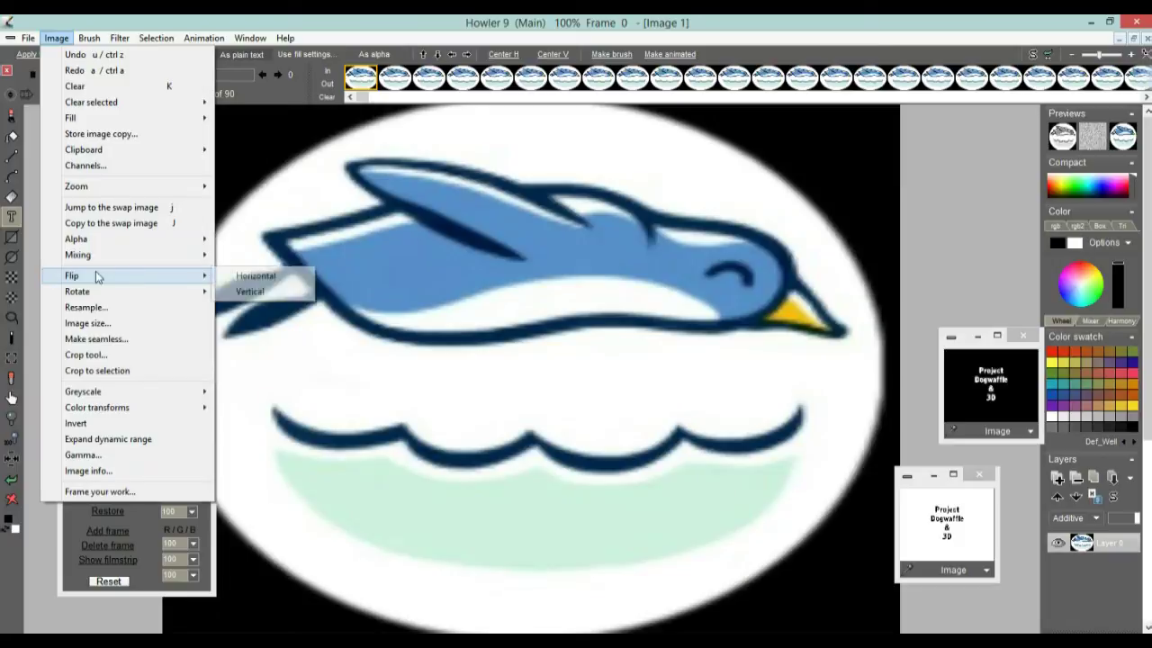
click(249, 291)
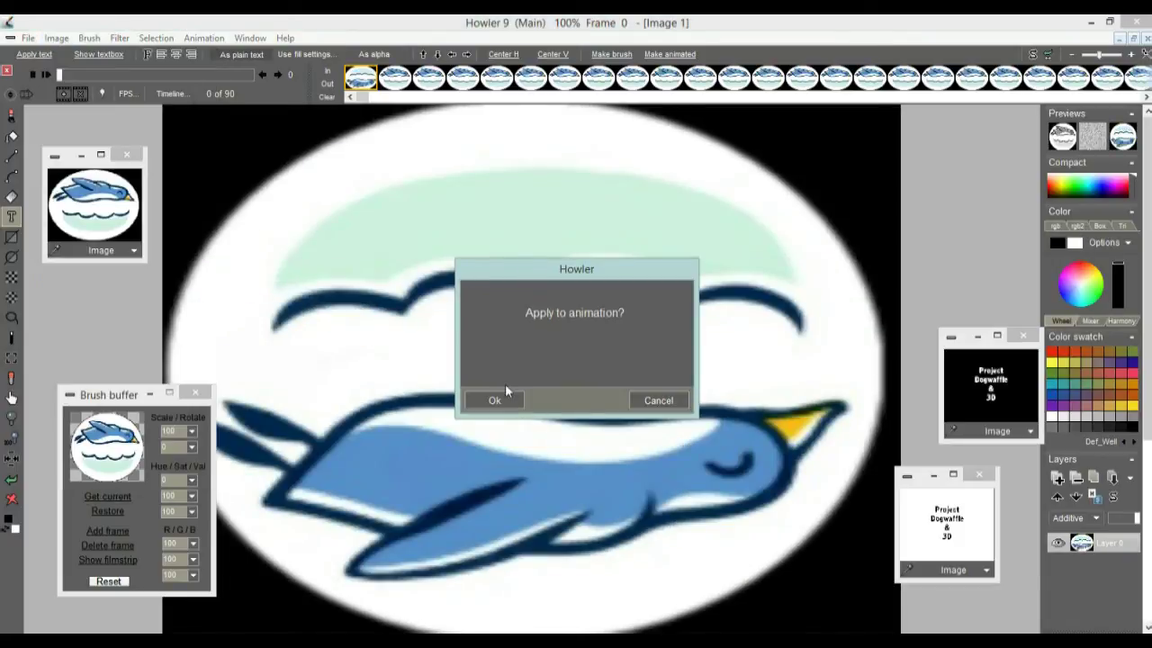
click(658, 400)
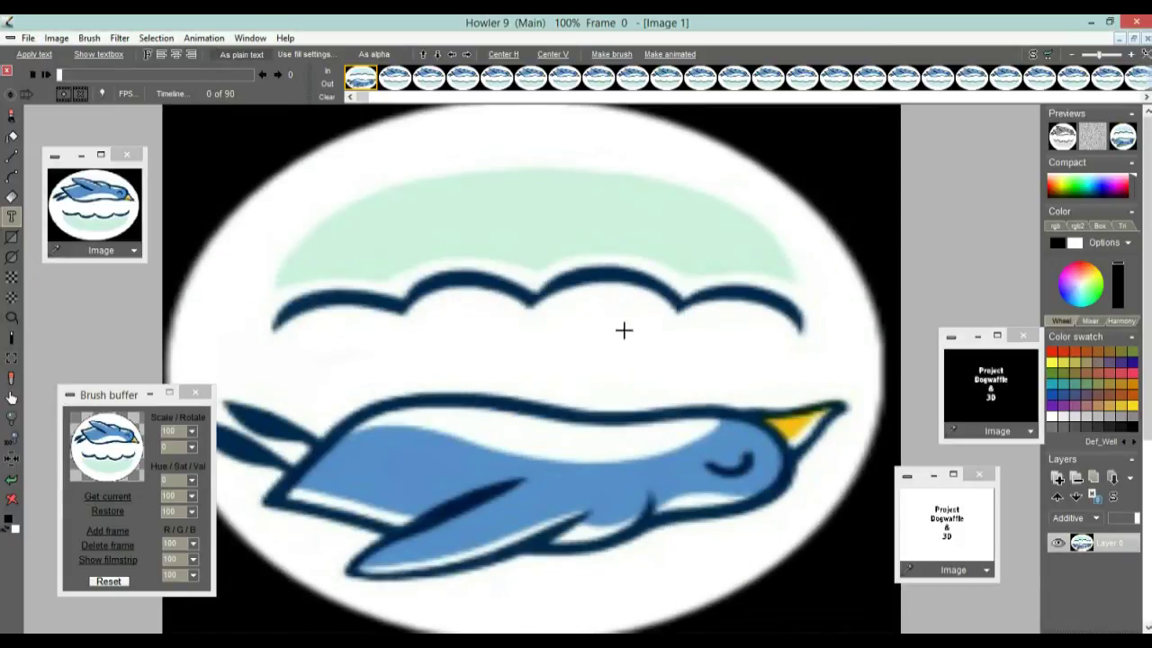
Reopen the Puppy Ray GPU transform filter on the flipped logo and move its window clear of the relief.
click(118, 38)
mouse_move(155, 189)
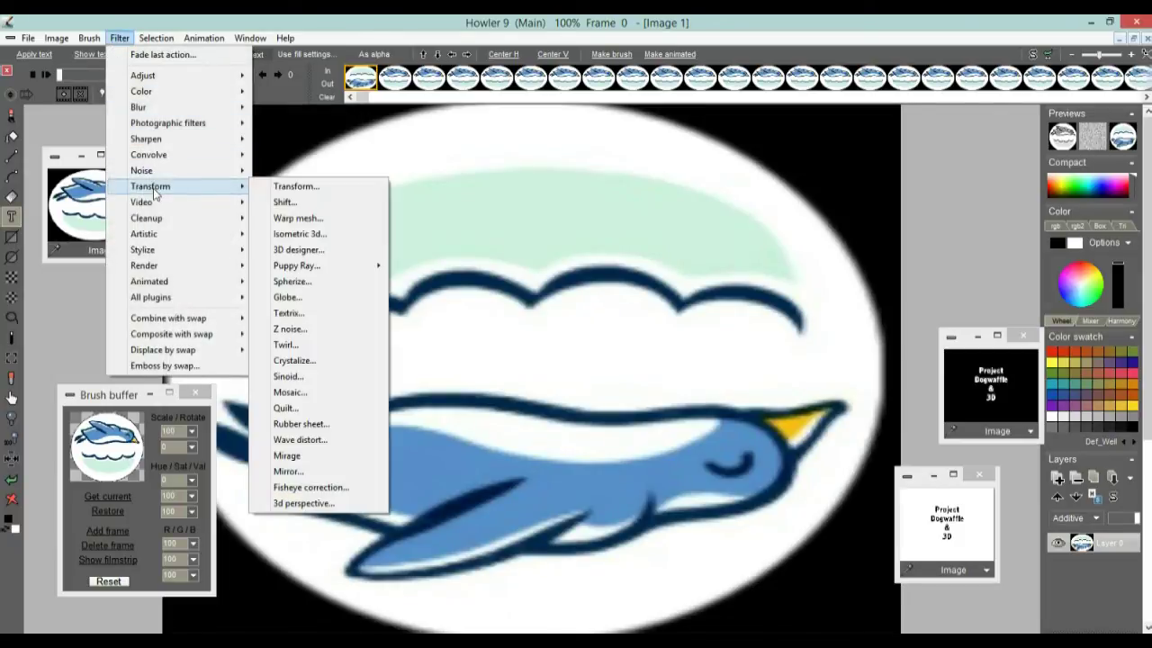
mouse_move(351, 267)
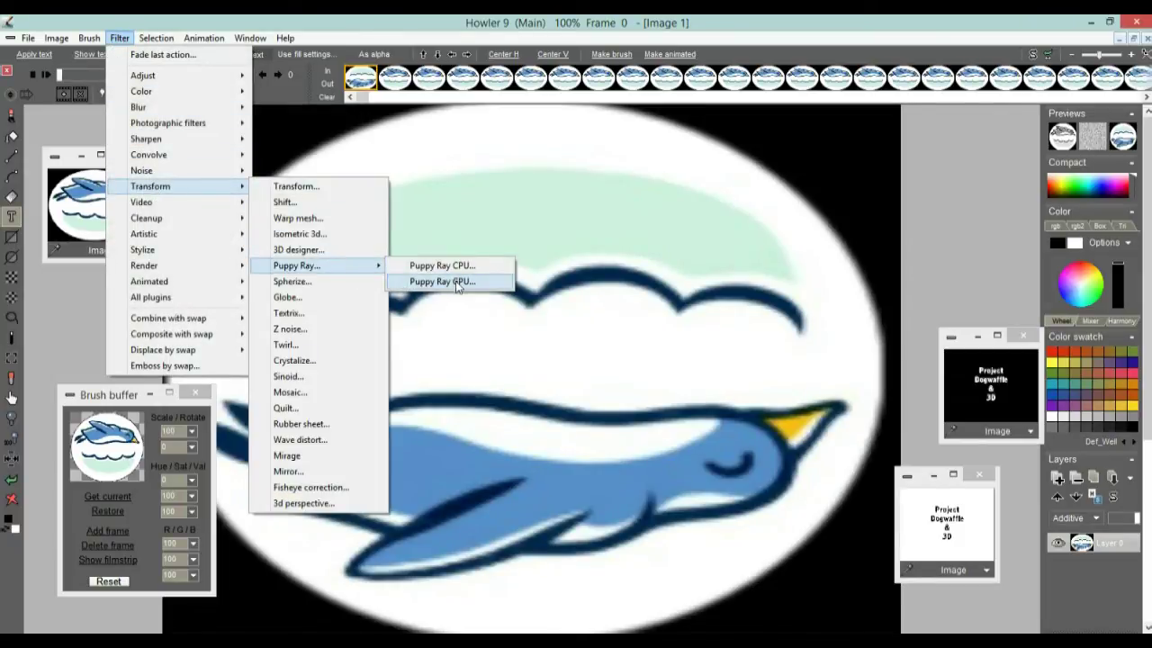
click(454, 281)
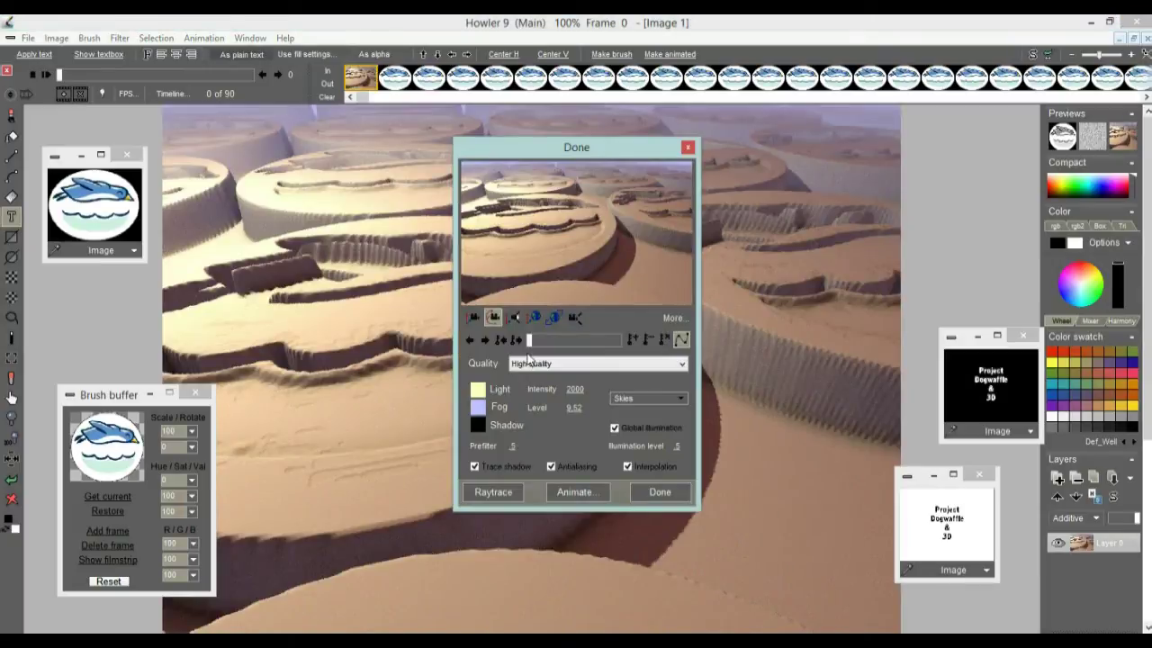
drag(521, 148, 91, 305)
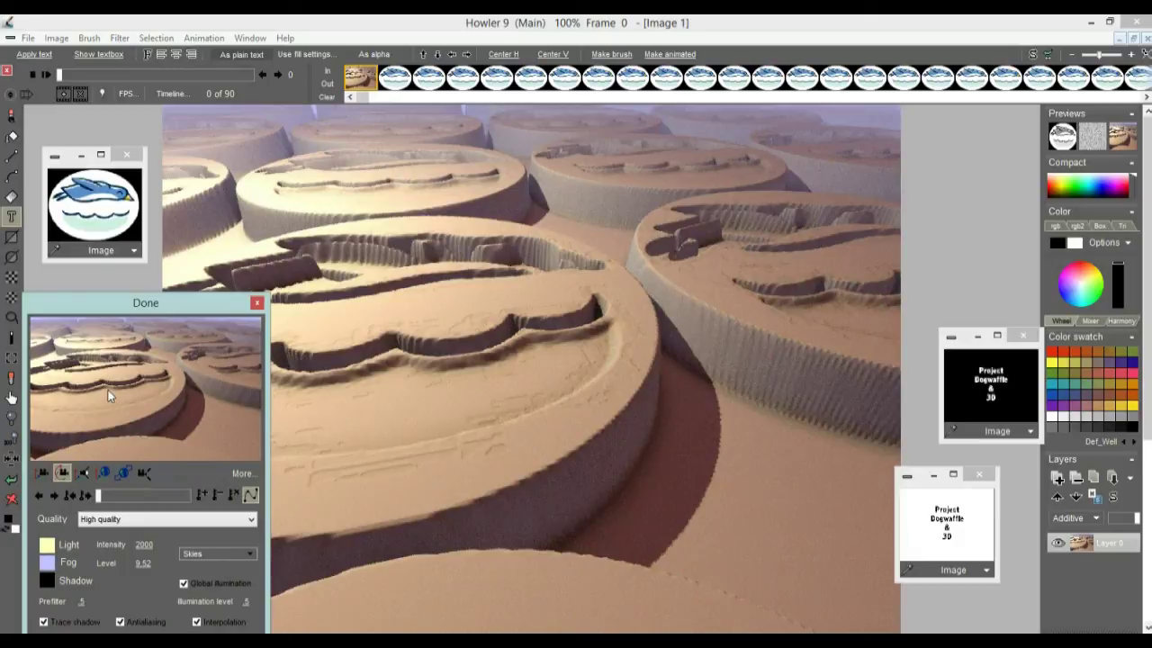
Set the render quality to Medium quality and tilt the camera down toward the nearest bird relief.
drag(175, 358, 133, 523)
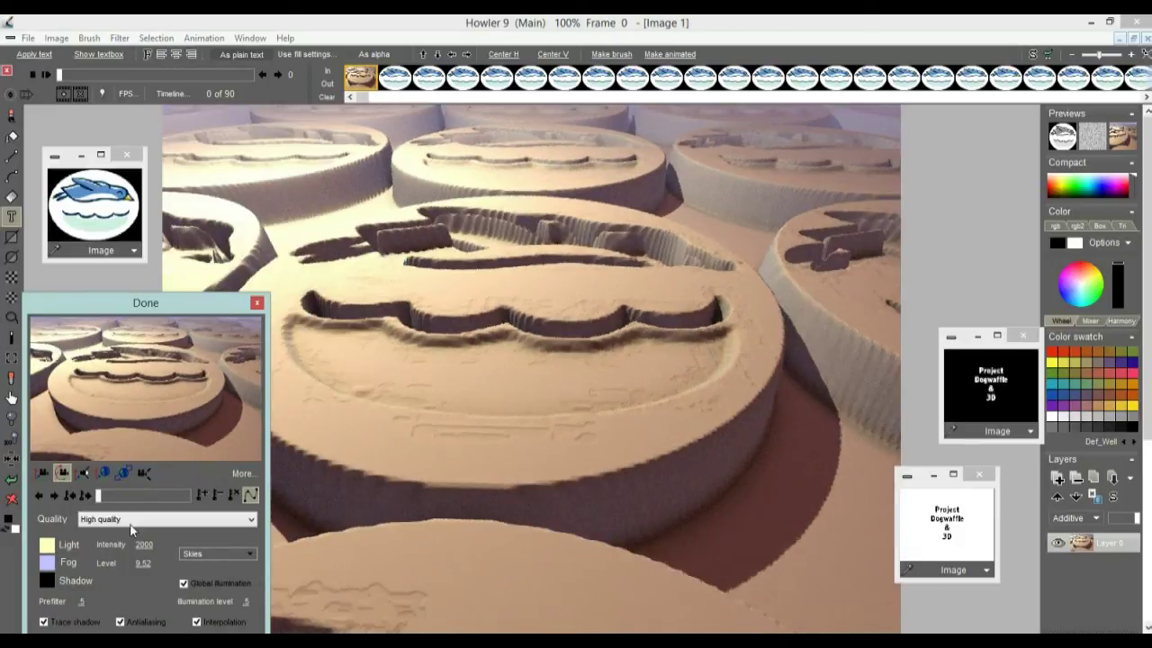
click(130, 521)
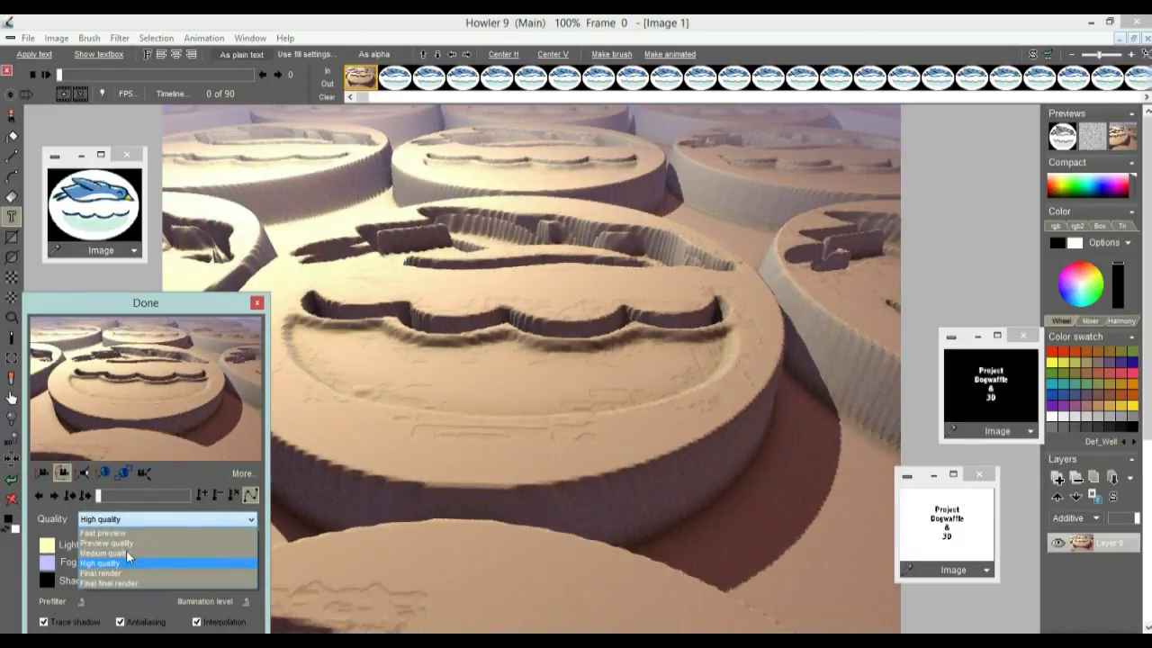
click(127, 554)
drag(110, 388, 141, 469)
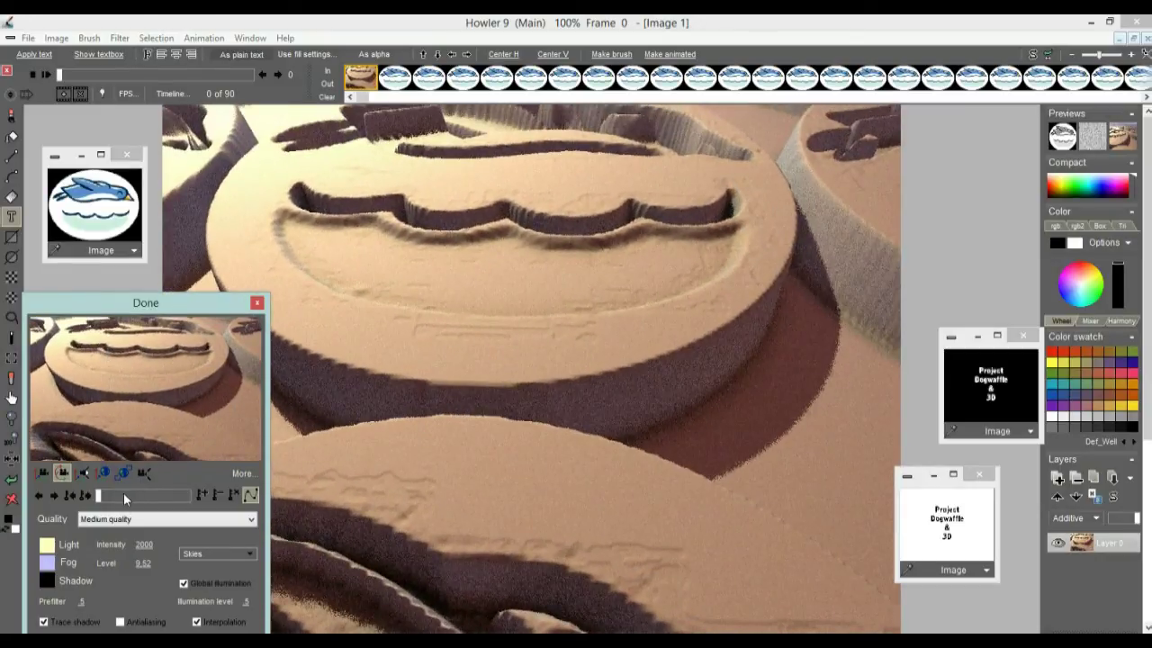
drag(137, 418, 104, 491)
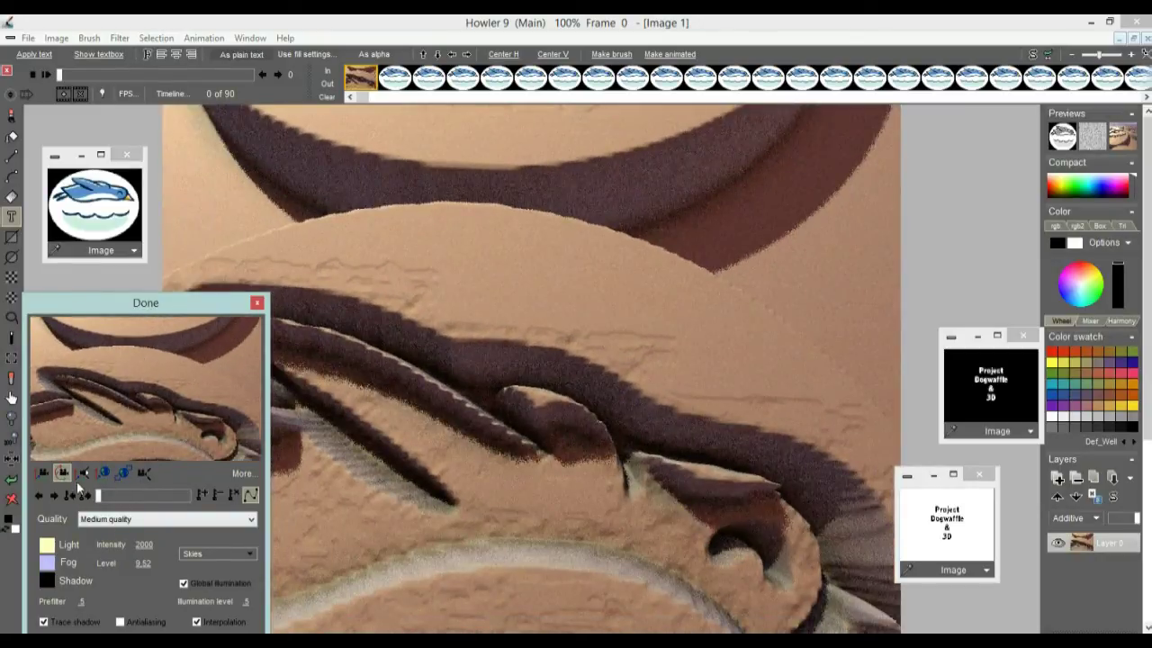
Raise and reposition the camera so one complete bird logo relief is framed near the canvas centre.
click(42, 472)
drag(115, 454, 167, 351)
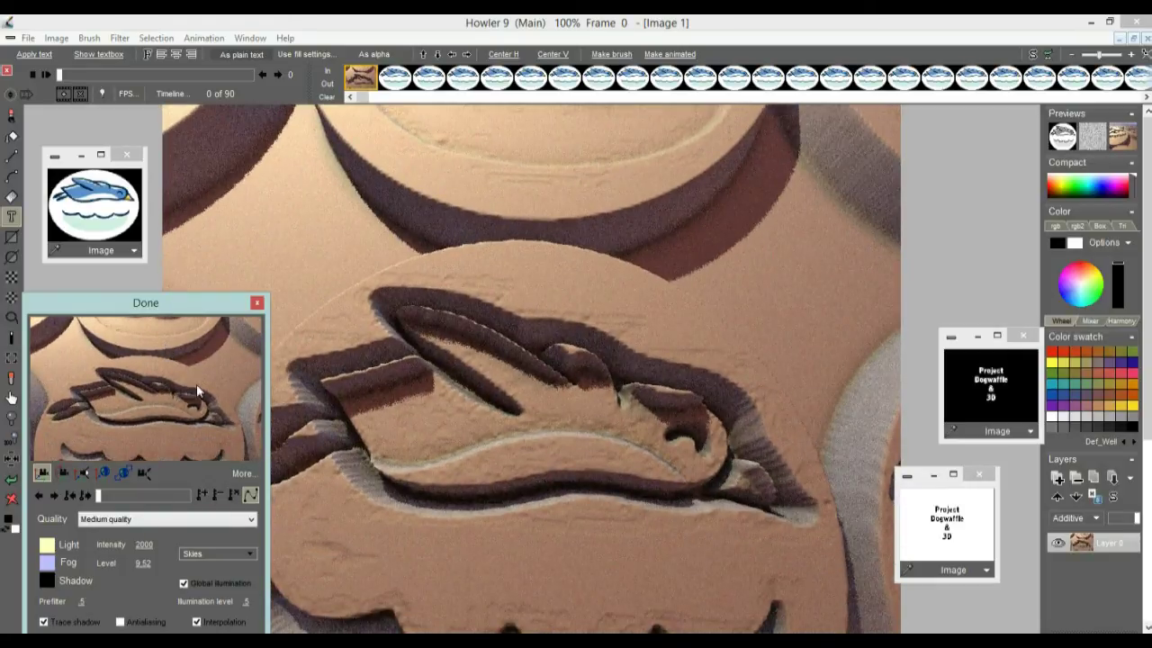
mouse_move(124, 407)
mouse_down()
mouse_move(154, 415)
mouse_move(158, 364)
mouse_move(153, 383)
mouse_move(137, 382)
mouse_move(123, 327)
mouse_move(137, 393)
mouse_up()
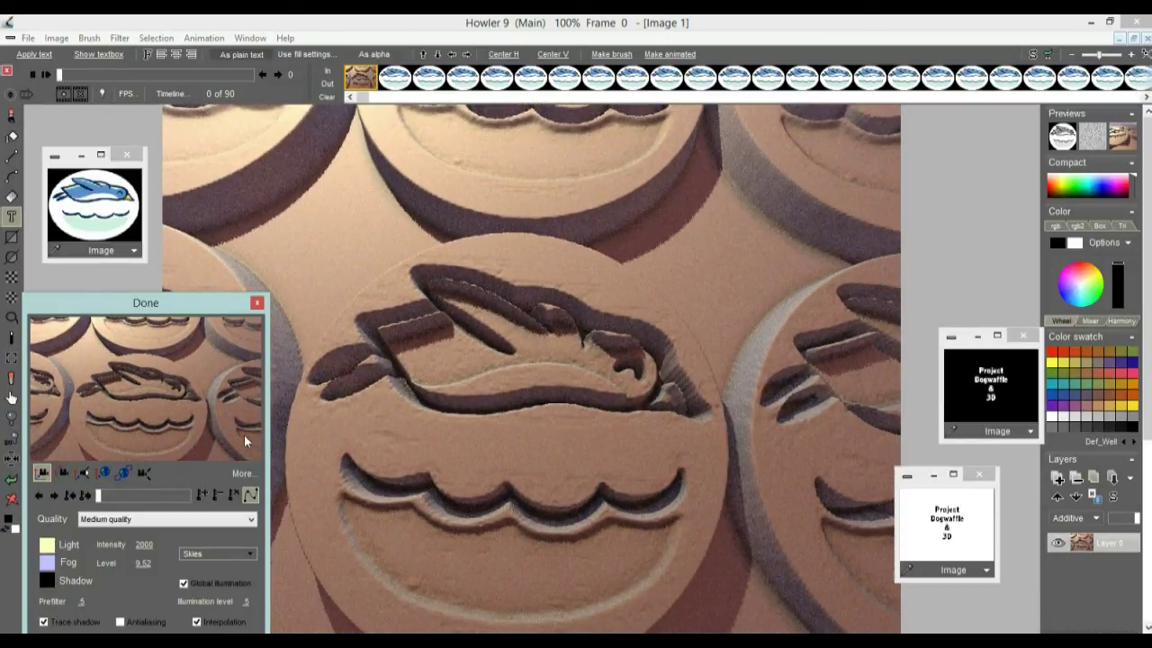
drag(145, 422, 139, 325)
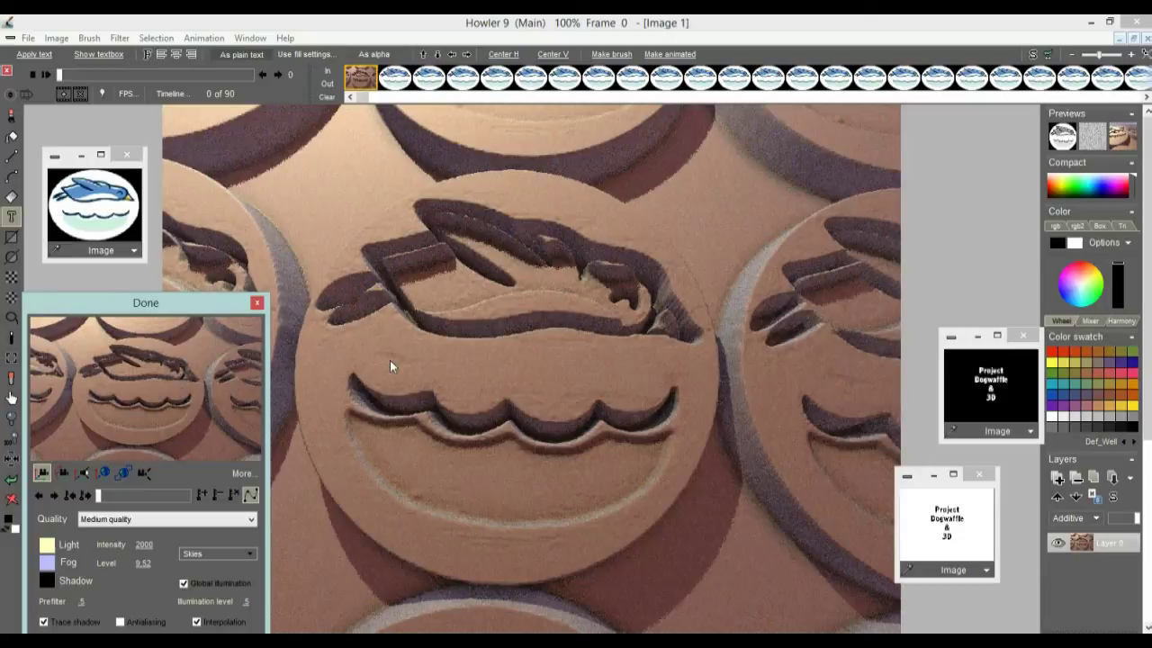
Accept the Medium quality relief render and undo it to restore the flipped flat logo.
drag(137, 303, 140, 259)
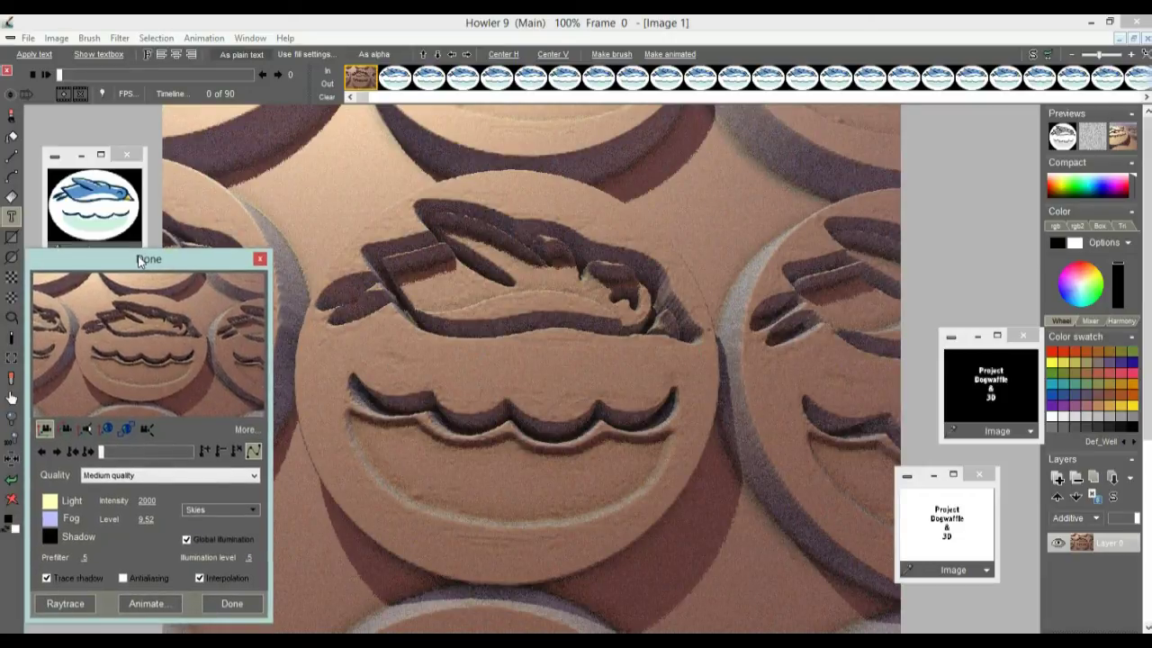
click(231, 604)
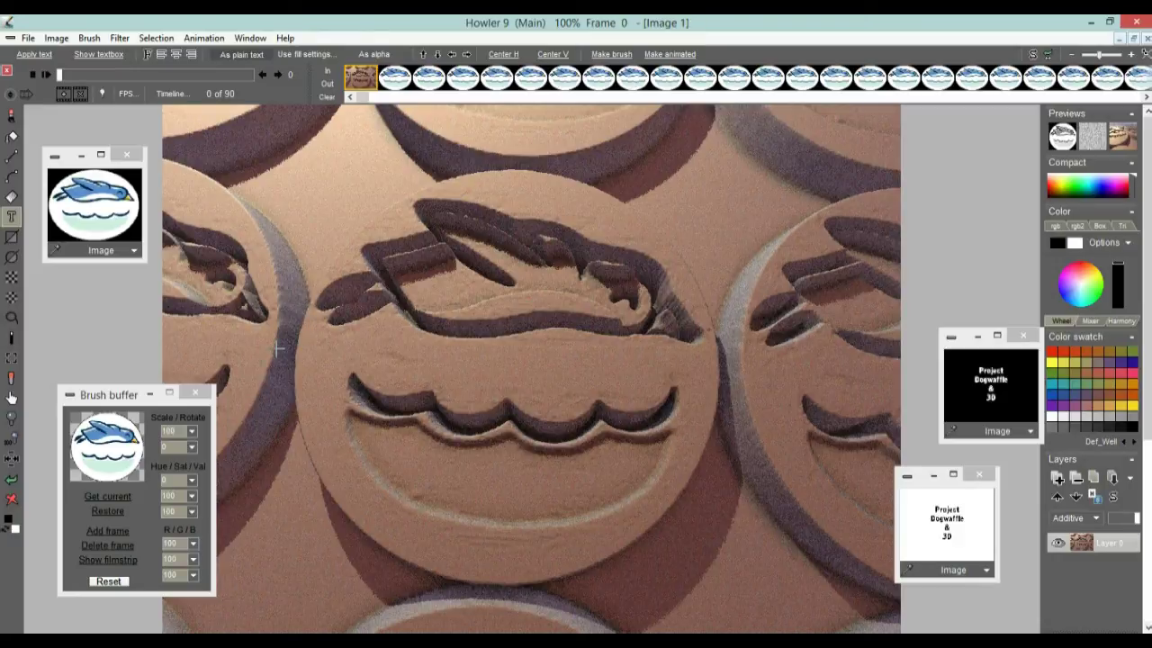
click(12, 486)
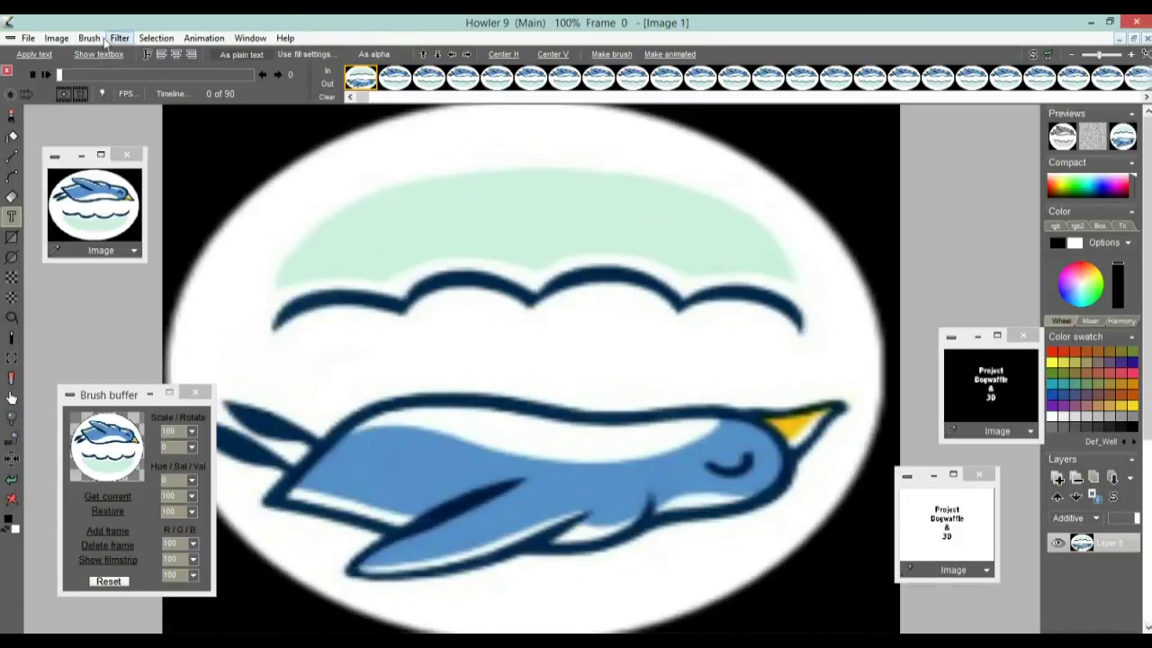
Copy the flipped bird logo to the swap image and check layer mixing by toggling it on and off.
click(56, 38)
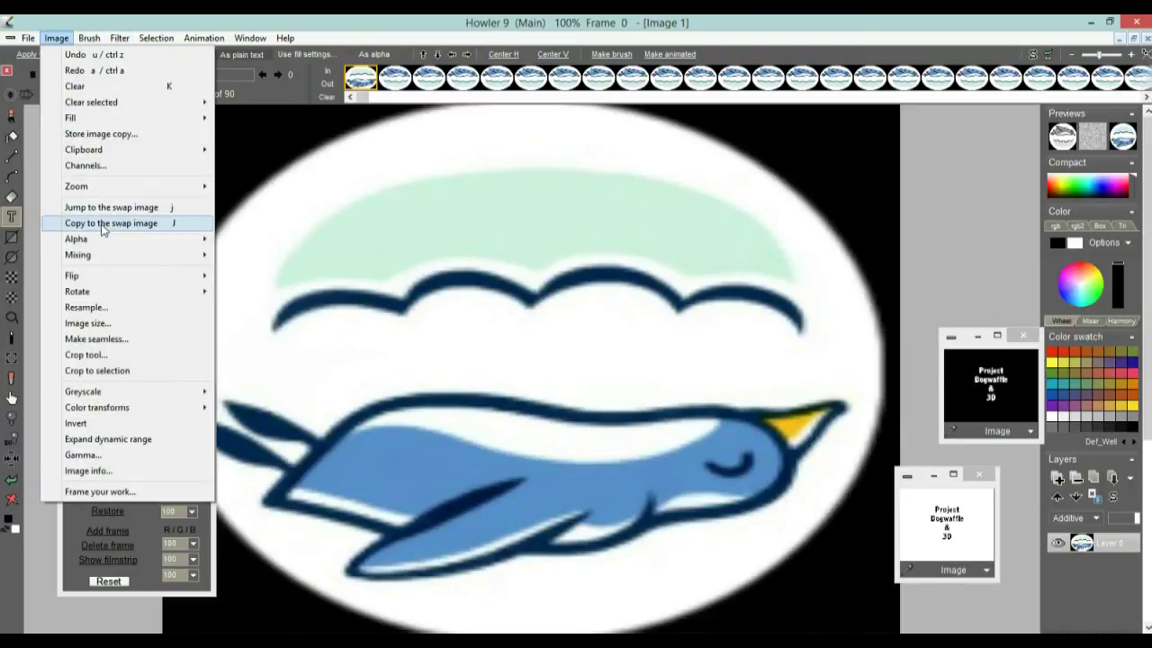
click(139, 224)
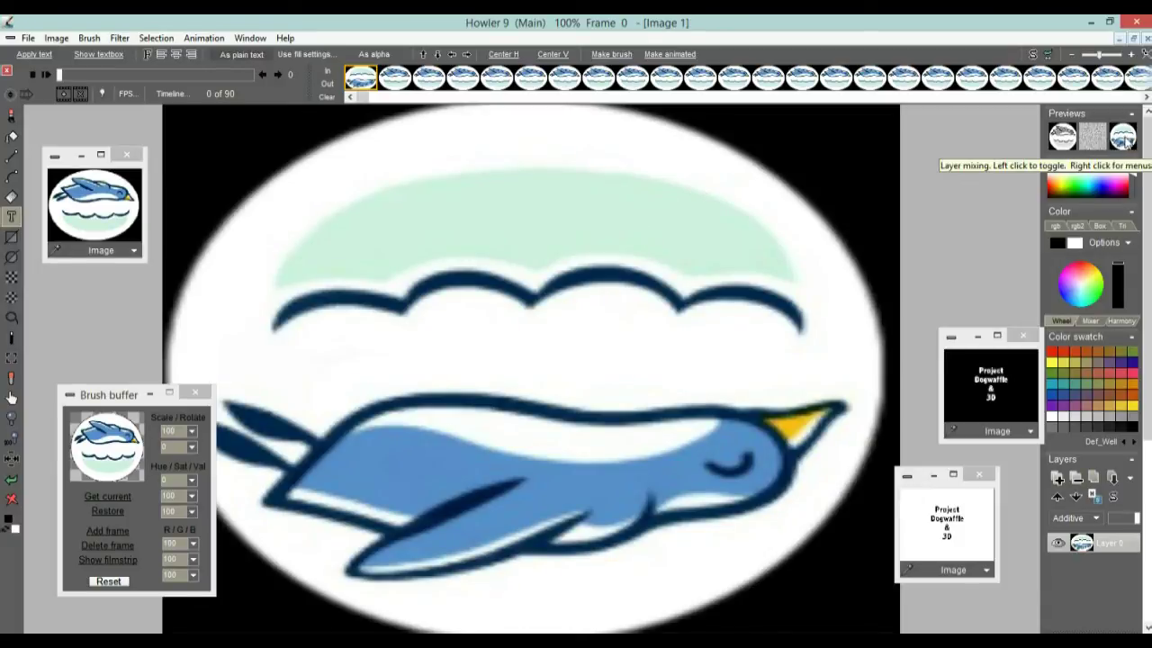
click(1124, 137)
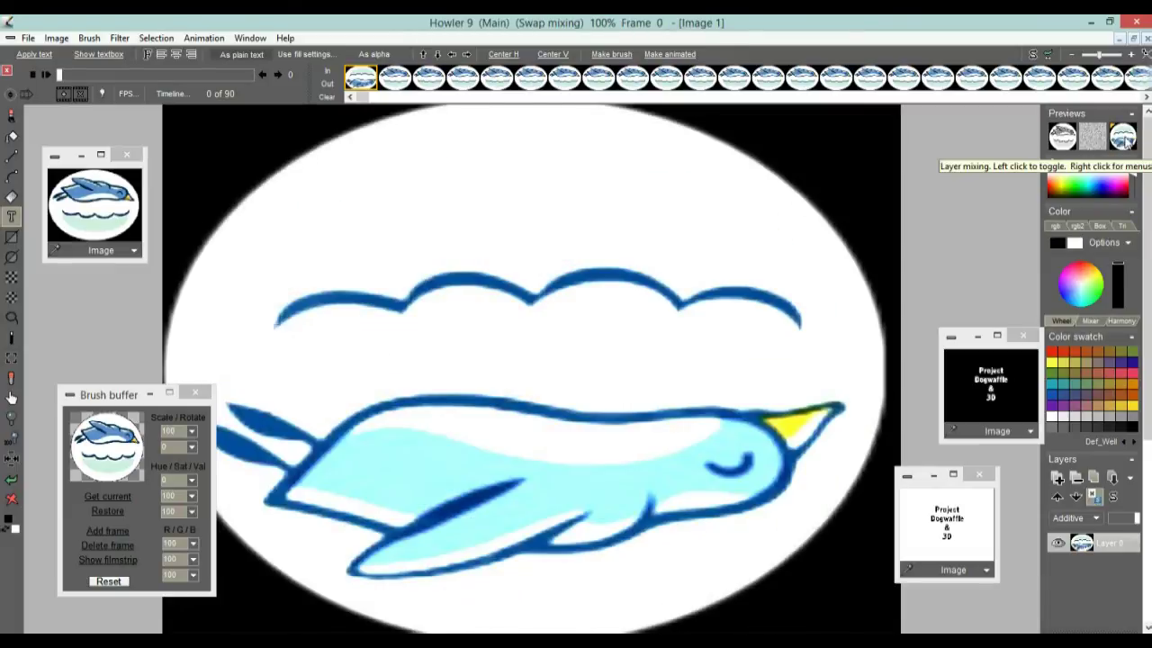
click(1125, 137)
click(1125, 137)
click(1125, 137)
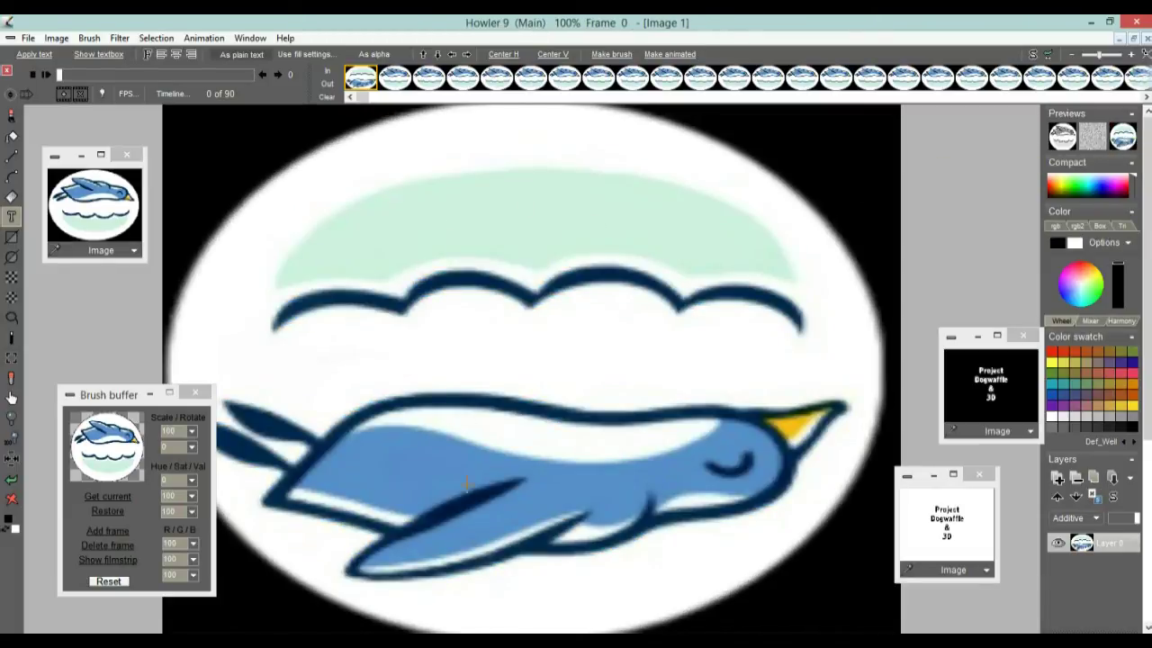
Switch back and forth between the main and swap images to compare their contents.
click(1033, 55)
click(1034, 55)
click(1034, 55)
click(1034, 55)
click(56, 38)
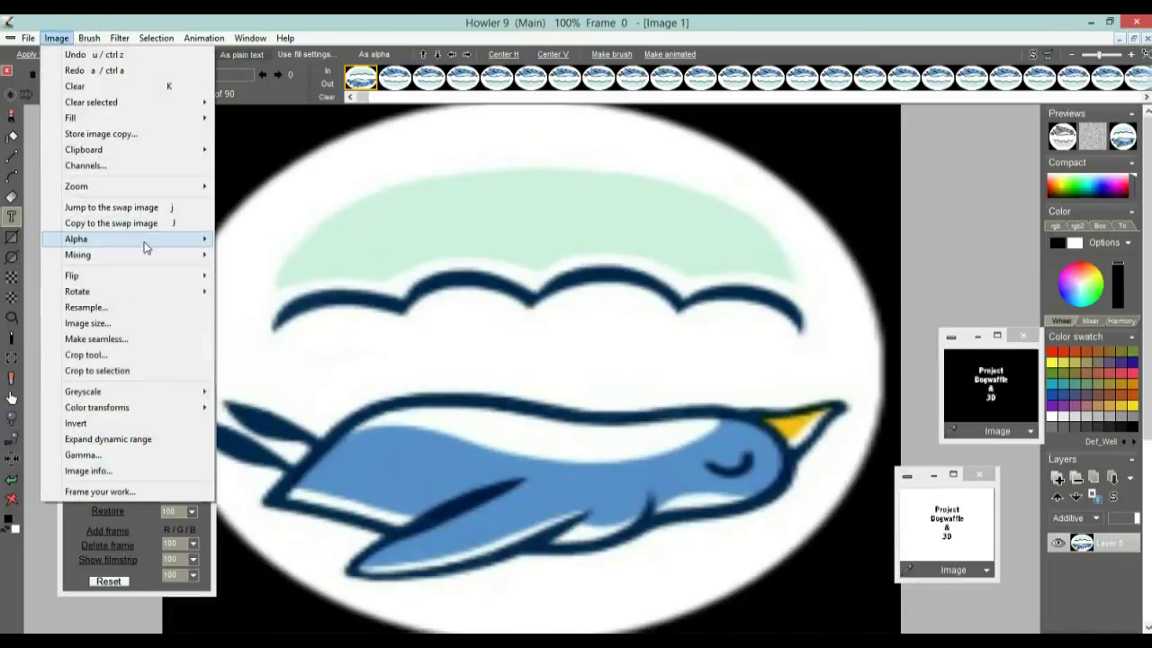
click(176, 212)
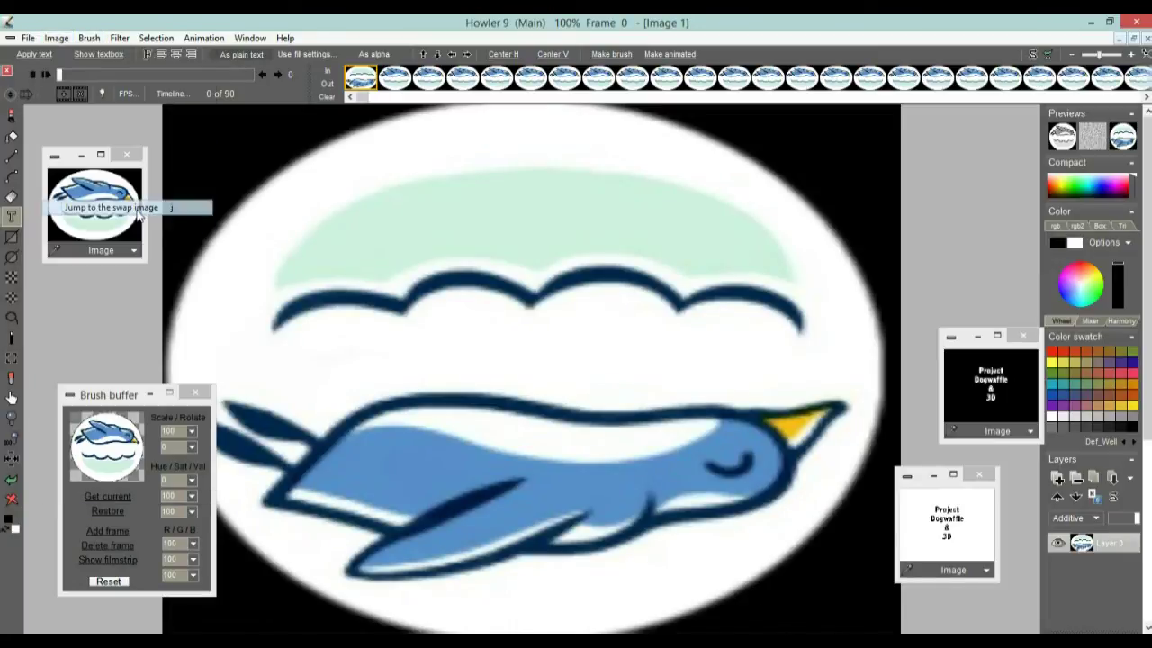
click(54, 39)
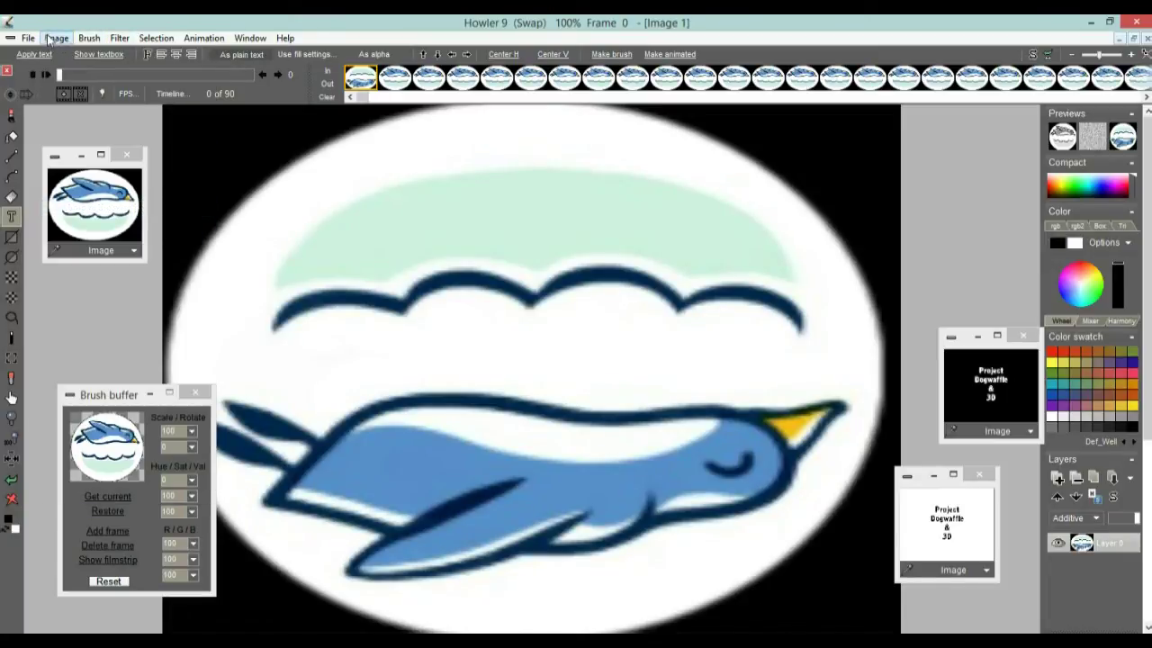
click(135, 208)
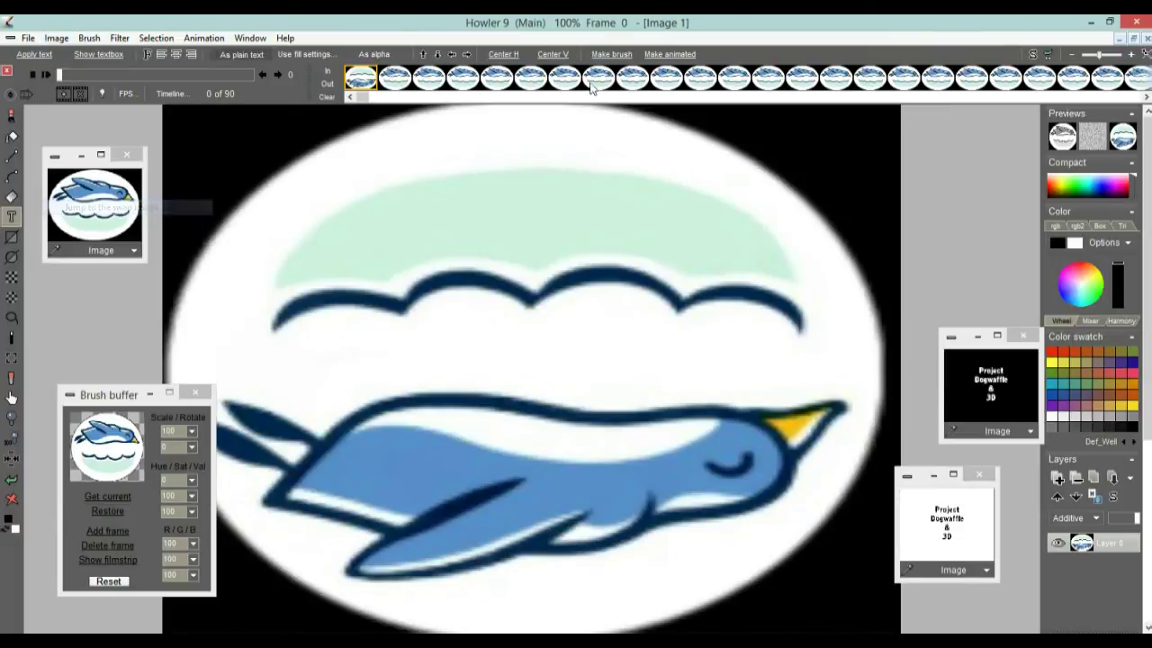
click(1033, 55)
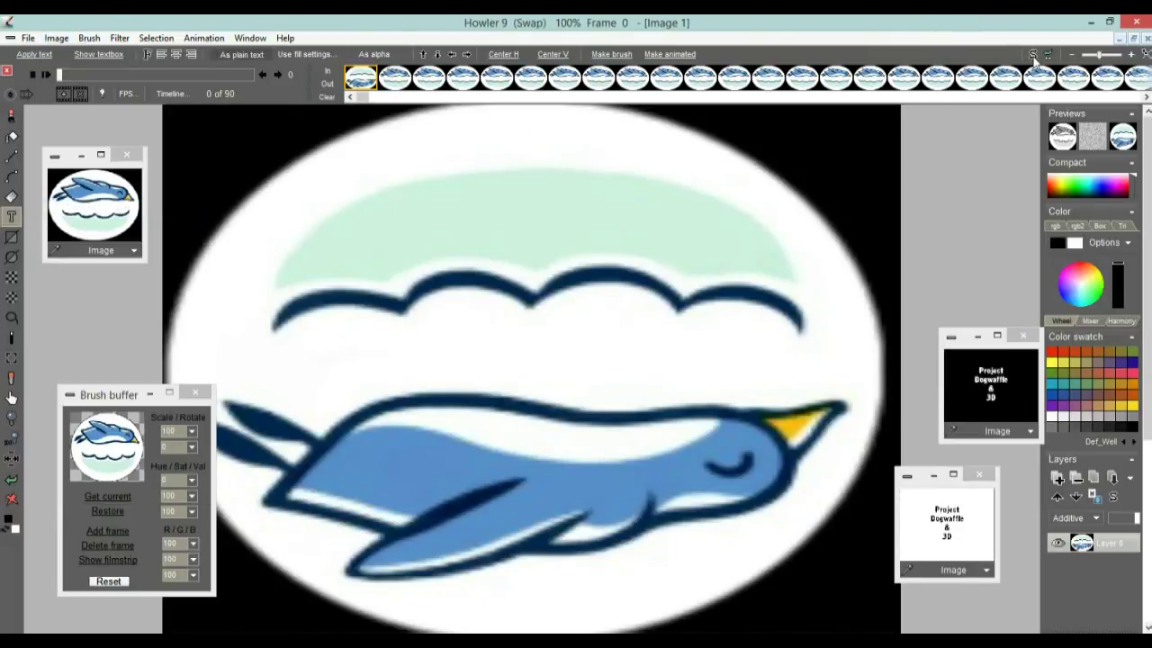
click(1033, 55)
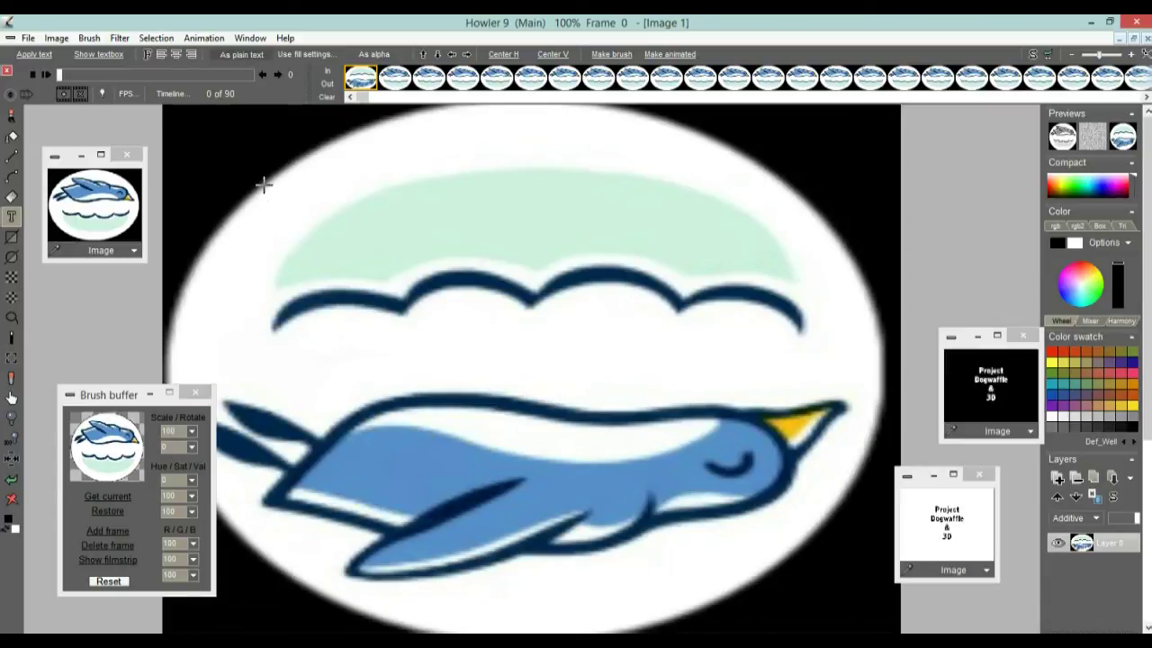
Open Puppy Ray GPU on the flipped bird logo, show its extended settings and flatten the relief with a world Z scale of 0.
click(119, 38)
mouse_move(177, 187)
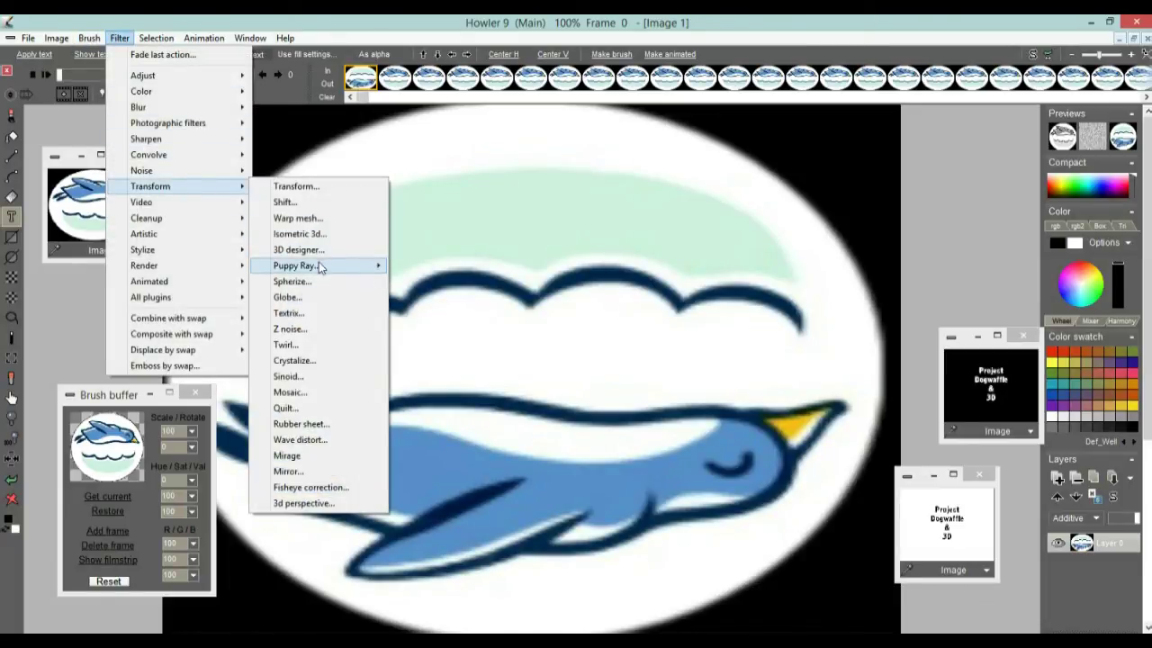
mouse_move(319, 265)
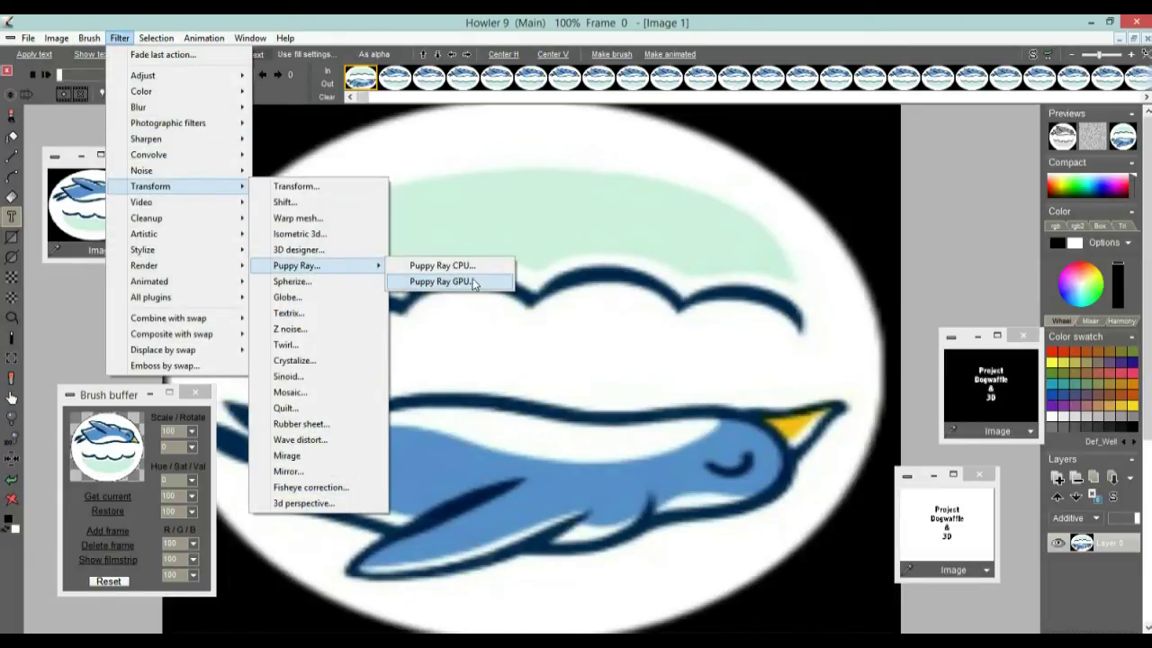
click(441, 282)
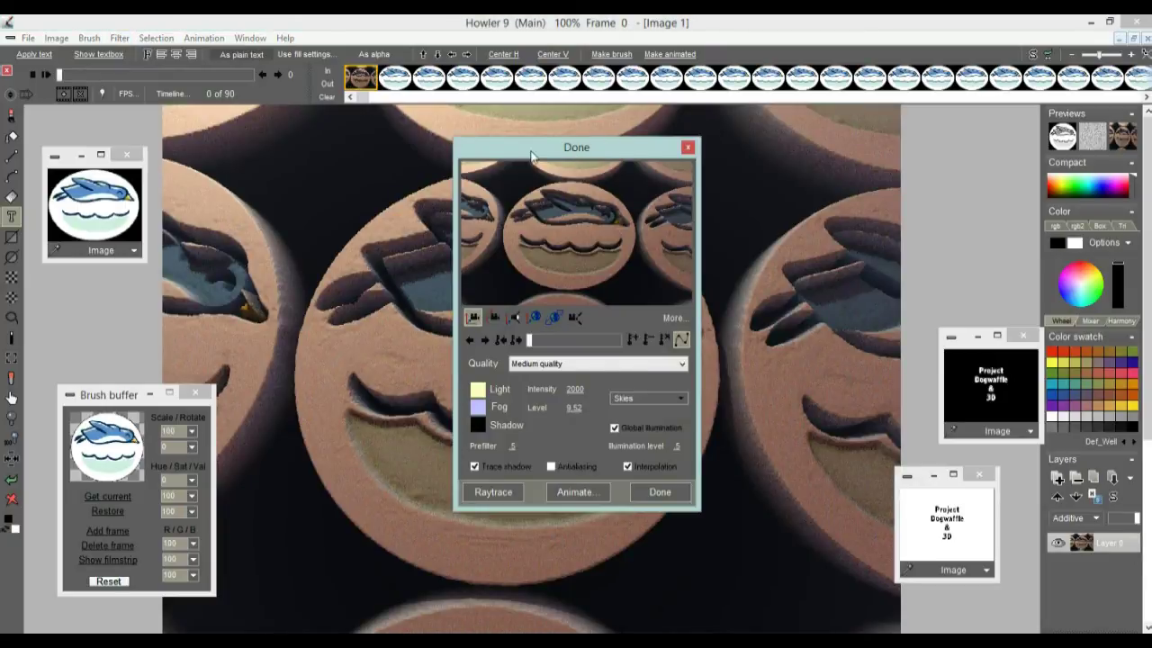
drag(572, 151, 189, 163)
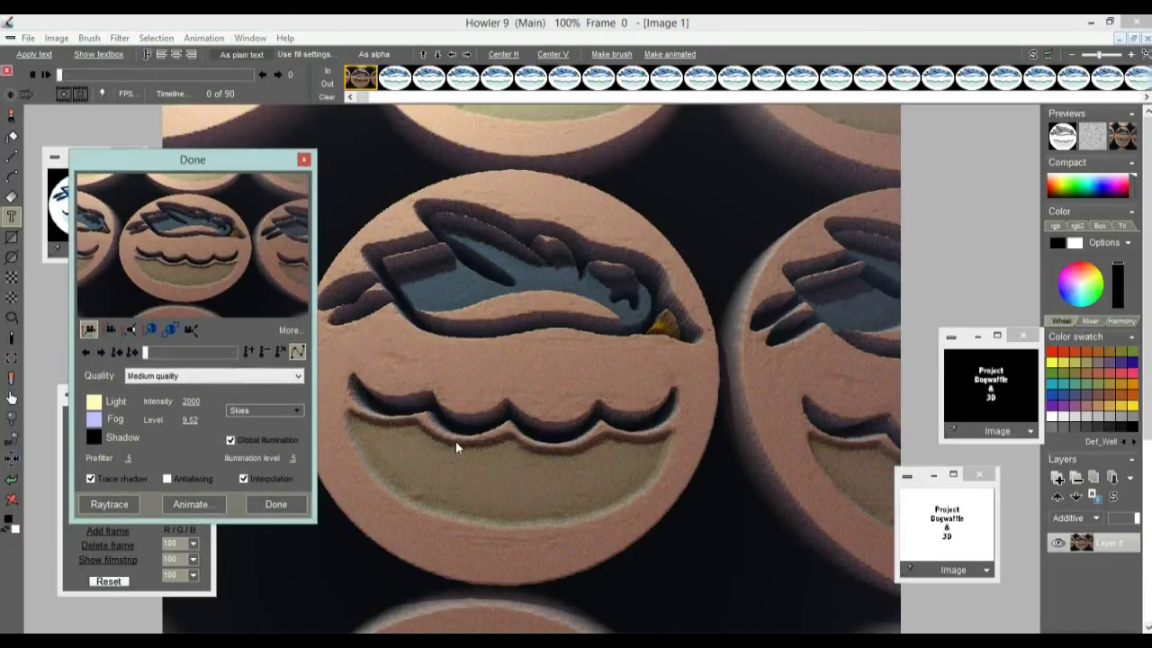
click(289, 330)
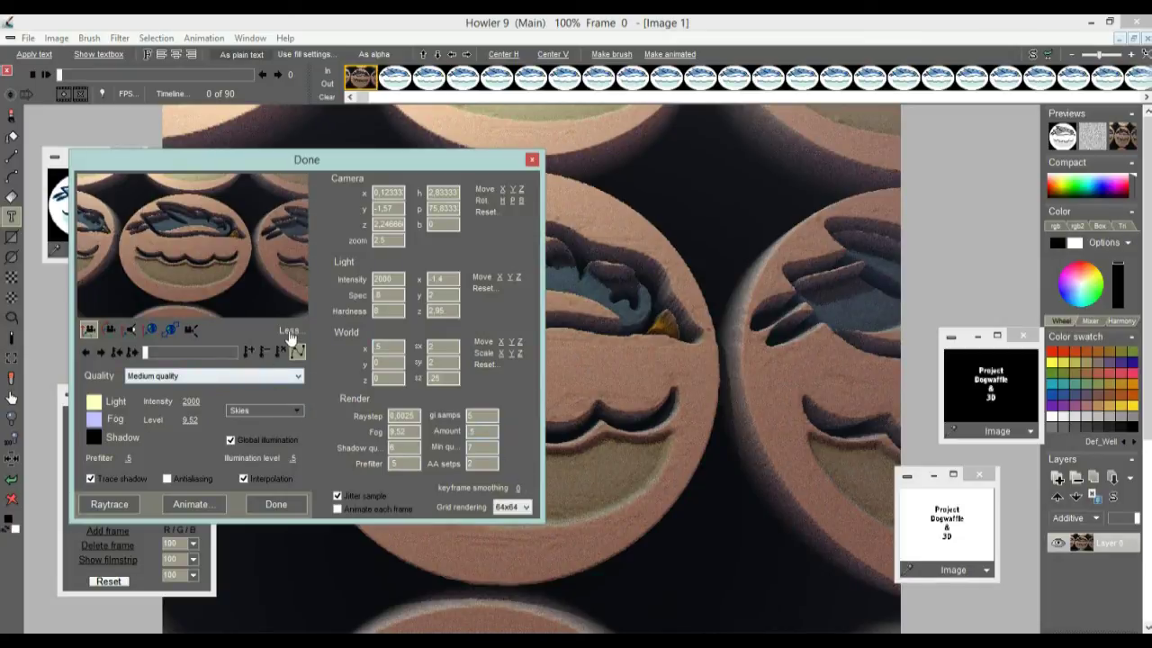
click(520, 352)
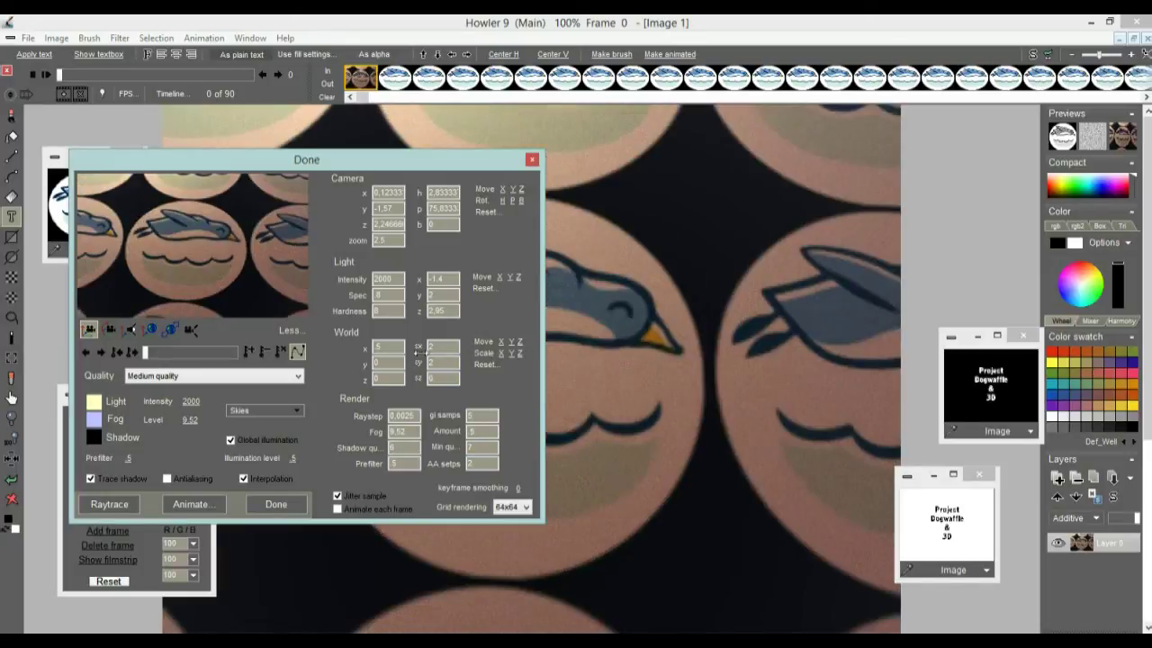
drag(258, 162, 262, 237)
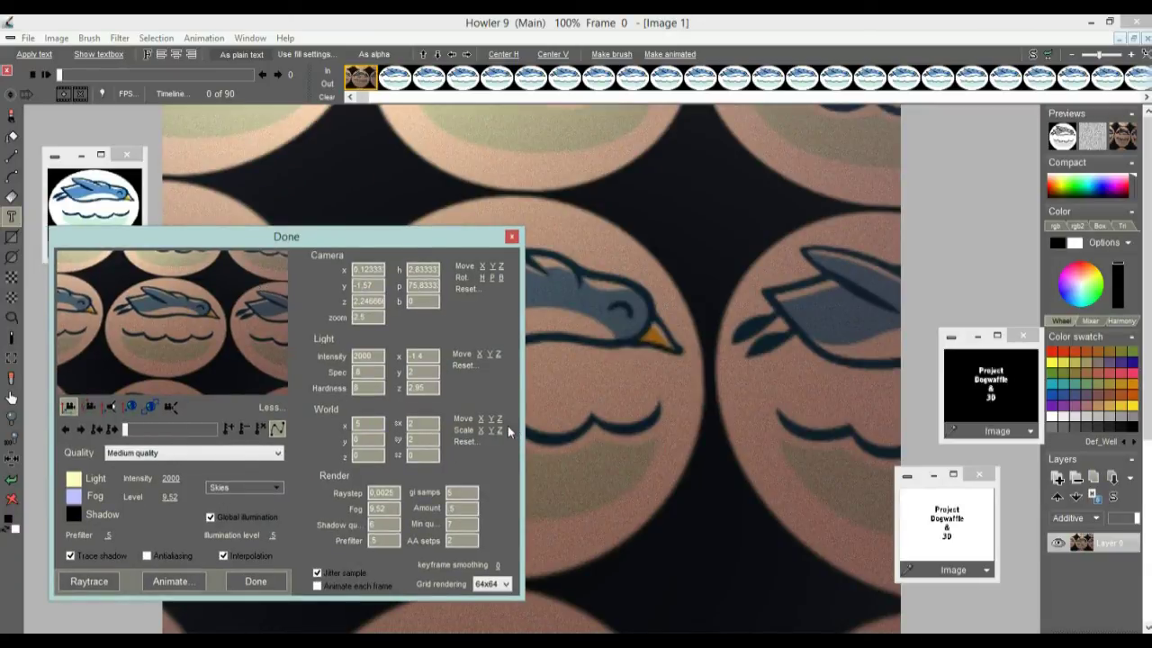
drag(501, 429, 390, 452)
Raise the illumination level to 1.2 and use the bird logo image as the sky.
drag(274, 535, 320, 534)
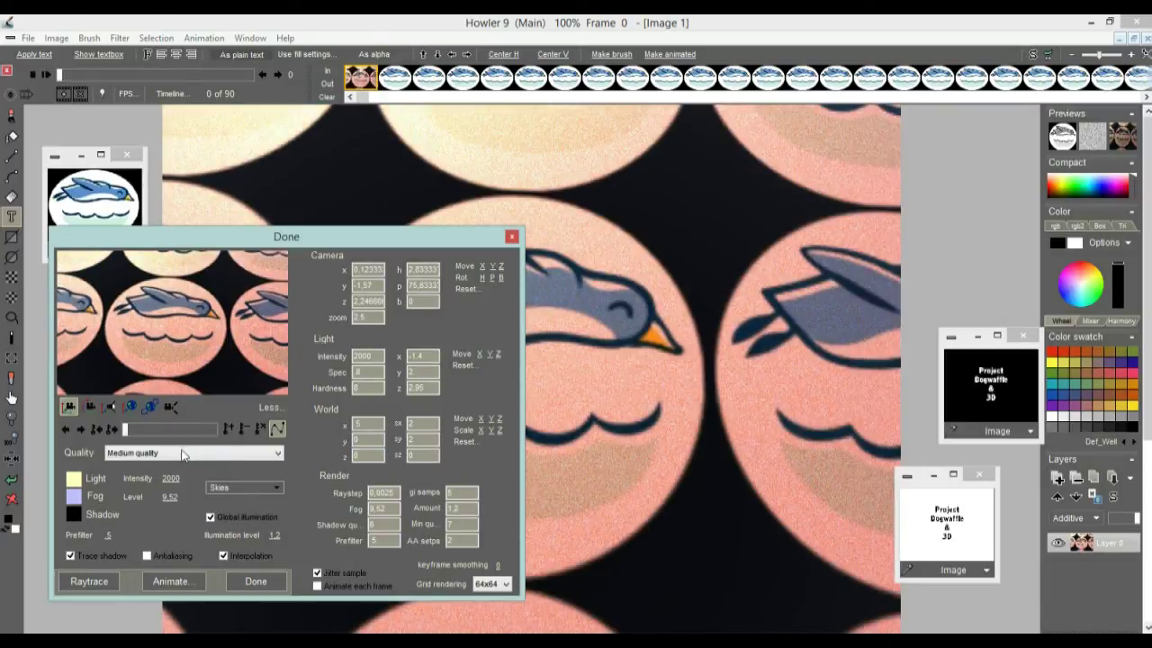
click(241, 488)
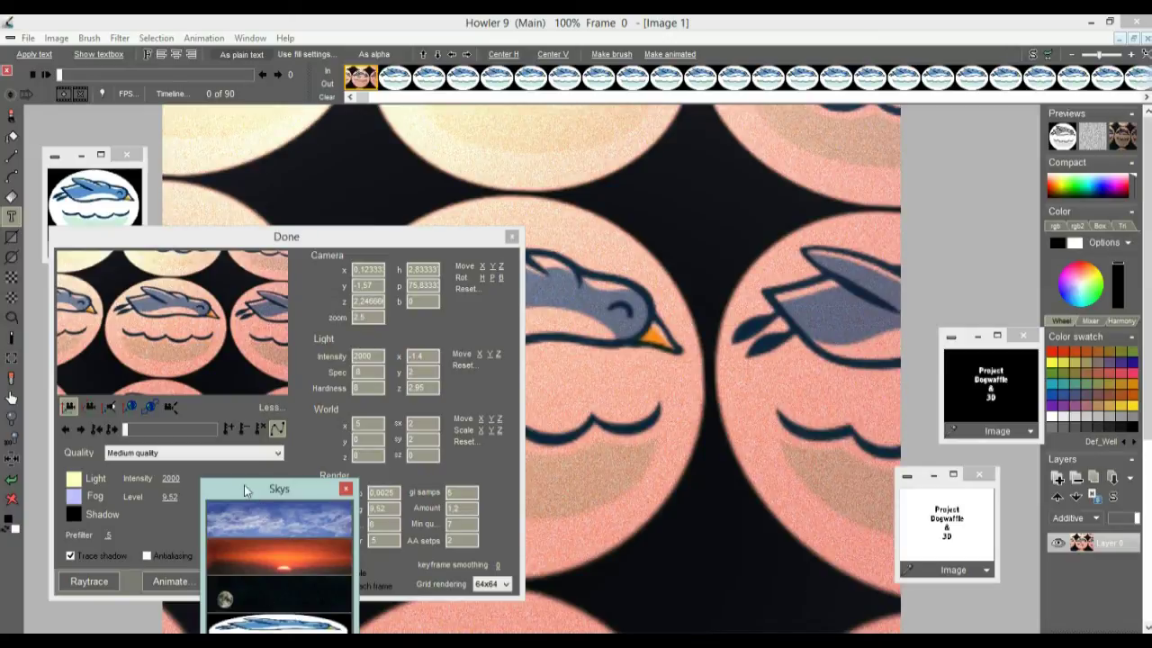
drag(245, 487, 256, 390)
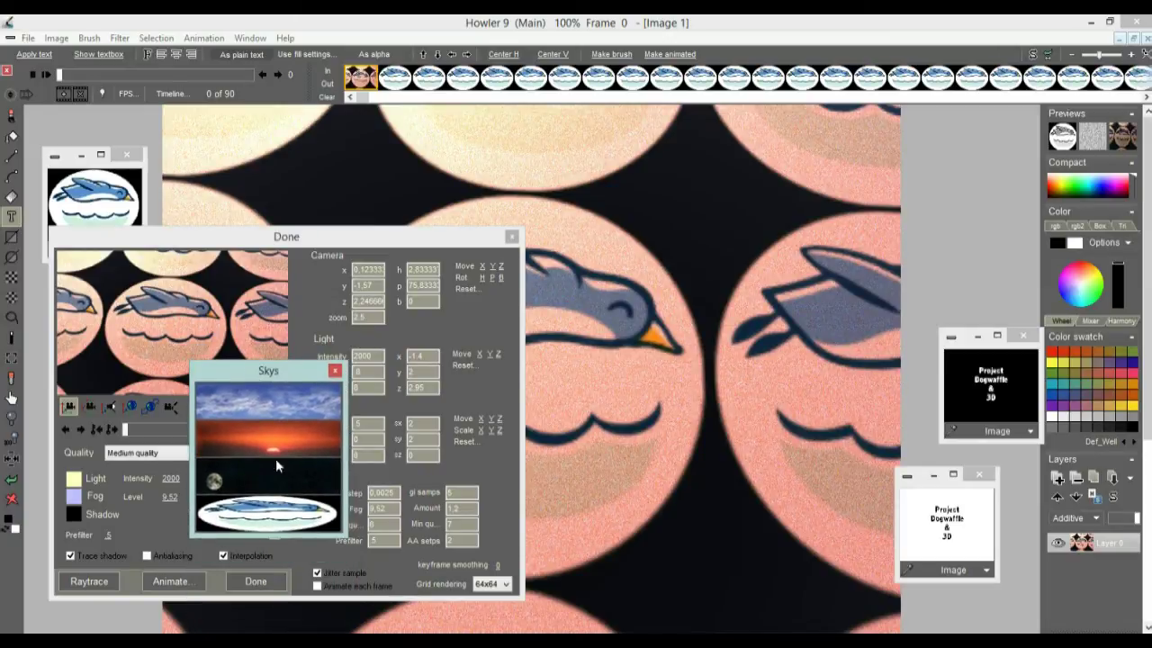
click(279, 521)
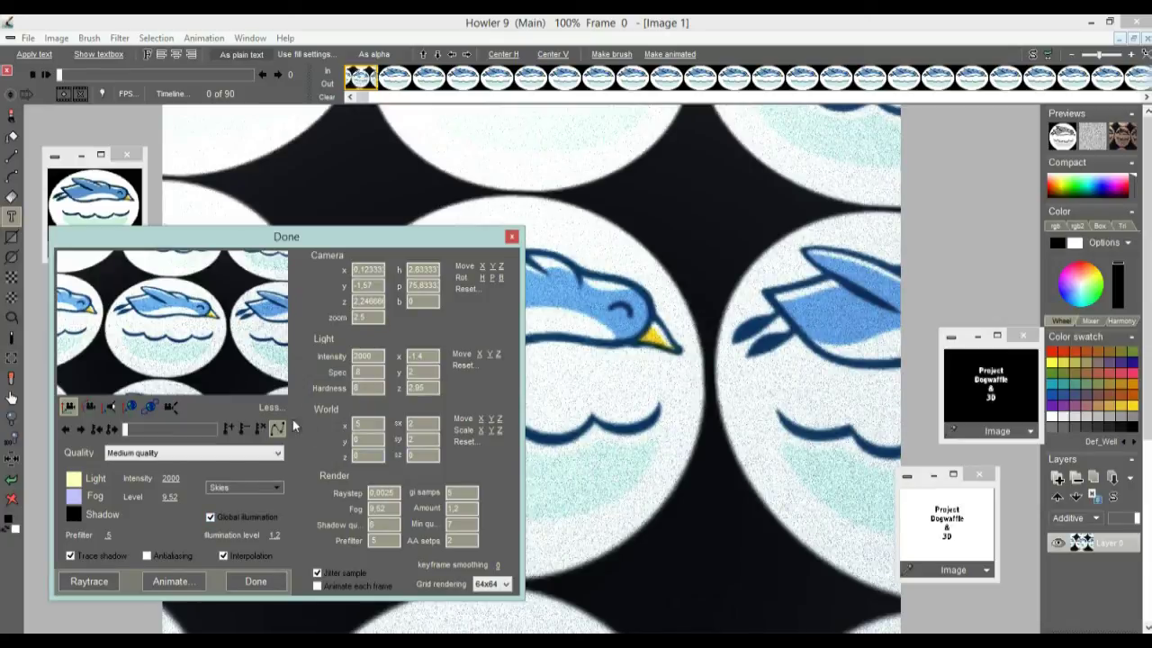
click(258, 487)
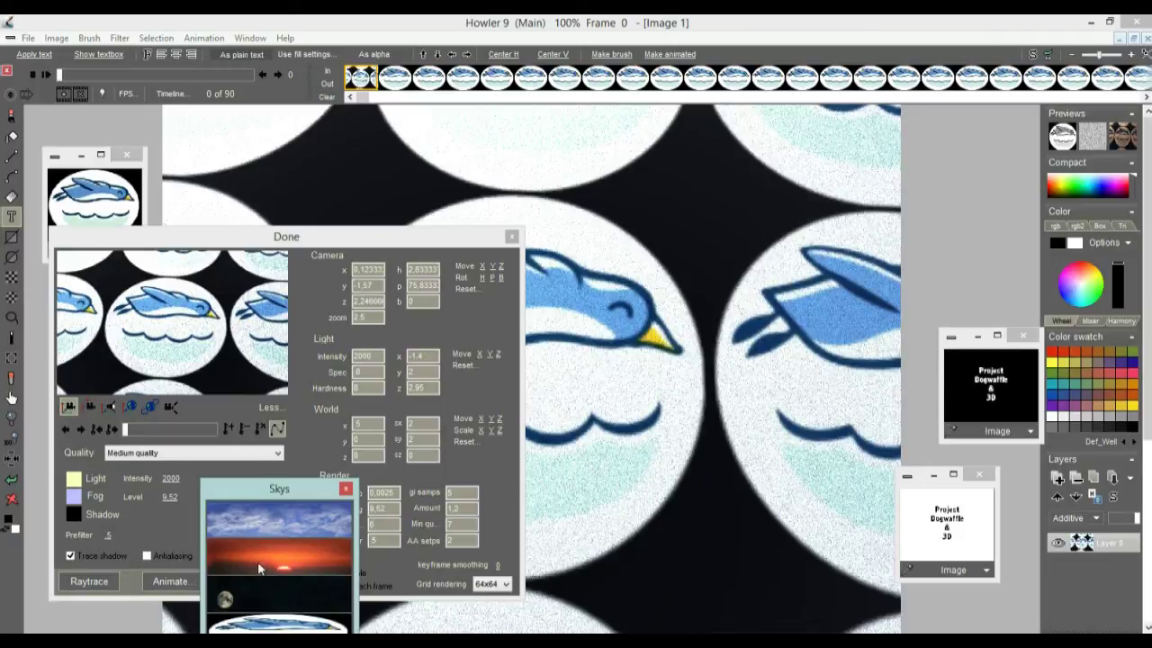
drag(294, 488, 273, 393)
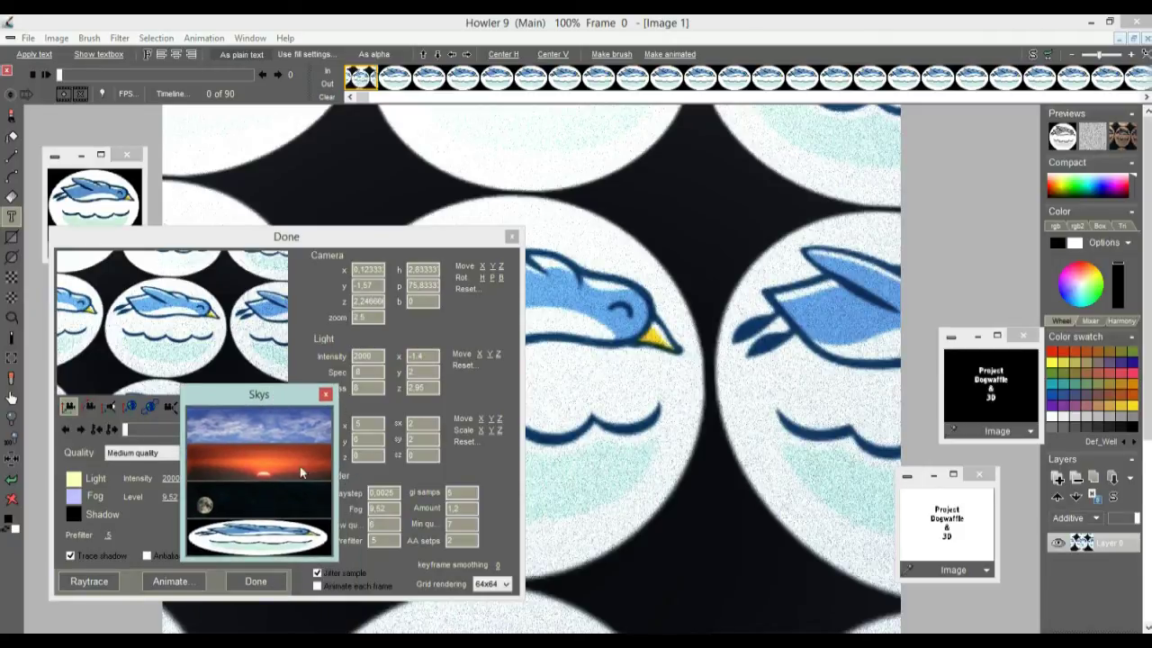
click(325, 394)
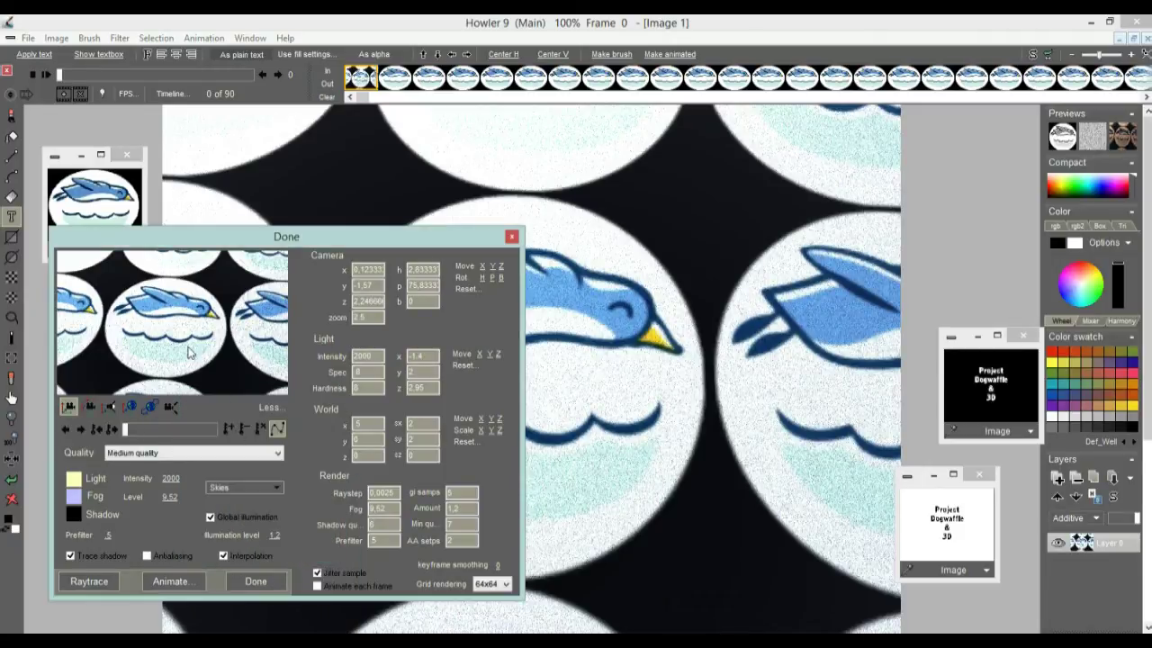
Rotate the camera to view the logo plane diagonally toward the horizon, and set white fog at level 8.84.
click(89, 405)
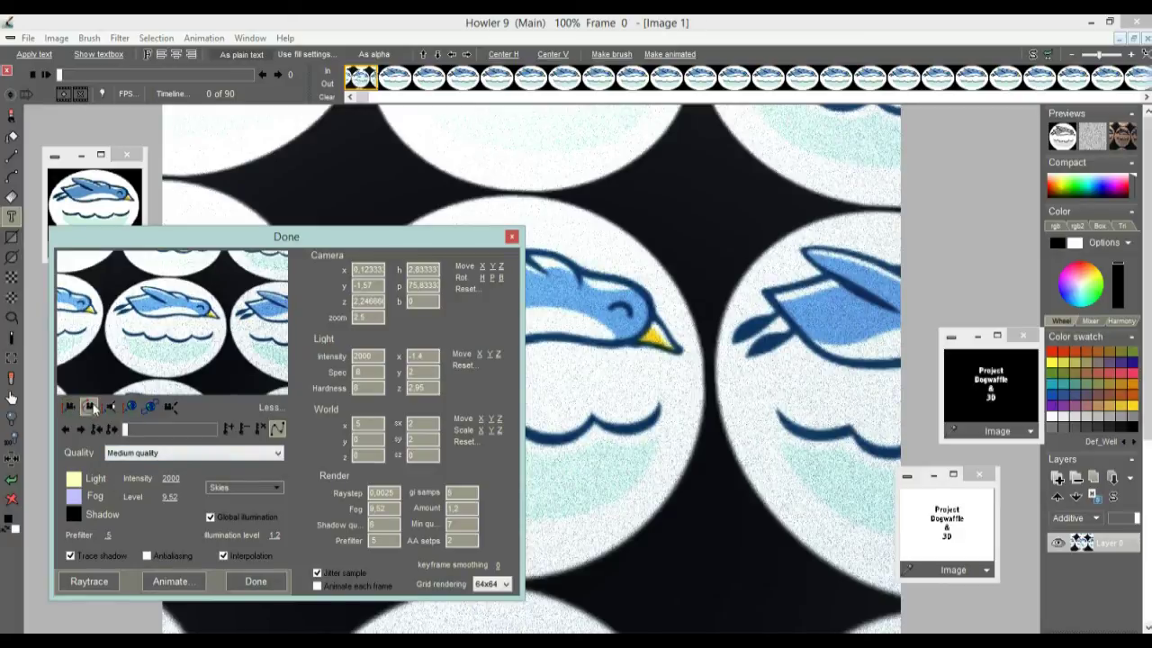
drag(172, 350, 204, 396)
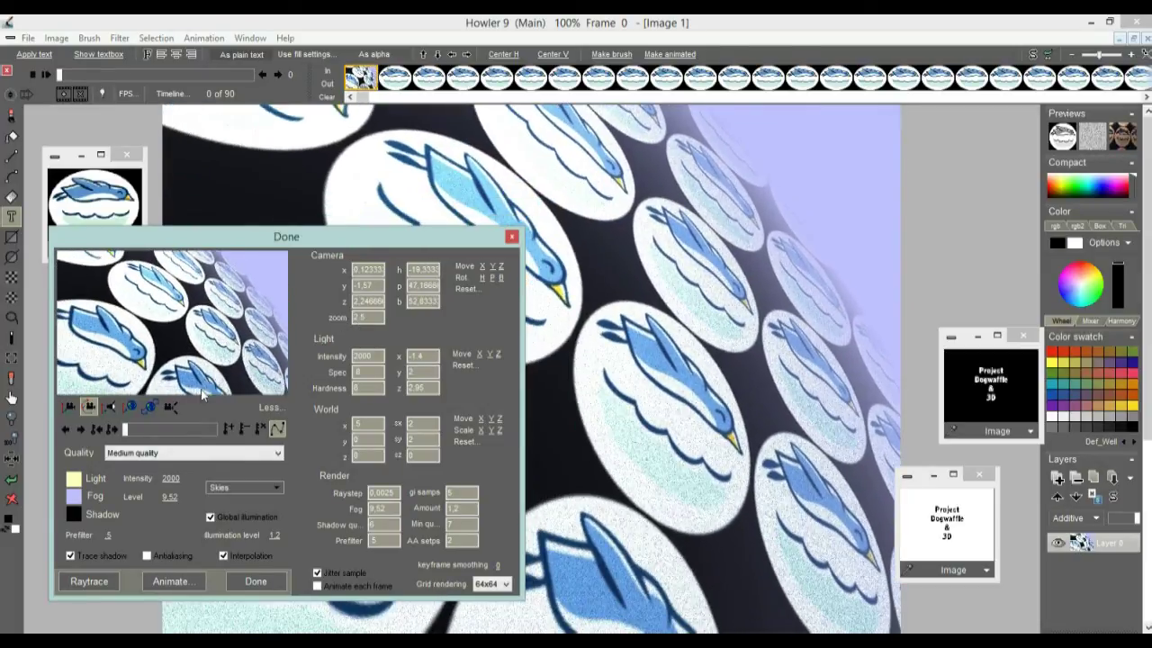
drag(218, 491, 72, 500)
click(74, 496)
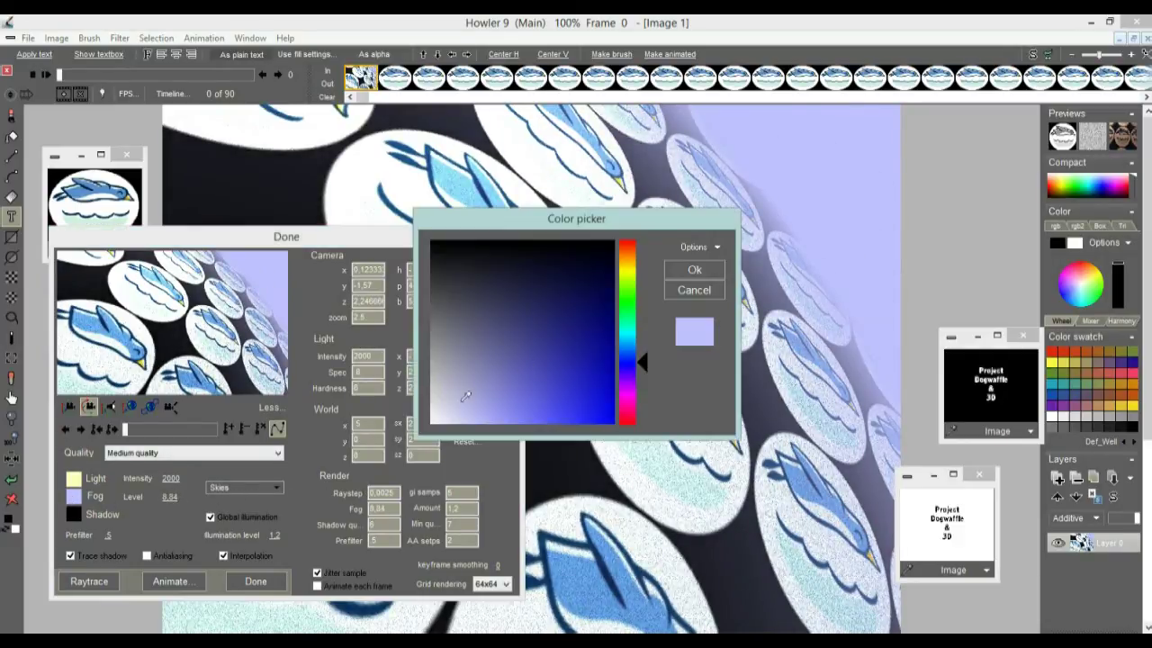
click(435, 417)
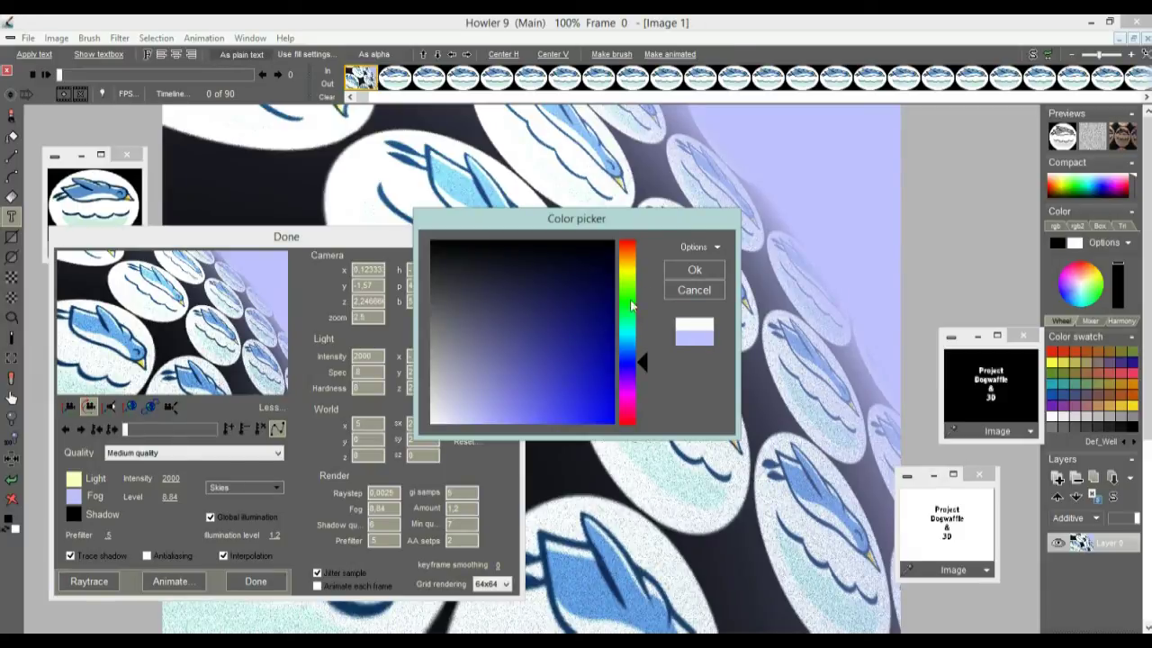
click(688, 272)
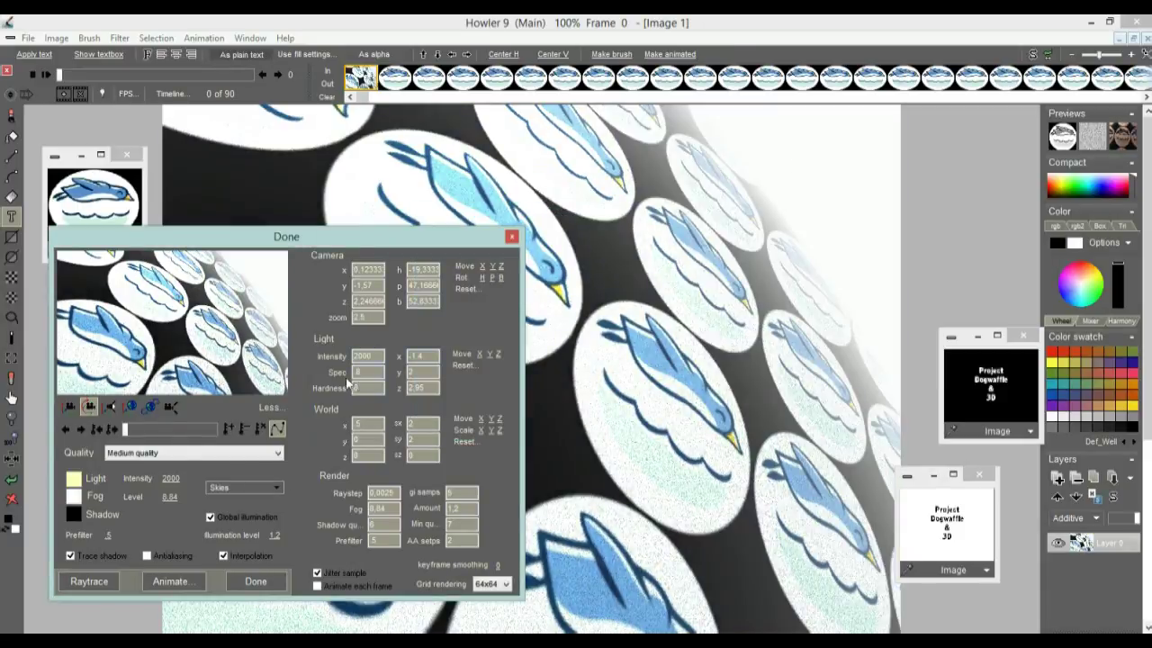
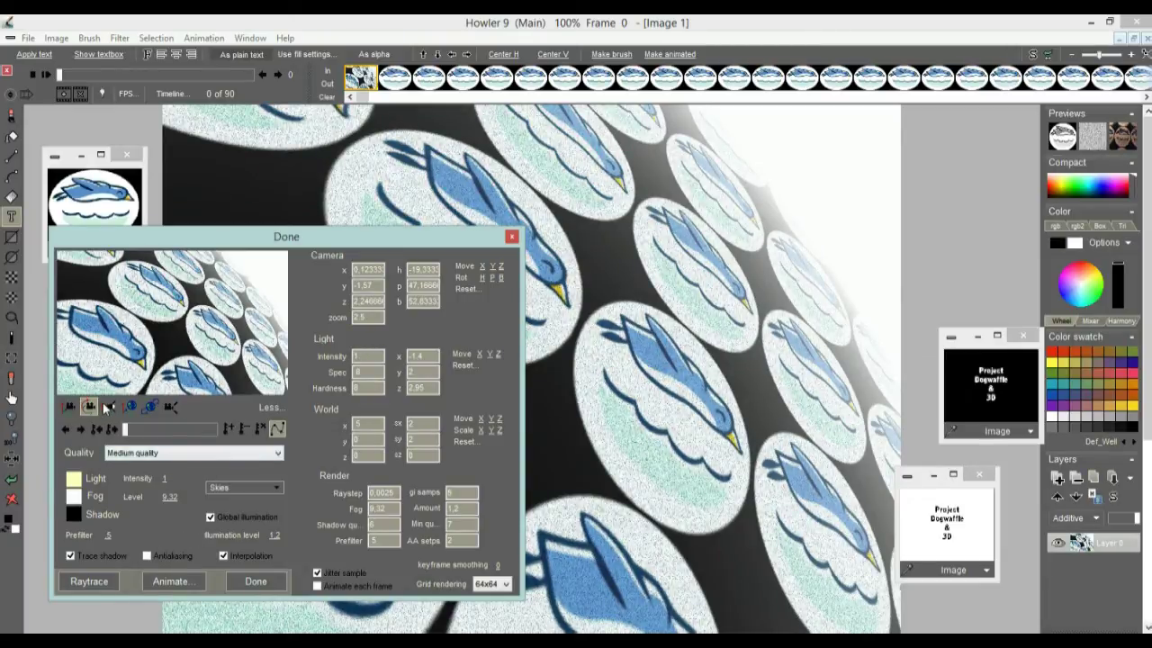
Lower the light to about z 1.26 and, with global illumination turned off, set its intensity to 1171.
click(109, 407)
click(186, 398)
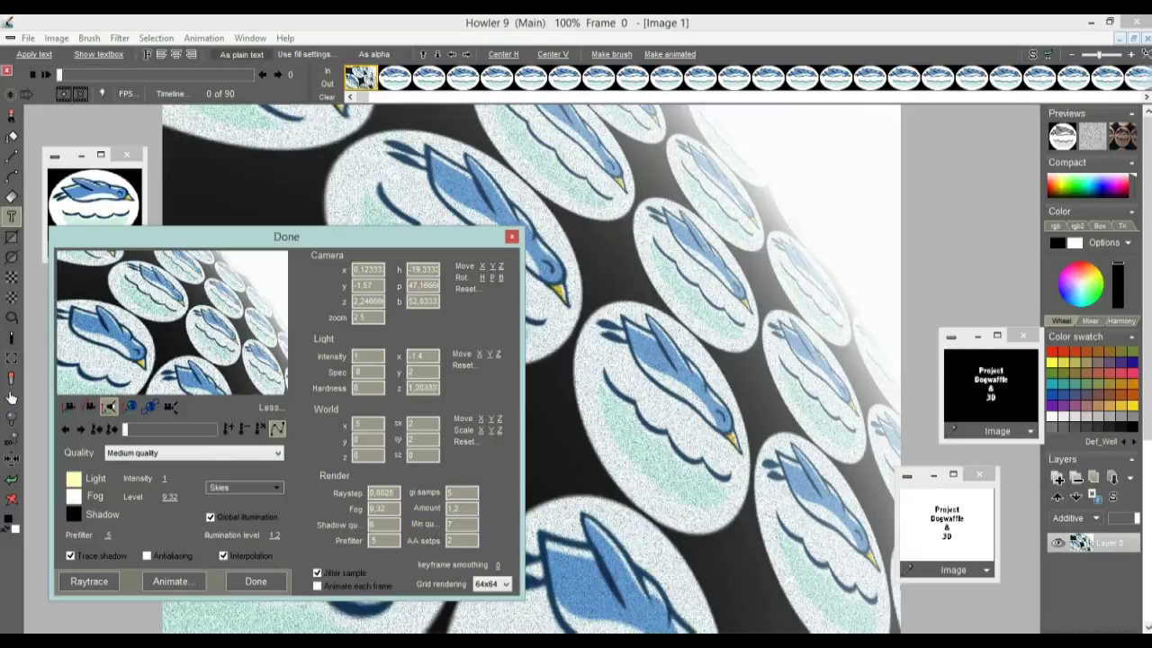
drag(182, 362, 198, 401)
click(213, 518)
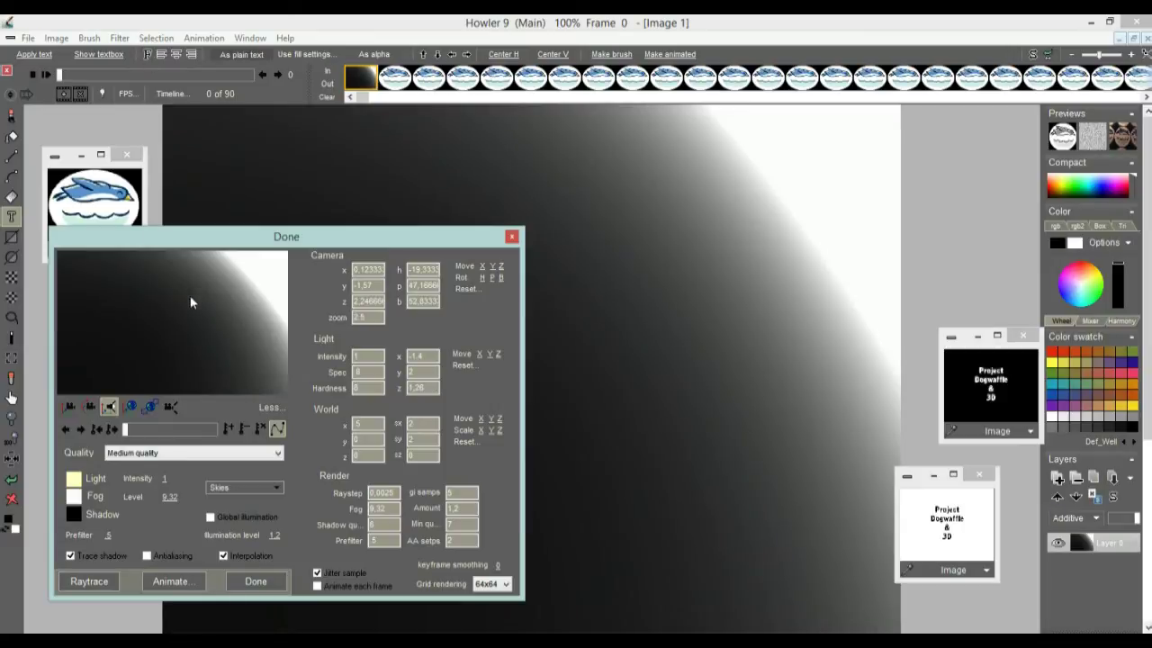
drag(166, 477, 279, 479)
Reposition the light to about x -8, y 1.16, z -0.44 and turn global illumination back on.
drag(188, 334, 162, 412)
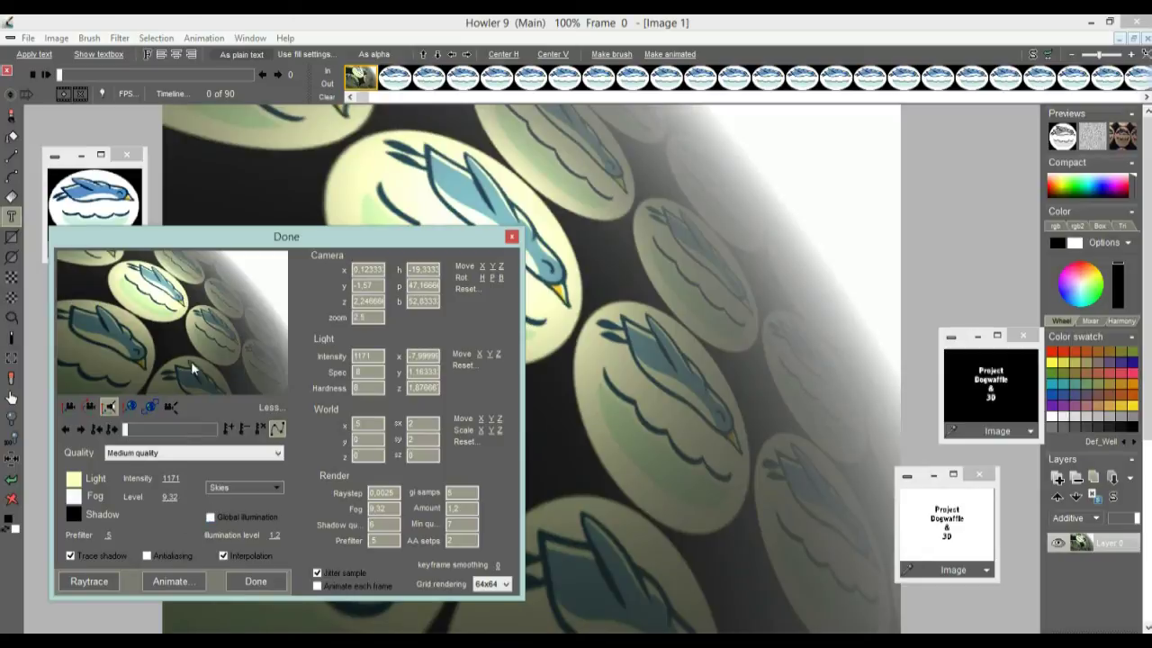
drag(201, 316, 202, 377)
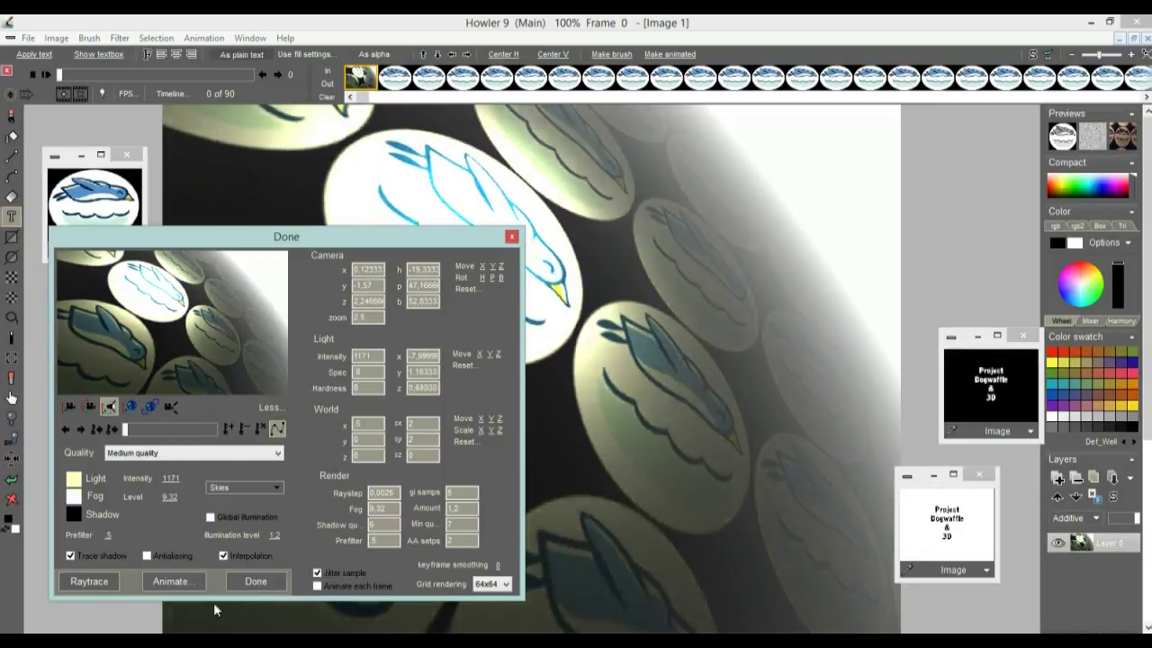
mouse_move(221, 355)
mouse_down()
mouse_move(229, 282)
mouse_move(221, 371)
mouse_up()
drag(218, 243, 218, 377)
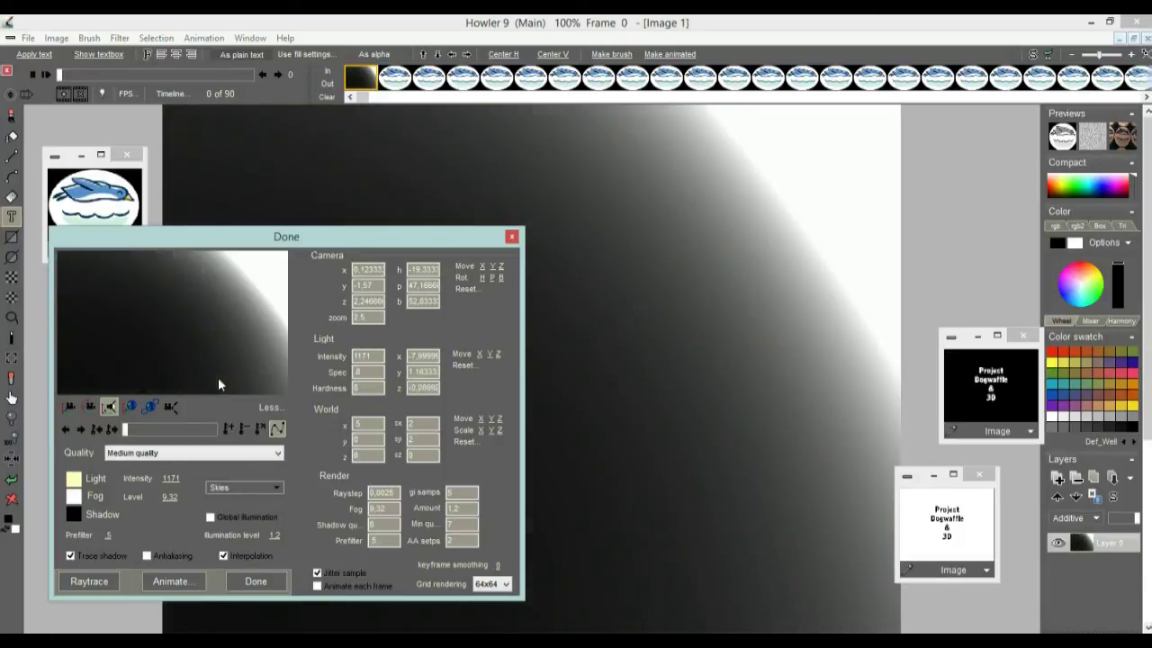
click(211, 518)
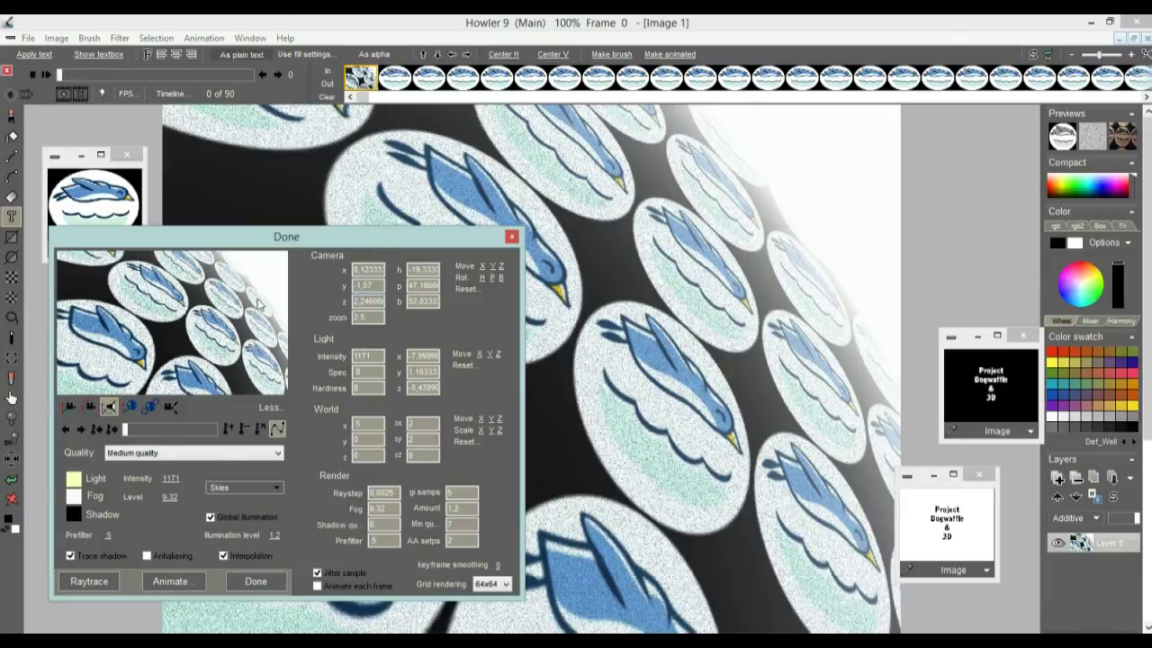
Rotate the camera to about heading -92.5 and pitch 47 across the rows of logos, and set the fog level to 21.65.
click(90, 407)
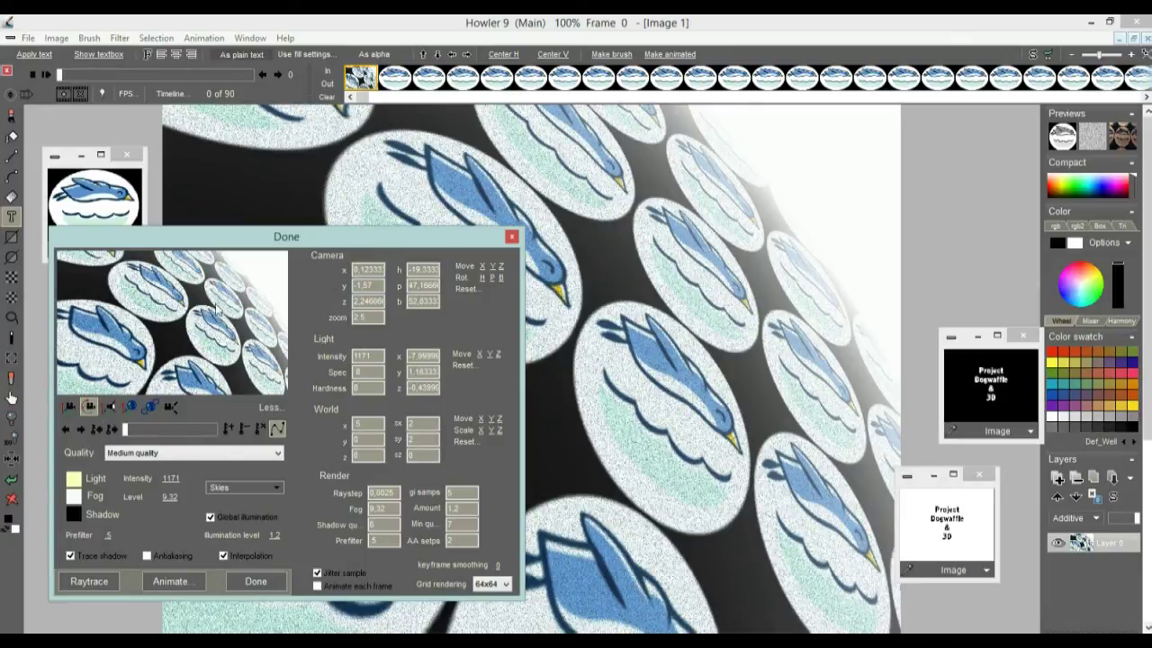
drag(189, 333, 278, 296)
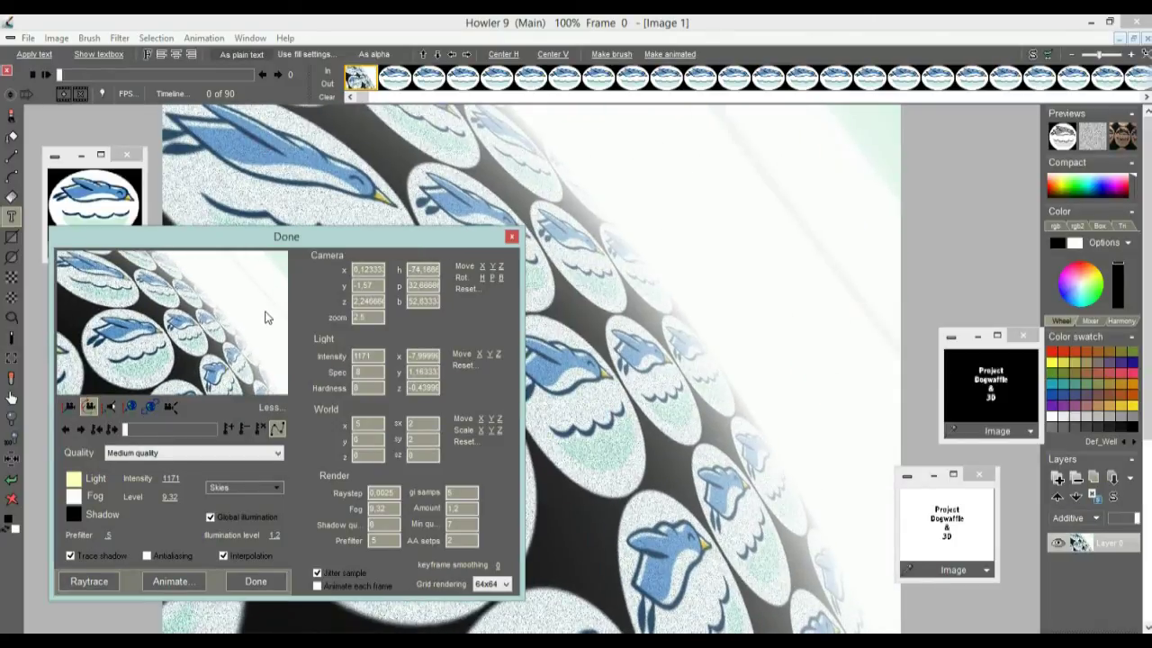
drag(203, 244, 216, 226)
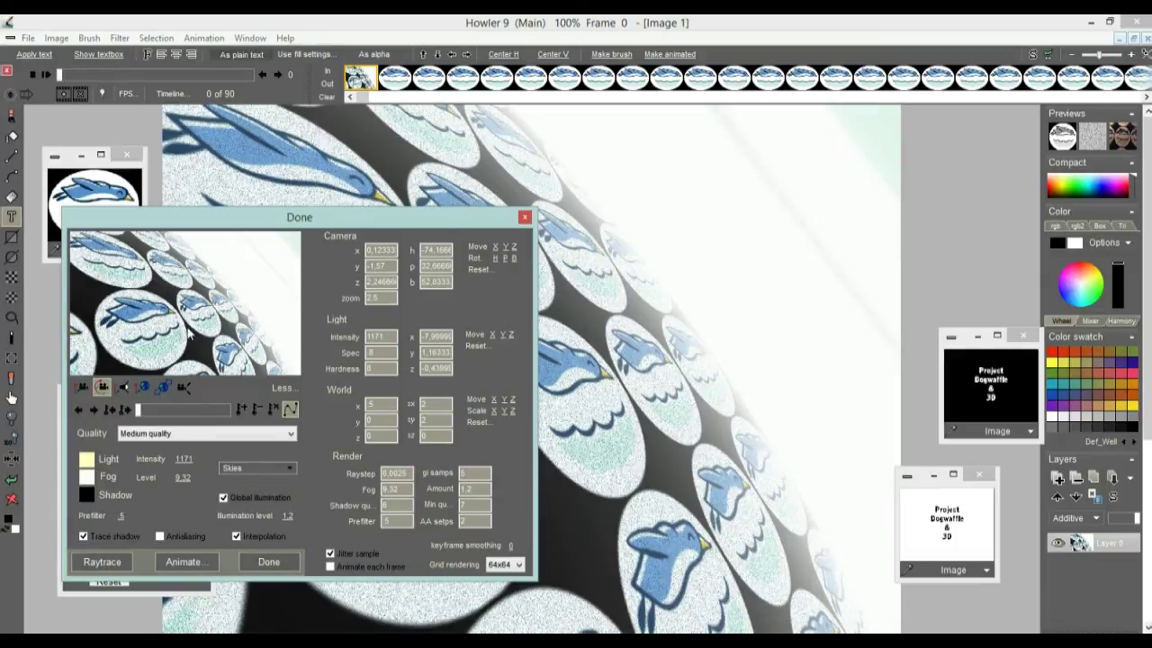
drag(184, 322, 90, 479)
drag(250, 281, 322, 102)
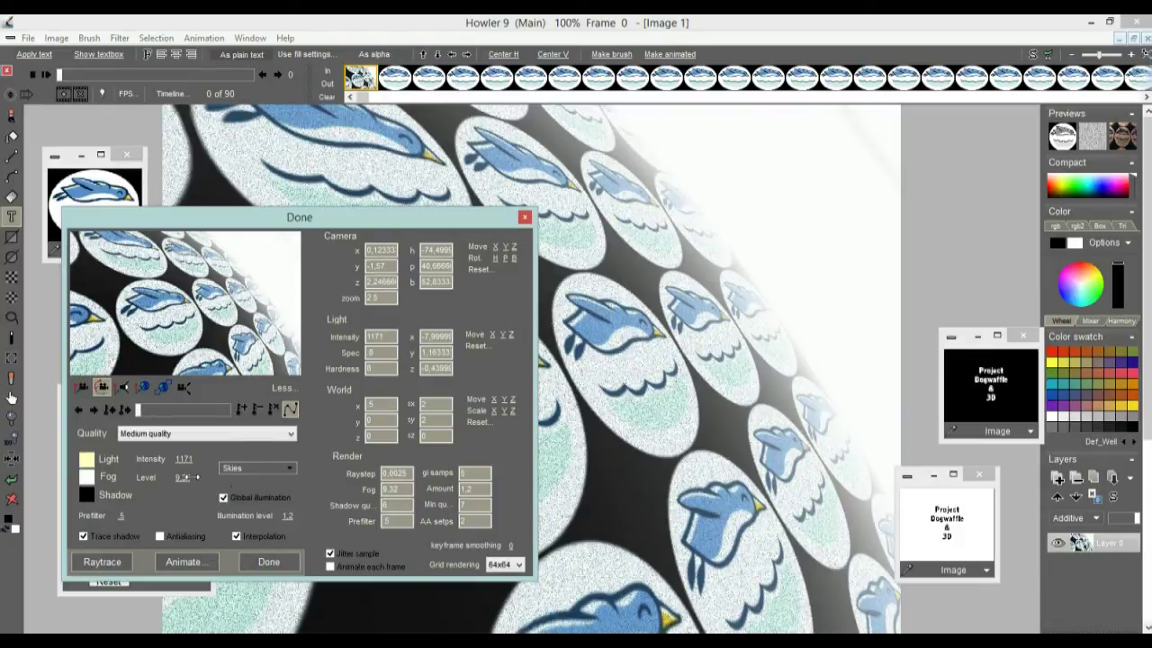
drag(232, 477, 421, 479)
drag(255, 347, 184, 314)
Set the render quality to Final render and accept the result onto the canvas.
click(180, 434)
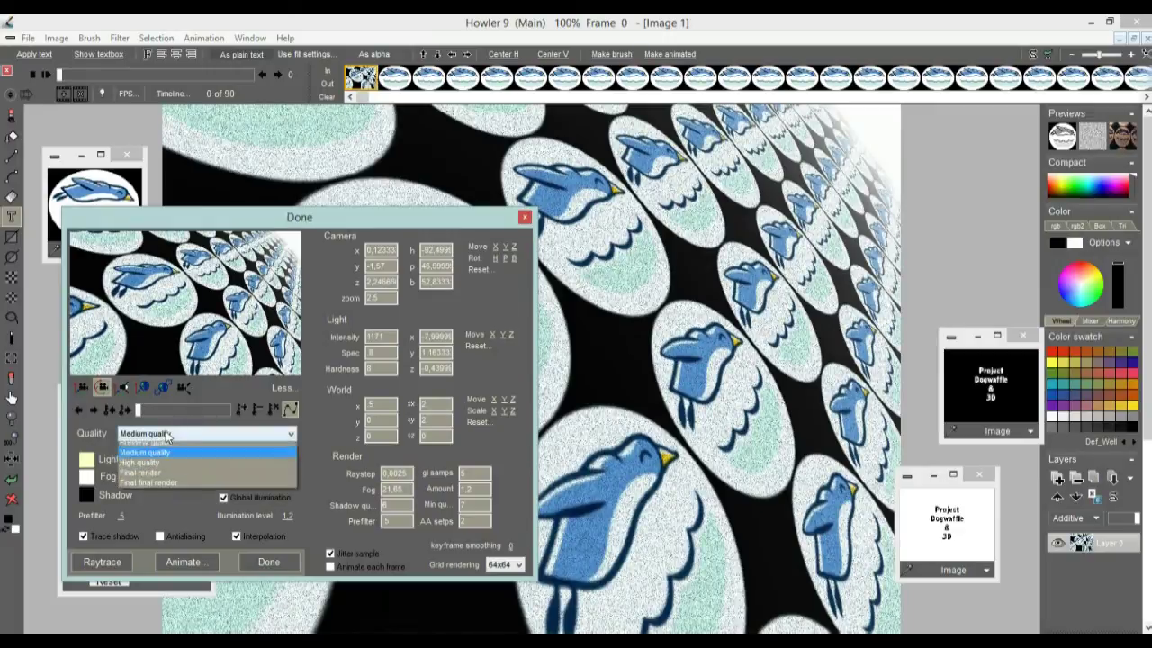
click(148, 488)
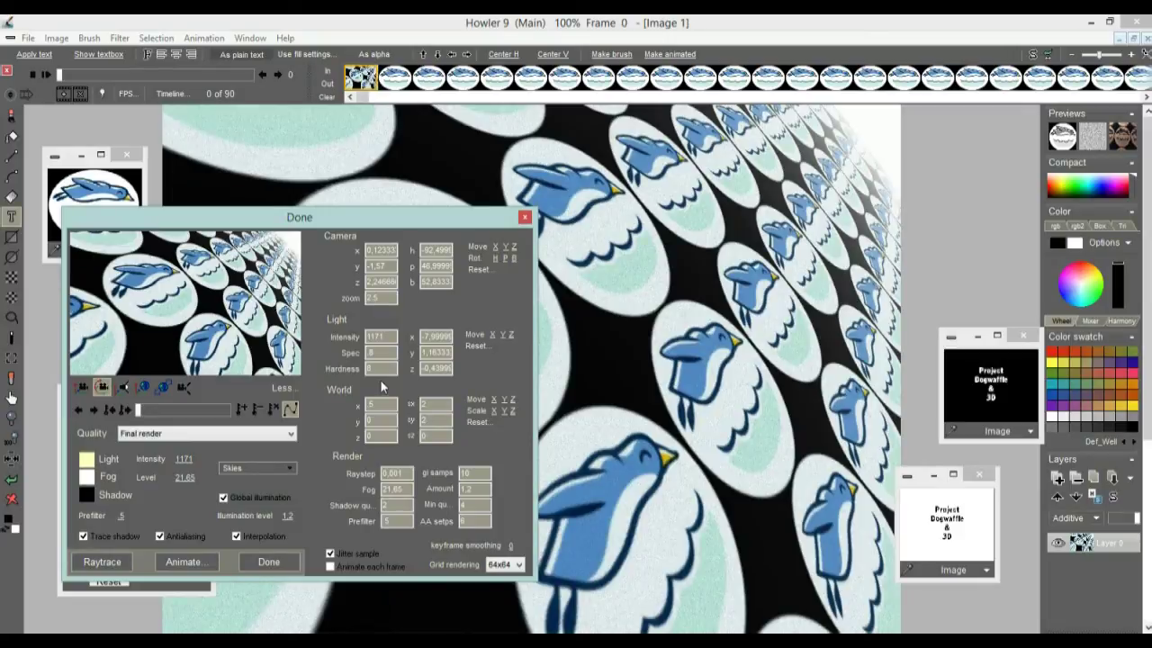
click(285, 564)
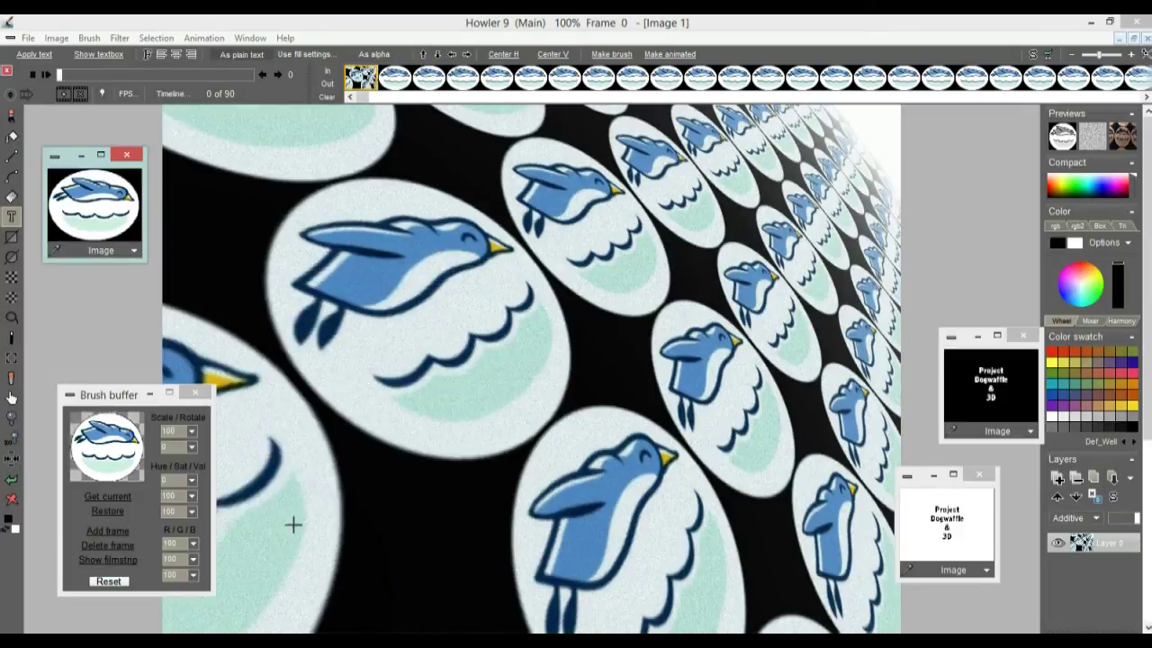
Open the Puppy Ray CPU filter for the current frame and expand it to show all its settings.
click(118, 38)
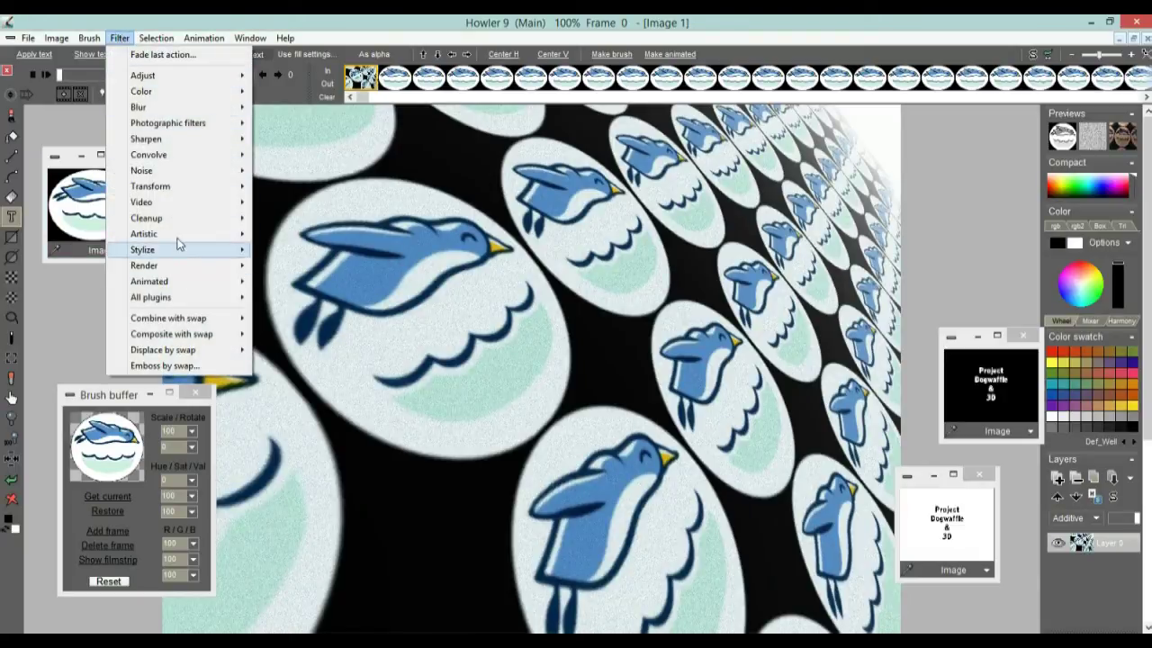
mouse_move(175, 186)
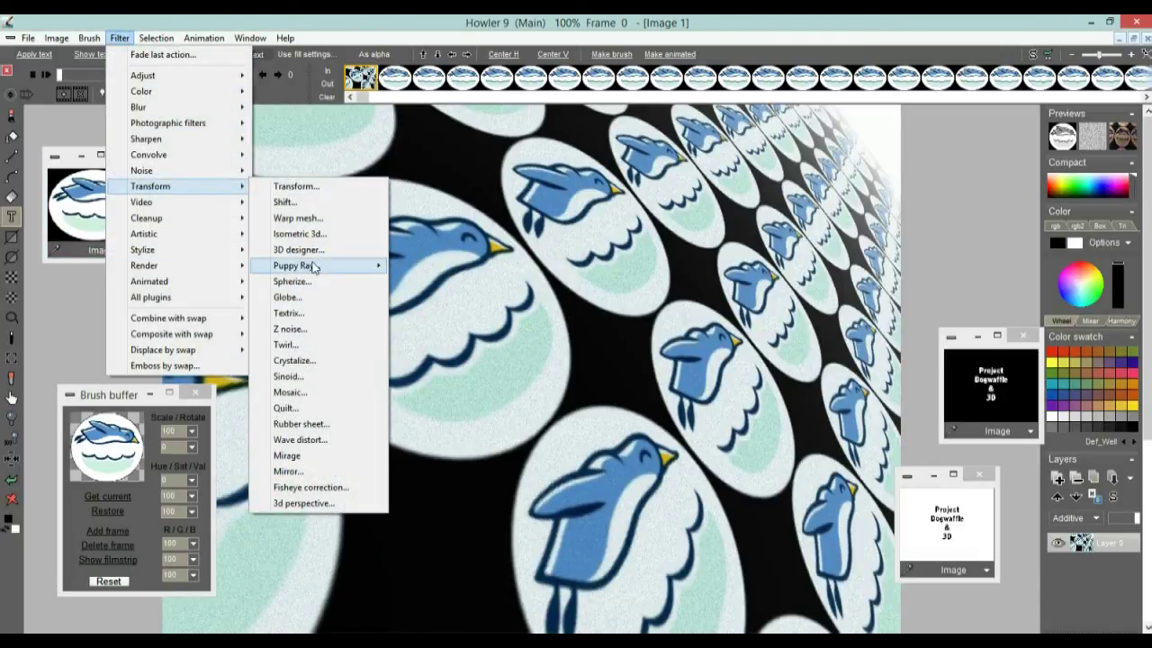
mouse_move(378, 266)
click(429, 269)
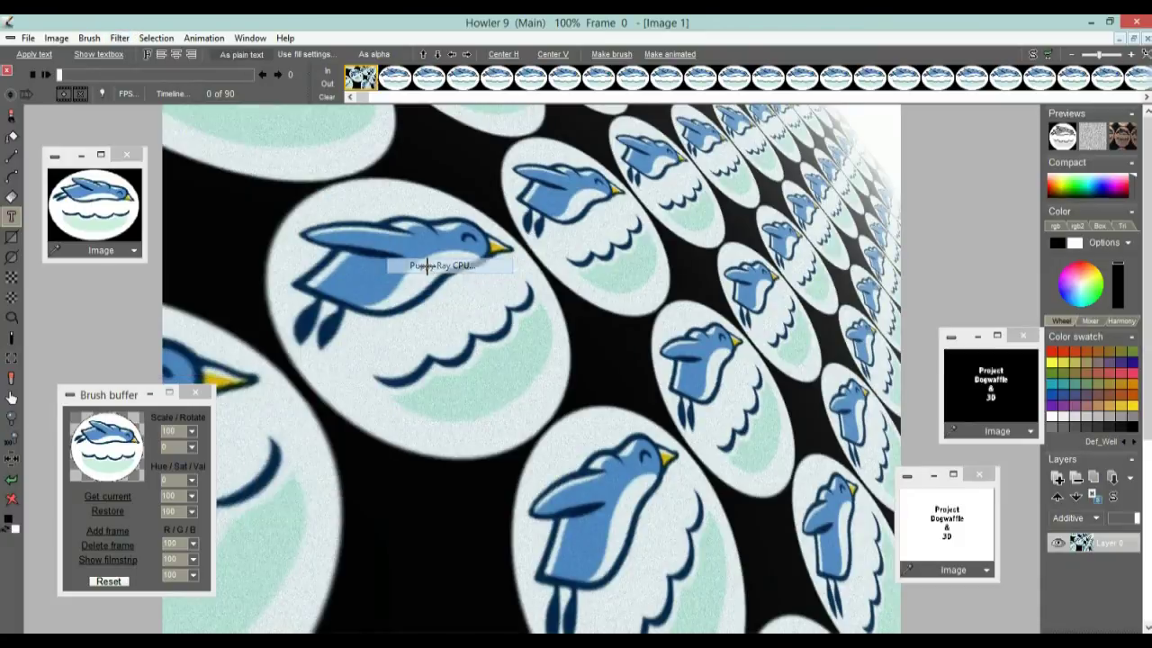
drag(196, 154, 103, 220)
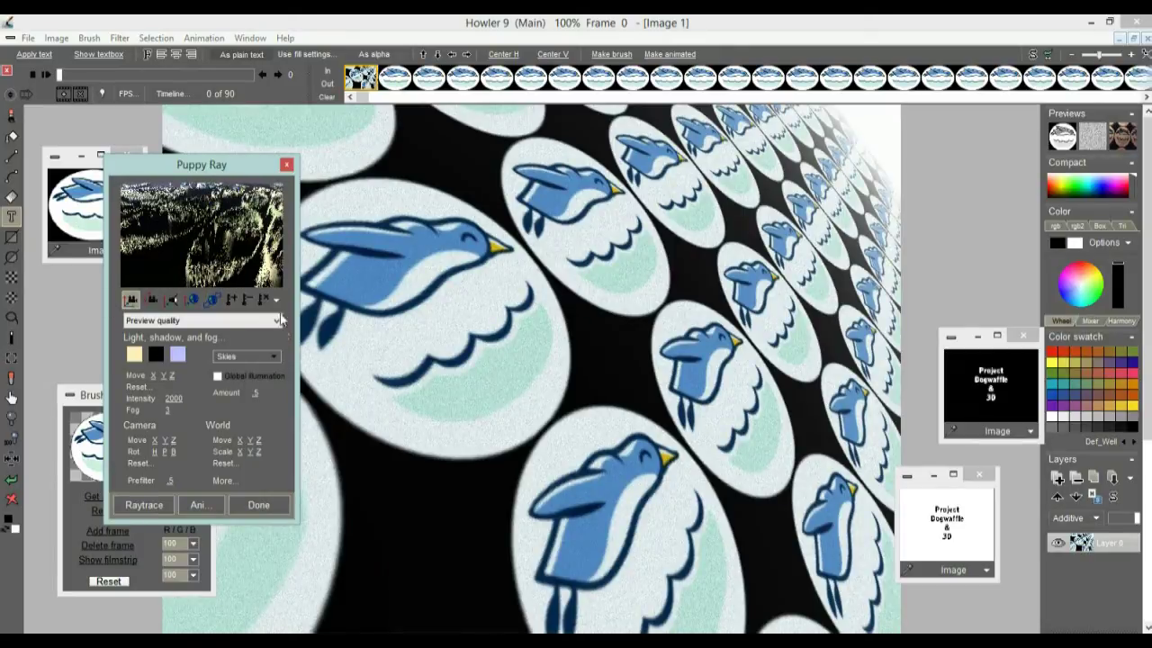
click(224, 480)
drag(314, 169, 281, 189)
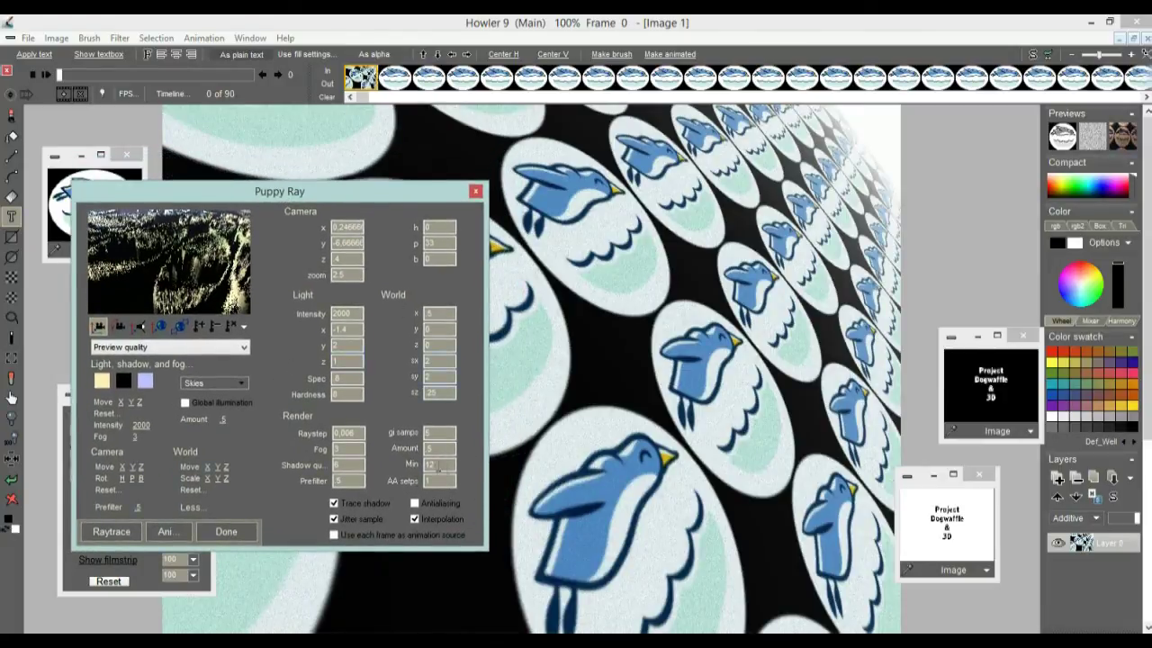
Light the scene with the bird logo as sky, global illumination at amount 1.2, and light intensity 1.
click(236, 384)
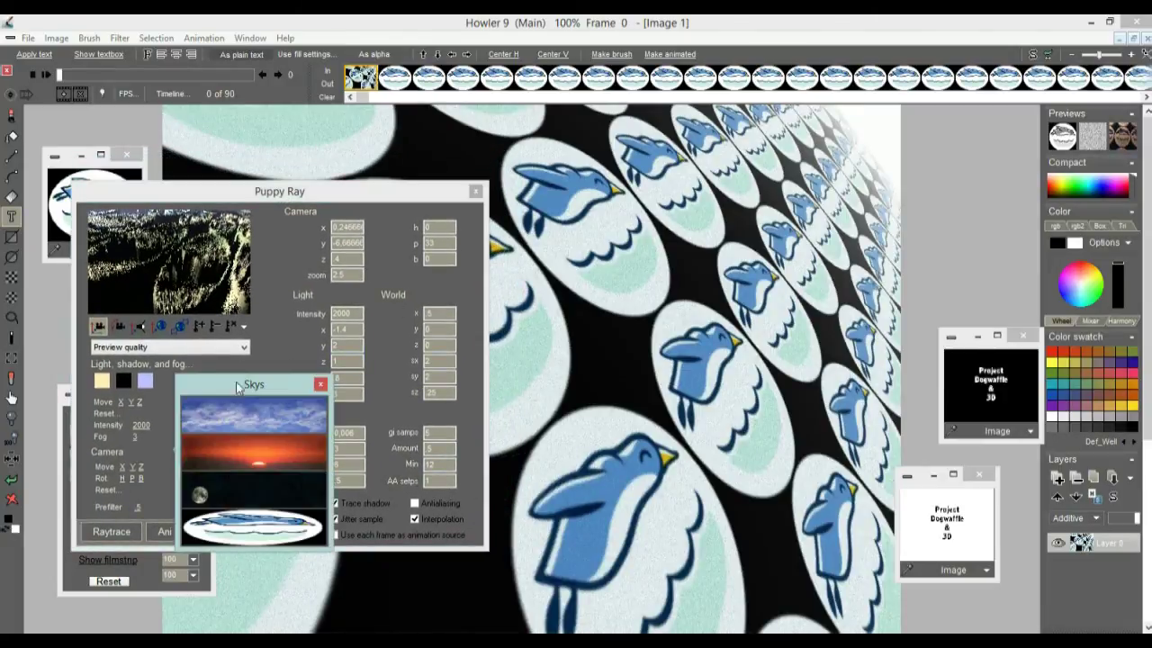
click(251, 531)
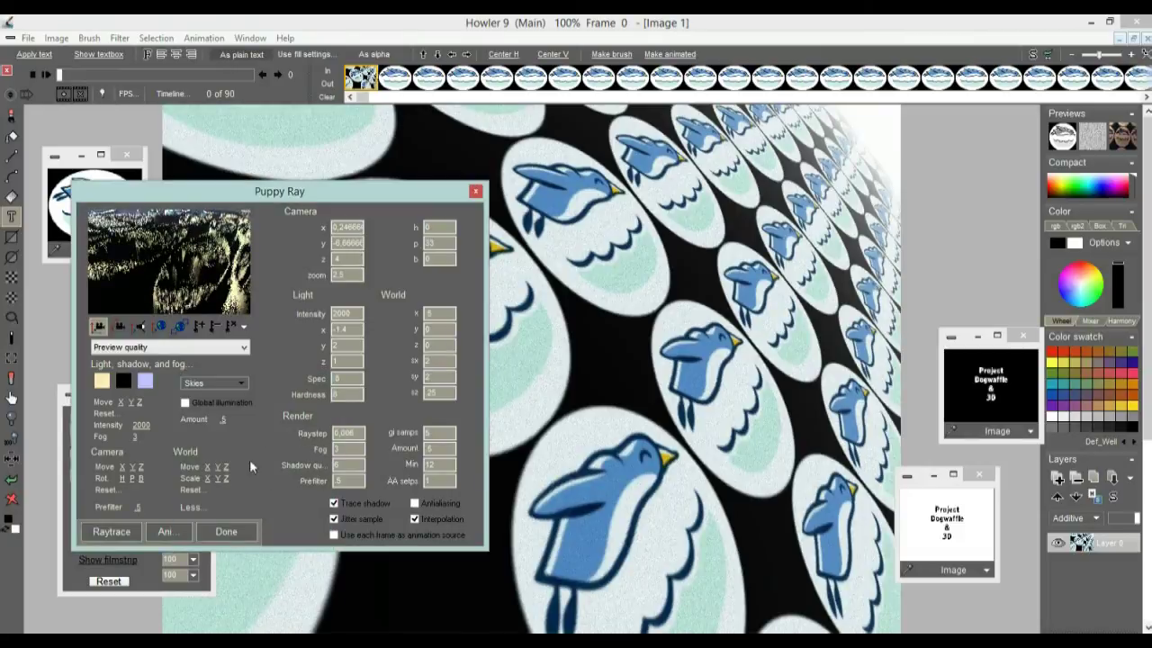
click(184, 404)
drag(227, 427, 214, 443)
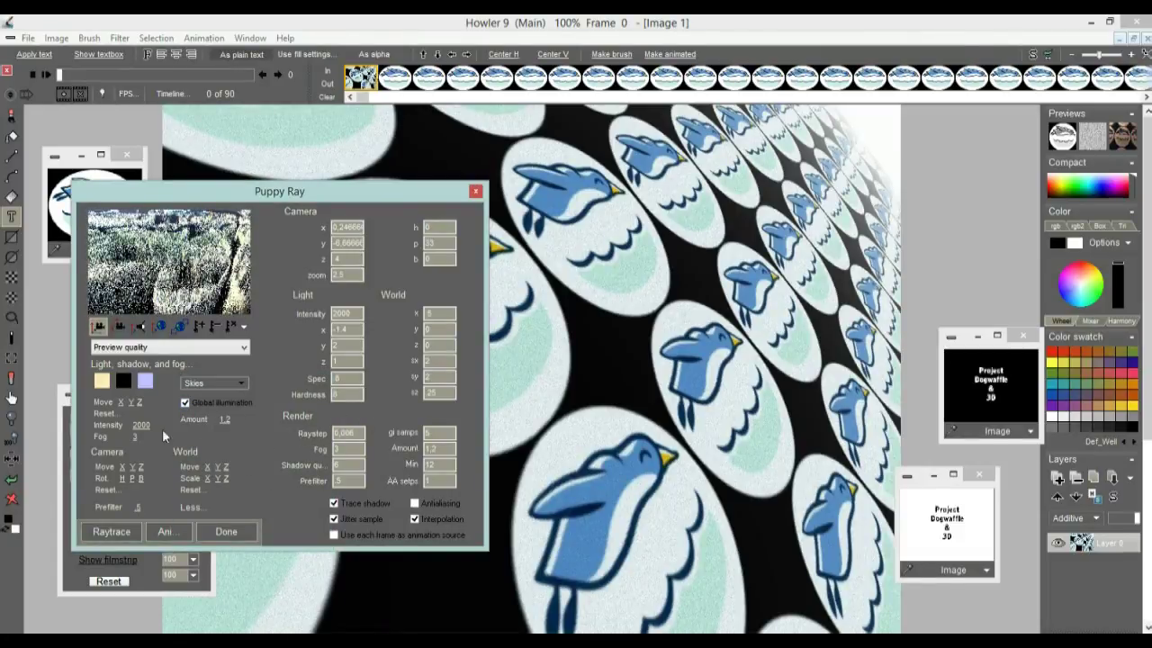
drag(139, 425, 77, 435)
drag(150, 421, 155, 459)
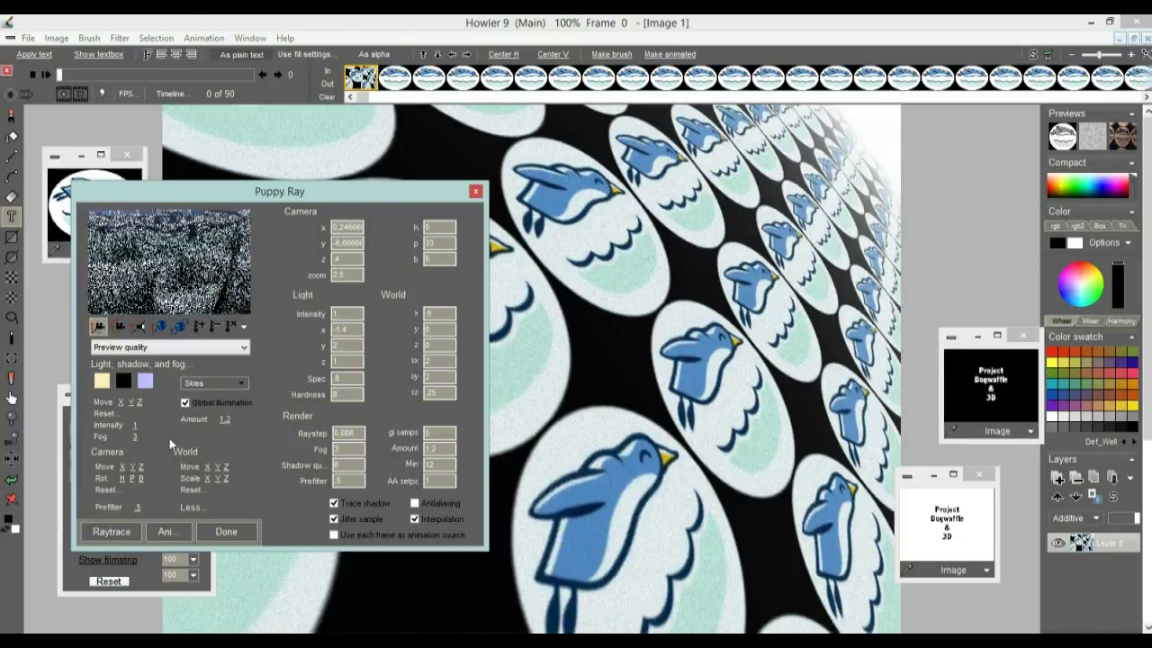
Set the render quality to High quality and move the camera to about x 0.458, y 0.728.
click(159, 348)
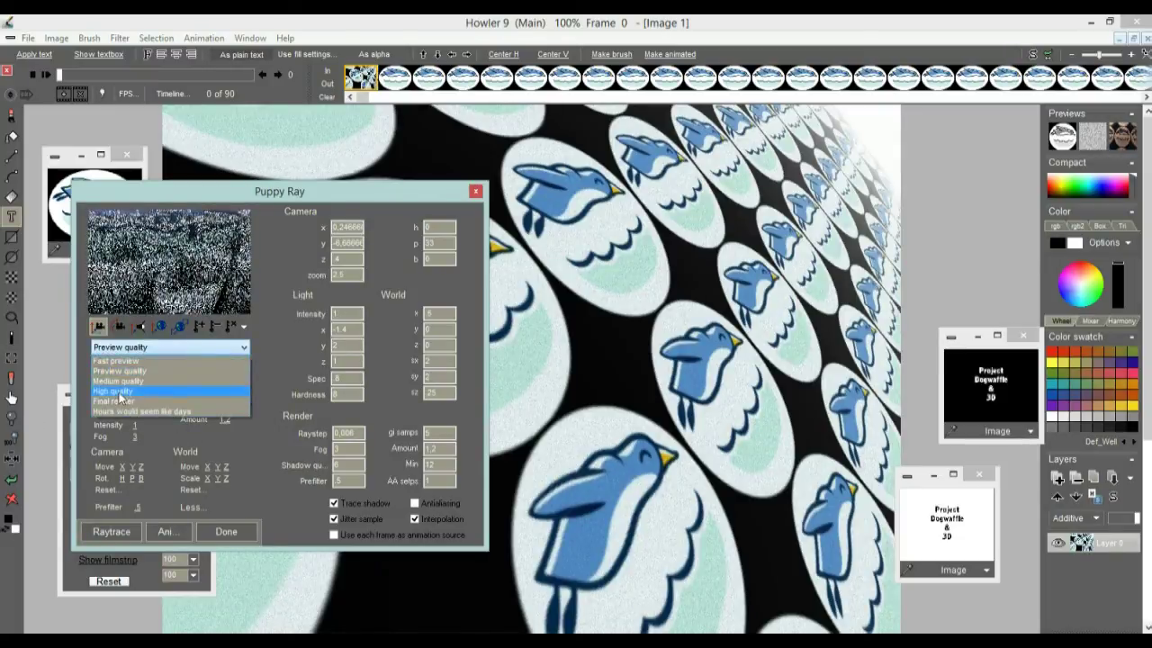
click(119, 393)
drag(122, 466, 569, 254)
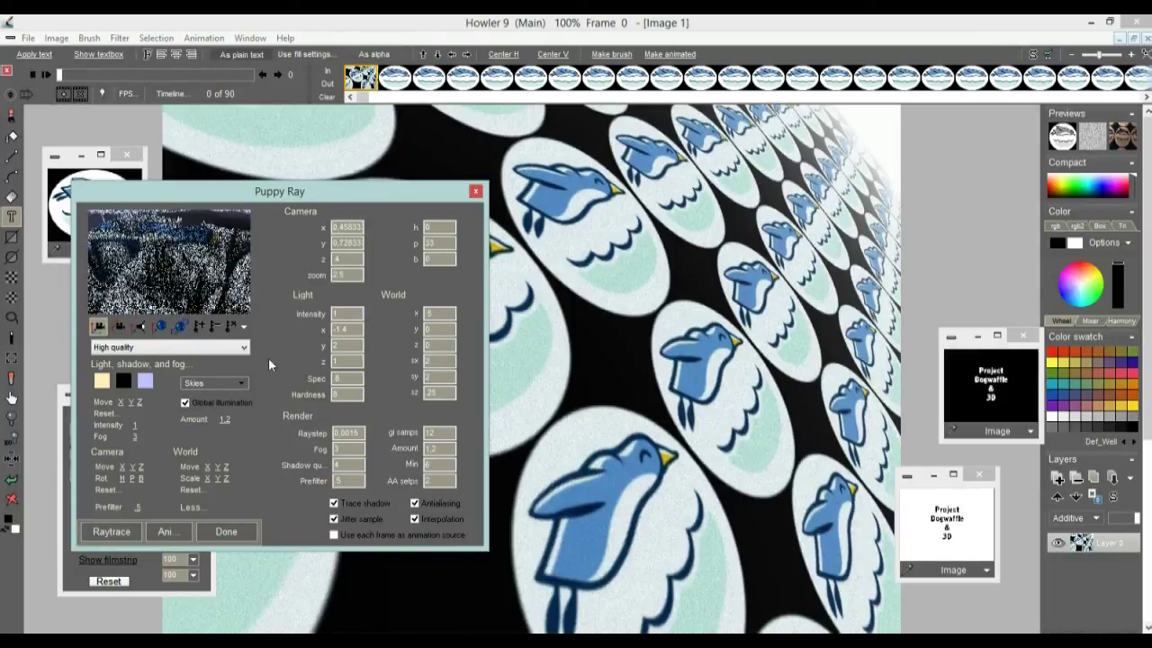
Raise the camera to about z 1.16 and rotate it to about heading -196.7, pitch 35.8 and bank 63.5.
click(120, 325)
mouse_move(147, 288)
mouse_down()
mouse_move(263, 281)
mouse_move(65, 261)
mouse_move(135, 281)
mouse_move(164, 276)
mouse_move(114, 276)
mouse_move(268, 349)
mouse_move(300, 387)
mouse_move(249, 274)
mouse_move(111, 380)
mouse_move(135, 413)
mouse_move(225, 269)
mouse_move(97, 231)
mouse_move(146, 272)
mouse_up()
drag(191, 243, 5, 275)
drag(216, 254, 95, 583)
click(99, 326)
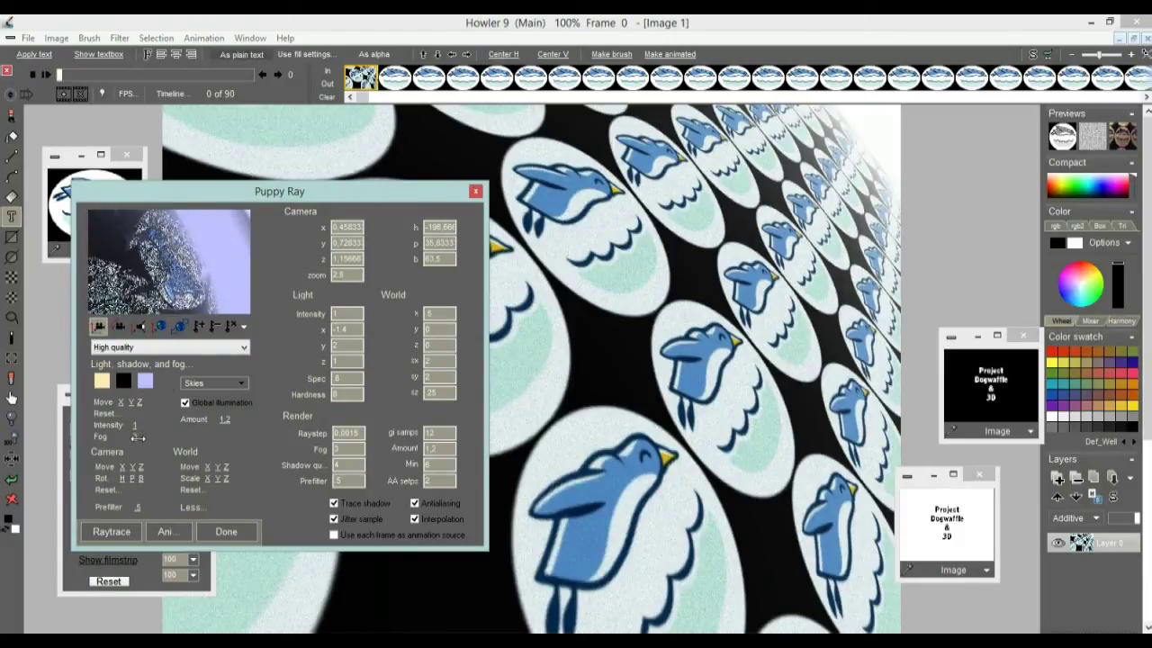
Change the fog color to white and set the fog level to 13.53.
drag(137, 436, 578, 437)
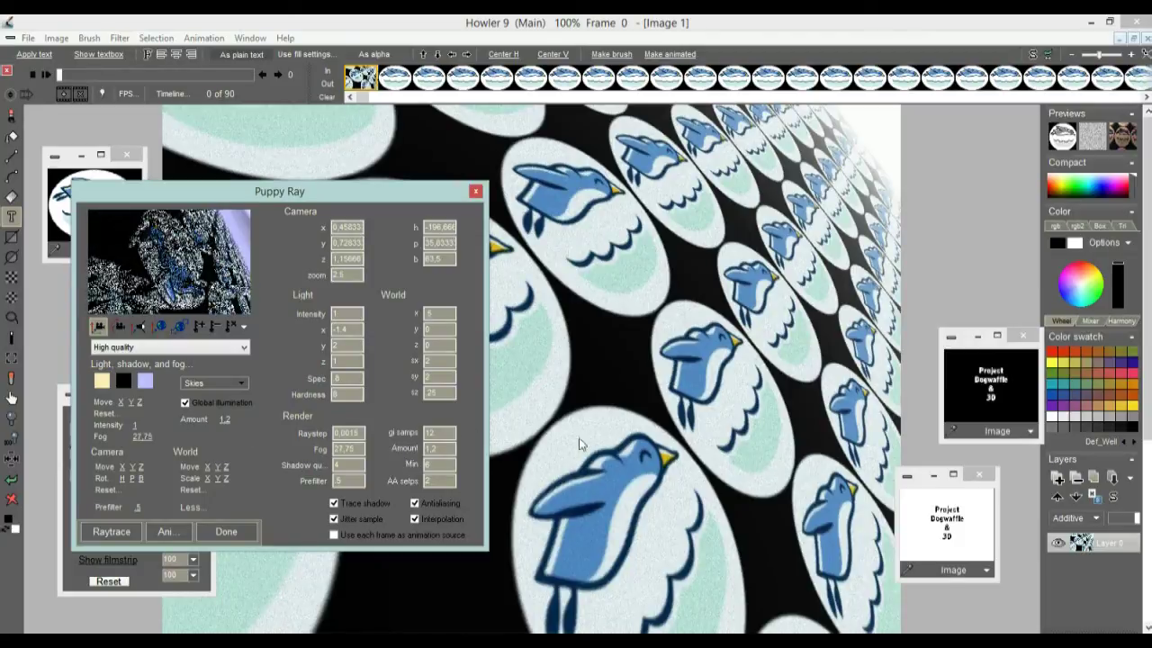
click(145, 383)
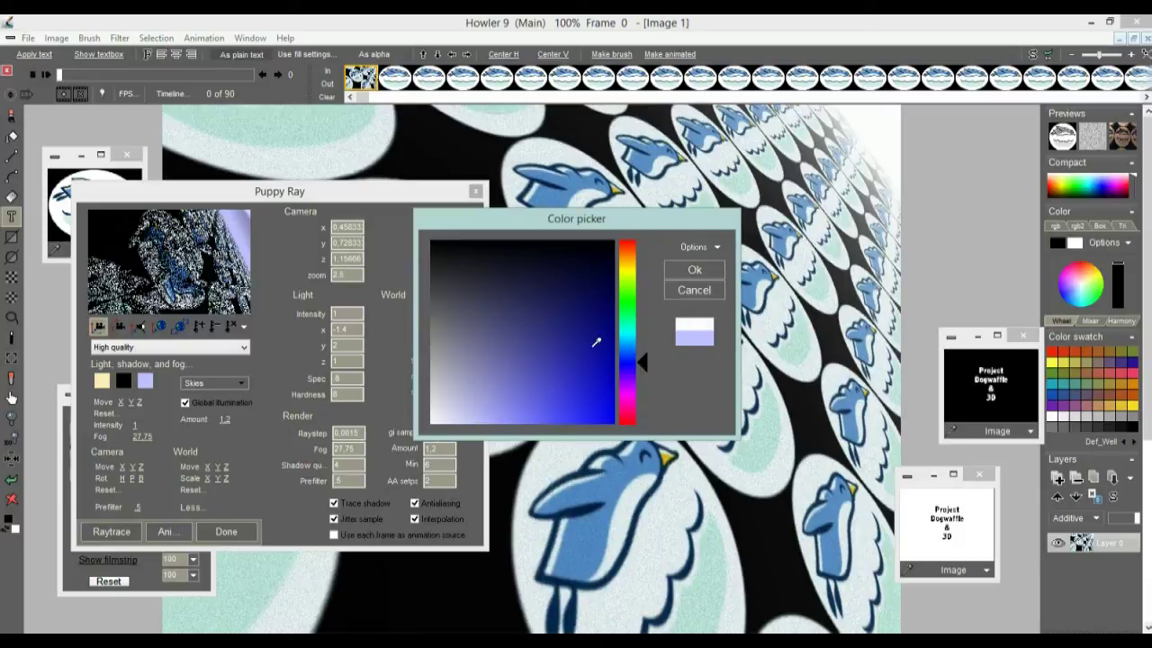
click(695, 269)
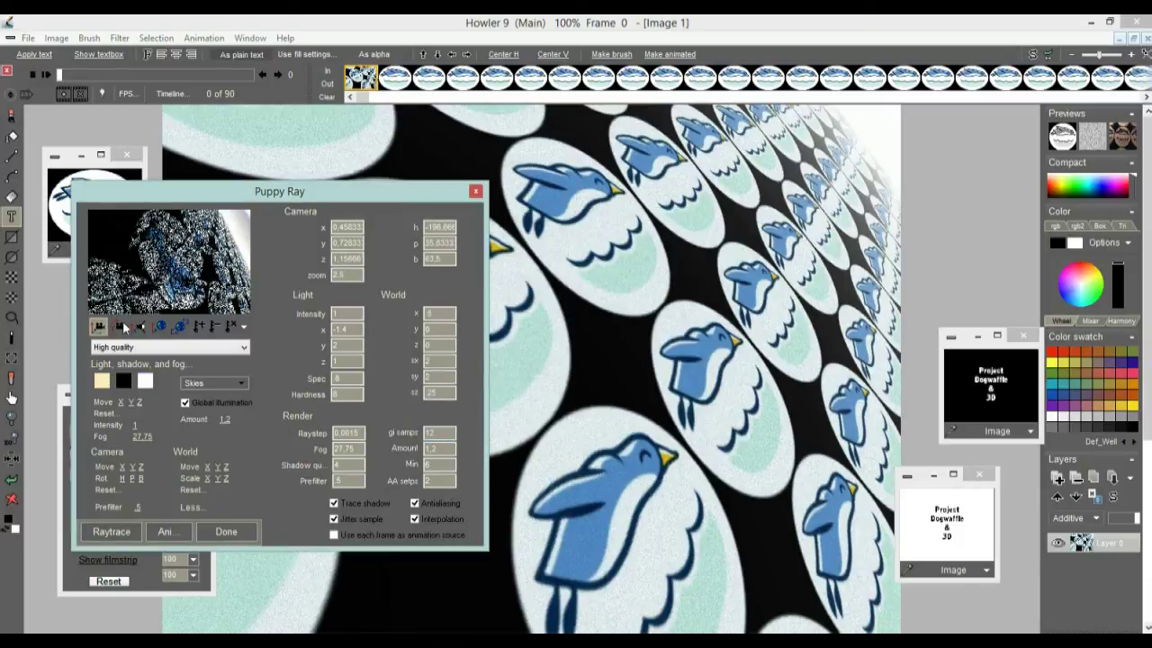
drag(147, 437, 123, 454)
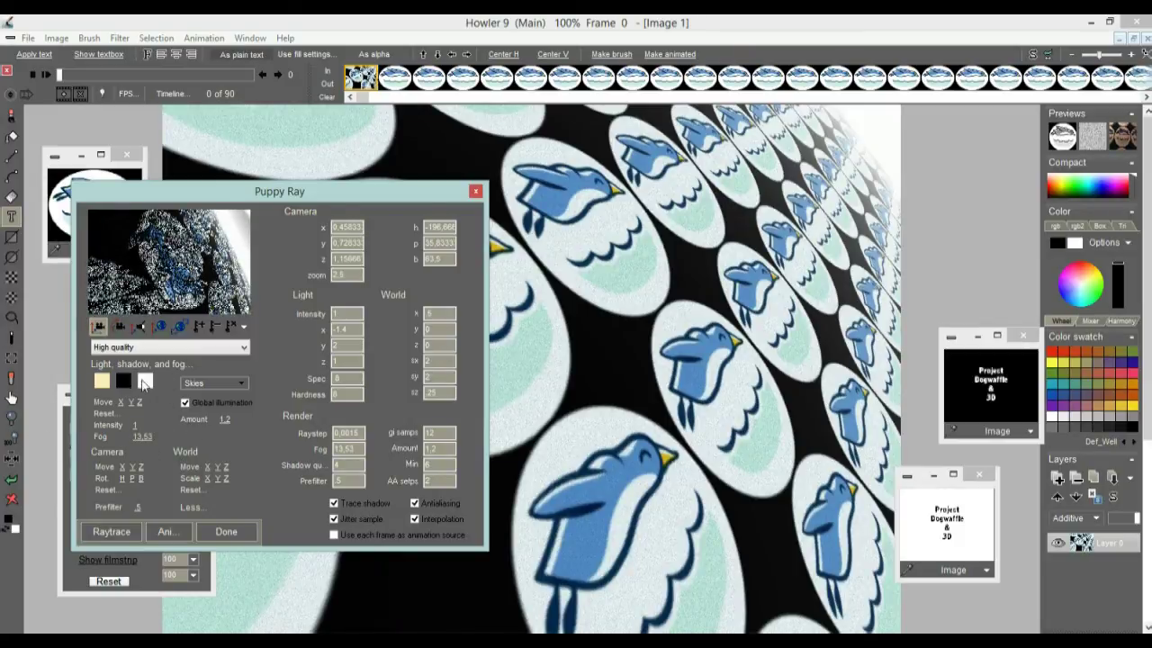
Move the camera to about x 0.30, y 0.65 and rotate it to a heading of about -186 with a steeper pitch.
drag(159, 275, 191, 270)
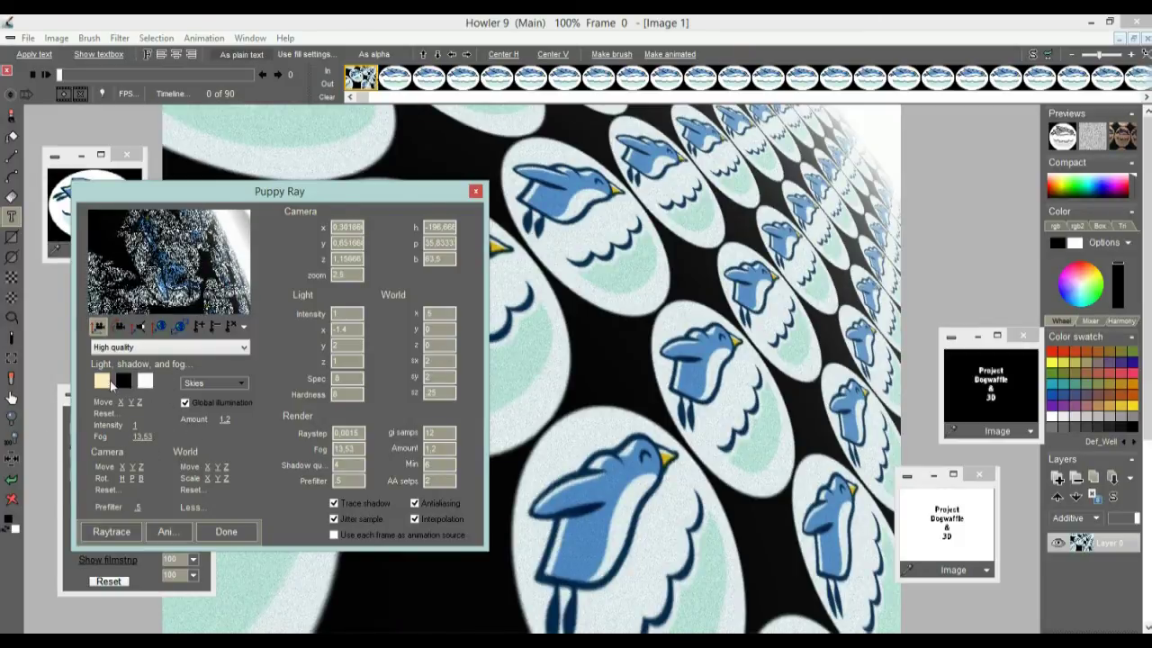
click(119, 326)
drag(169, 274, 186, 225)
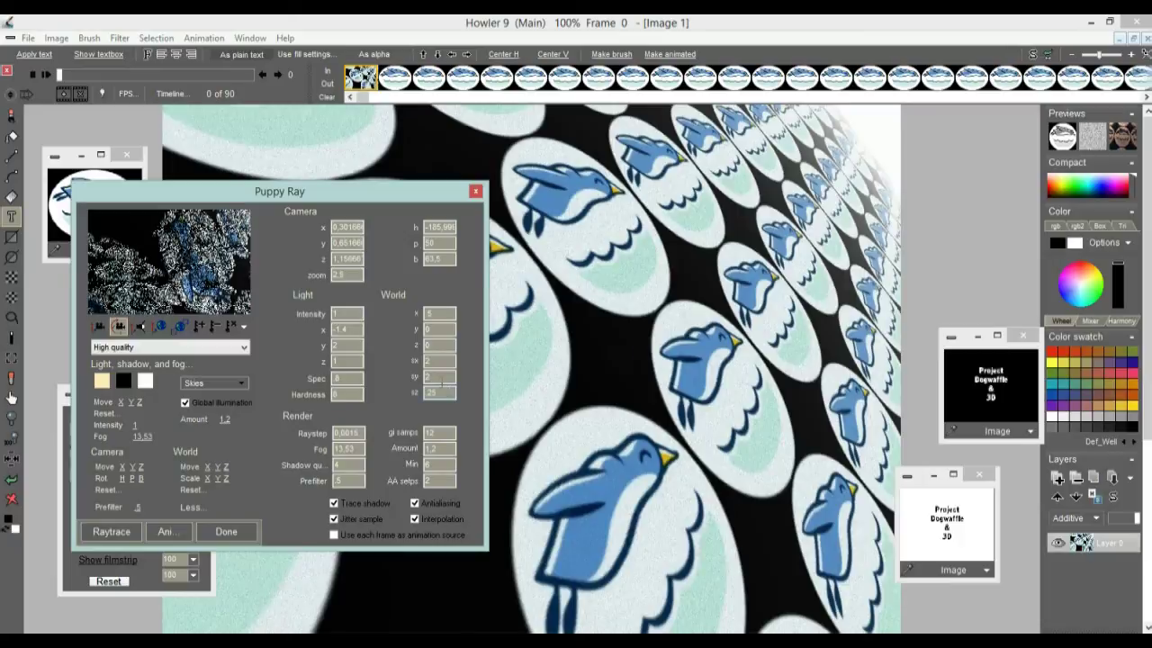
Flatten the world to a z scale of 0 and rotate the camera to about heading -244.3 and pitch 138.2.
drag(229, 478, 214, 480)
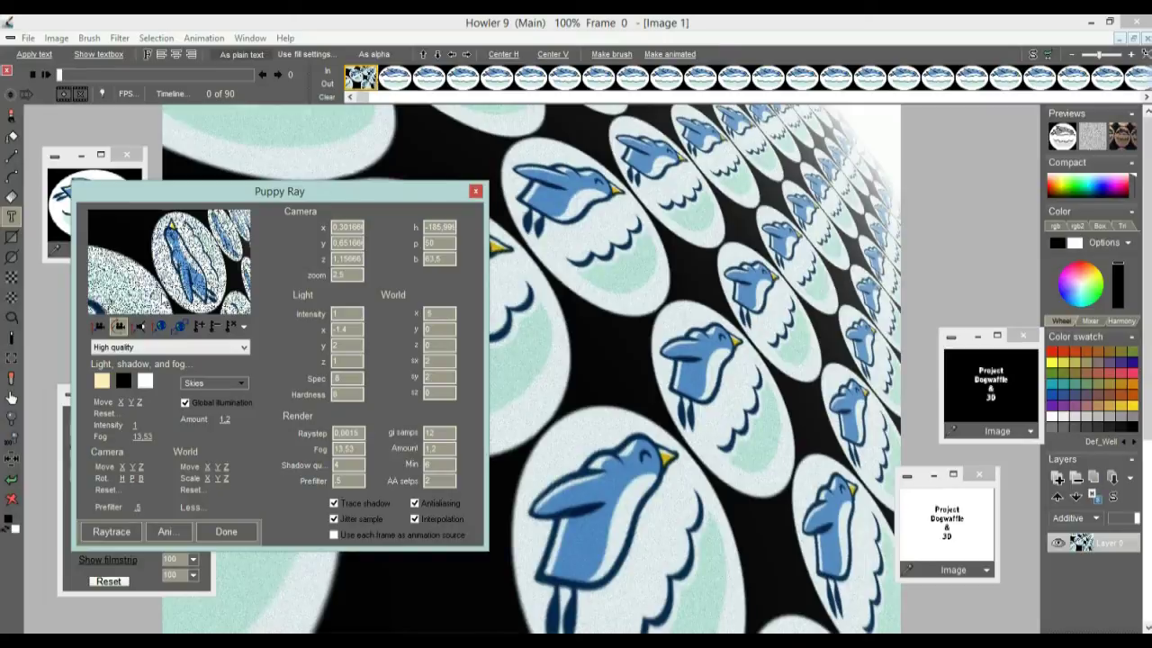
drag(132, 254, 327, 148)
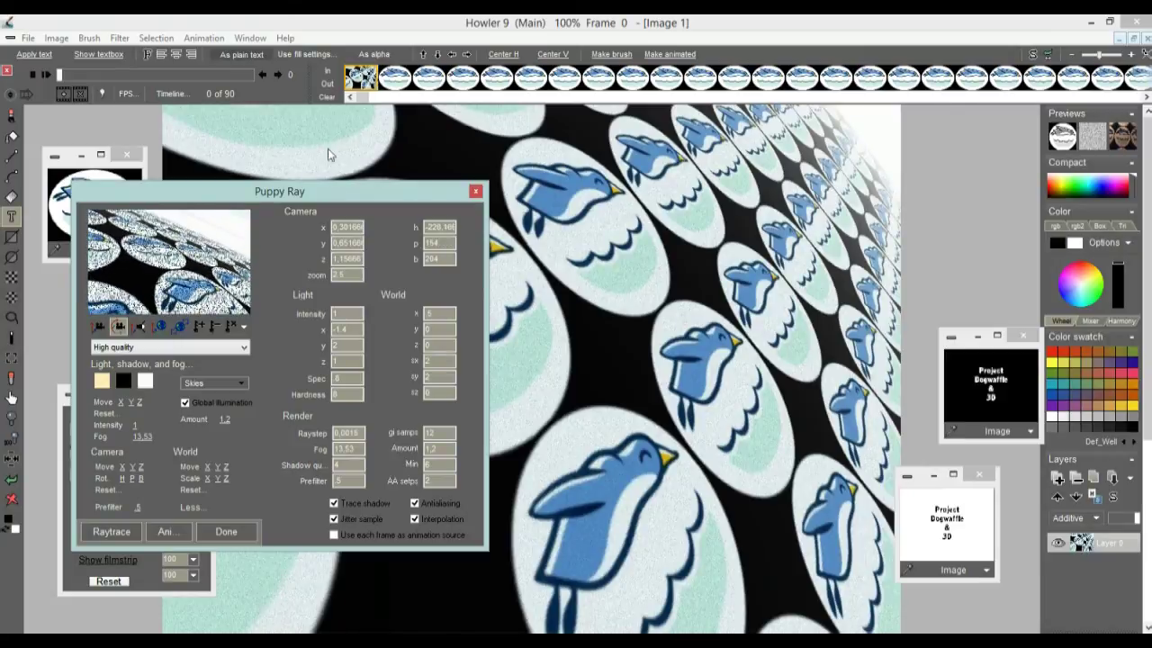
drag(225, 281, 165, 330)
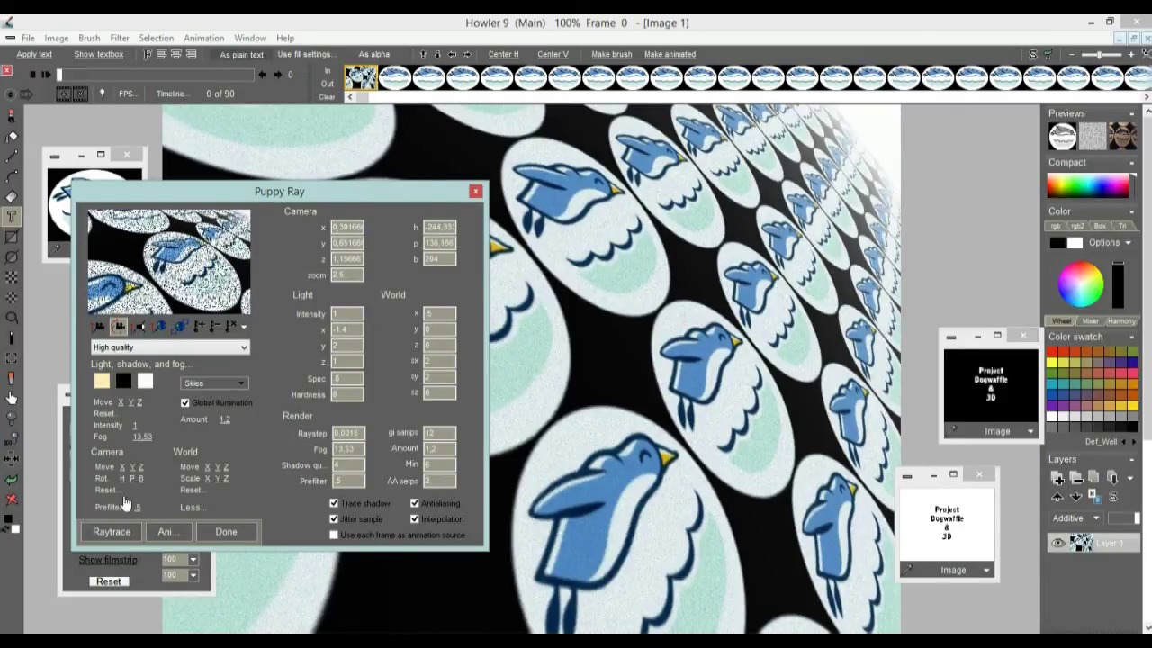
Raytrace the flat tiled logos at Medium quality.
click(144, 348)
click(116, 382)
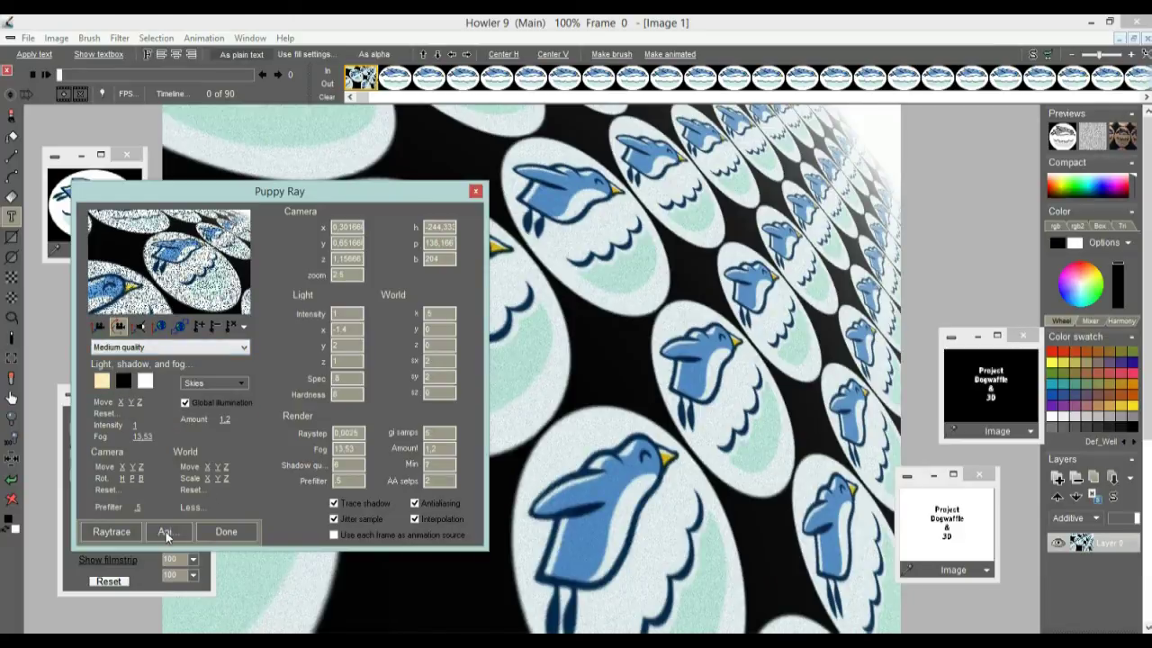
click(109, 531)
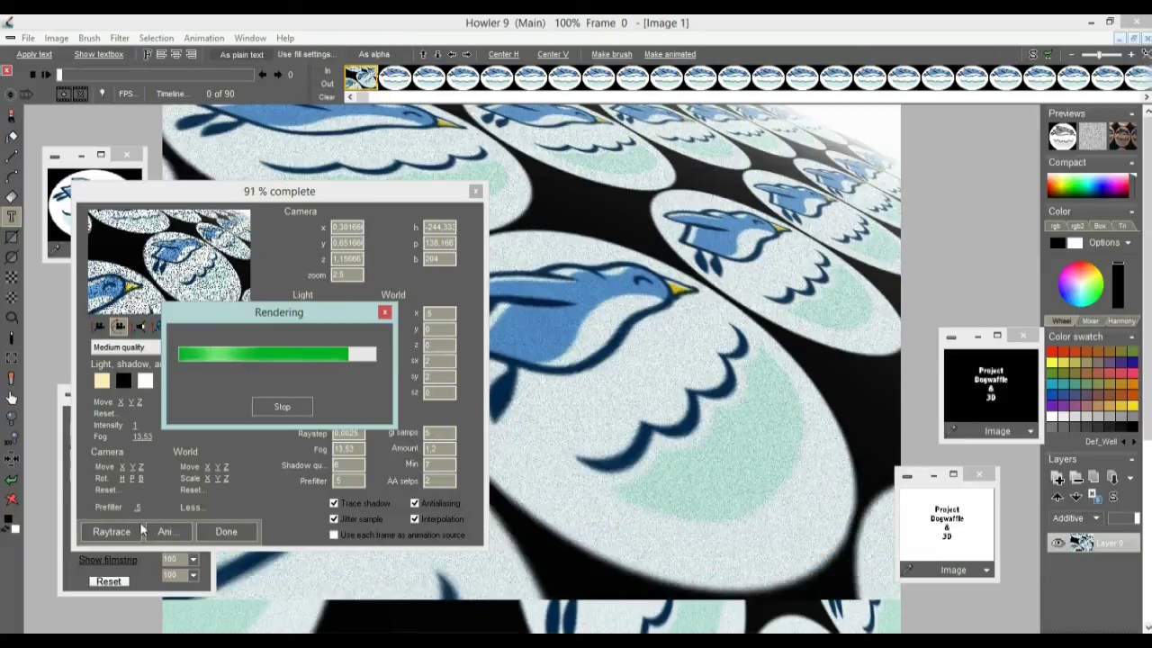
Set the prefilter to 1 and turn off interpolation, jitter sample and trace shadow, keeping antialiasing on.
drag(141, 506, 130, 500)
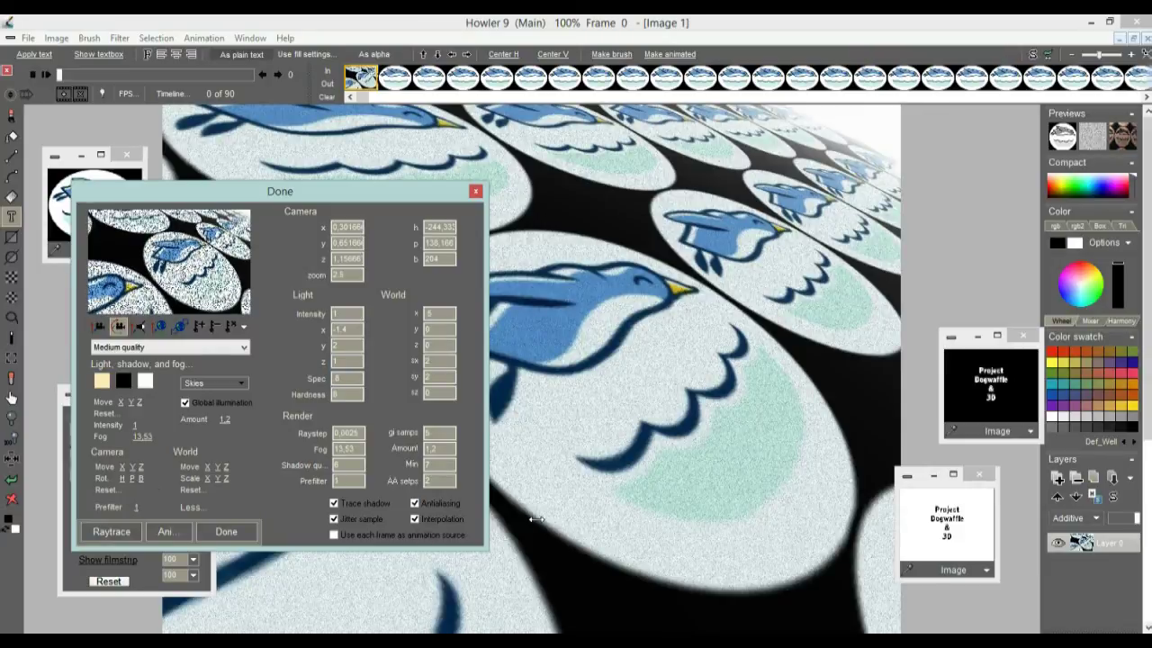
click(414, 519)
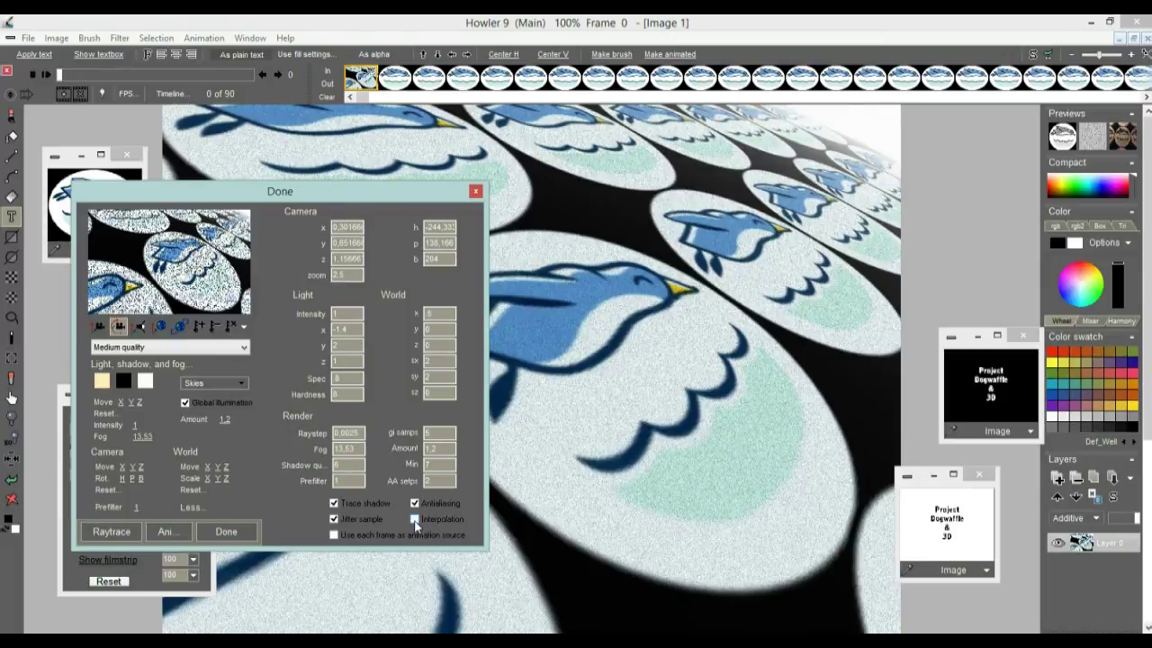
click(414, 519)
click(414, 519)
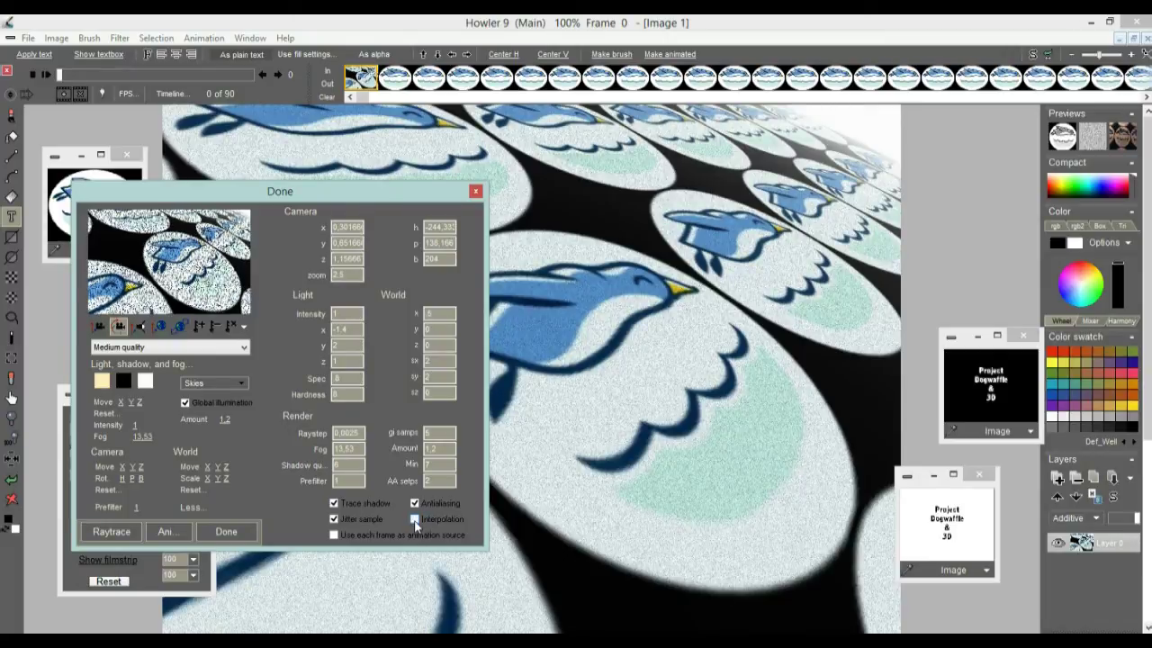
click(414, 503)
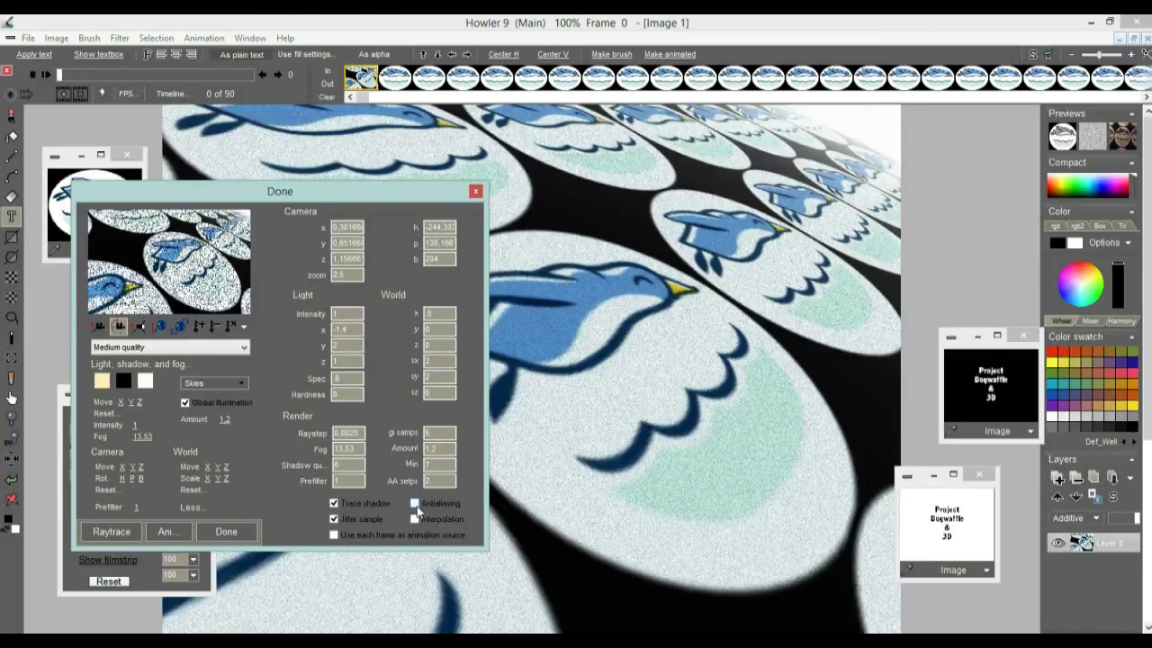
click(414, 502)
click(333, 519)
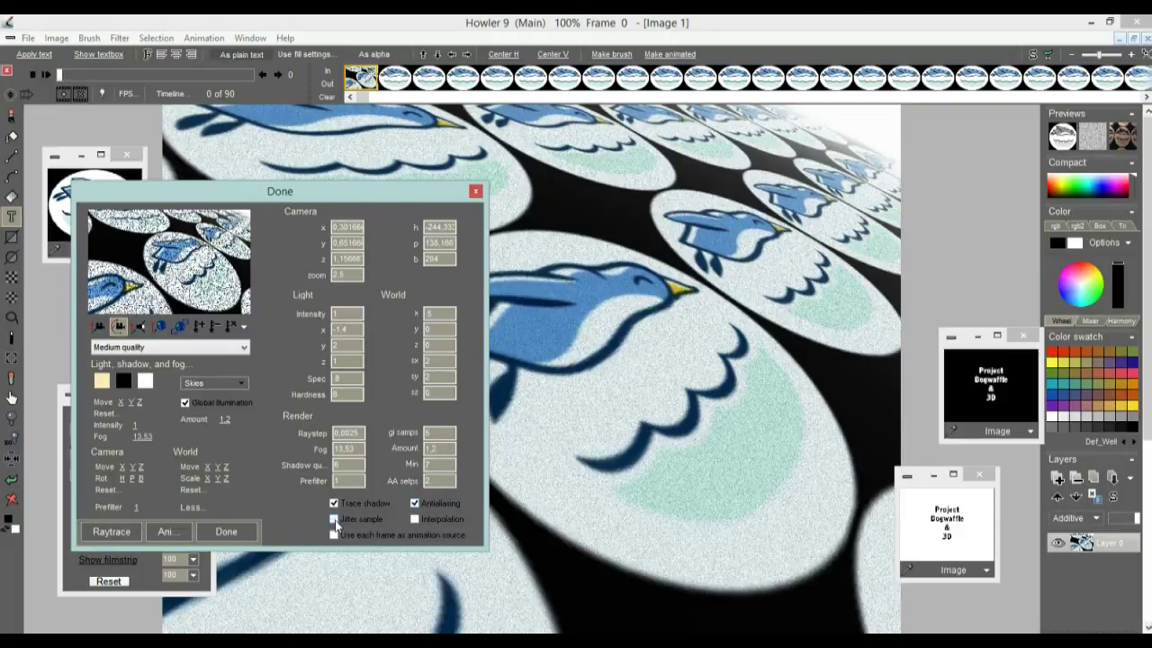
click(335, 503)
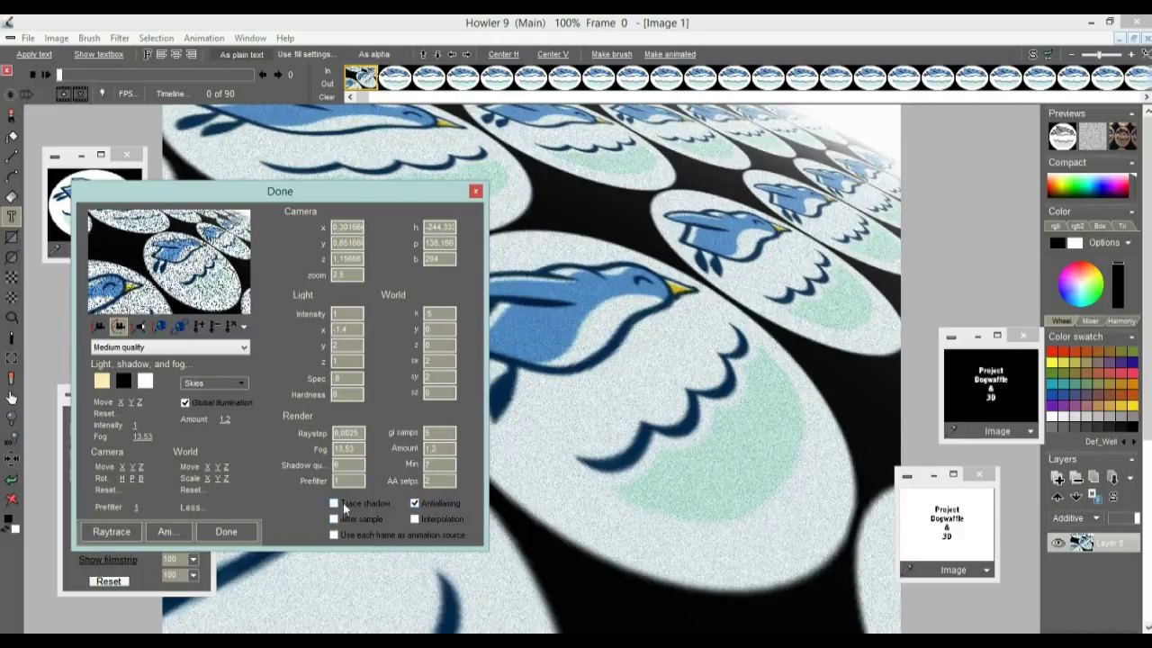
Stop a trial raytrace early, switch the quality to Final render, and raytrace again, stopping it partway.
click(97, 528)
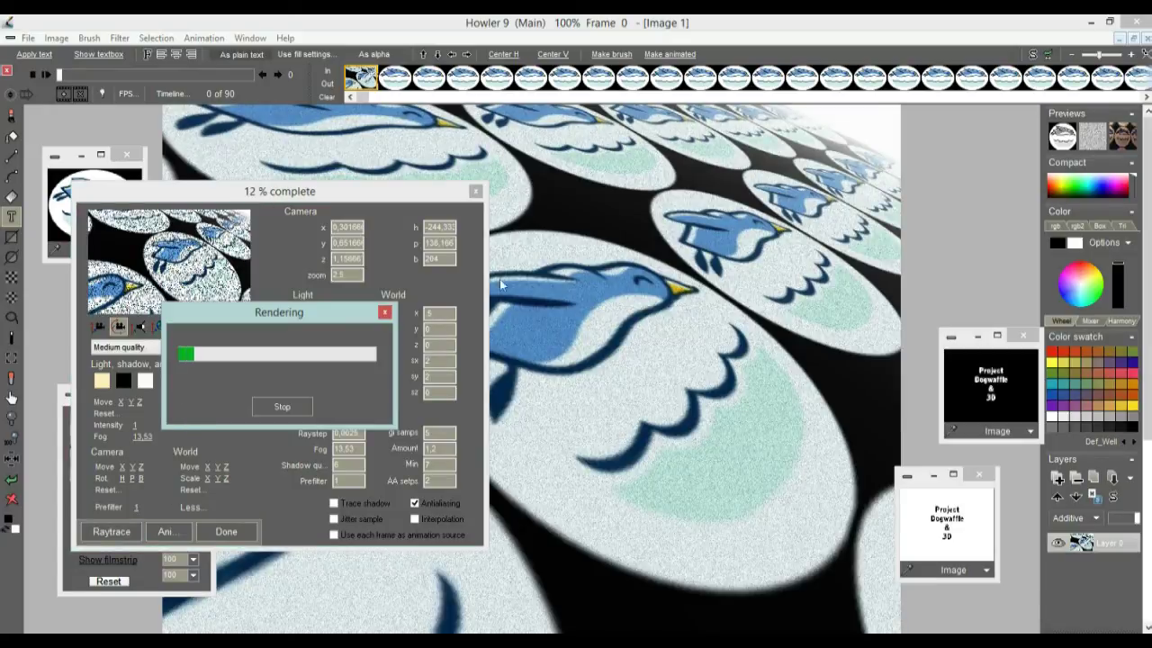
click(282, 405)
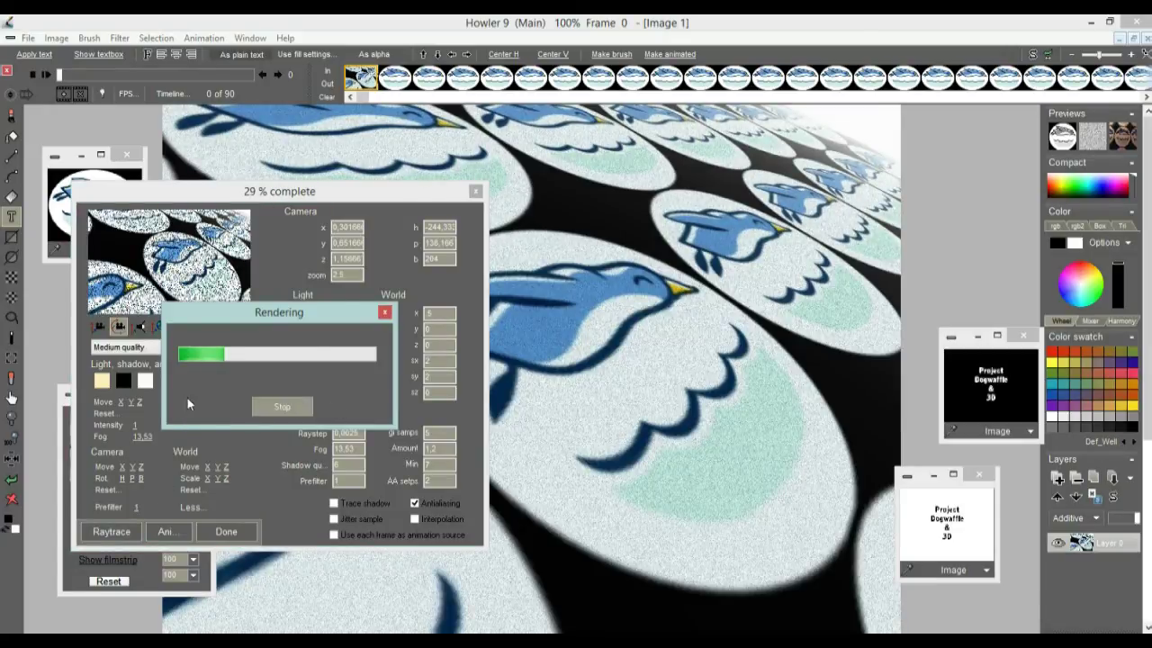
click(133, 348)
click(136, 396)
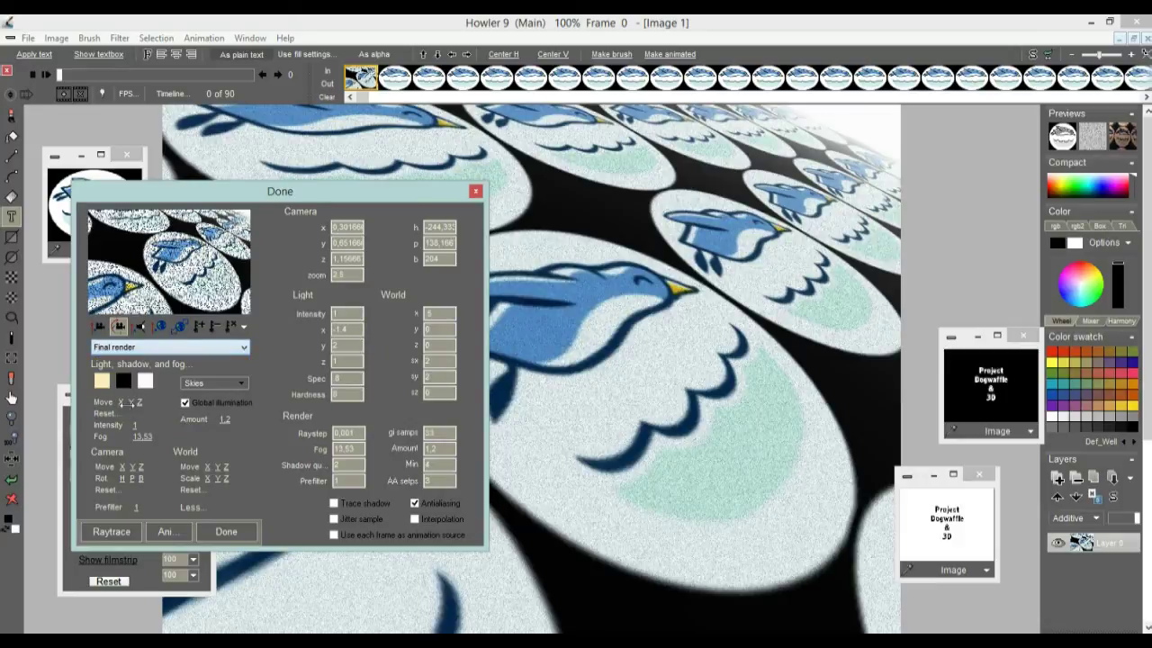
click(113, 531)
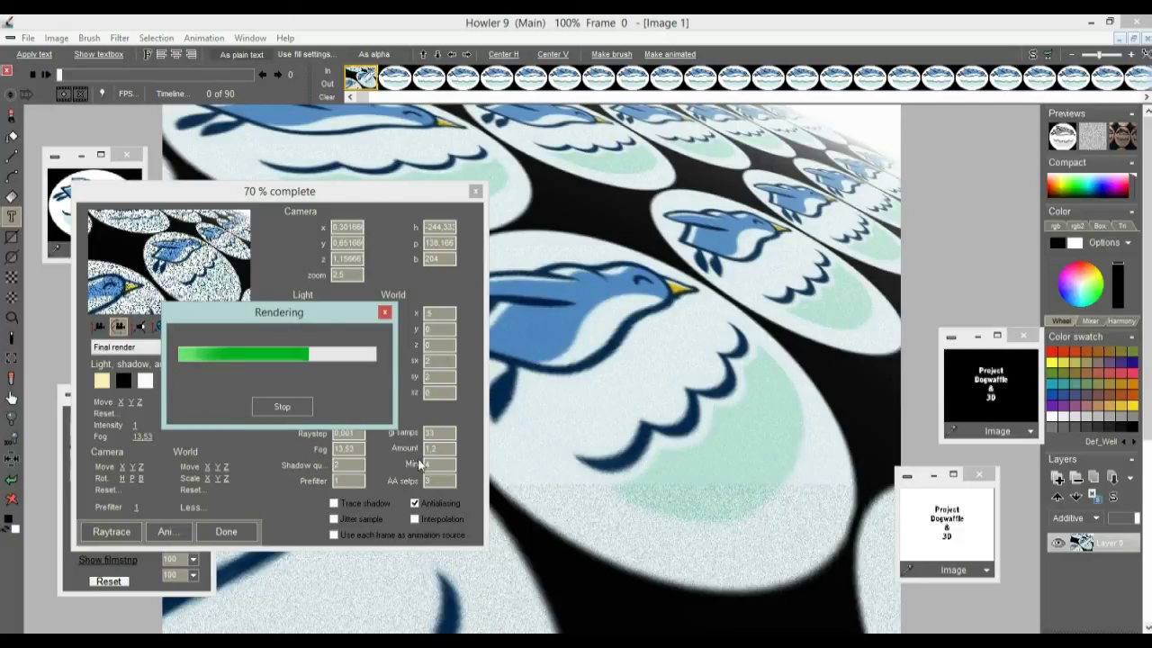
click(281, 407)
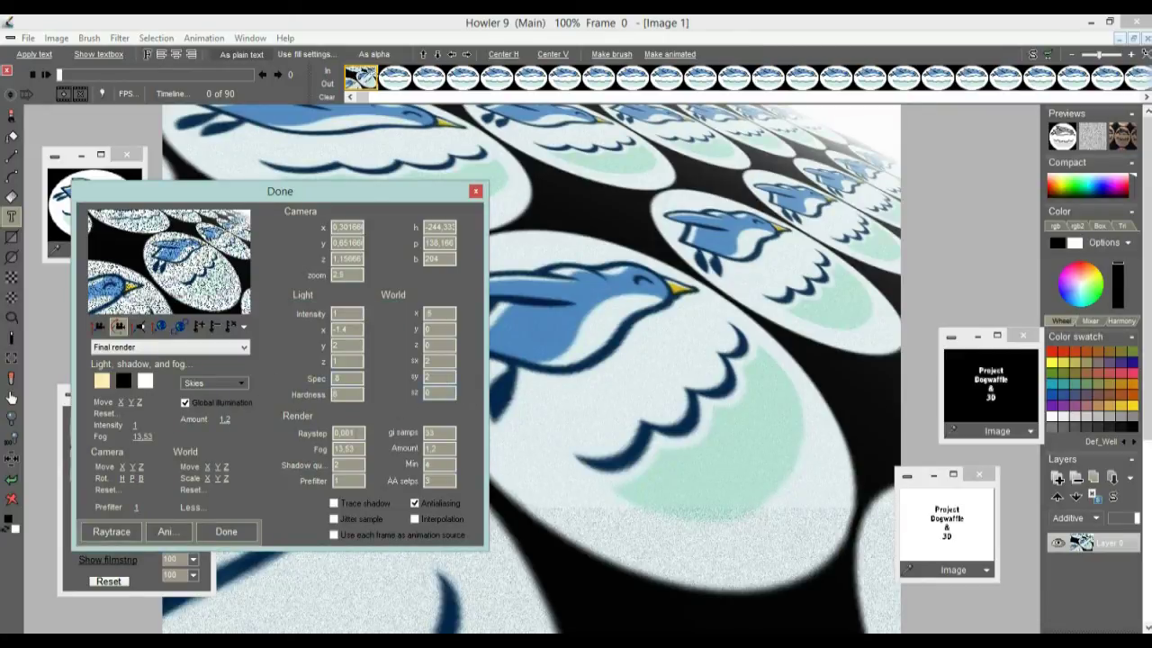
Raise the world's z scale to about 0.2875 and turn on trace shadow and jitter sample.
mouse_move(232, 480)
mouse_down()
mouse_move(266, 482)
mouse_move(247, 485)
mouse_up()
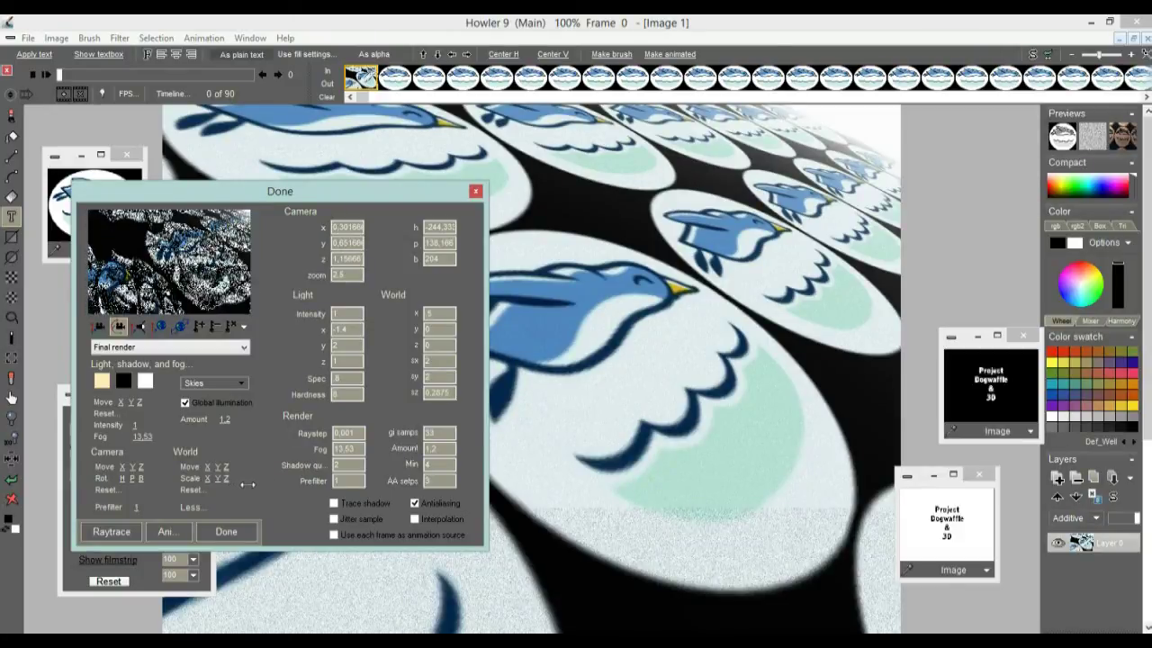
click(335, 503)
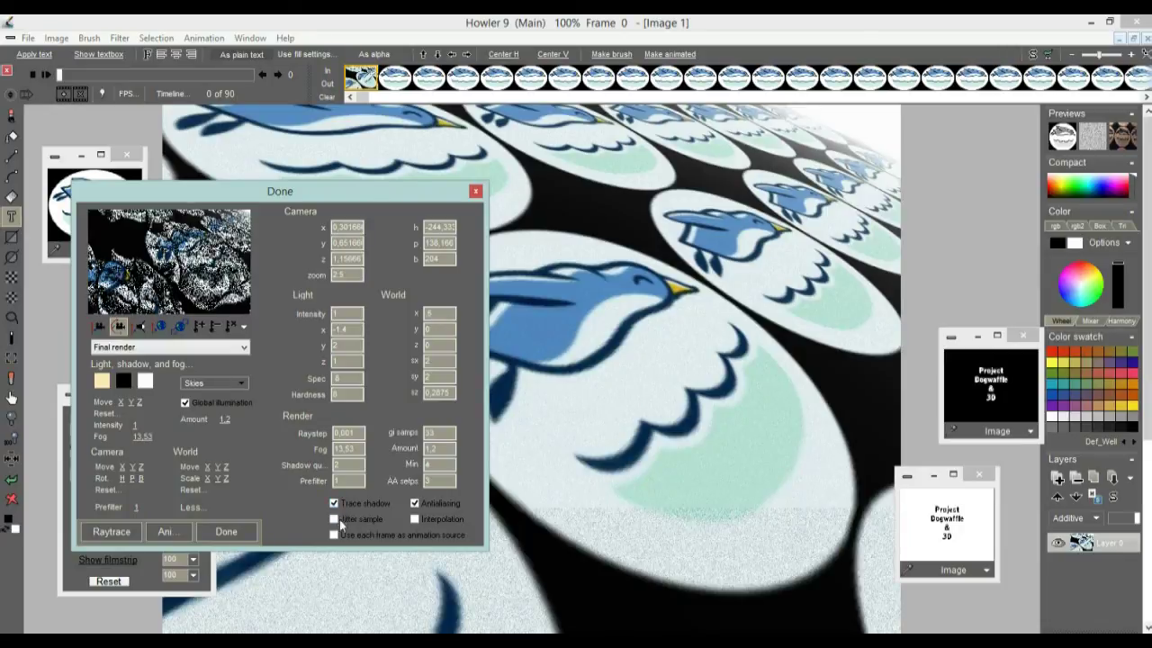
click(334, 520)
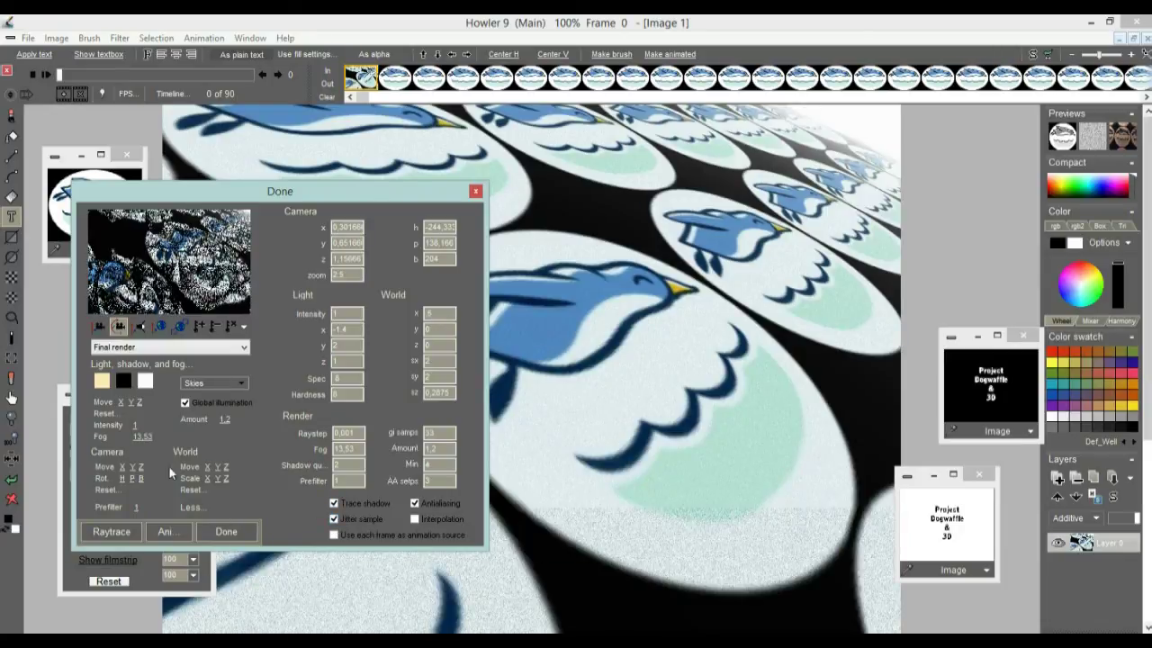
Switch the render quality to High quality and start raytracing the raised bird logos.
click(133, 346)
click(137, 381)
click(144, 347)
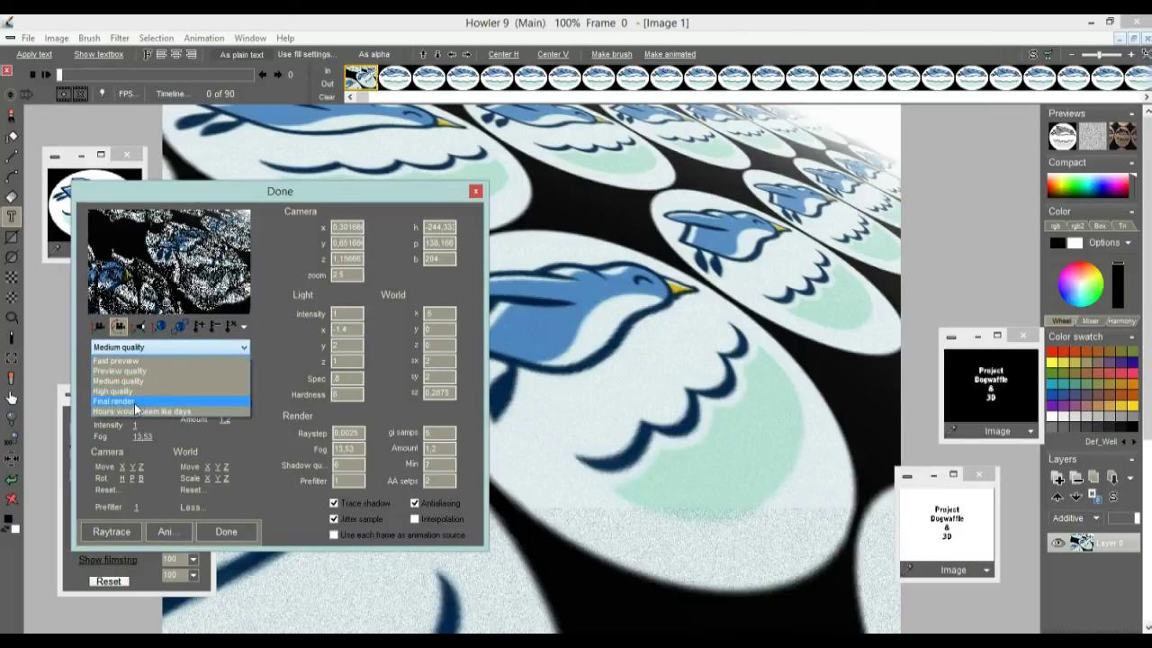
click(135, 402)
click(148, 349)
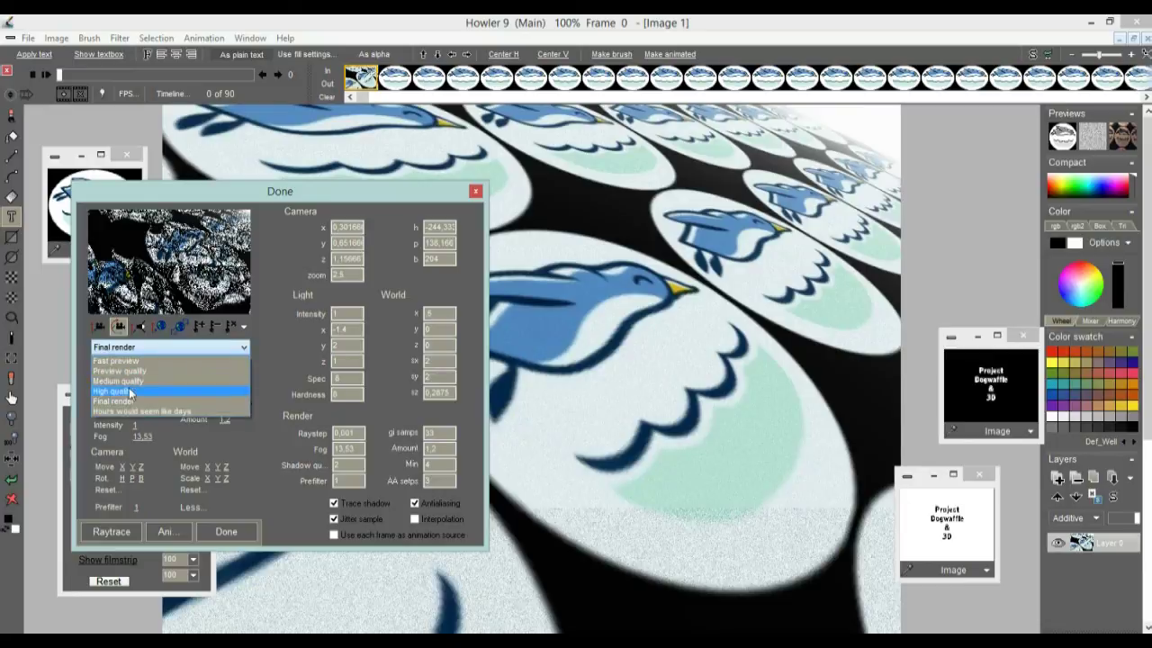
click(130, 392)
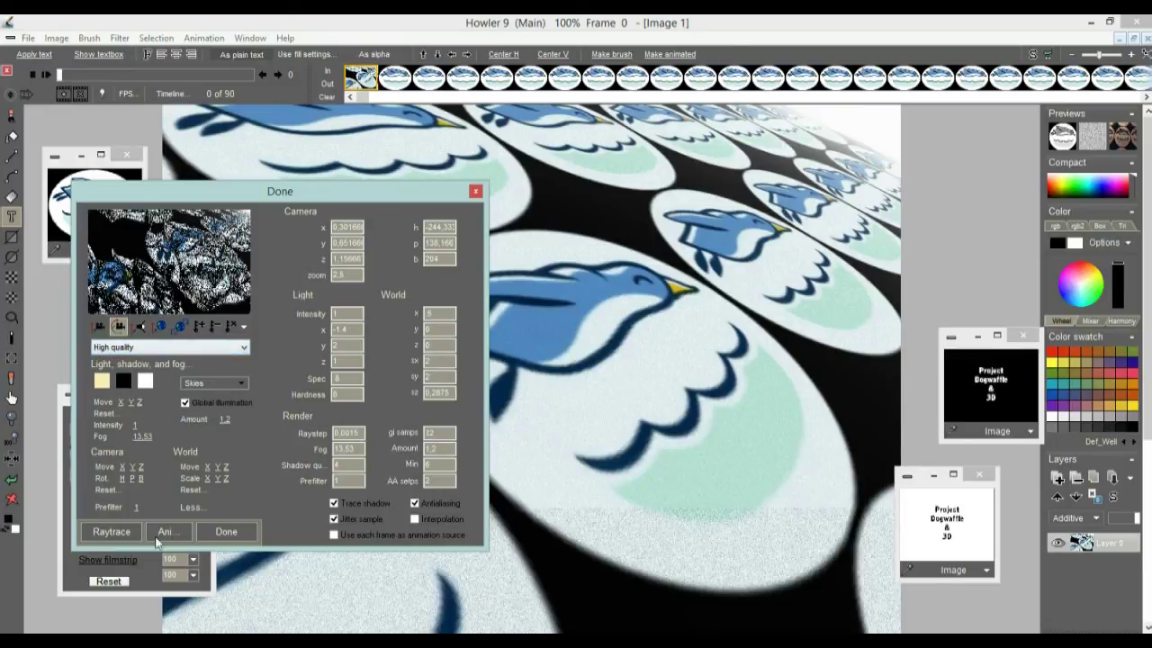
click(124, 533)
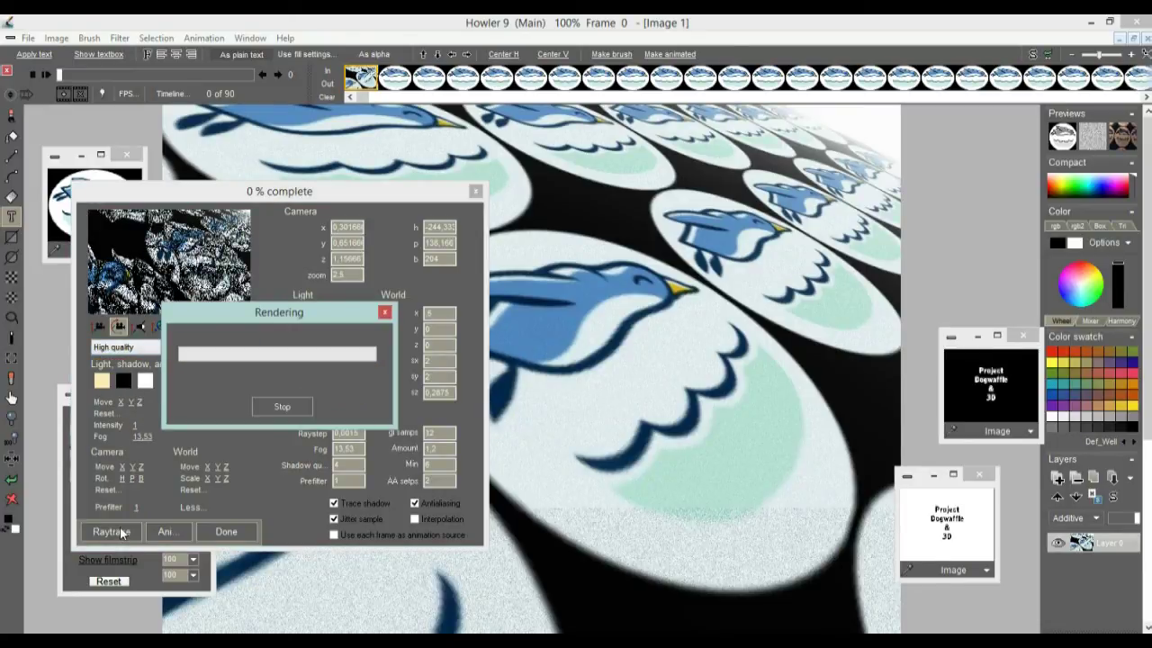